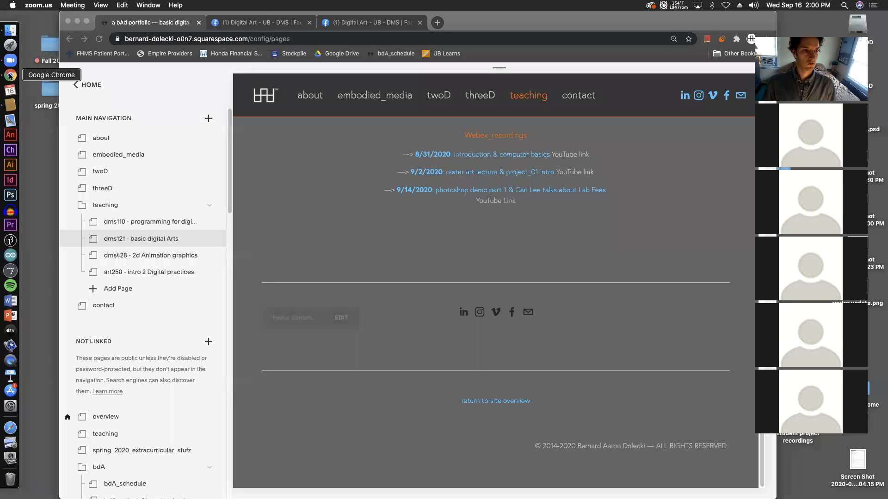
Move the Chrome window left and widen it, then switch to the Facebook group's member requests tab
left_click(10, 75)
left_click_drag(206, 16, 147, 16)
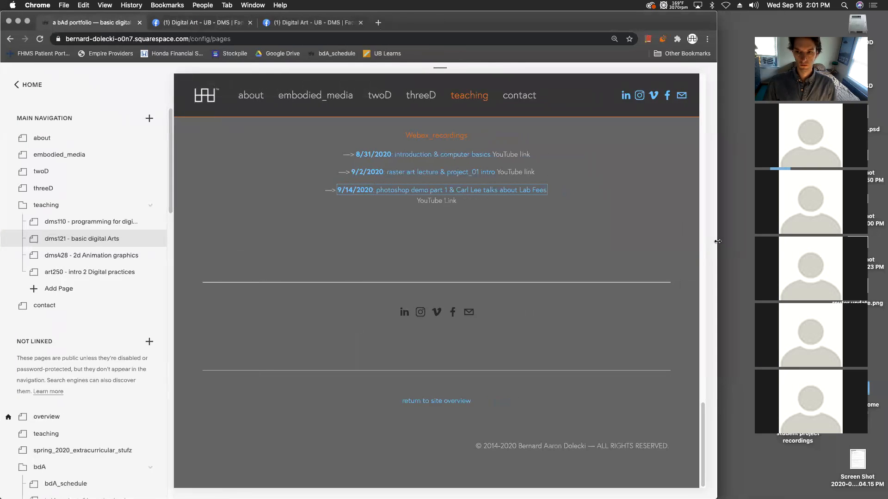
left_click_drag(717, 241, 873, 245)
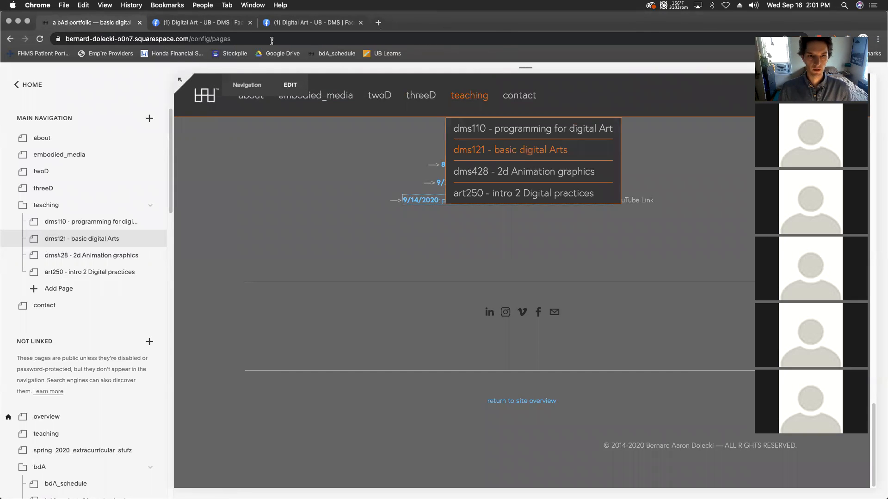
left_click(203, 23)
Go to the Digital Art - UB - DMS group's Home page and scroll up to its cover photo
left_click(53, 137)
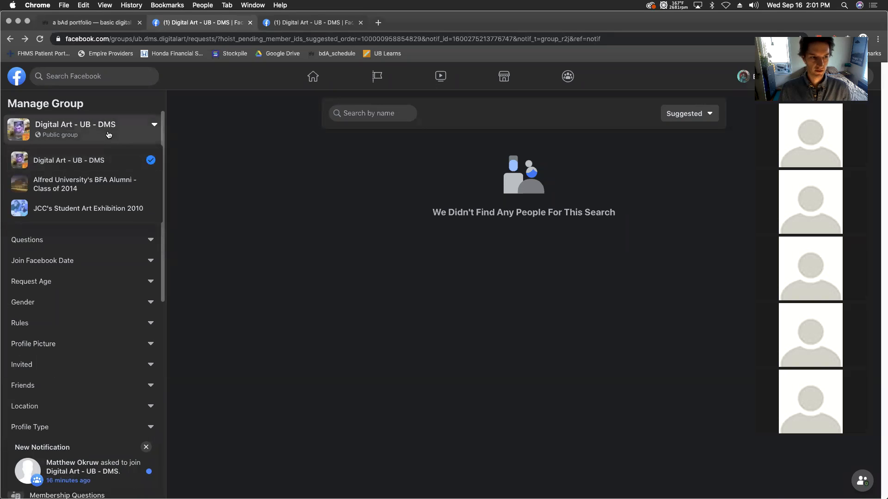
left_click(92, 160)
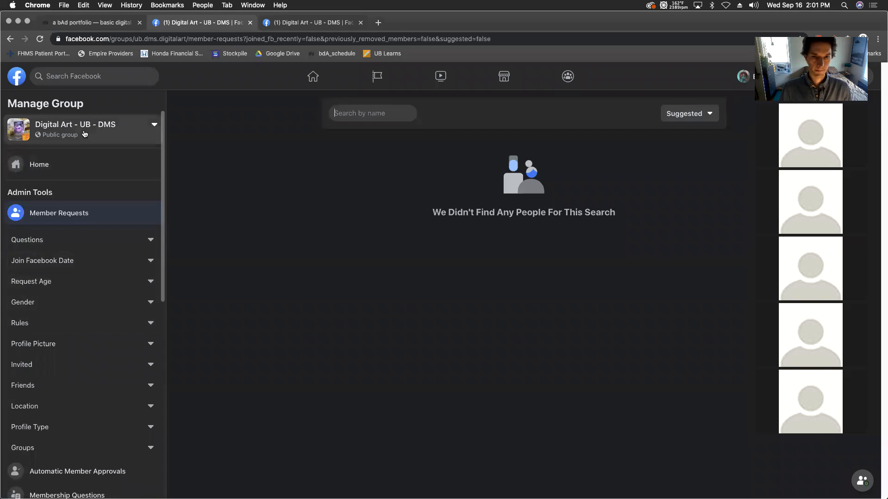
left_click(56, 105)
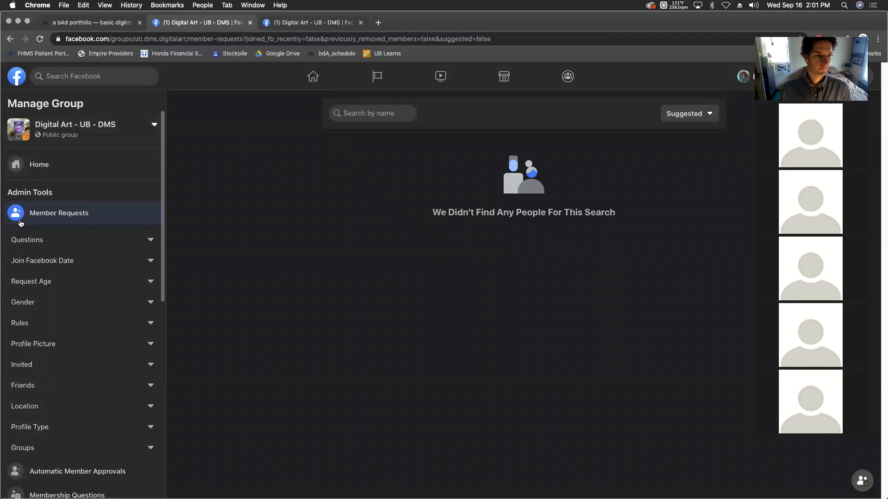
left_click(36, 164)
scroll(455, 186, "up", 3)
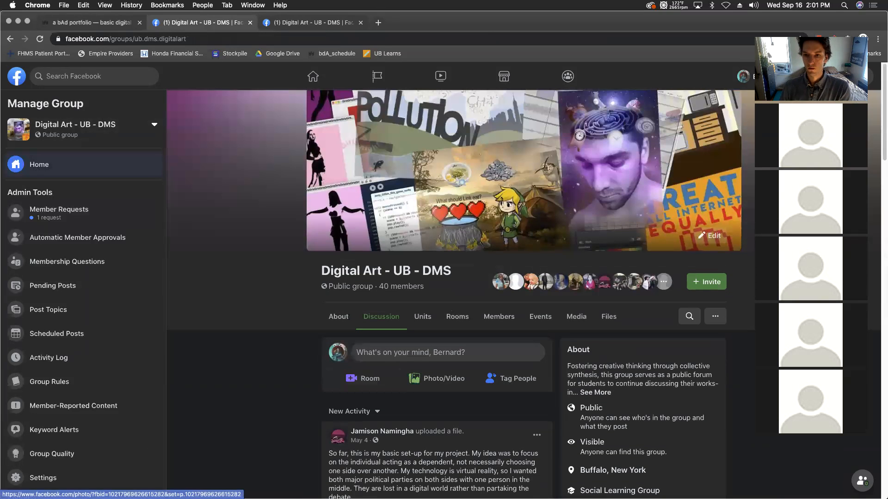
From the cover's Edit options, choose to upload a new cover photo from the computer
left_click(702, 237)
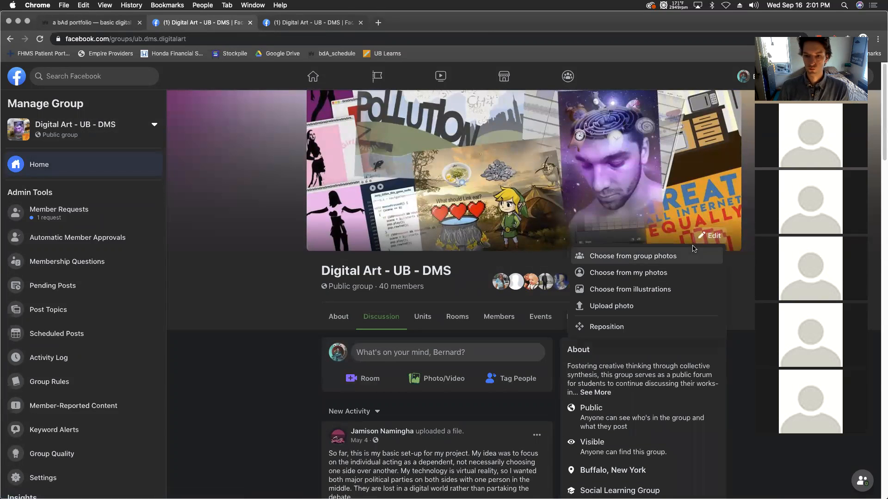
left_click(668, 274)
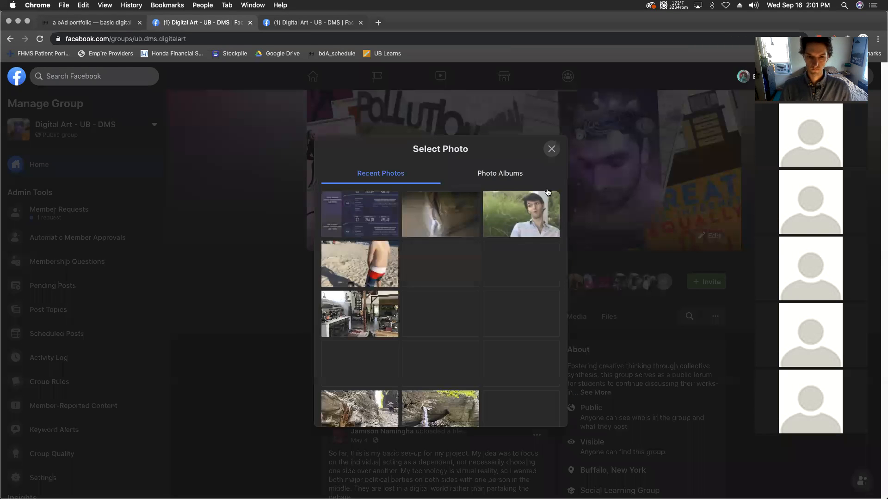
left_click(551, 148)
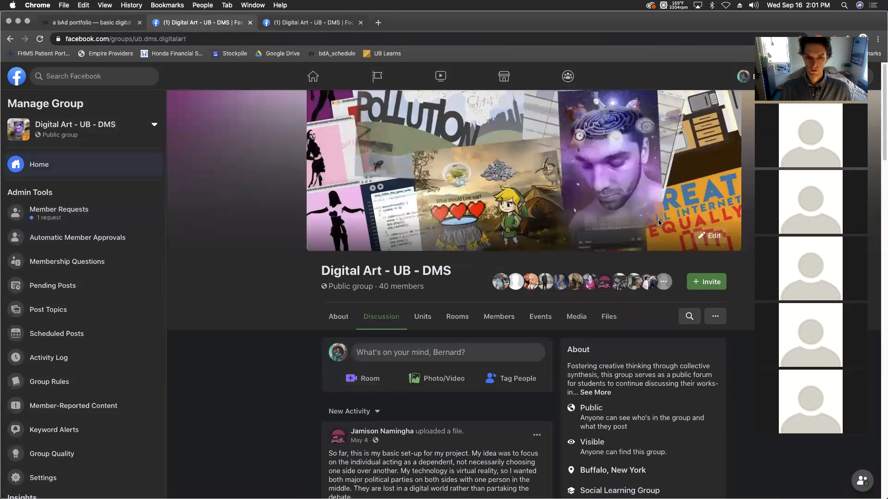
left_click(718, 239)
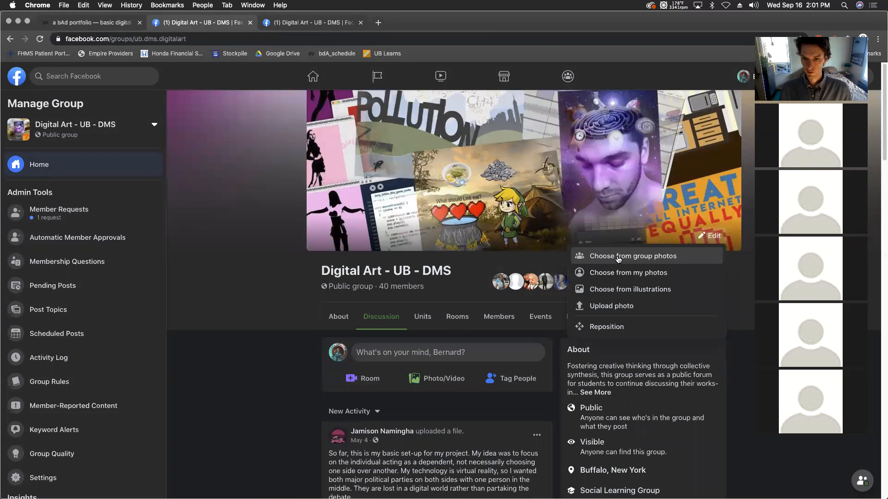
left_click(618, 309)
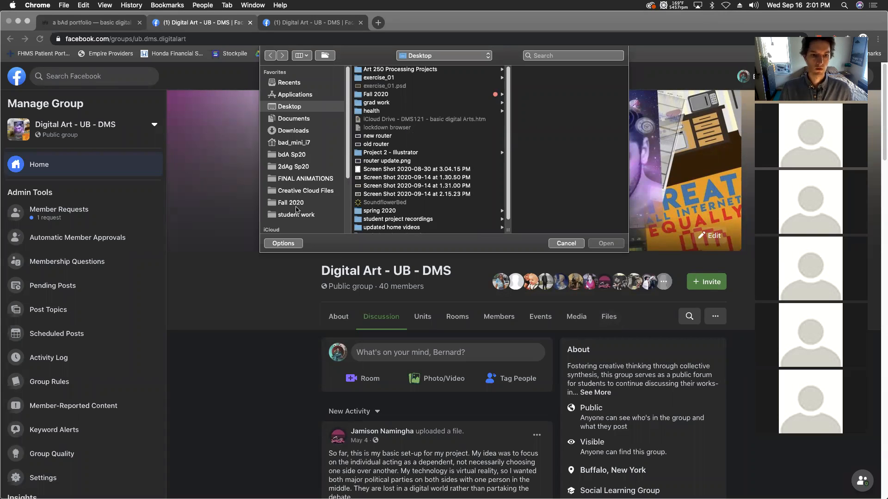
Browse to Fall 2020 > web and upload dms121-cover.png as the group cover
left_click(295, 204)
left_click(380, 88)
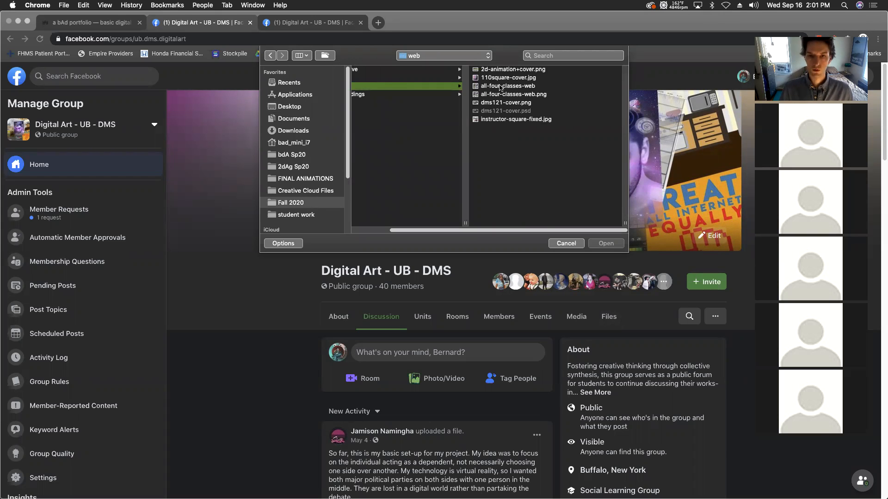
left_click(501, 70)
left_click(430, 78)
left_click(421, 86)
left_click(418, 94)
left_click(416, 103)
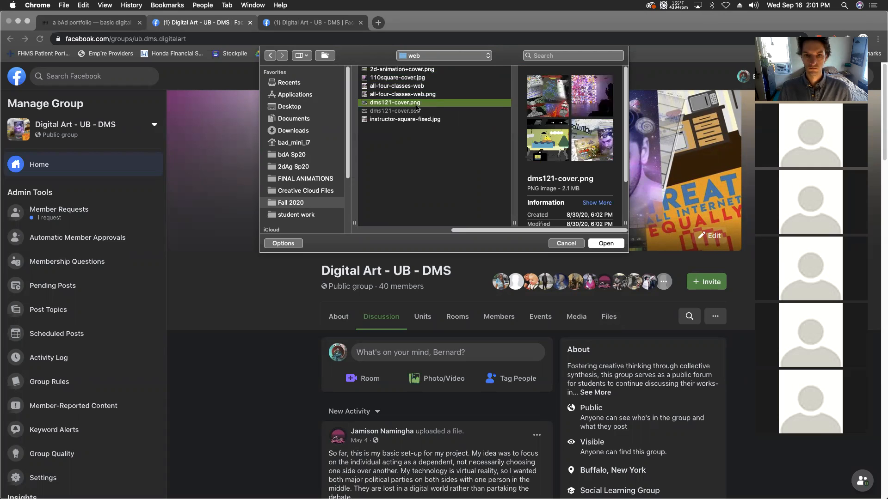
left_click(612, 244)
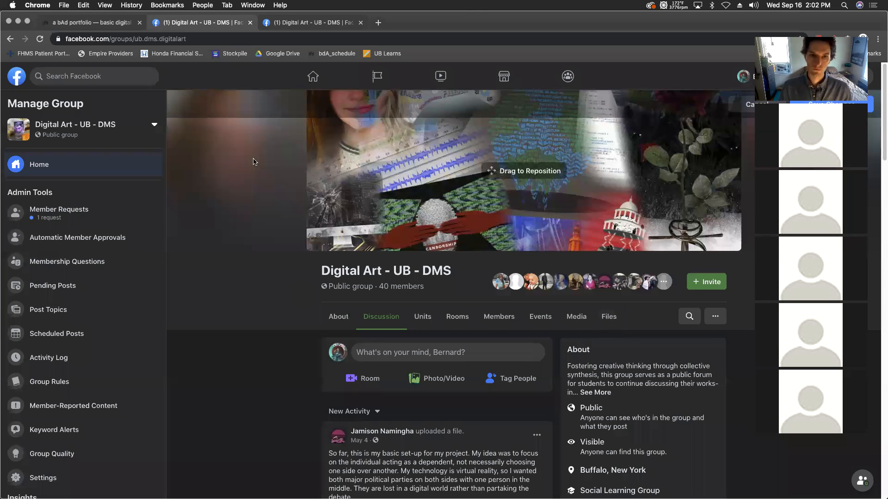
Reposition dms121-cover.png within the banner, then move the browser window left and narrow it
mouse_move(534, 172)
left_mouse_down()
mouse_move(529, 218)
mouse_move(525, 183)
left_mouse_up()
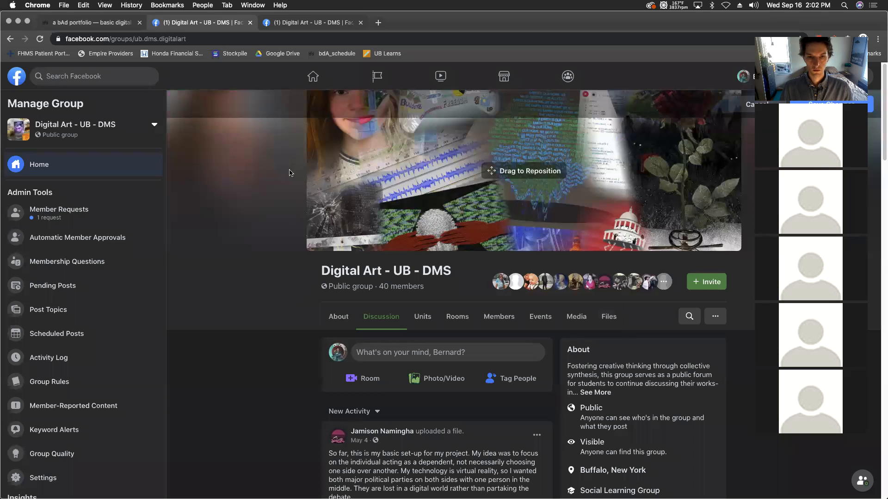
mouse_move(315, 131)
left_mouse_down()
mouse_move(313, 162)
mouse_move(313, 123)
left_mouse_up()
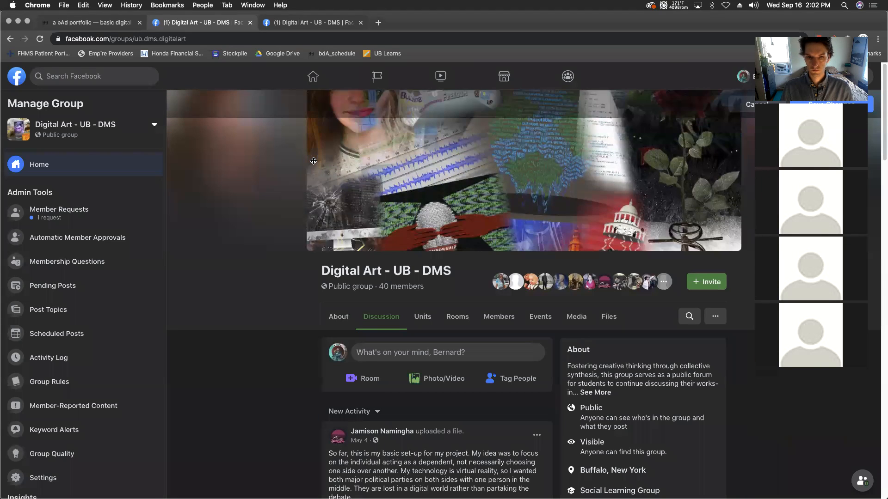
left_click_drag(430, 136, 431, 143)
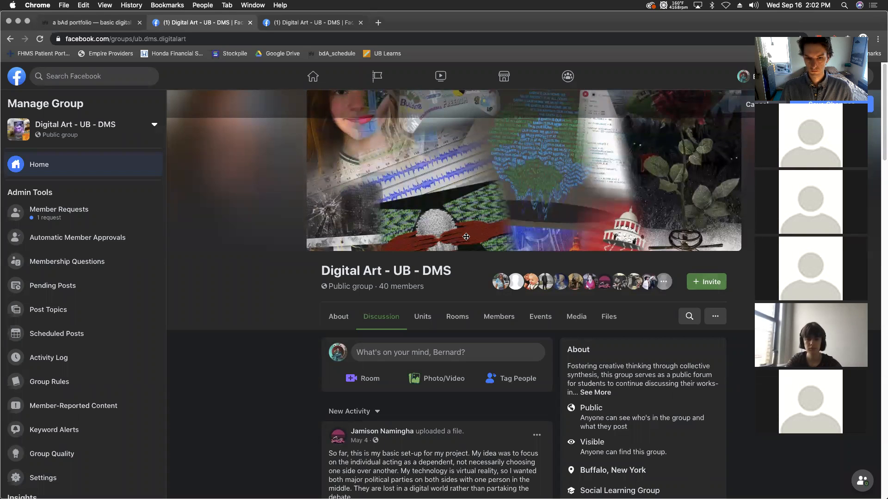
left_click_drag(714, 21, 740, 19)
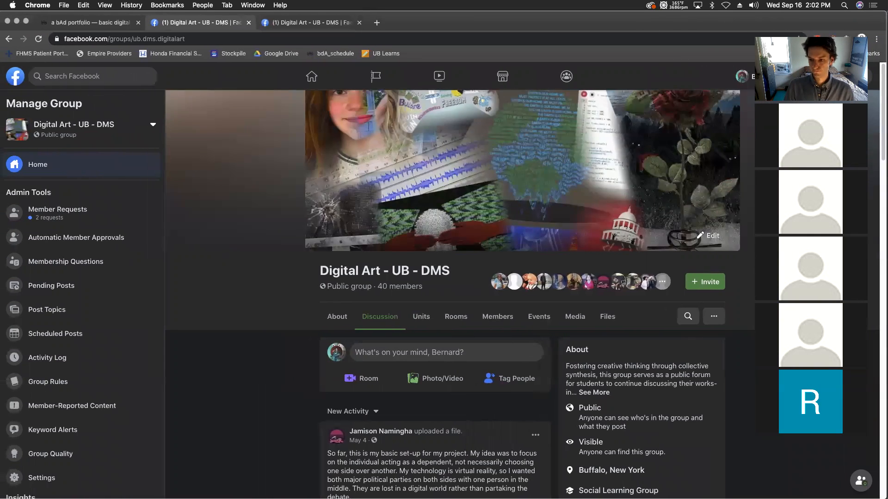
left_click_drag(887, 152, 627, 153)
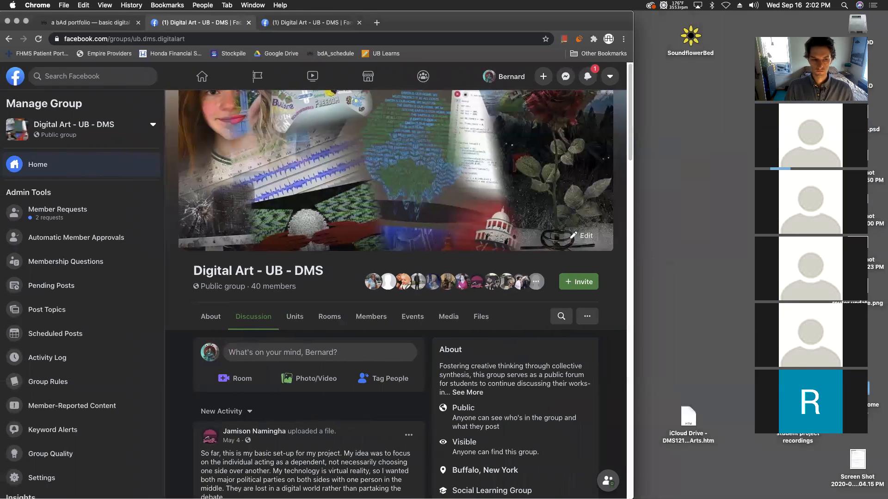
Approve All on both pending member requests, confirm, and close the duplicate group tab
left_click(65, 218)
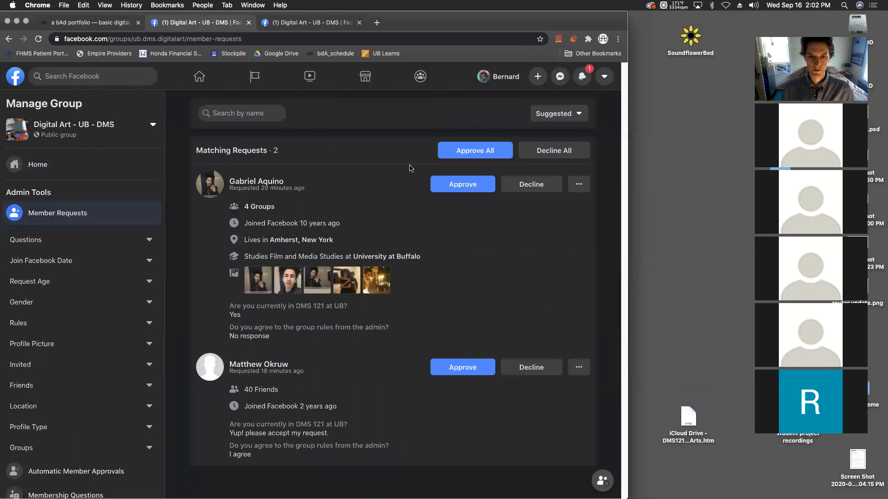
left_click(482, 155)
left_click(409, 303)
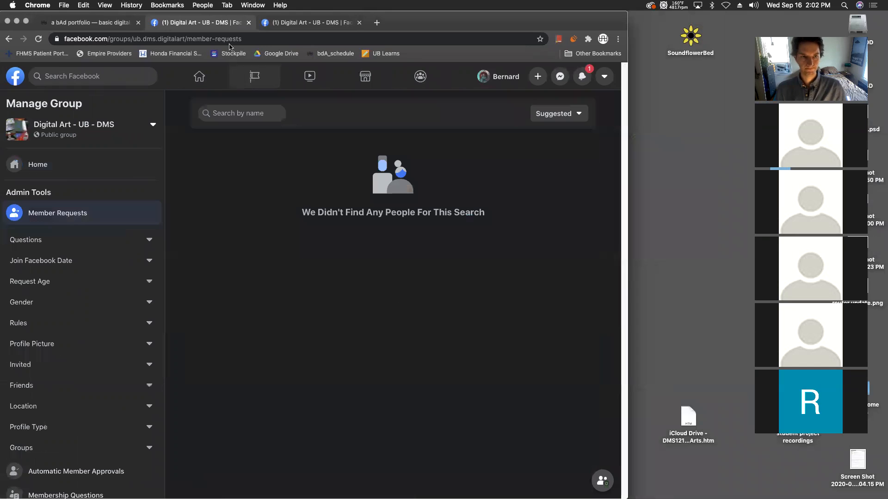
left_click(359, 22)
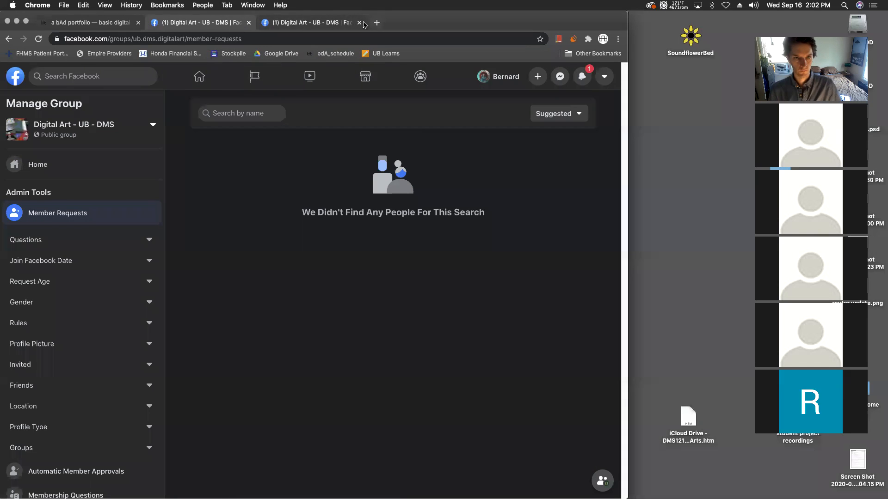
left_click(94, 21)
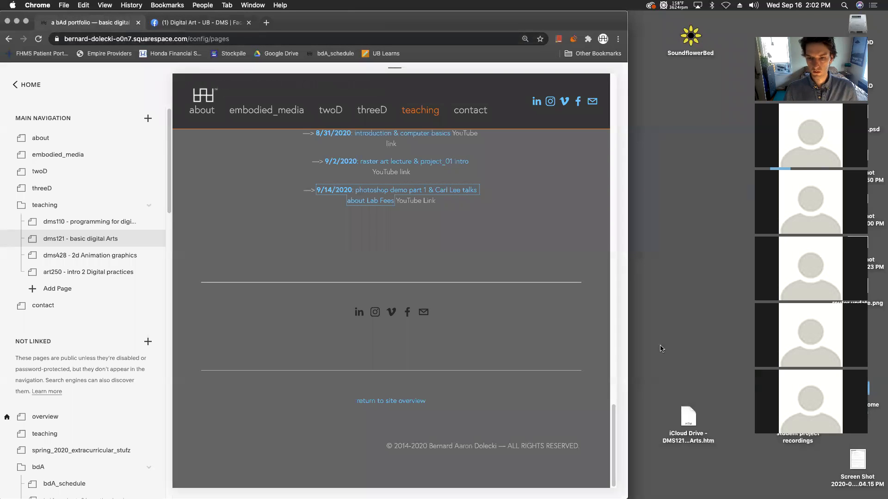
left_click(645, 235)
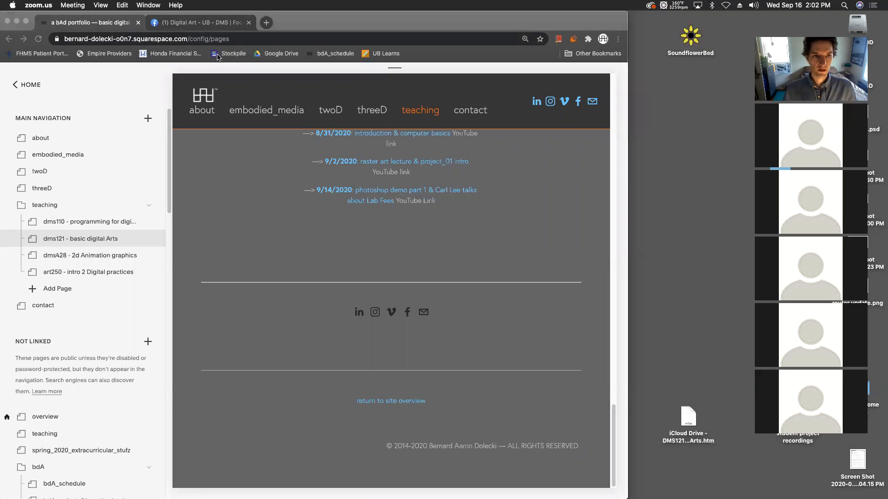
left_click(214, 27)
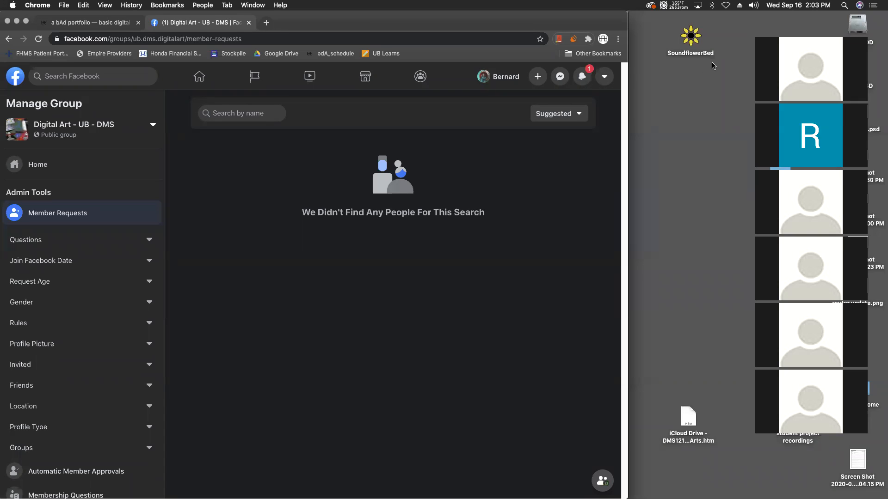
Drag the Chrome window's right edge left to make the window narrower
left_click_drag(629, 298, 567, 298)
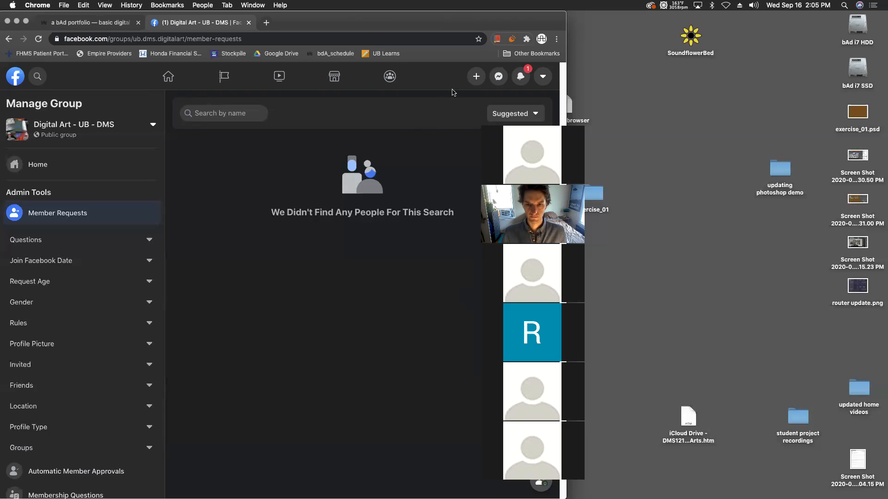
Review the member requests page, then switch to Squarespace and open the dms121 basic digital Arts page
left_click_drag(601, 87, 691, 106)
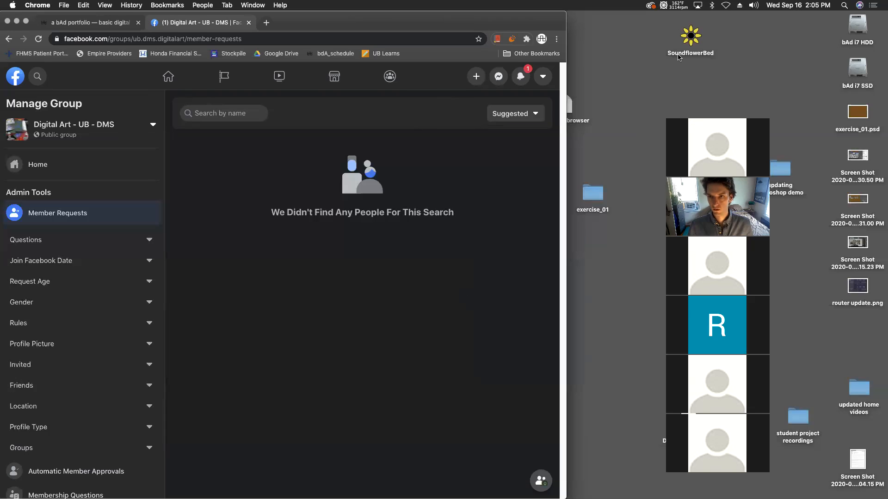
left_click(709, 108)
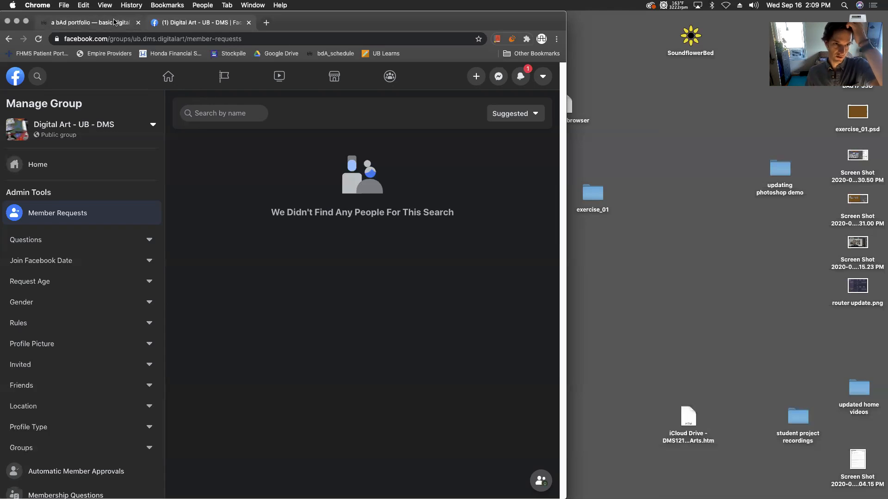
left_click(93, 22)
mouse_move(420, 111)
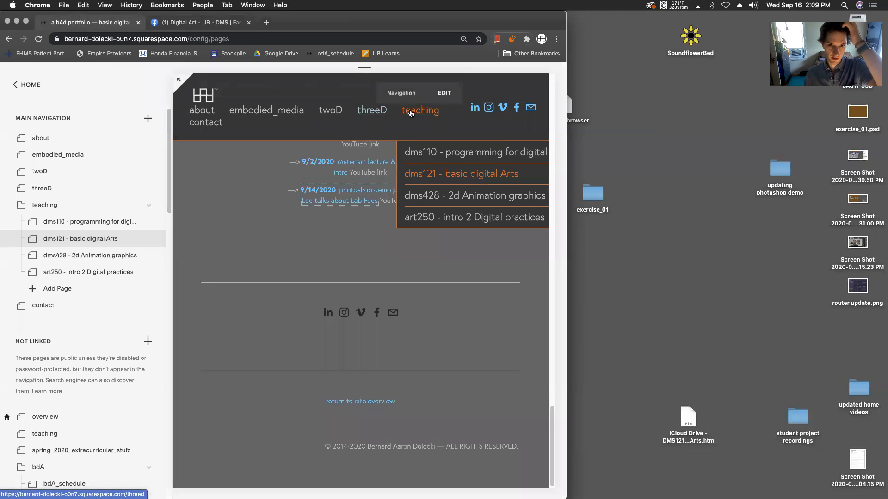
left_click(427, 173)
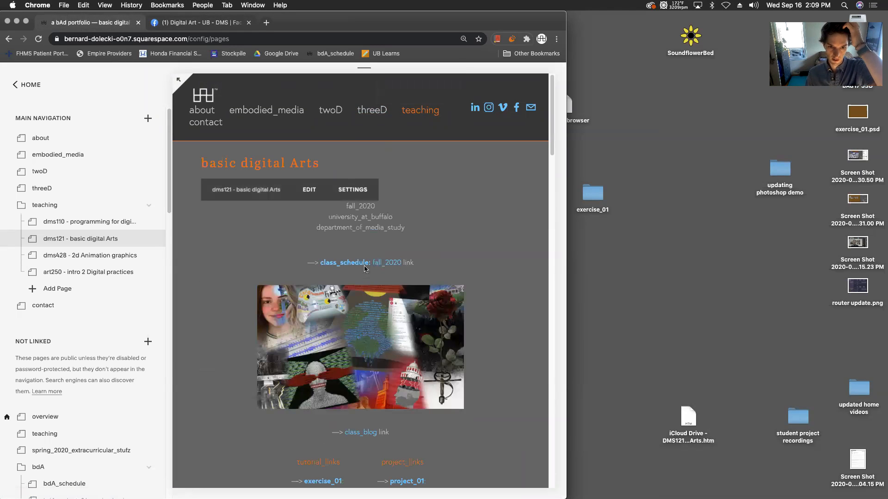
Open the class_schedule page and scroll down to Wed 9/16's quiz_01 and exercise_01 entries
left_click(365, 266)
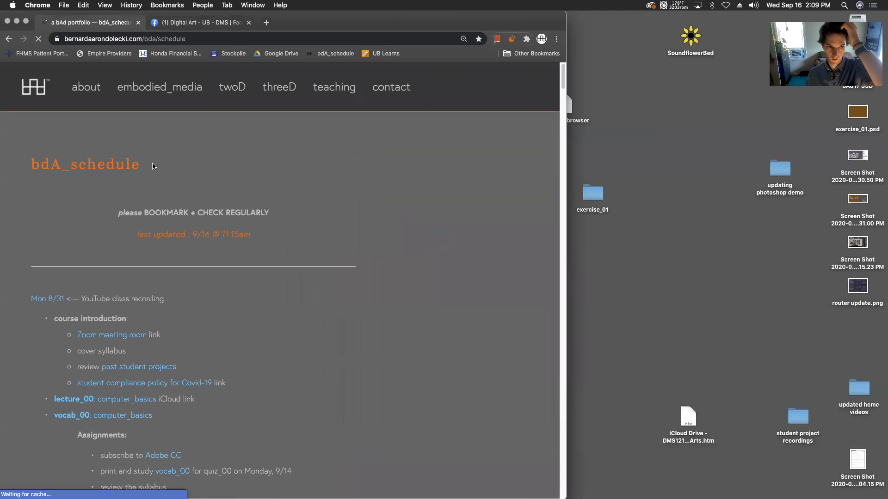
scroll(175, 294, "down", 10)
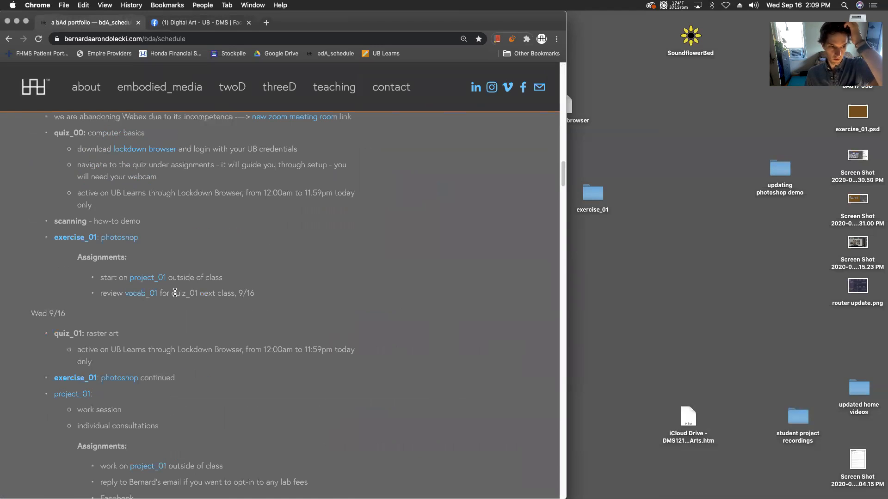
scroll(175, 293, "down", 3)
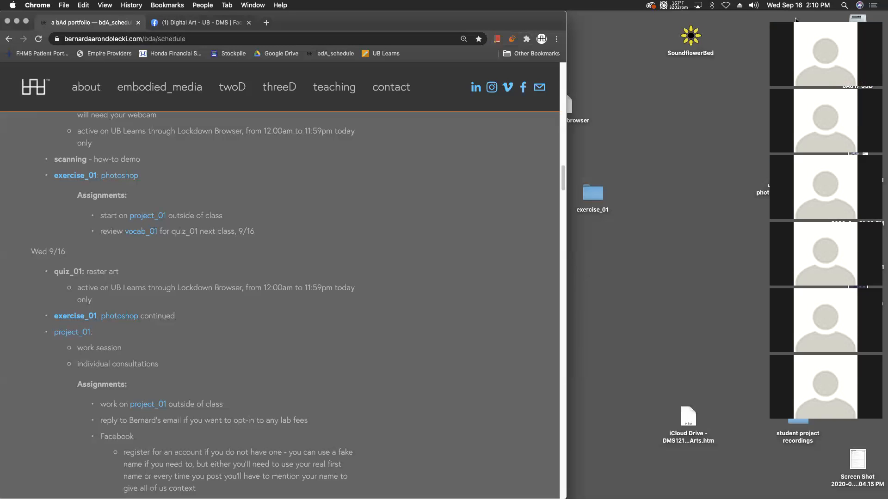
left_click_drag(779, 89, 743, 99)
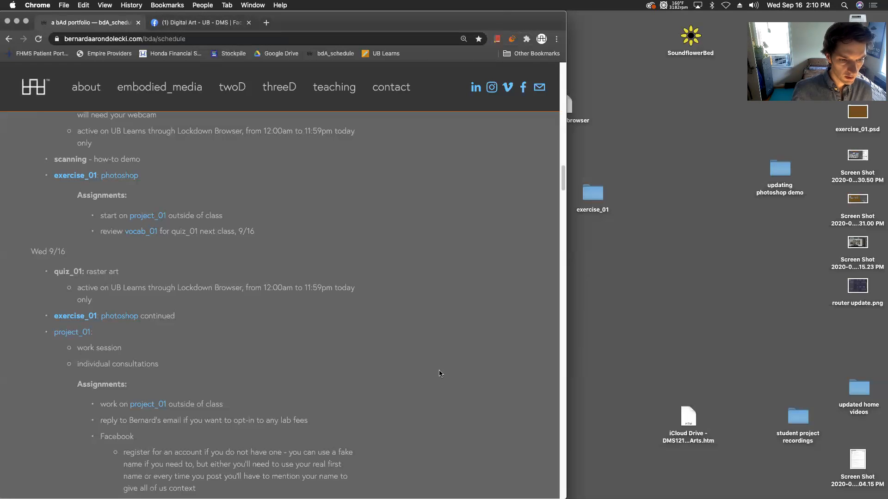
scroll(418, 345, "down", 5)
scroll(419, 345, "down", 1)
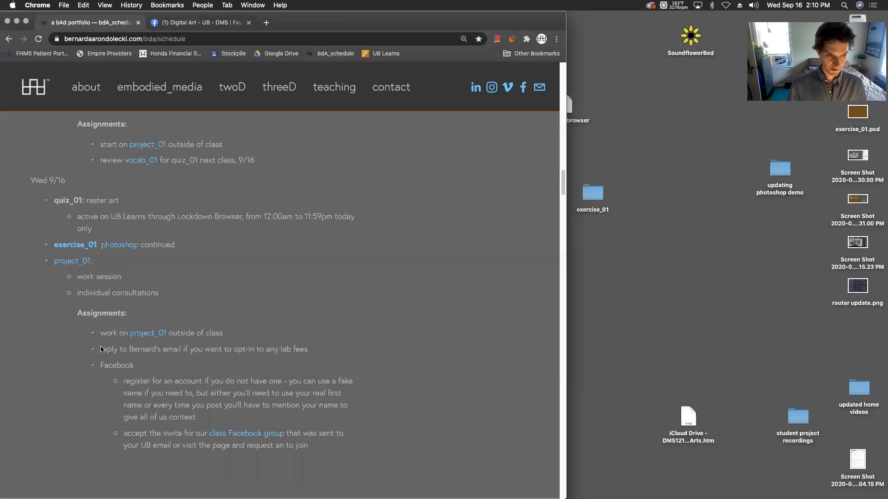
left_click_drag(99, 349, 313, 353)
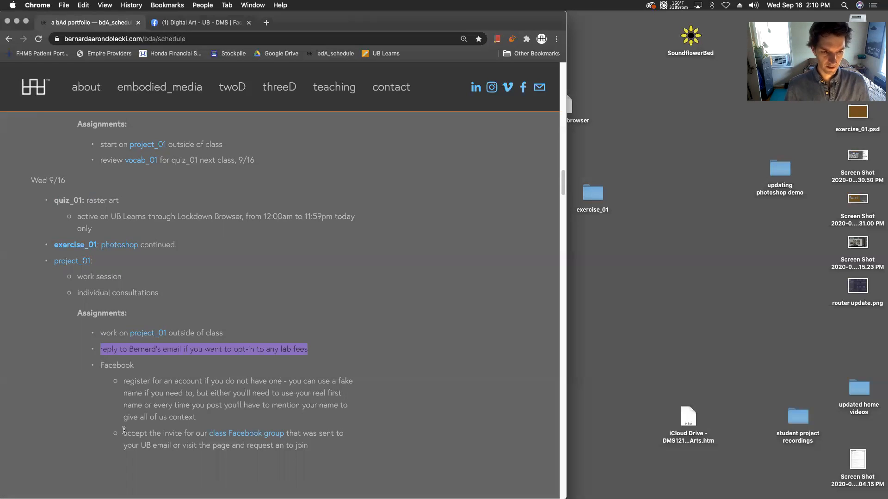
left_click_drag(123, 431, 343, 433)
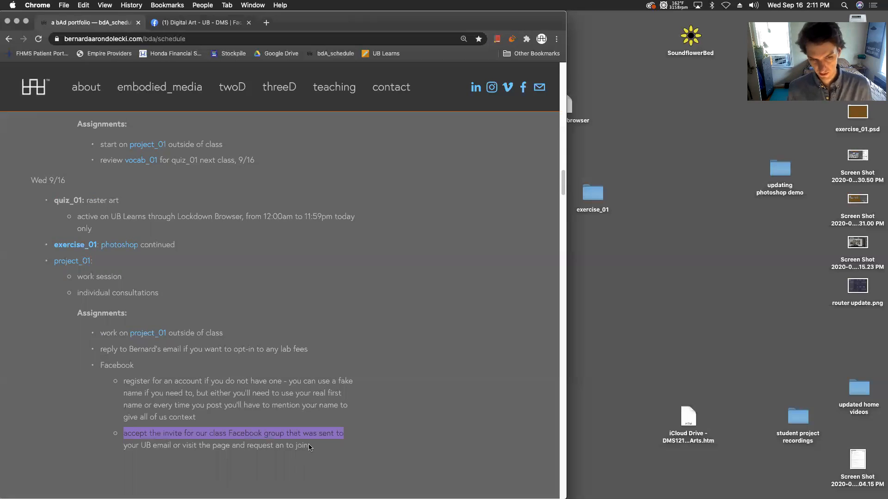
left_click(266, 447)
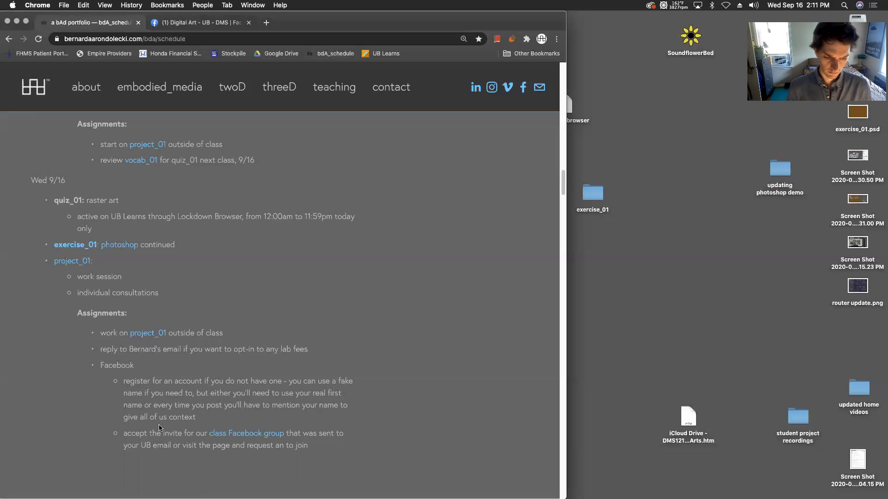
scroll(161, 412, "down", 3)
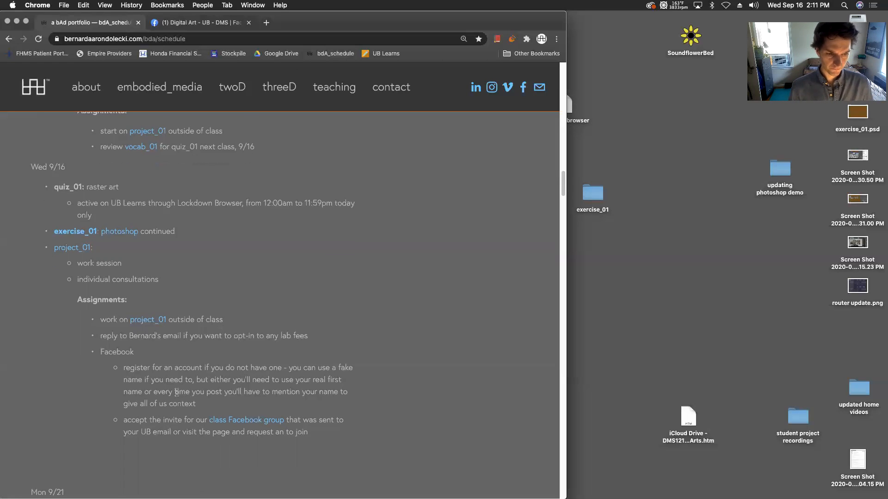
scroll(176, 394, "down", 2)
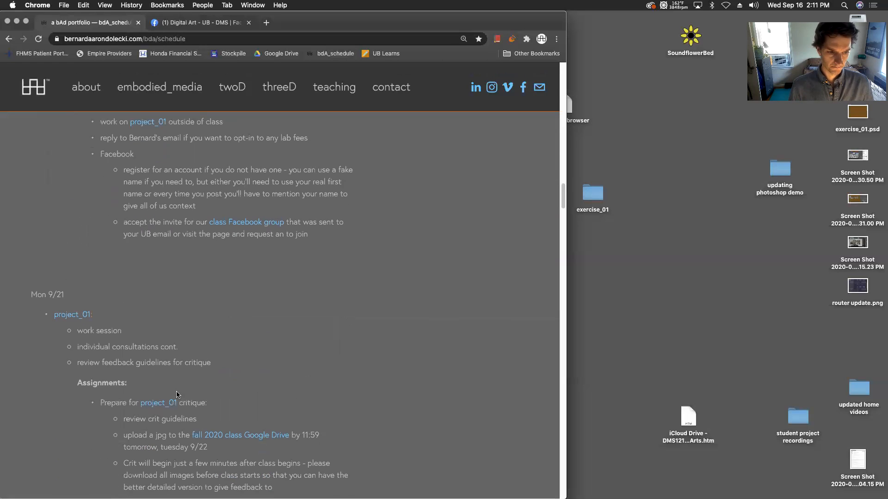
scroll(176, 395, "down", 4)
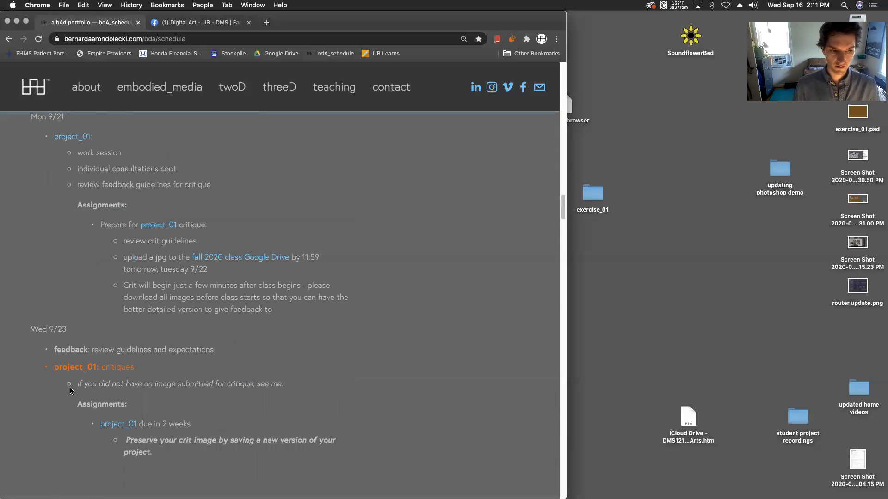
scroll(70, 391, "up", 4)
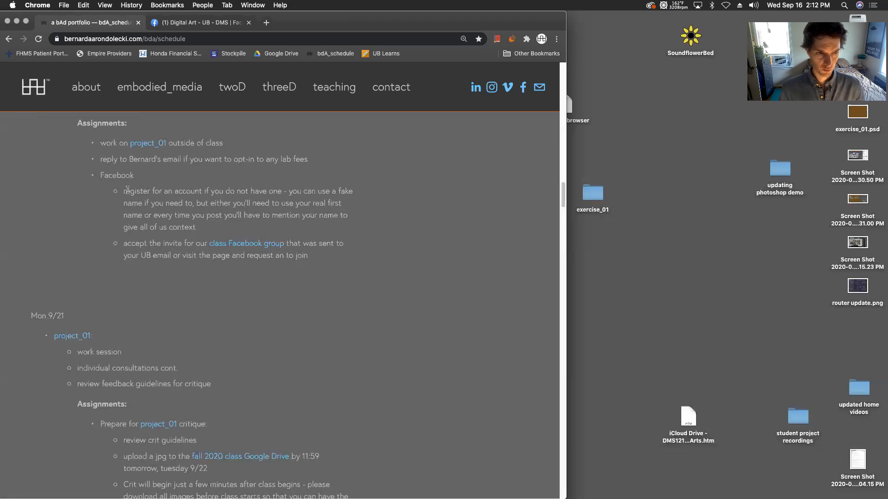
scroll(128, 190, "up", 2)
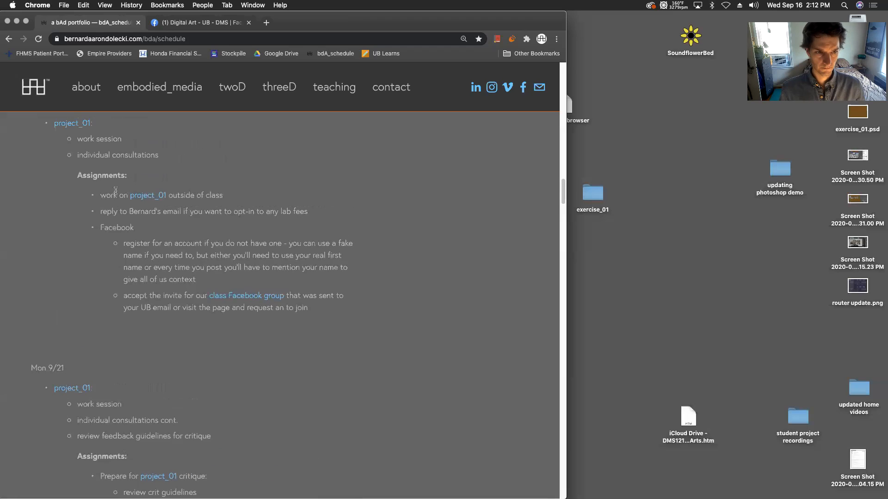
scroll(94, 195, "up", 4)
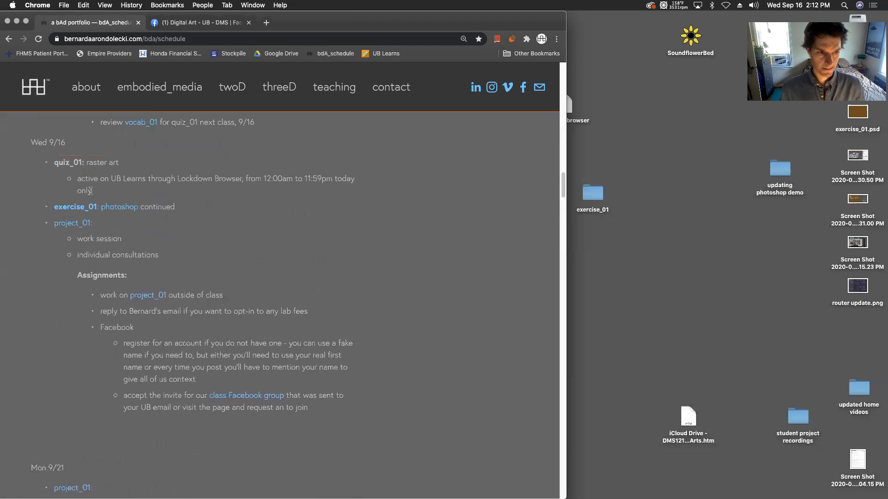
scroll(26, 363, "down", 1)
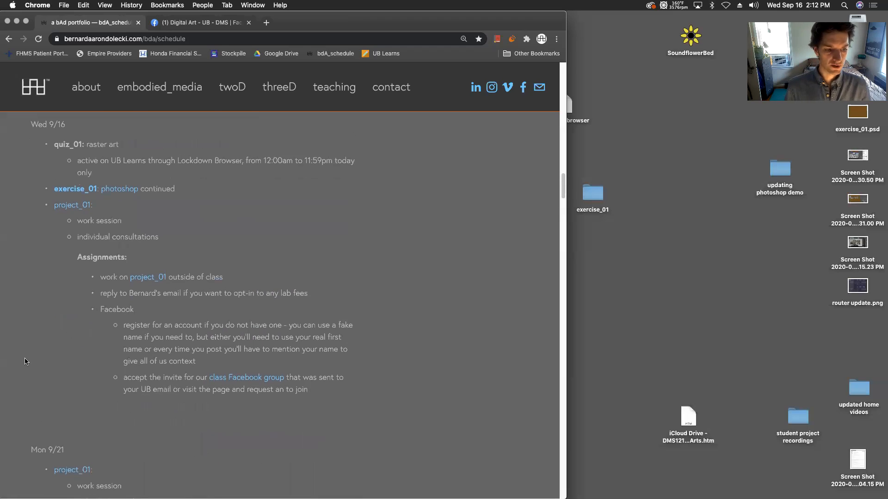
Scroll the bdA schedule down to Mon 9/21's project_01 work session entry
scroll(94, 458, "down", 1)
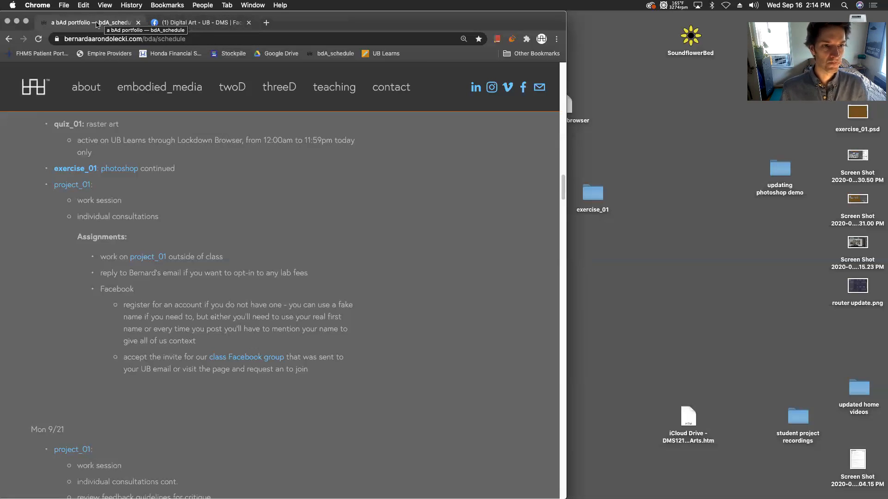
Minimize the browser and open dolecki_ex1.psd via Photoshop's File > Open Recent
left_click(16, 21)
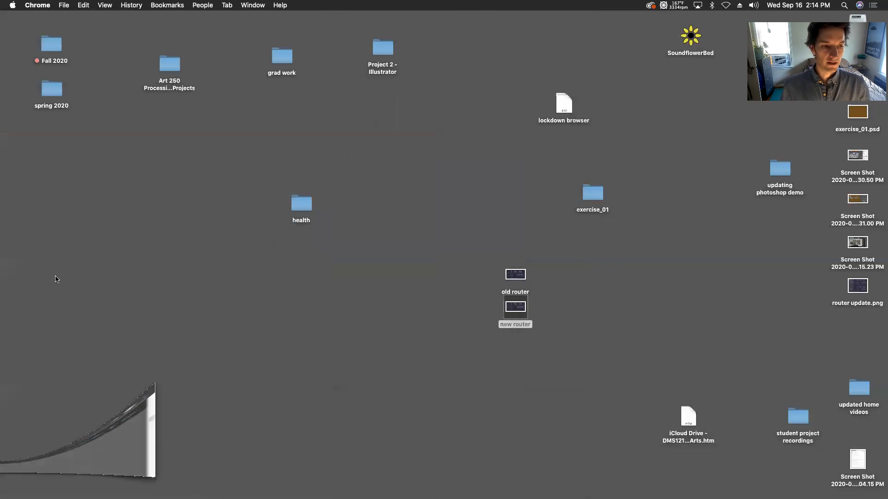
mouse_move(2, 257)
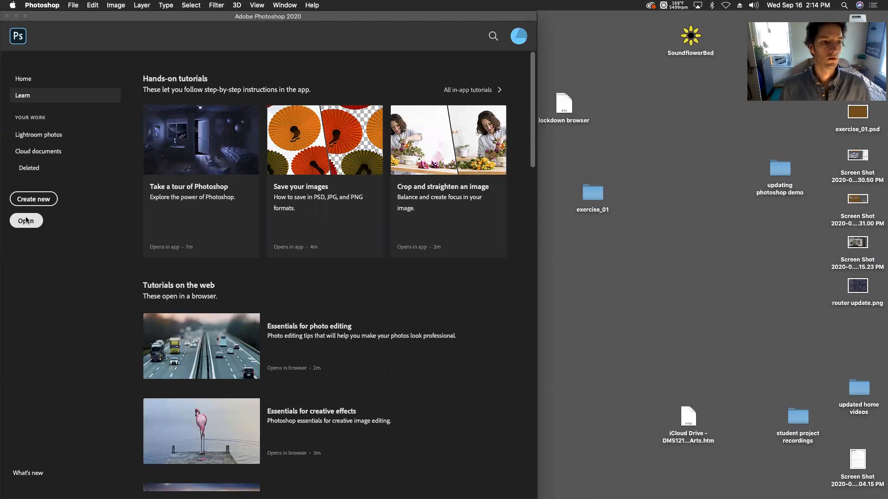
key("super+o")
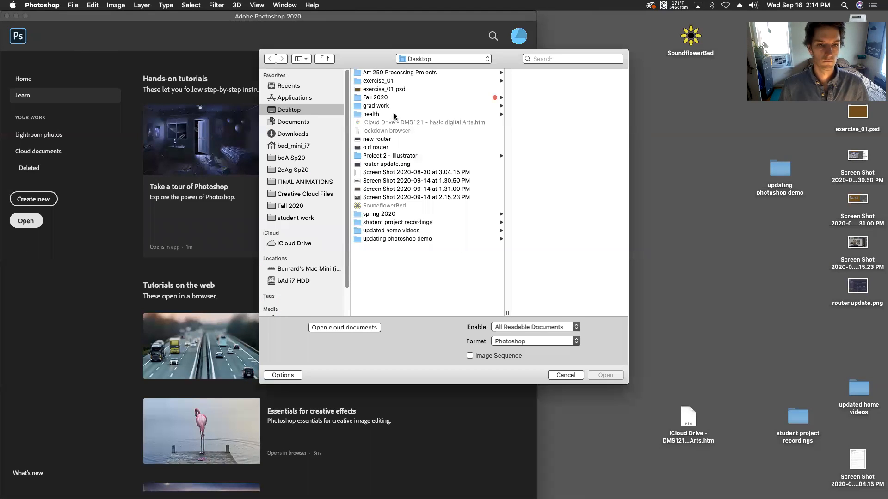
left_click(557, 375)
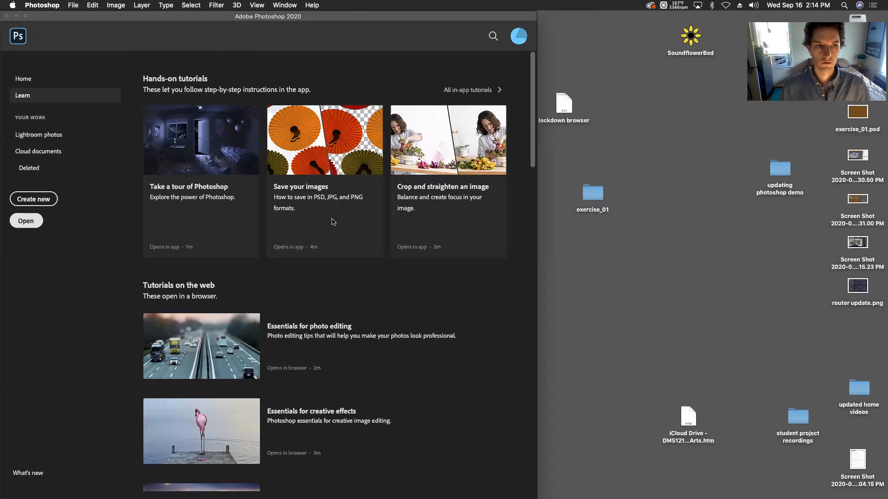
left_click(74, 5)
mouse_move(195, 52)
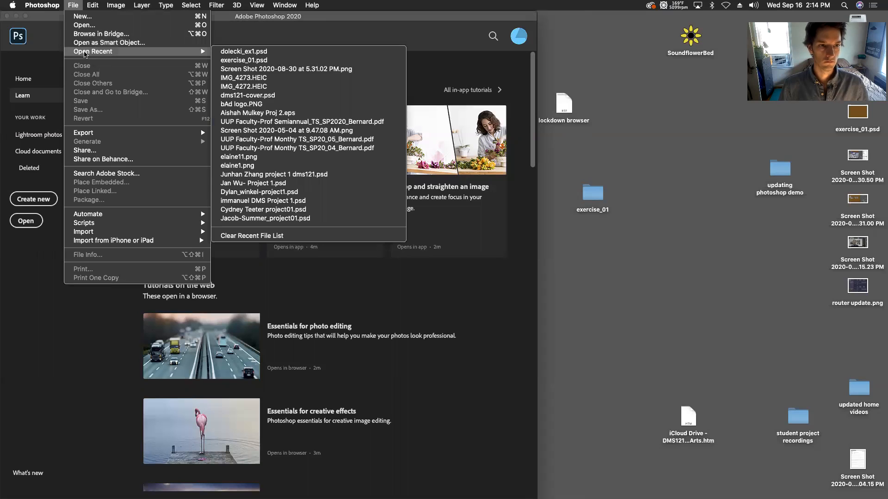
left_click(274, 53)
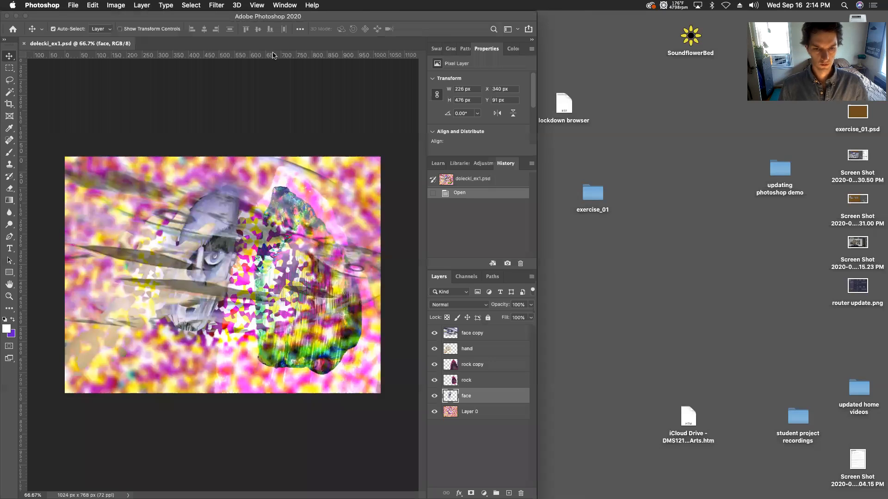
Hide the face copy and rock copy layers, leaving the rock layer visible
left_click(435, 333)
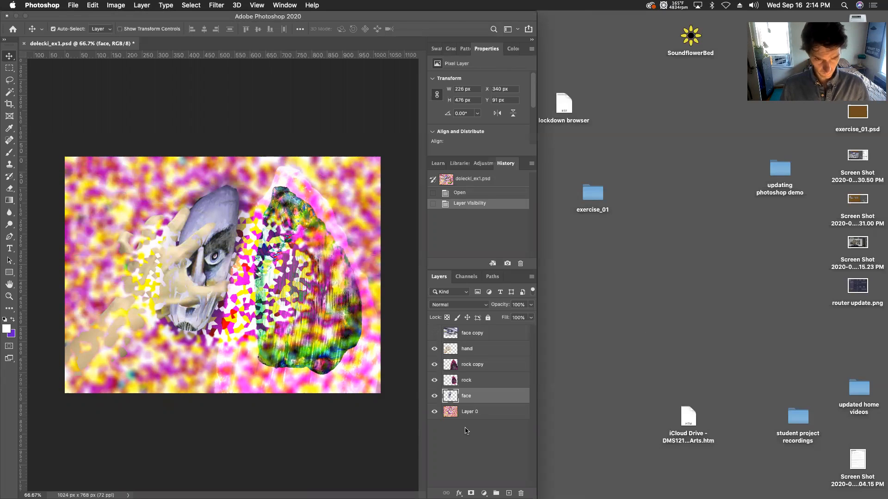
left_click(433, 380)
left_click(433, 381)
left_click(434, 364)
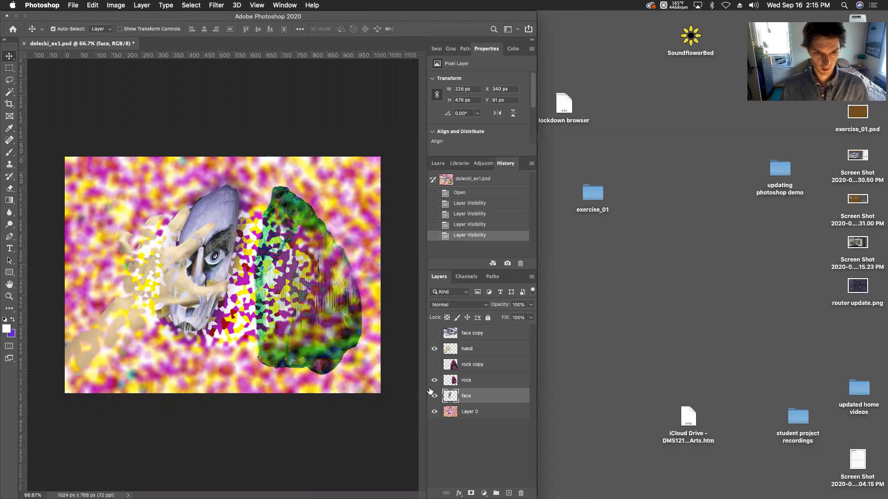
Reset both the hand layer and the rock layer to Normal blending
left_click(467, 350)
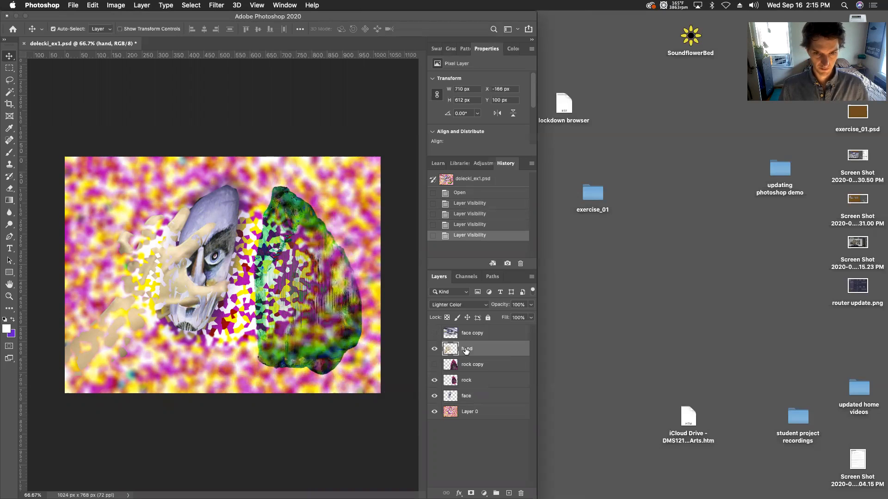
left_click(472, 307)
left_click(451, 216)
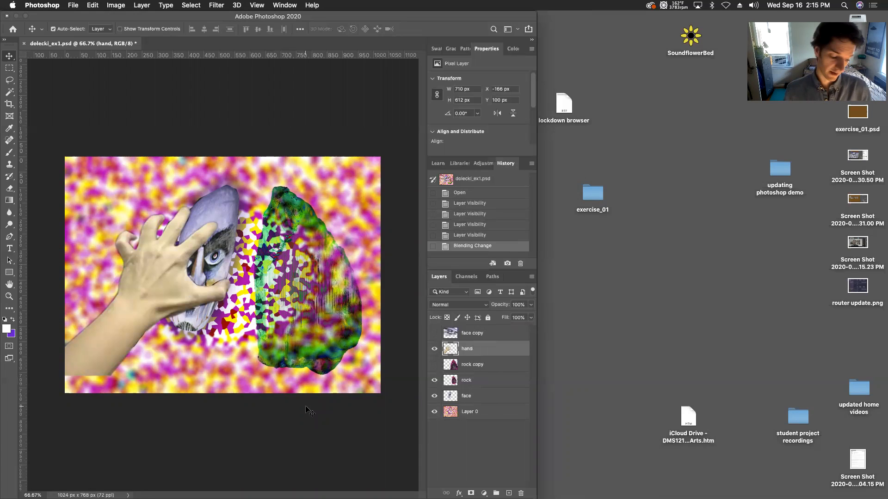
left_click(472, 366)
left_click(467, 379)
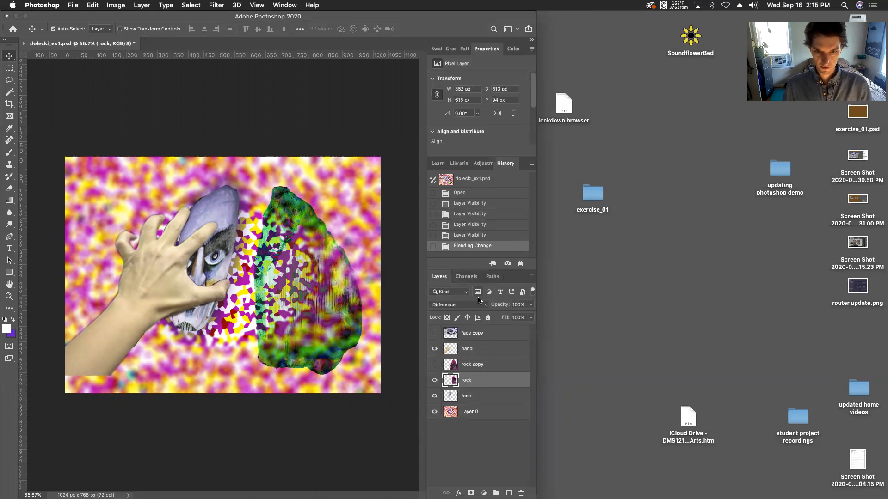
left_click(479, 304)
left_click(456, 150)
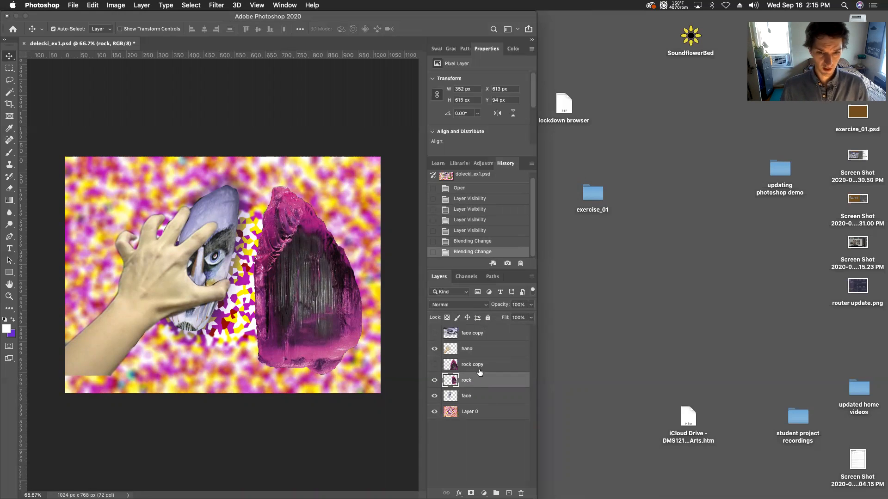
Set the hand layer's blend mode to Pin Light
left_click(469, 348)
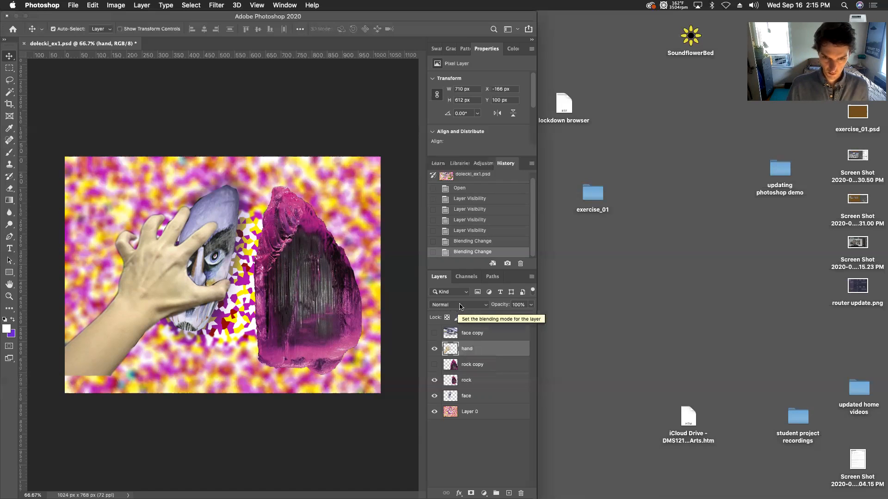
left_click(483, 307)
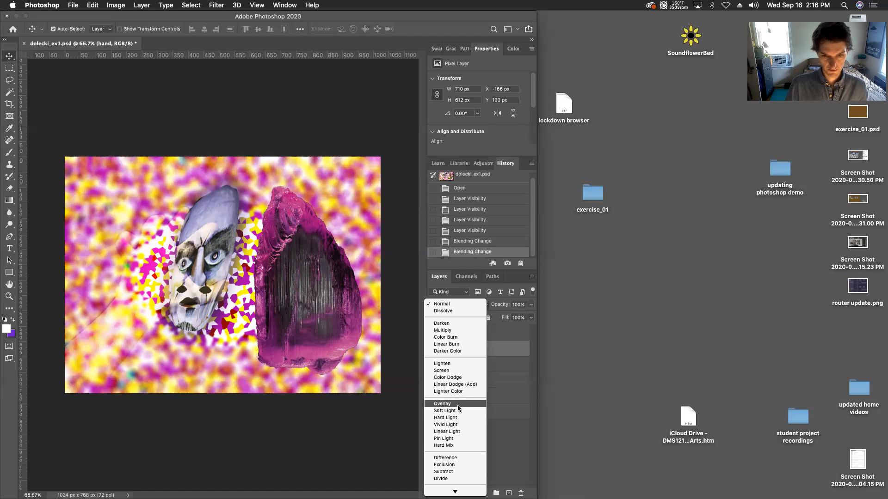
left_click(453, 439)
left_click(458, 304)
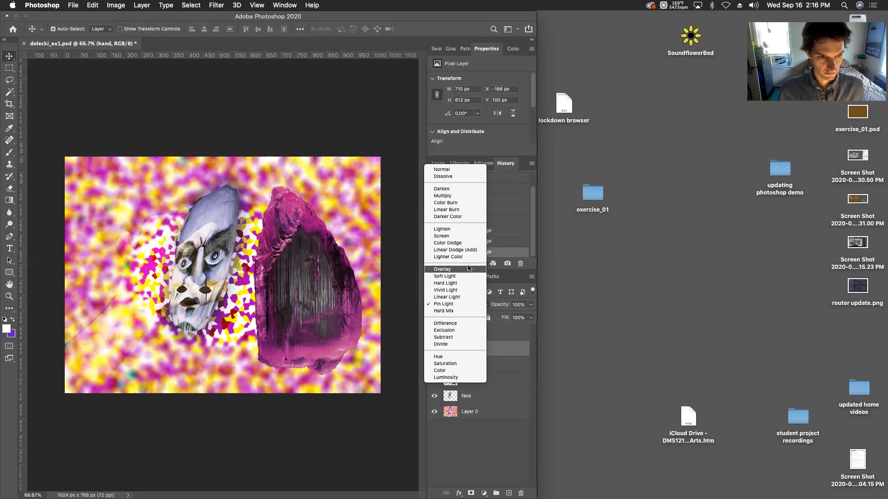
Set the hand layer to Darker Color, reposition it, and erase its black rectangle with the Magic Wand
left_click(459, 217)
left_click_drag(179, 312, 250, 300)
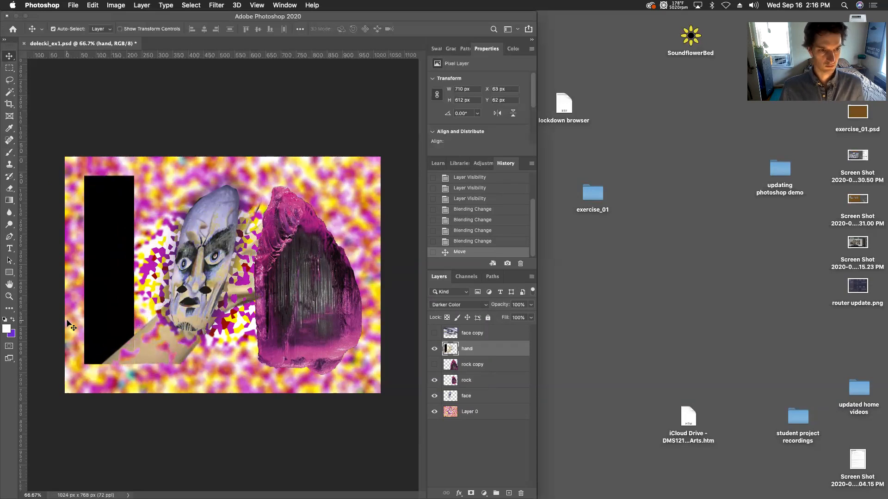
left_click(9, 92)
left_click(103, 223)
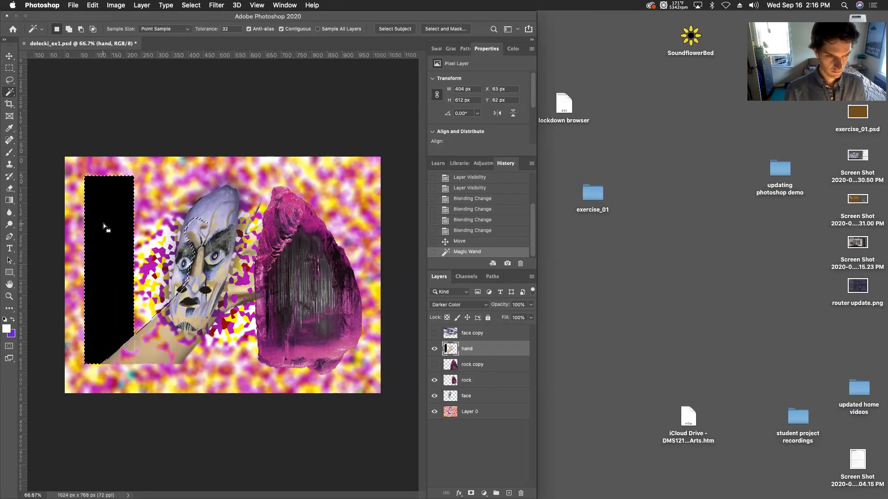
key("Delete")
key("super+d")
Shift the hand left, then select the face copy and rock copy layers
left_click(10, 55)
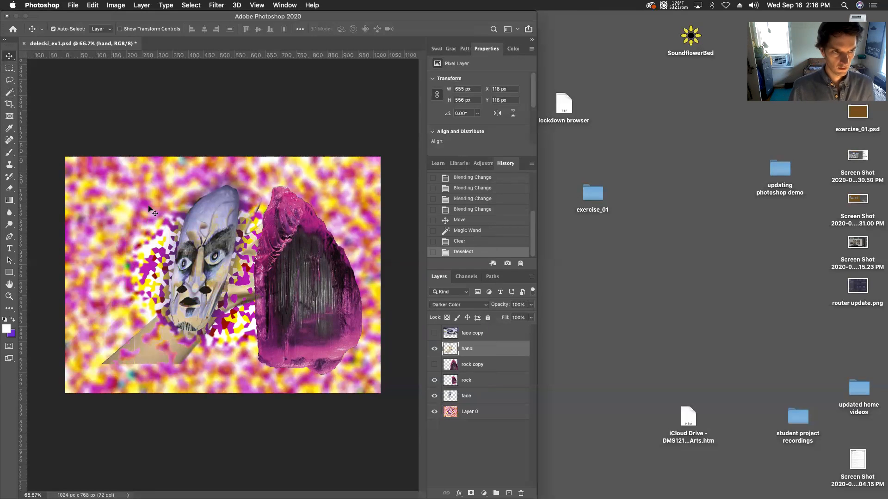
left_click_drag(166, 346, 134, 344)
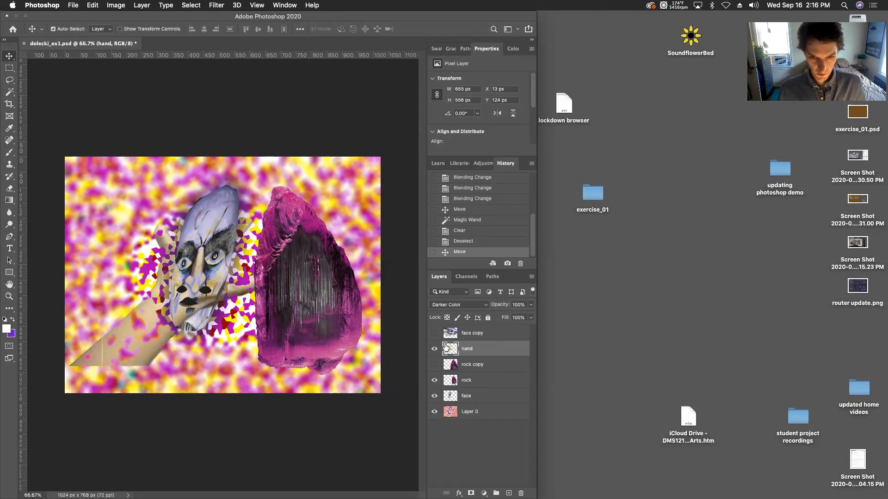
left_click(474, 334)
left_click(469, 366, "super")
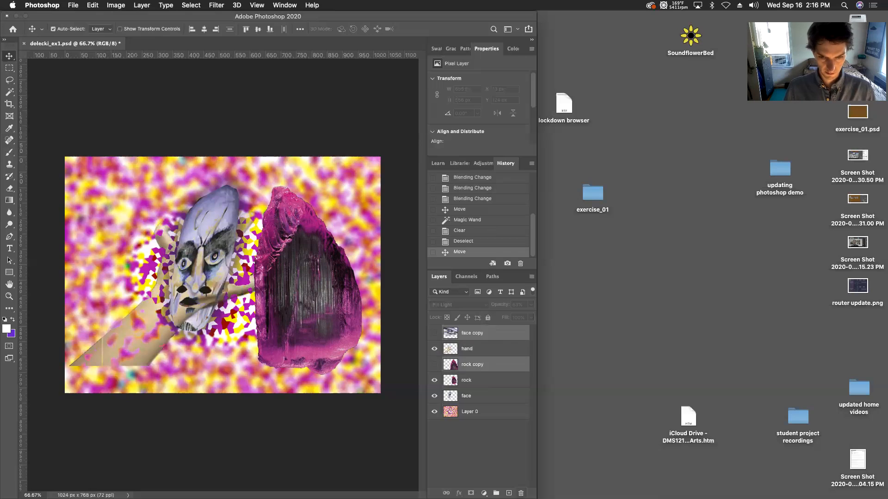
Delete the face copy and rock copy layers, leaving the blend mode unchanged
key("Delete")
key("Return")
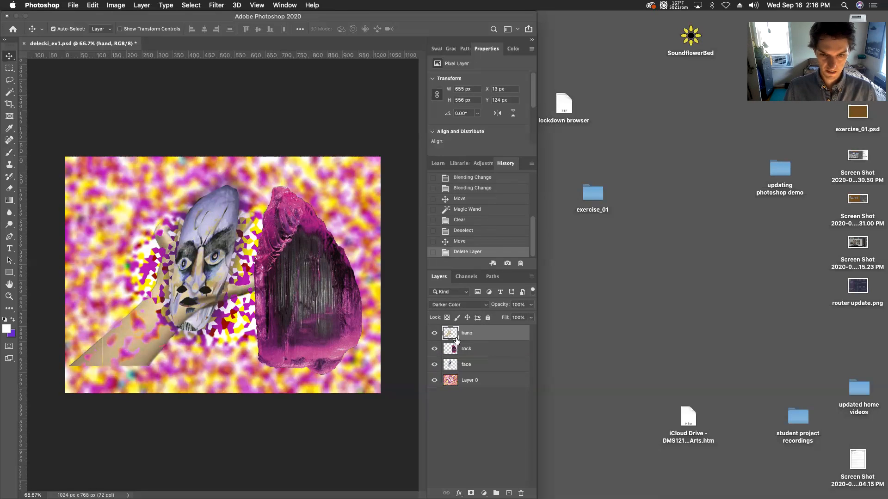
left_click(458, 305)
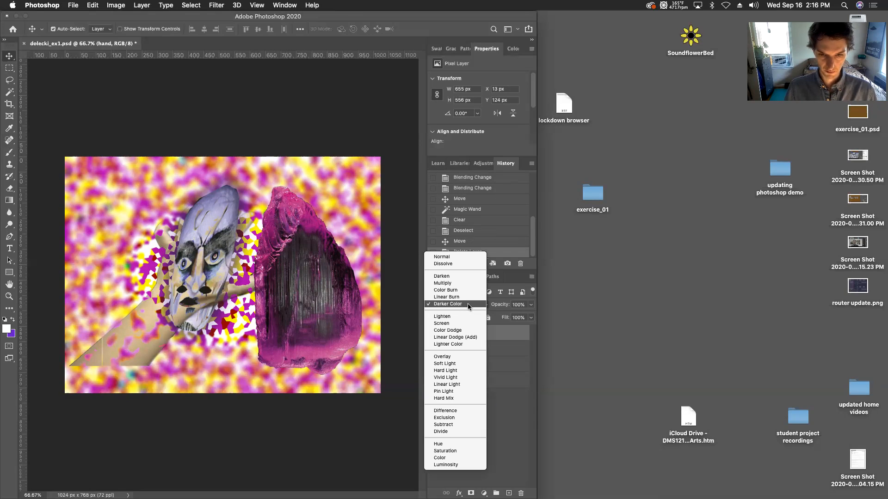
left_click(494, 333)
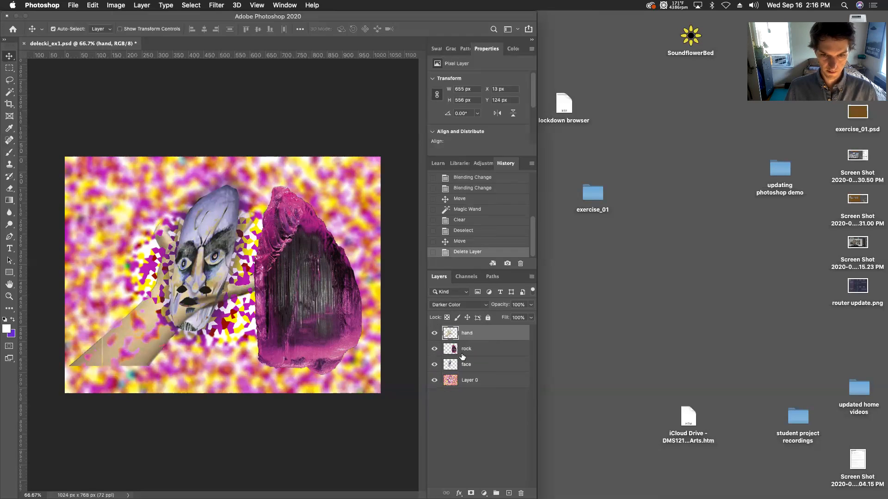
Stack the face layer above the rock and move the rock left and up behind the face
left_click_drag(466, 359, 464, 343)
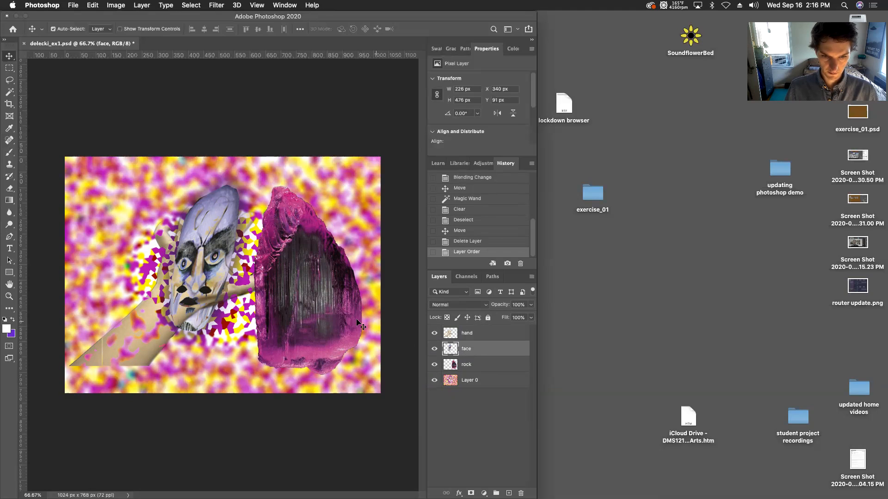
left_click_drag(322, 301, 219, 280)
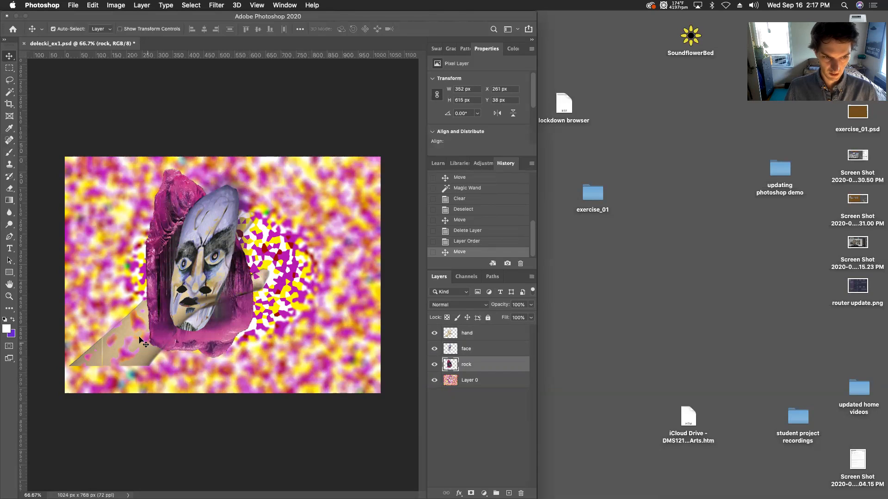
left_click(468, 333)
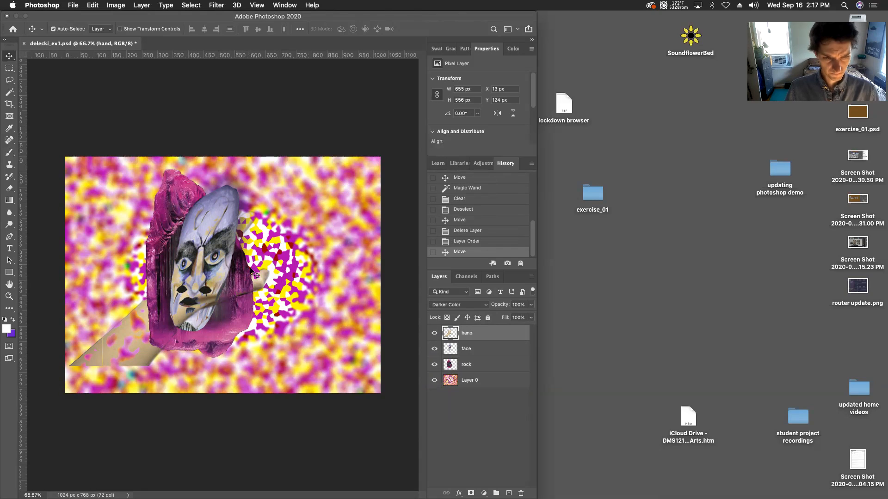
Try Hard Light on the hand layer, zoom in on the face, and show rulers
left_click(480, 304)
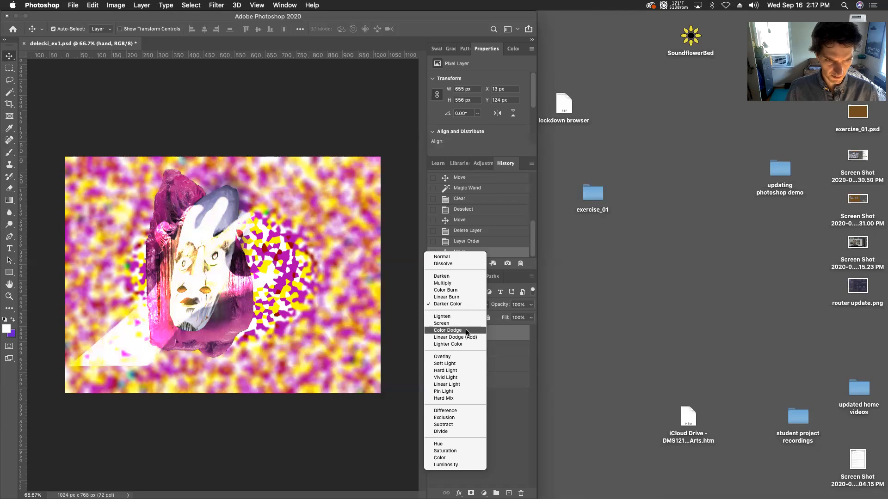
left_click(461, 371)
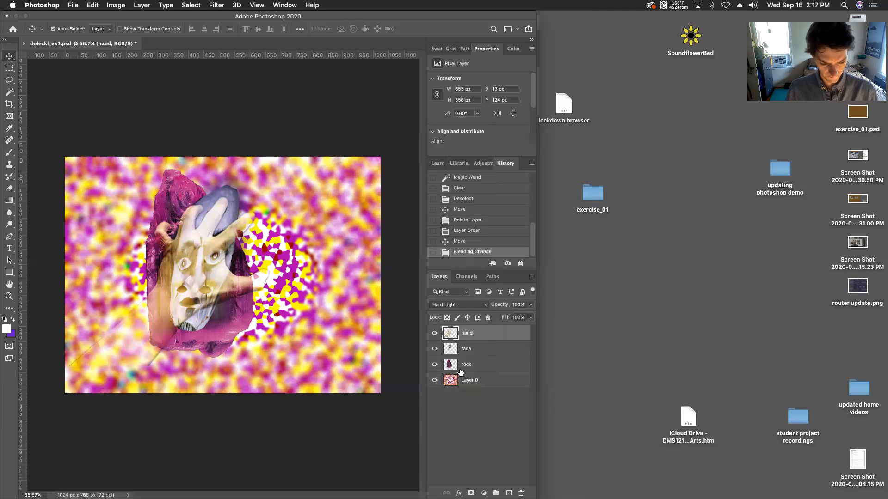
key("super+plus")
key("super+plus")
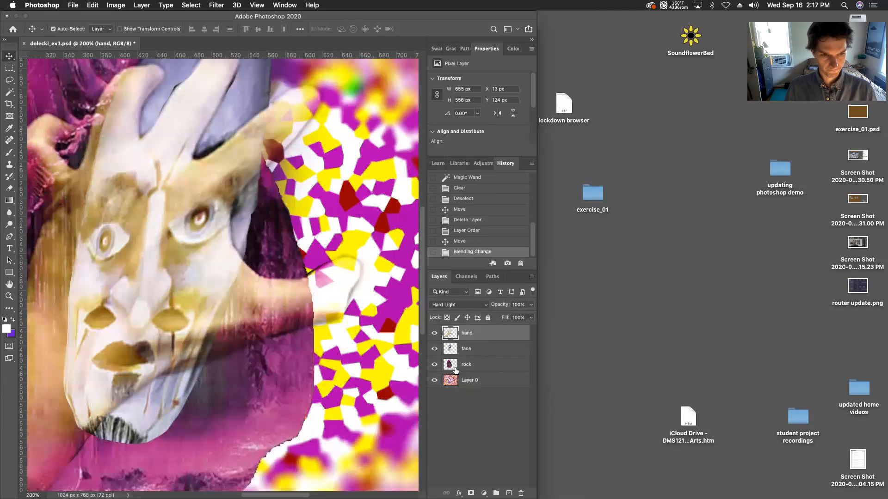
left_click_drag(362, 348, 416, 318)
key("super+r")
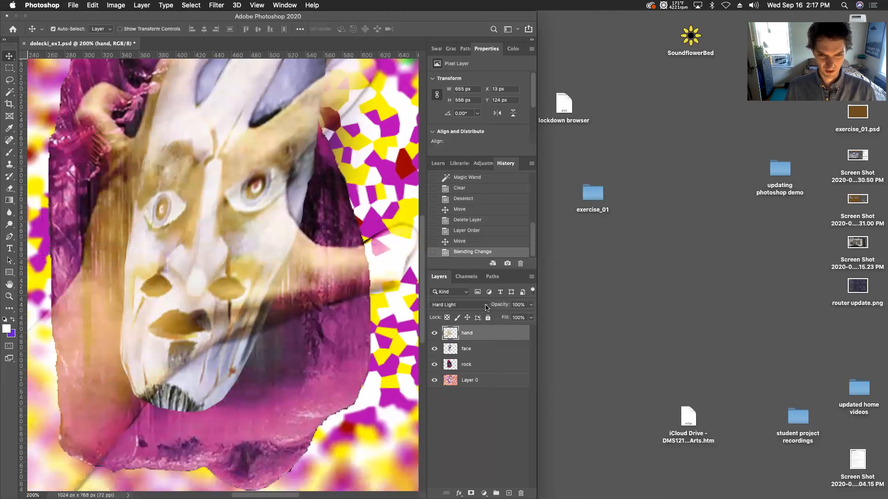
Switch the hand layer to Difference blending, then select the face layer
left_click(471, 305)
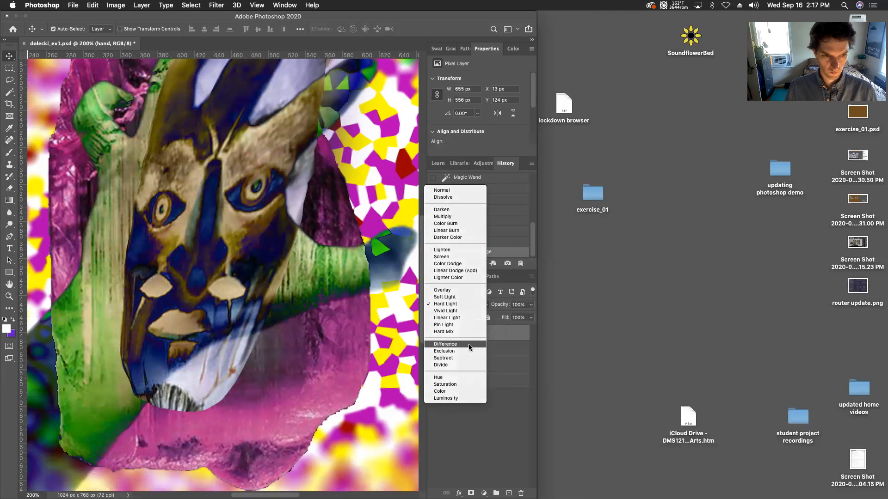
left_click(468, 344)
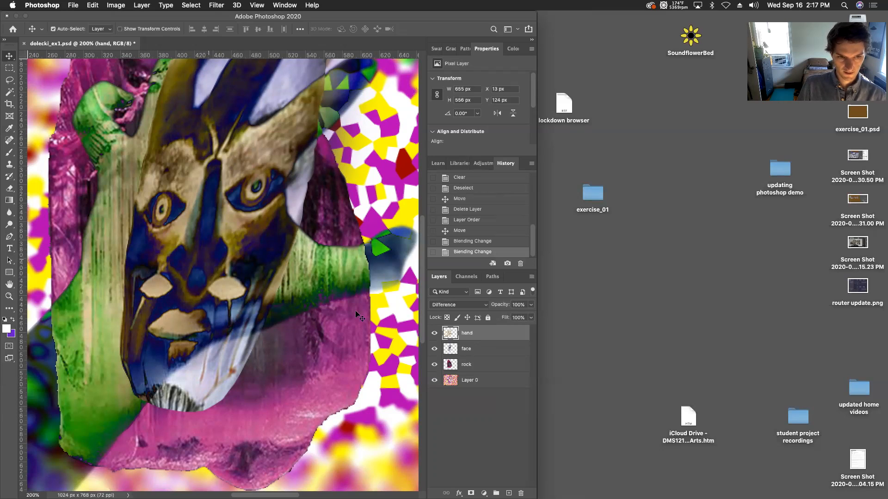
left_click(471, 351)
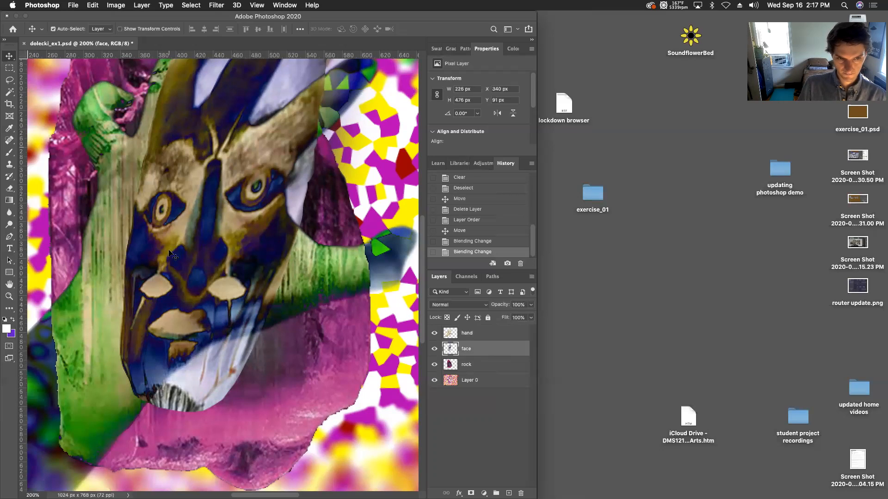
Compare the face layer hidden and shown, set it to Color Dodge, then zoom out
left_click(434, 351)
left_click(434, 349)
left_click(434, 350)
left_click(434, 350)
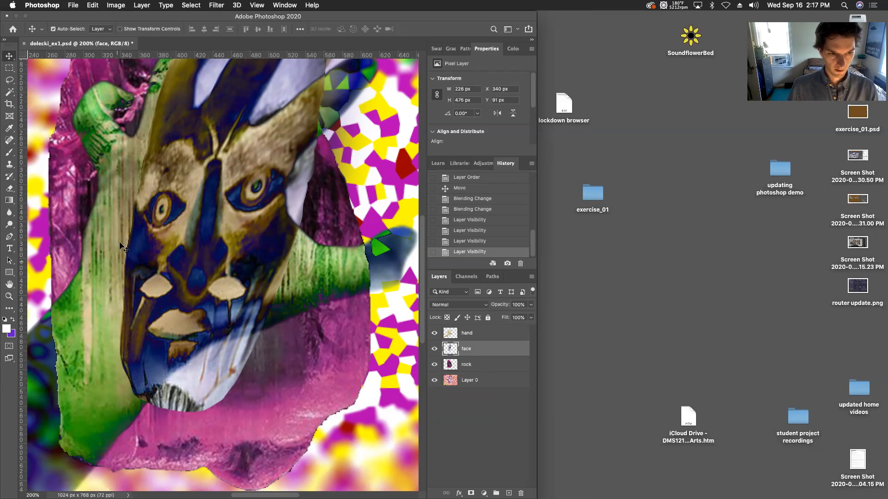
left_click(466, 306)
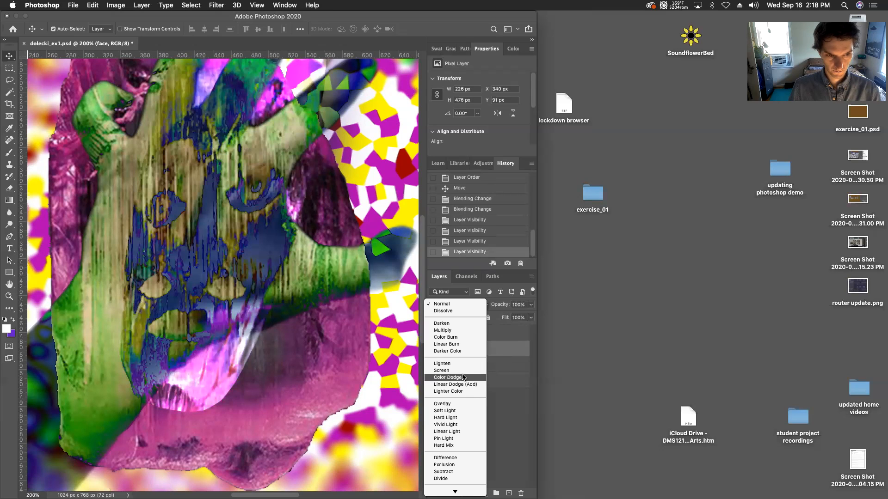
left_click(463, 377)
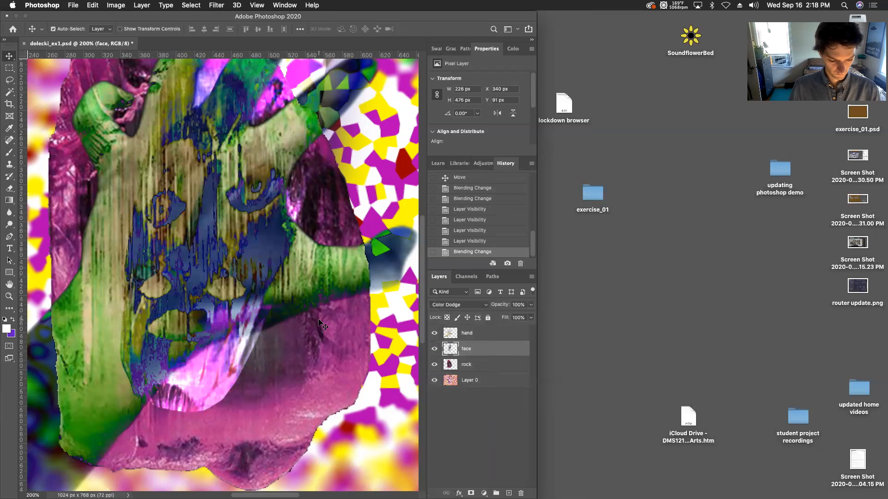
key("super+minus")
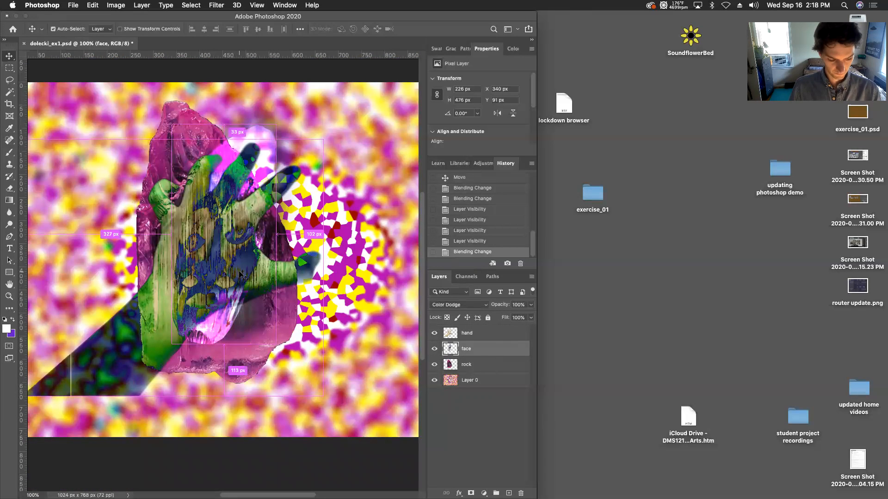
Enlarge the face layer to about 135% and move it down and left
key("super+t")
left_click_drag(288, 119, 363, 74)
left_click_drag(278, 123, 252, 147)
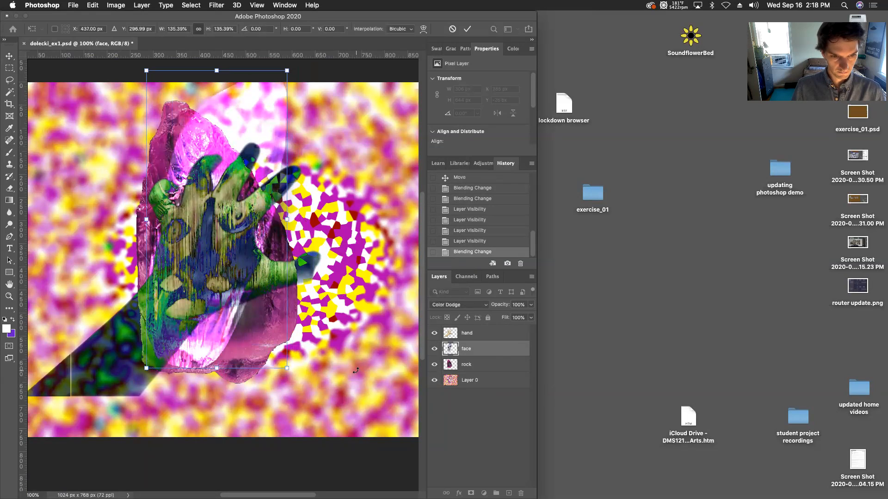
Rotate the rock layer to a diagonal tilt with Free Transform
left_click(468, 366)
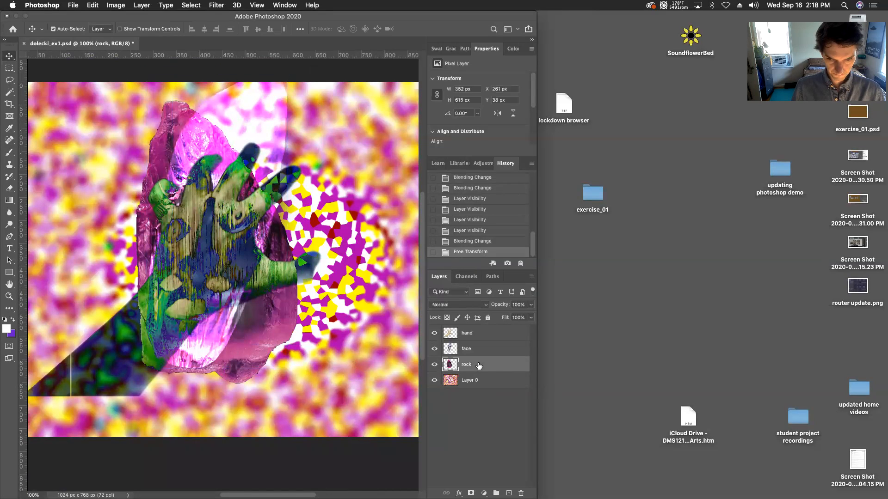
key("super+t")
left_click_drag(305, 385, 348, 342)
key("Return")
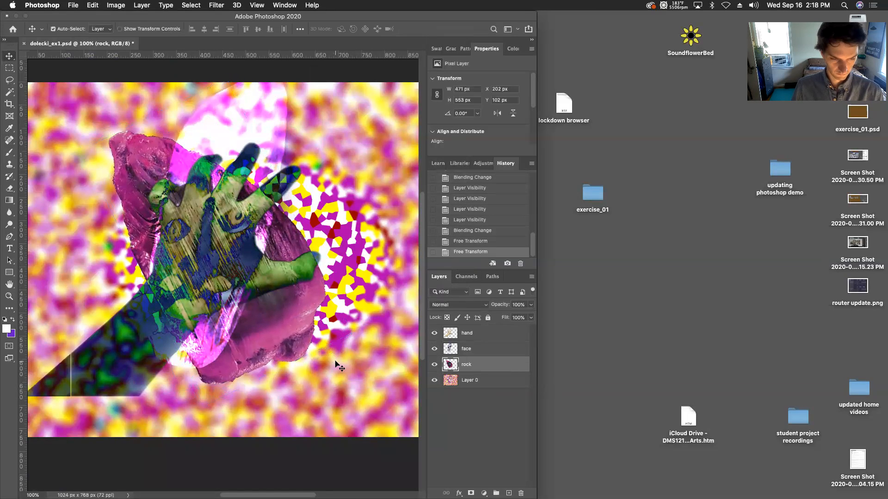
key("super+equal")
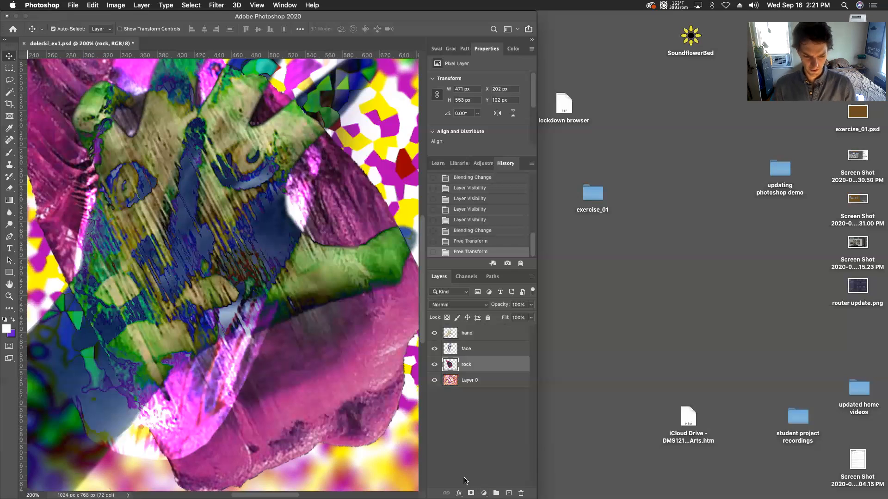
key("super+1")
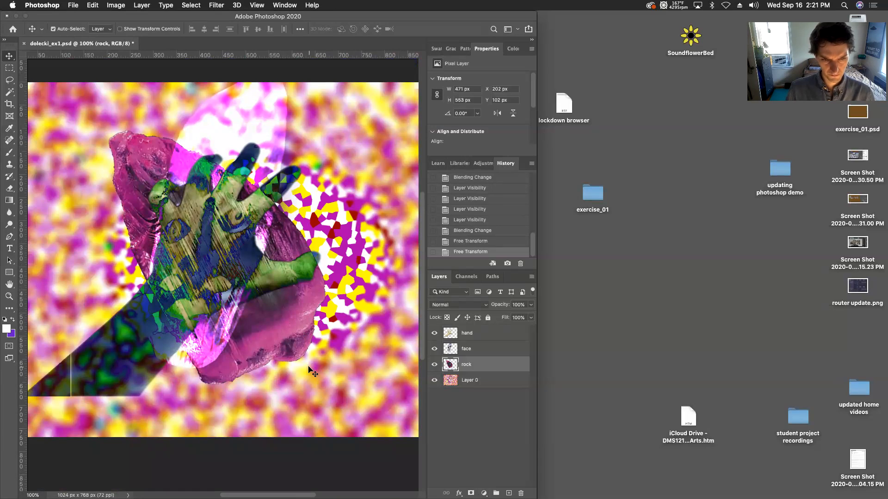
left_click(467, 305)
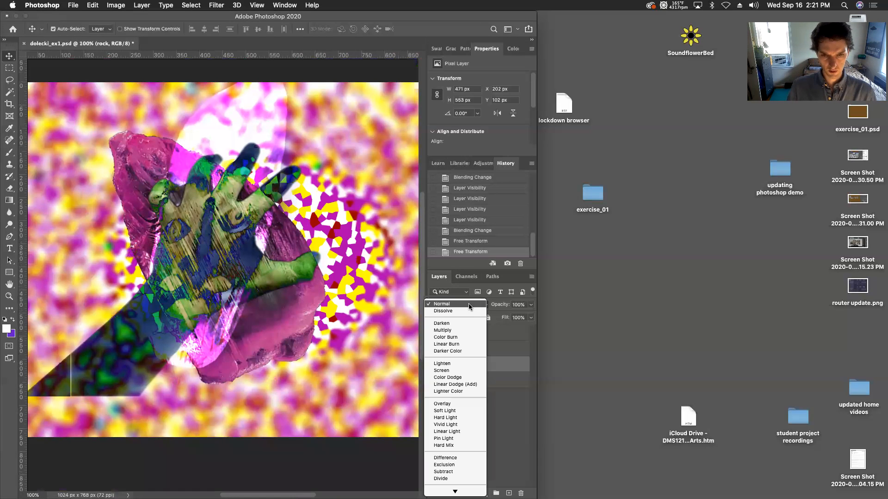
left_click(471, 307)
left_click(470, 354)
Return the face and hand layers to Normal blending
left_click(458, 305)
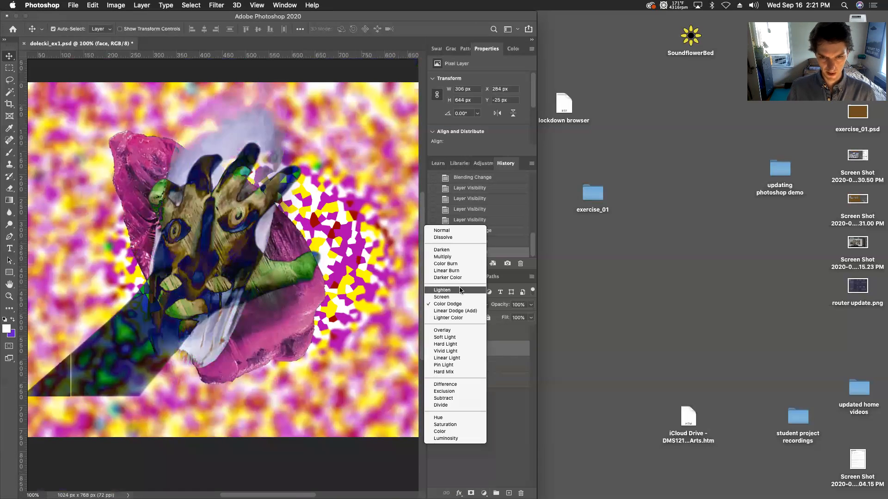
left_click(456, 255)
left_click(462, 334)
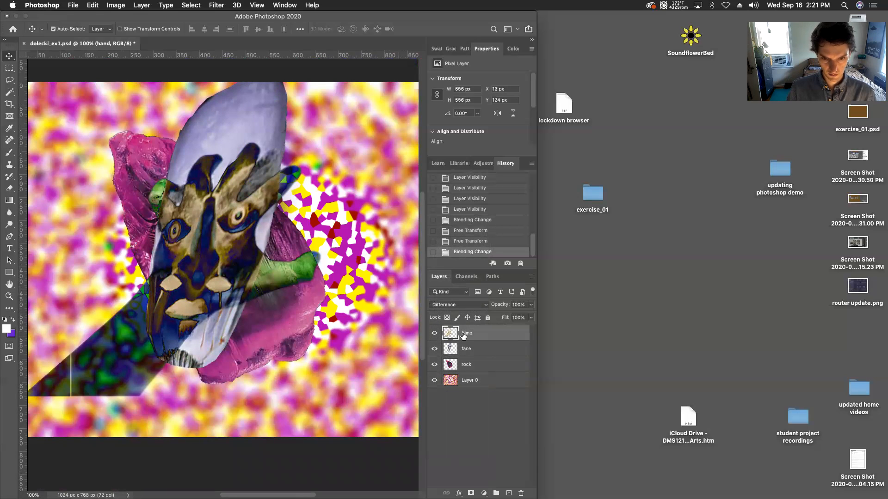
left_click(464, 305)
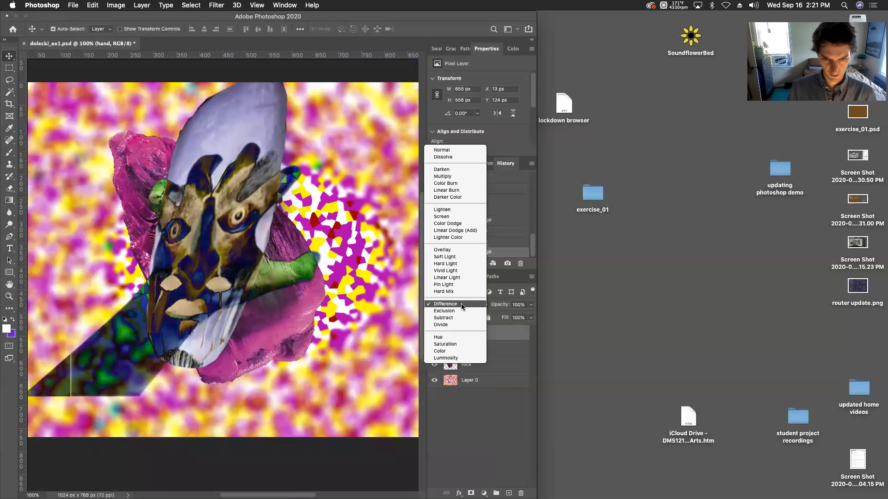
left_click(451, 153)
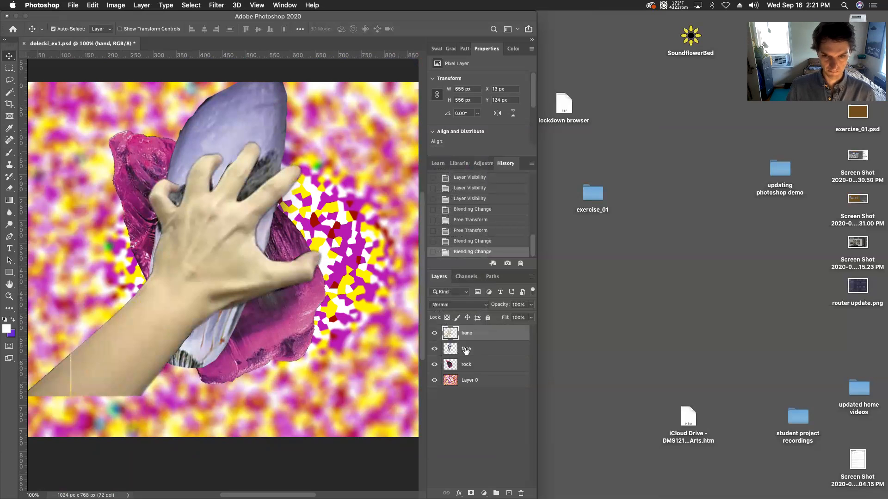
Move the mask face right and down beside the hand, and the rock left and up
left_click(447, 350)
left_click_drag(213, 328, 322, 361)
left_click_drag(141, 231, 64, 209)
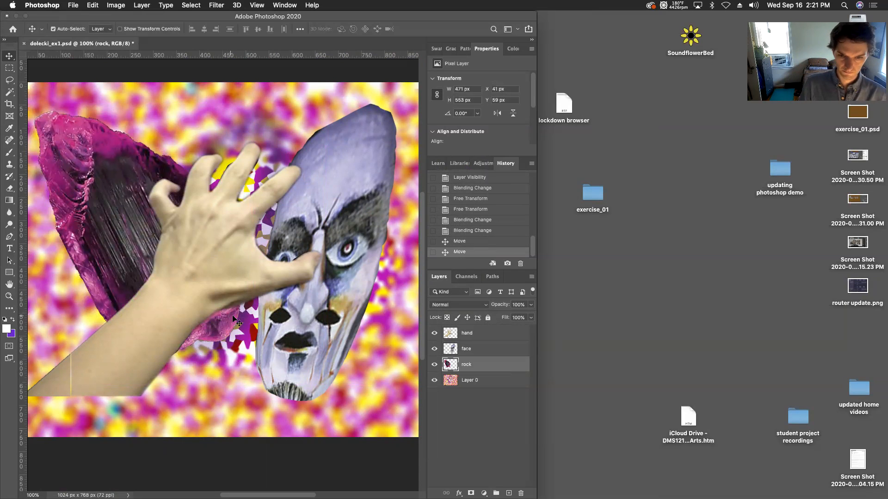
left_click(474, 348)
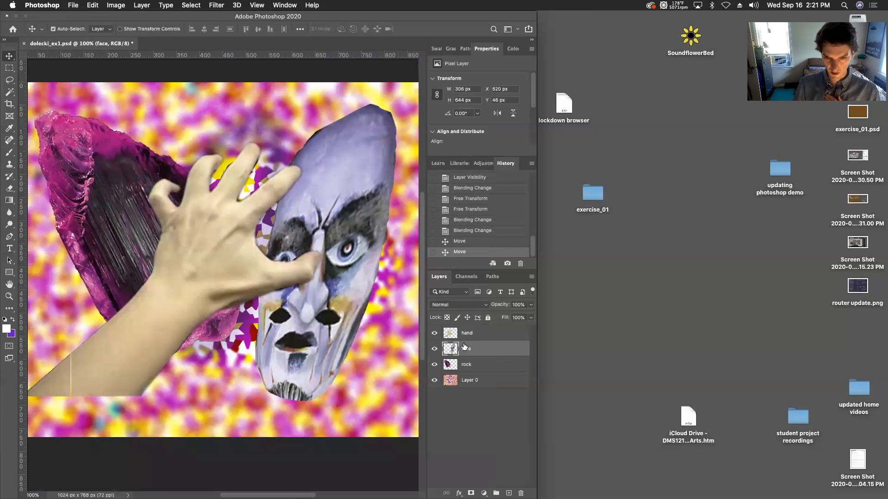
left_click(468, 335)
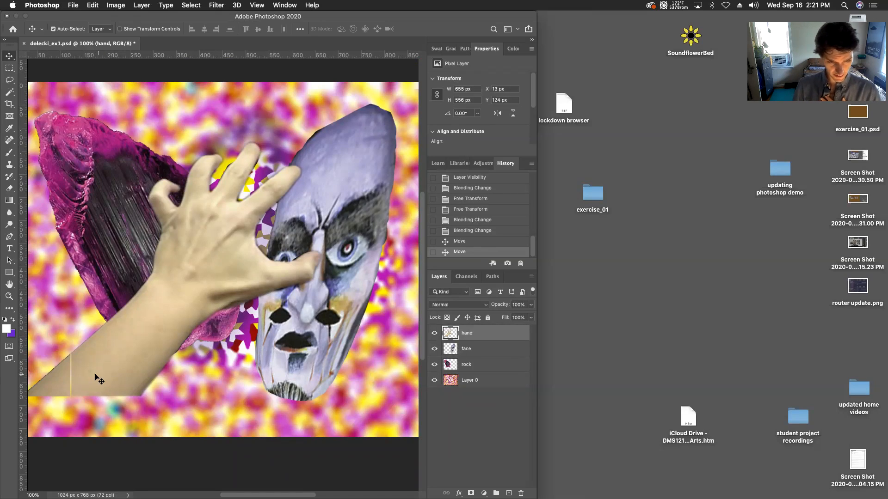
key("super")
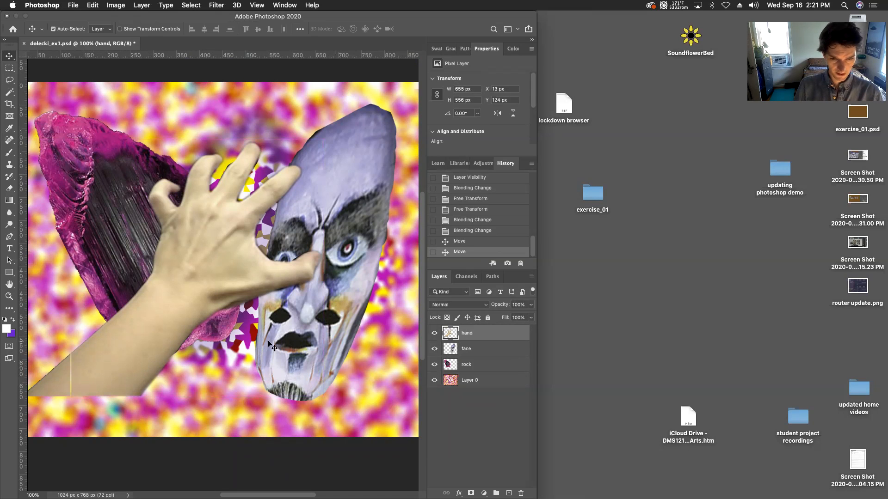
key("super+equal")
key("super+equal")
left_click_drag(100, 359, 402, 273)
left_click_drag(88, 434, 296, 230)
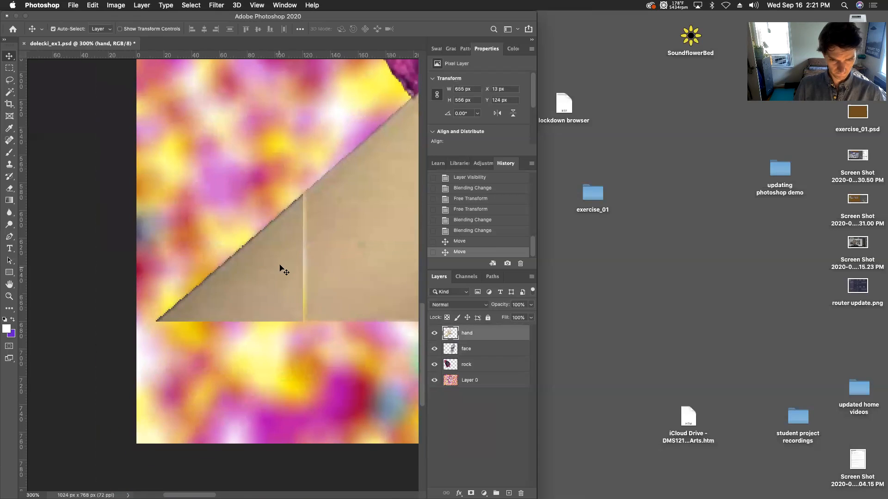
Clone away the yellow seam on the hand's forearm with a size-45 Clone Stamp
left_click(9, 164)
key("bracketleft")
key("bracketleft")
key("bracketleft")
key("bracketleft")
left_click(351, 215, "alt")
left_click_drag(311, 224, 298, 297)
mouse_move(299, 296)
left_mouse_down()
mouse_move(300, 263)
mouse_move(299, 277)
left_mouse_up()
left_click_drag(299, 287, 301, 299)
mouse_move(301, 296)
left_mouse_down()
mouse_move(300, 267)
mouse_move(299, 303)
mouse_move(310, 323)
mouse_move(332, 316)
mouse_move(301, 316)
mouse_move(302, 197)
mouse_move(311, 203)
mouse_move(300, 263)
left_mouse_up()
left_click(346, 319, "alt")
left_click(301, 317)
left_click(301, 316)
left_click(336, 170, "alt")
Fit the composition in the window and move the hand right and up onto the mask
key("super+0")
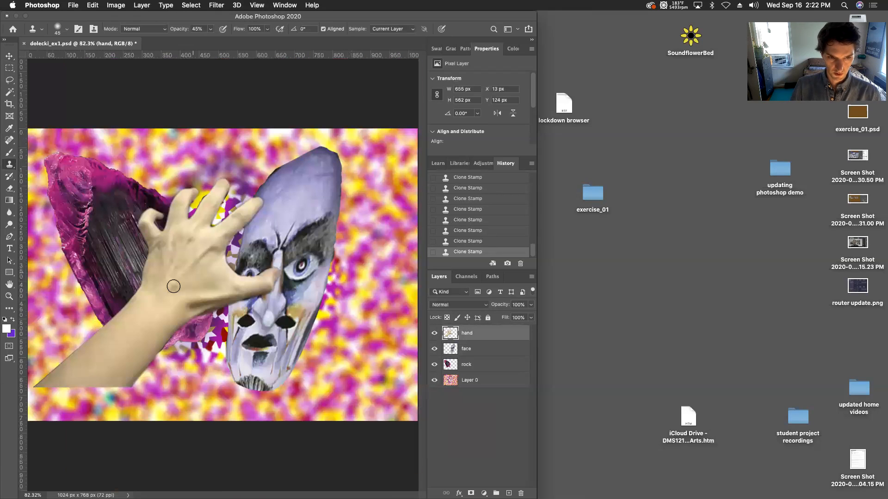
left_click(8, 56)
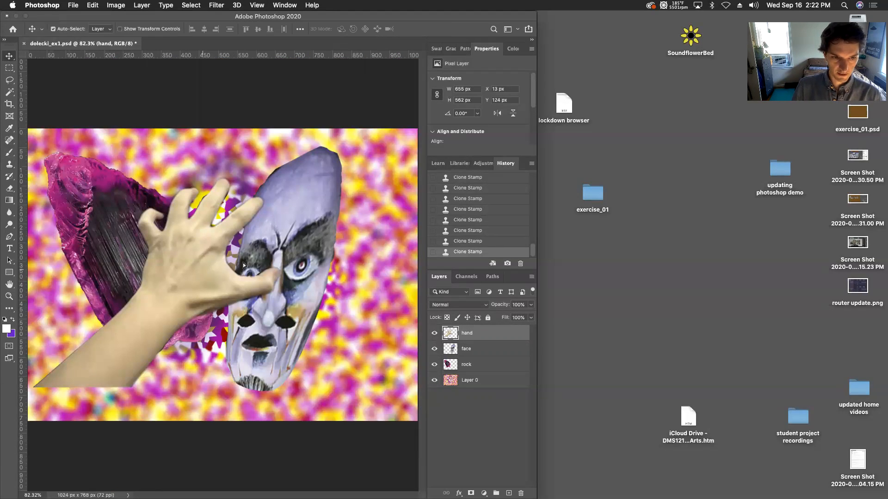
left_click_drag(204, 271, 243, 264)
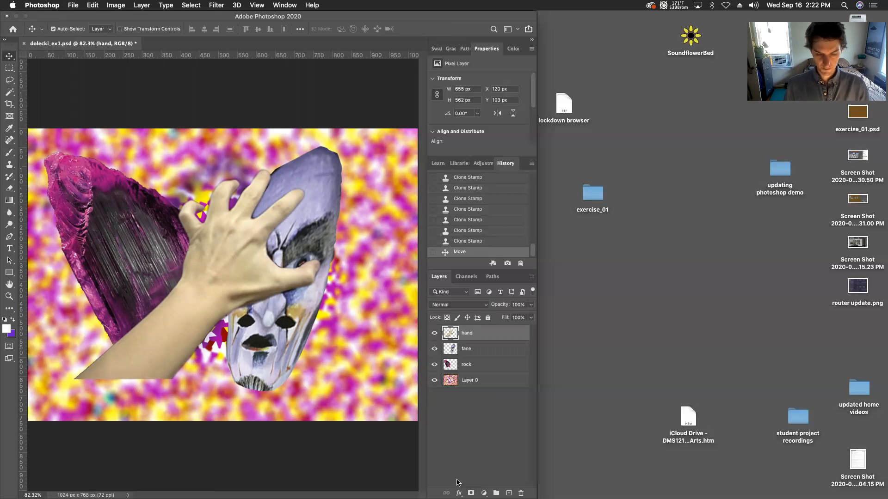
Nudge the hand slightly right and give its layer a white layer mask
left_click_drag(229, 245, 240, 259)
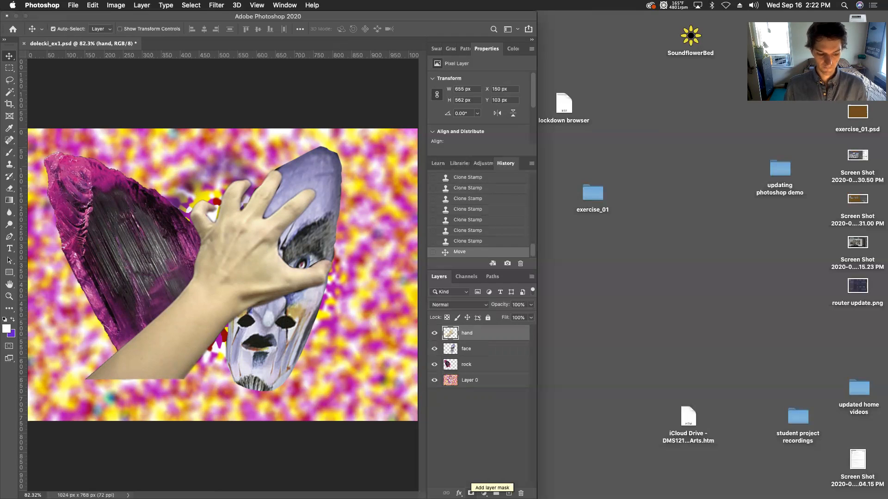
left_click(471, 493)
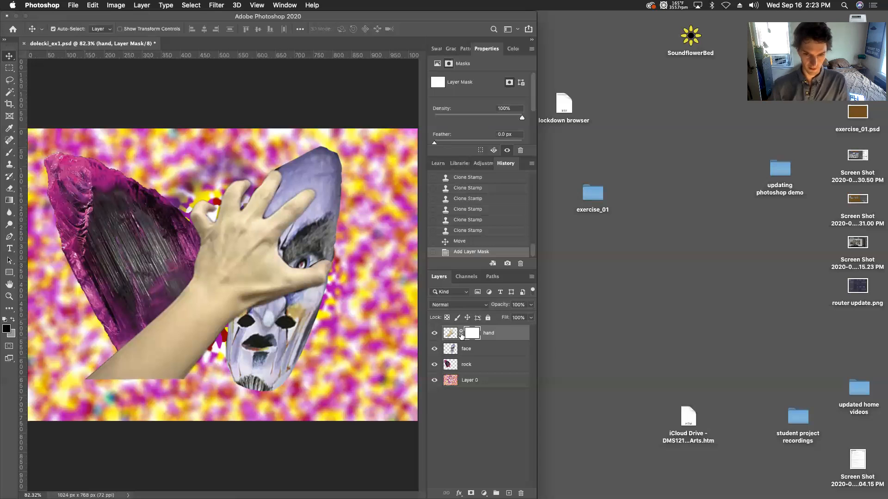
Open the hand mask's Mask Options and cancel without changes
right_click(481, 335)
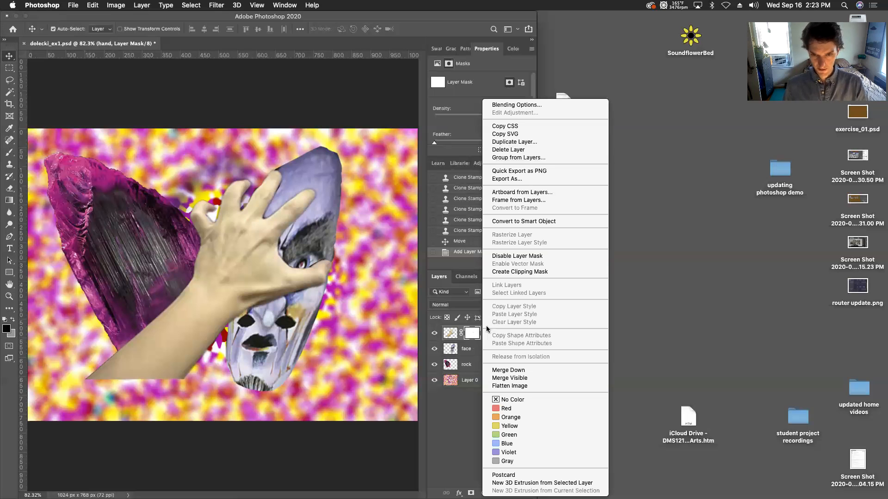
left_click(479, 335)
right_click(494, 333)
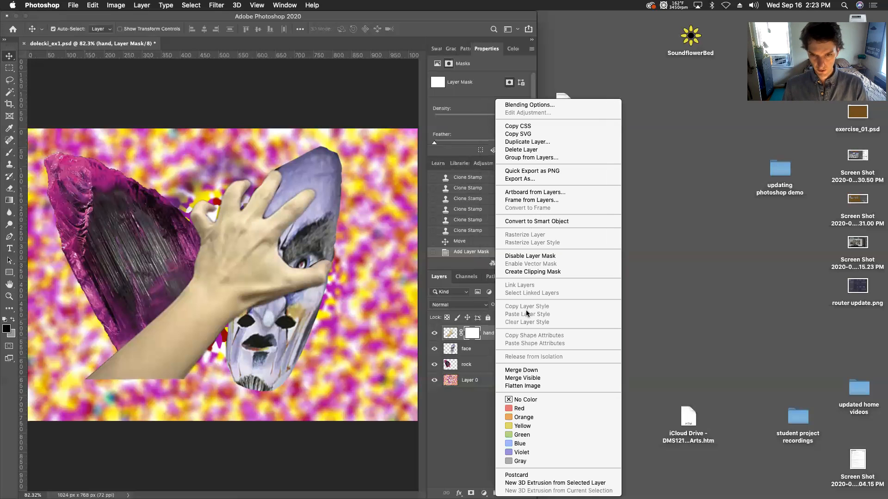
right_click(469, 335)
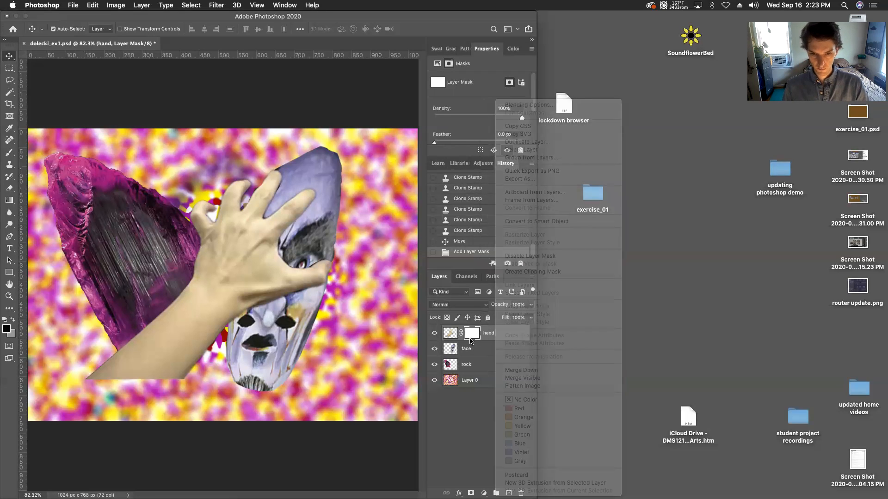
right_click(473, 336)
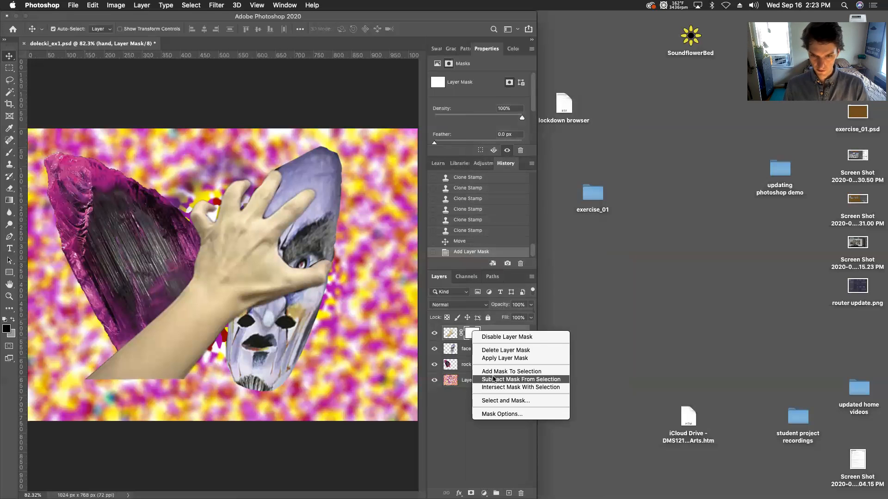
left_click(496, 414)
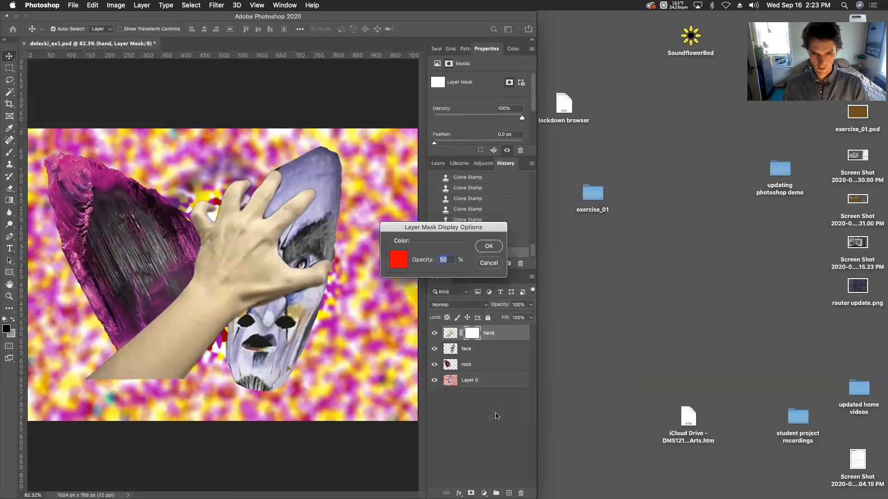
left_click(486, 263)
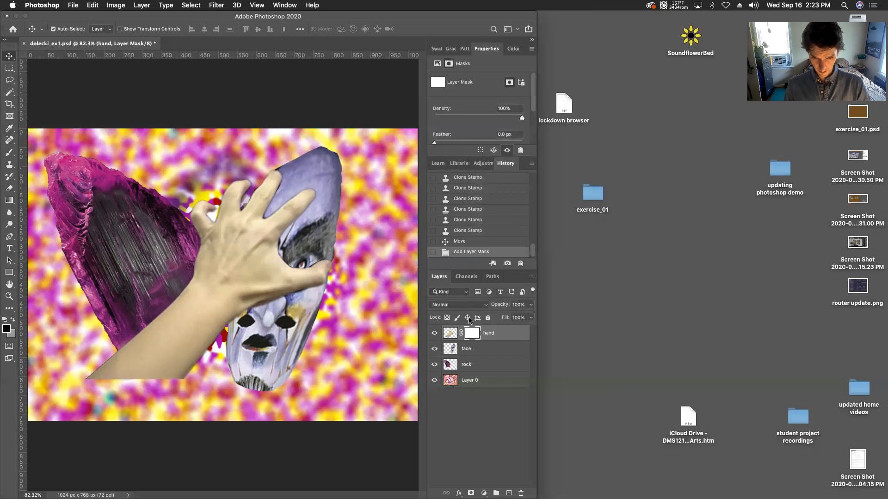
Move the masked hand further right so its fingers wrap over the mask face
right_click(472, 332)
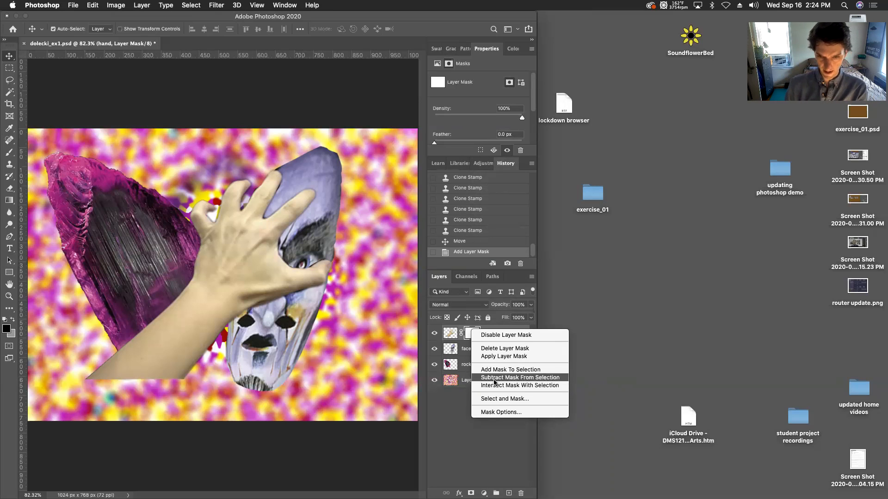
left_click(451, 407)
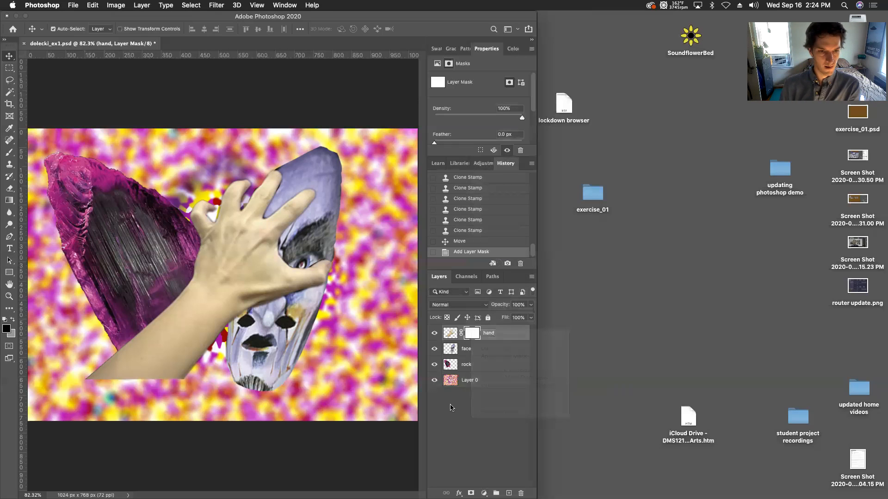
left_click_drag(237, 246, 252, 251)
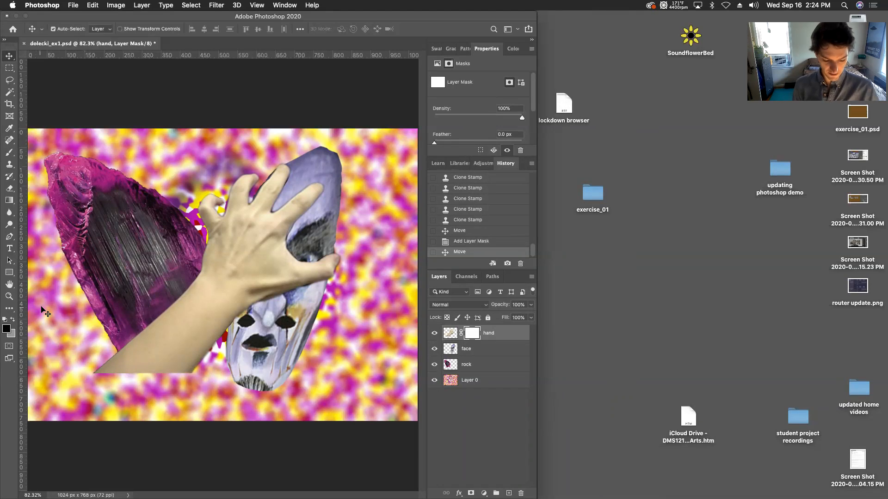
Adjust the zoom, select the Brush tool, and swap colours until black is the foreground
key("super+equal")
key("super+equal")
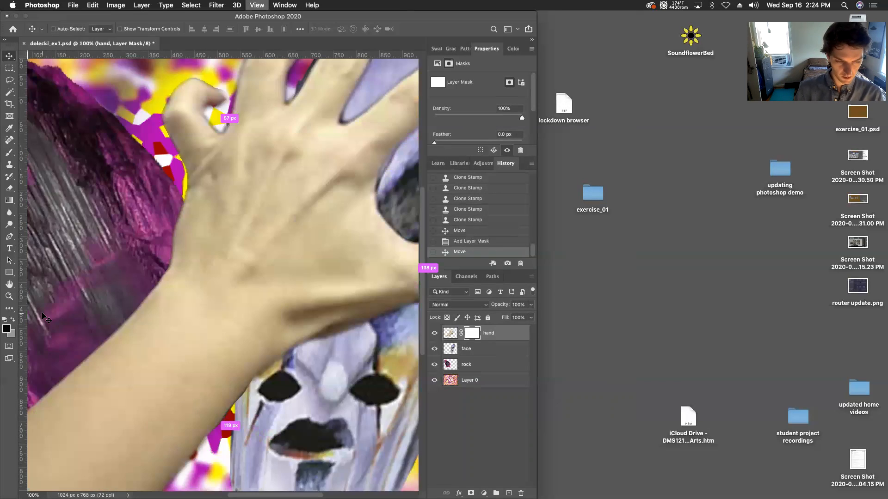
key("super+minus")
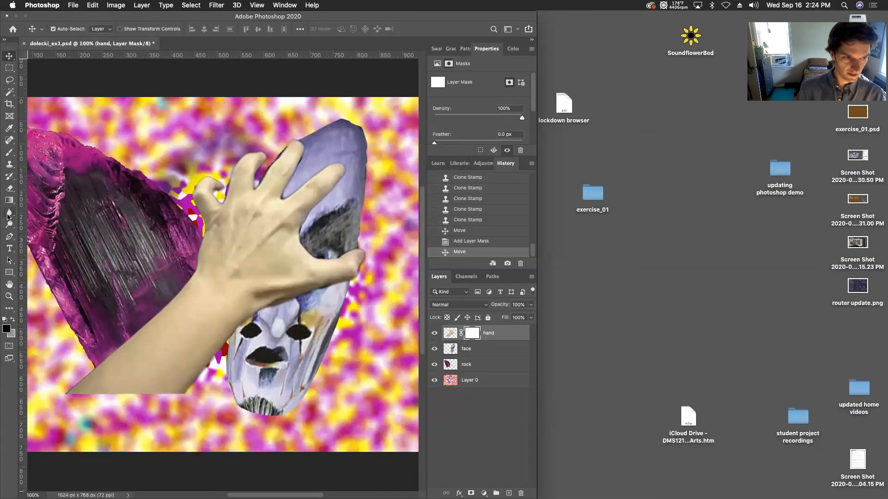
left_click(12, 156)
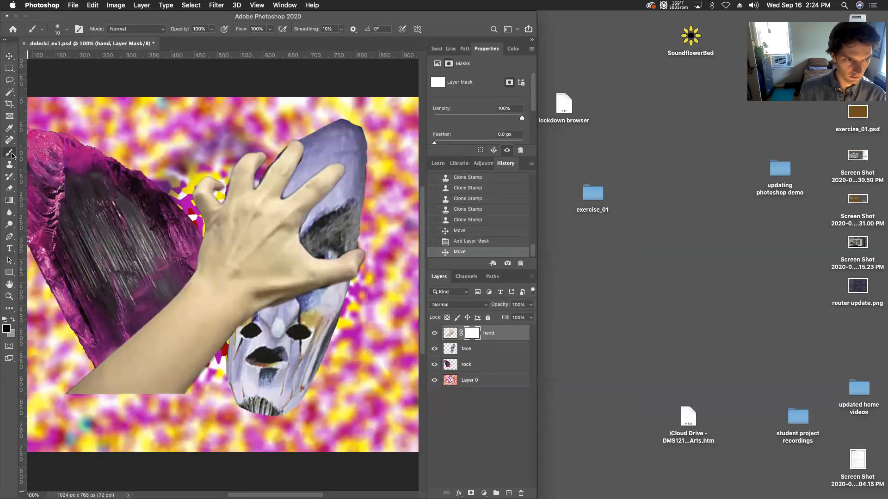
left_click(12, 320)
left_click(12, 320)
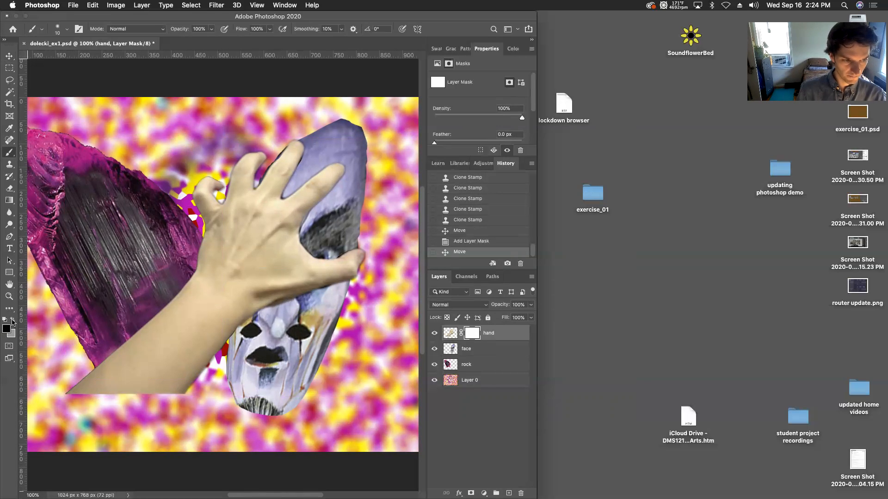
left_click(13, 321)
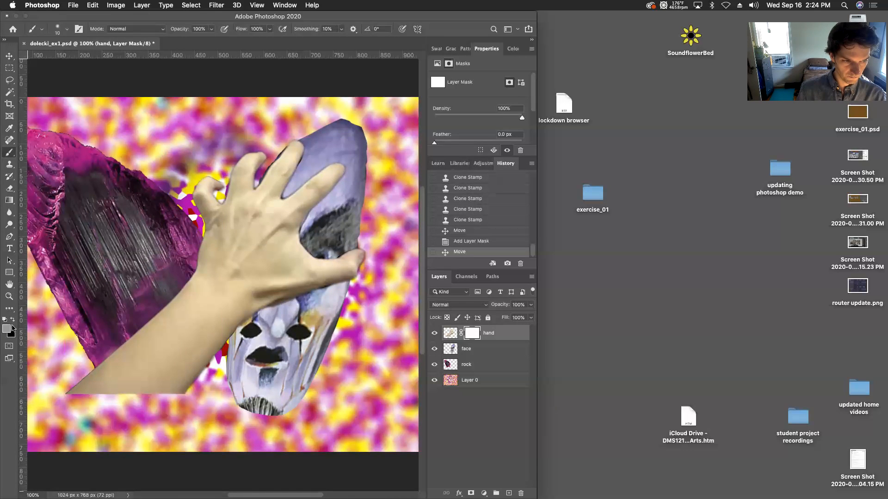
left_click(12, 323)
left_click(13, 323)
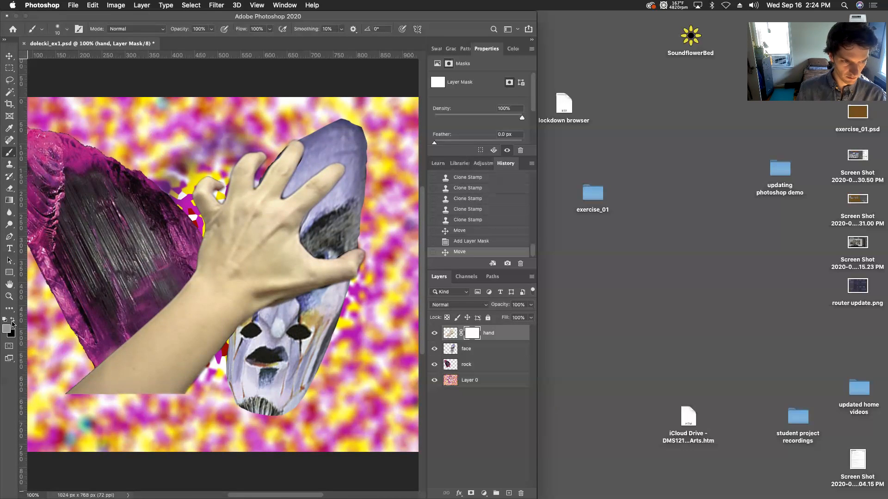
left_click(12, 322)
left_click(13, 322)
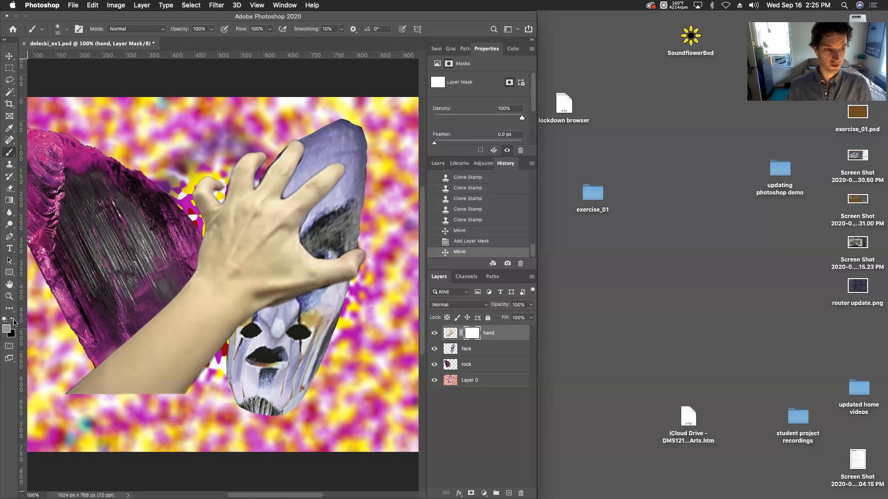
left_click(13, 323)
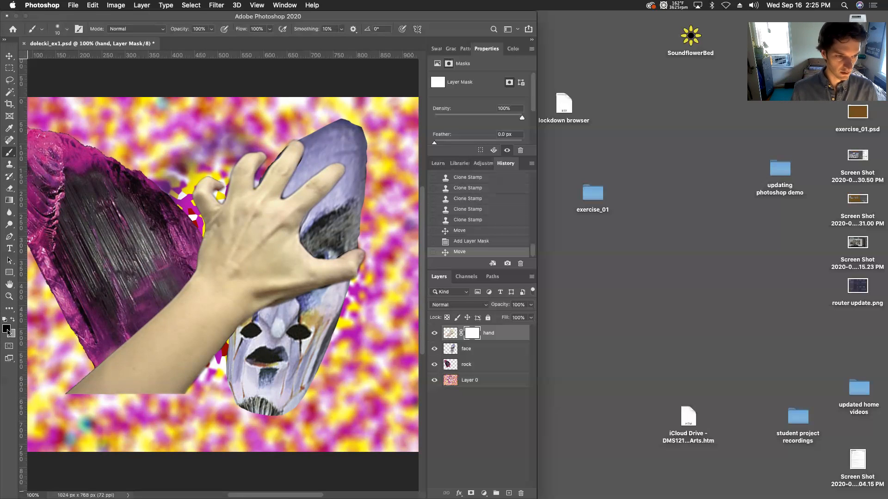
Sample white from the canvas as the foreground colour, then target the hand layer's pixels
left_click(7, 330)
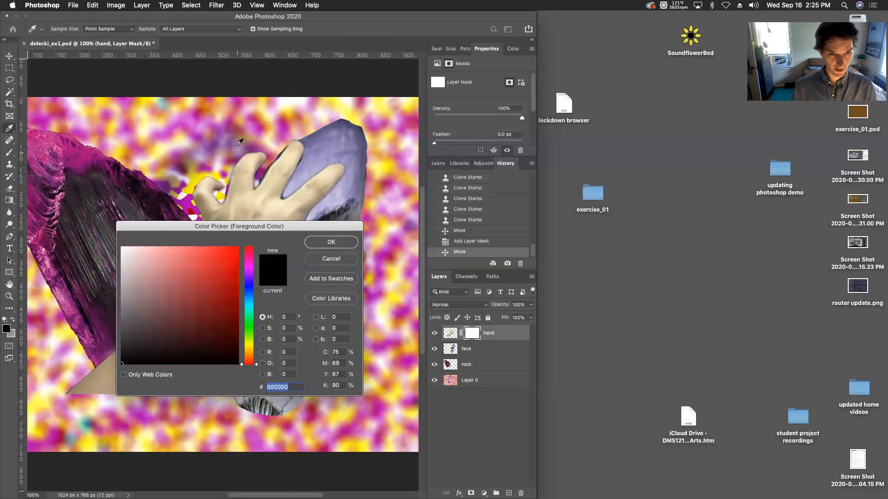
left_click(230, 124)
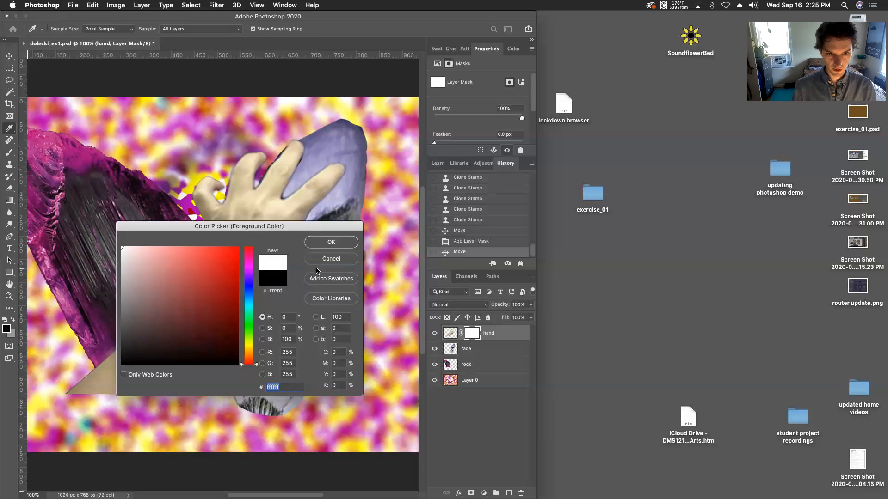
key("Return")
key("b")
left_click(450, 333)
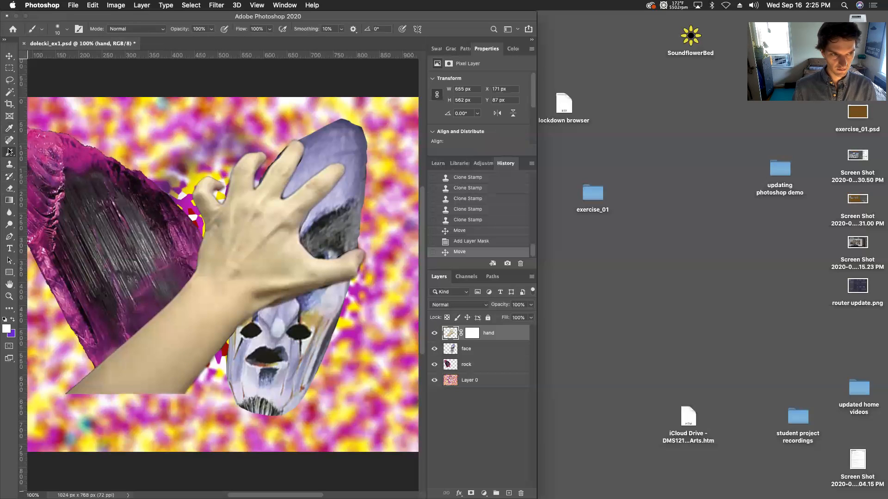
Sample several canvas colours in the foreground picker, cancel them, and target the hand's mask
left_click(6, 329)
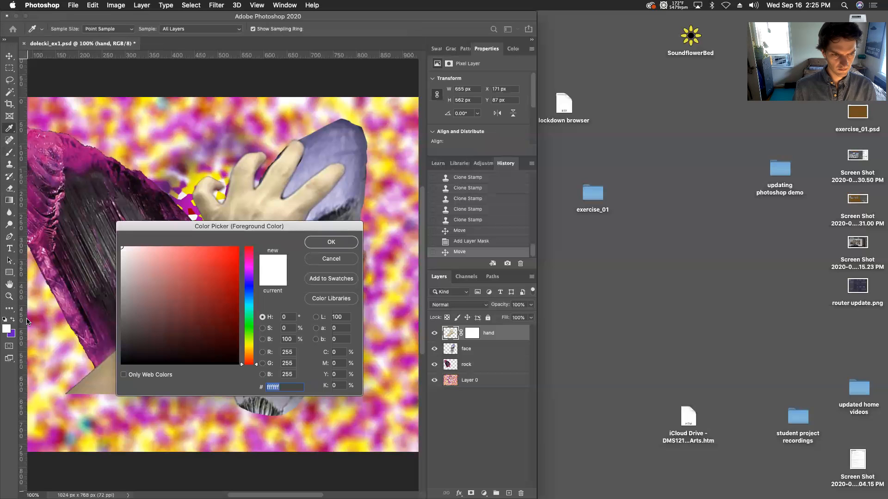
left_click(161, 206)
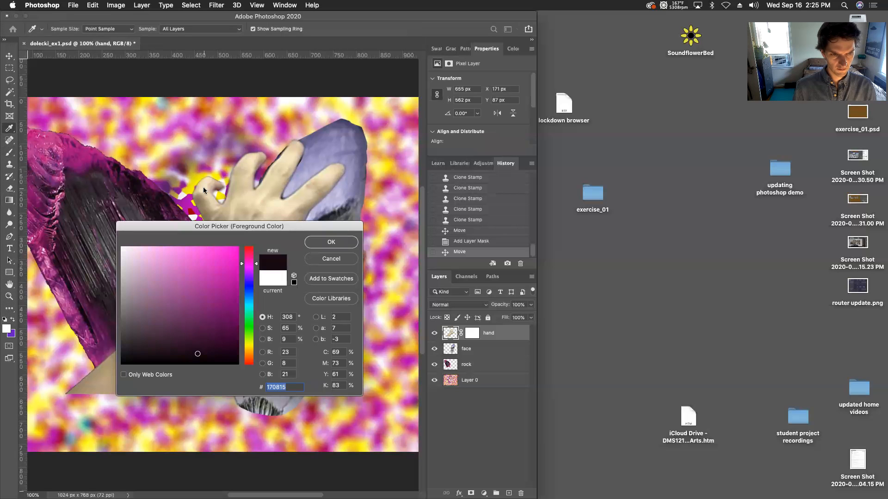
left_click(163, 165)
left_click(178, 179)
left_click(250, 189)
left_click(188, 190)
left_click(160, 149)
left_click(216, 124)
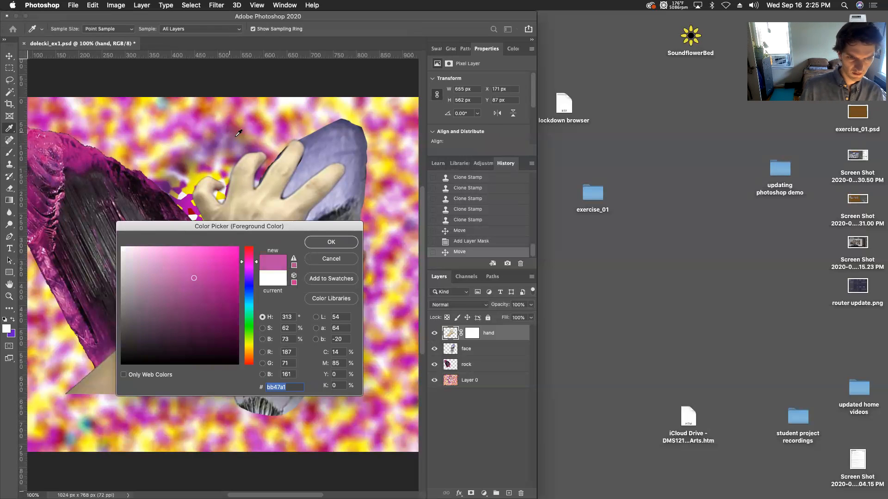
left_click(236, 184)
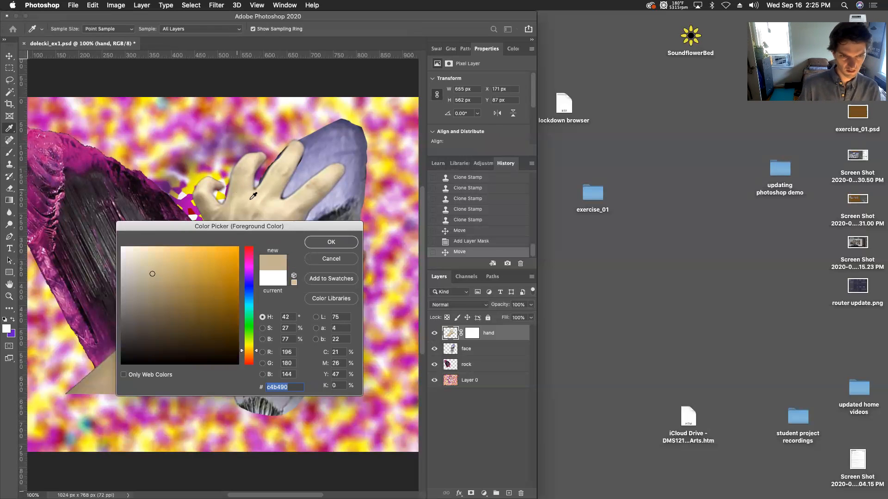
left_click(331, 259)
key("b")
left_click(472, 334)
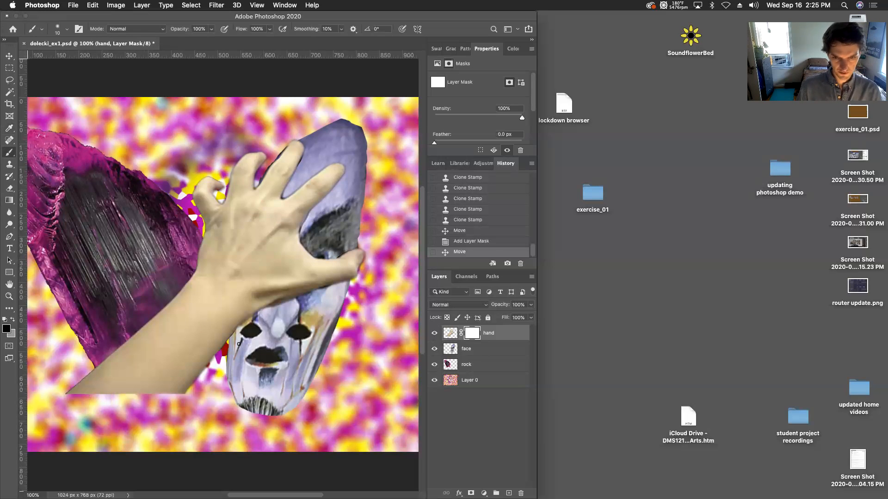
Sample once more in the foreground picker, close it keeping black, and return to the Brush
left_click(6, 329)
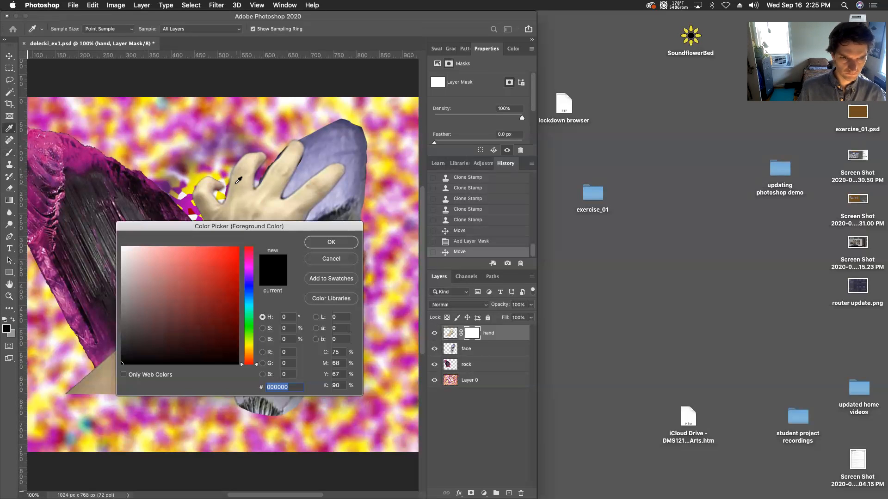
left_click(239, 181)
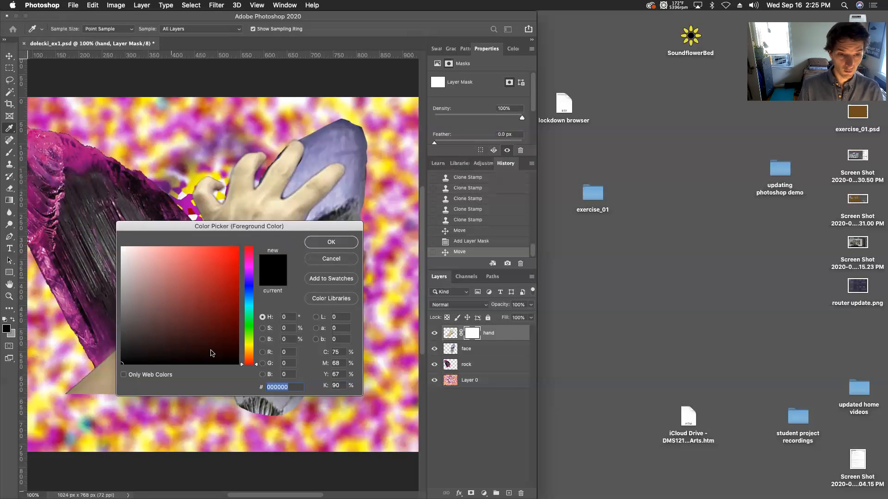
left_click(334, 243)
key("b")
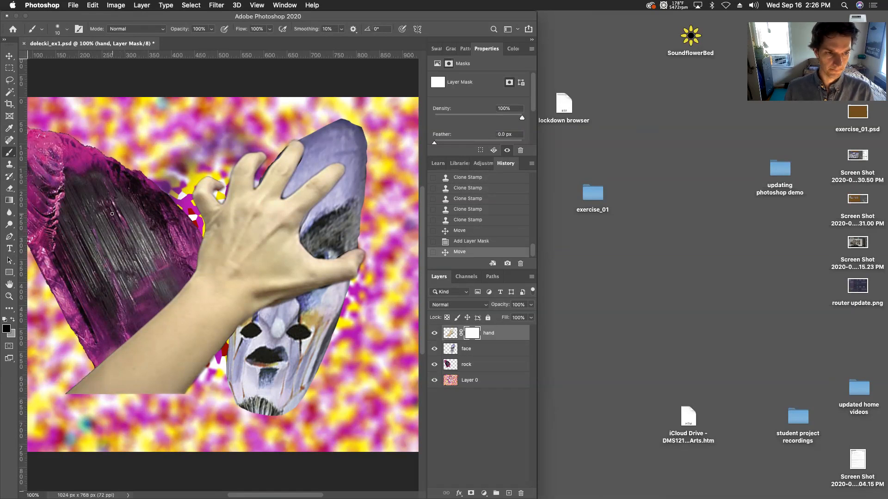
Enlarge the brush to 172 px, test black strokes over the back of the hand, then undo them
left_click(67, 31)
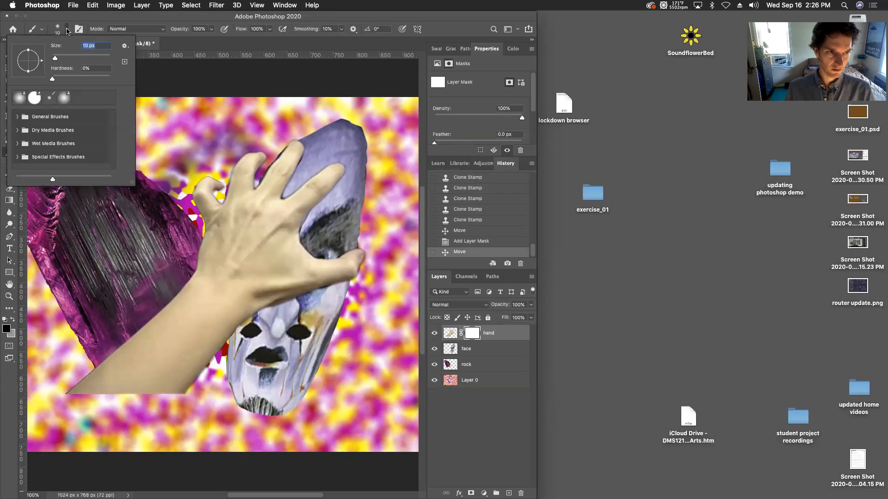
left_click_drag(55, 60, 92, 58)
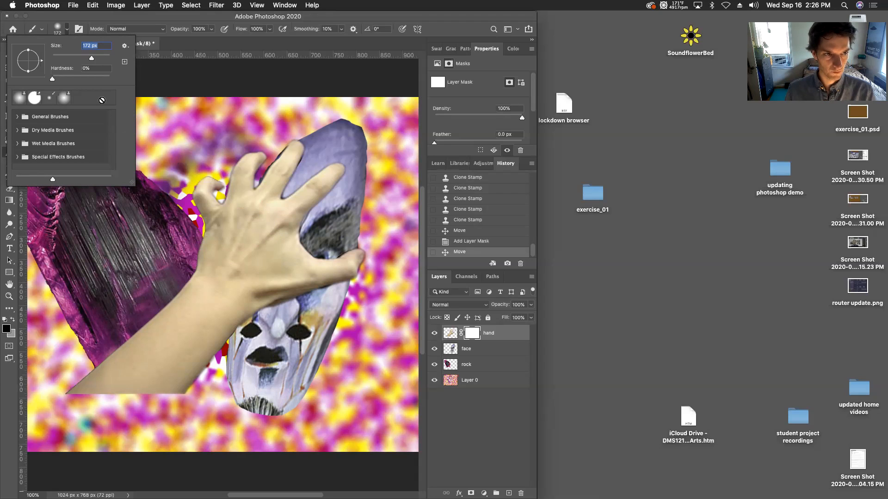
left_click(253, 243)
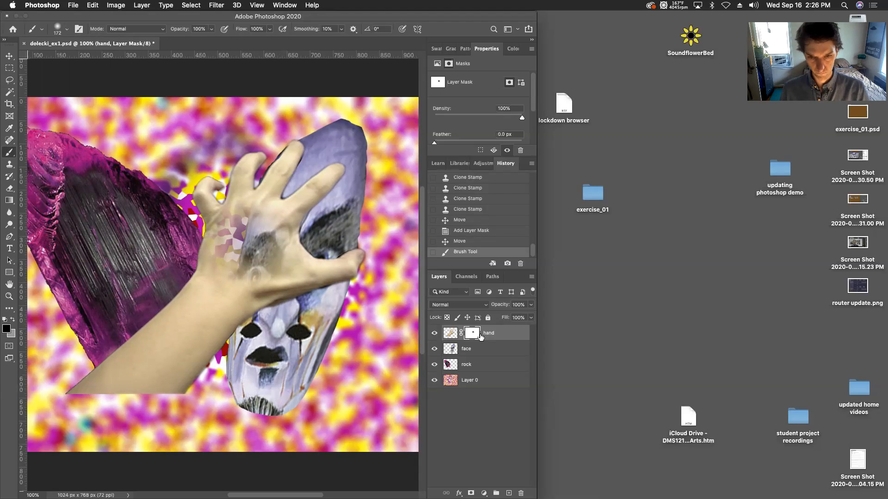
mouse_move(257, 249)
left_mouse_down()
mouse_move(259, 238)
mouse_move(234, 228)
mouse_move(228, 234)
mouse_move(261, 241)
mouse_move(271, 231)
mouse_move(254, 251)
mouse_move(234, 241)
mouse_move(238, 248)
mouse_move(254, 234)
mouse_move(245, 249)
left_mouse_up()
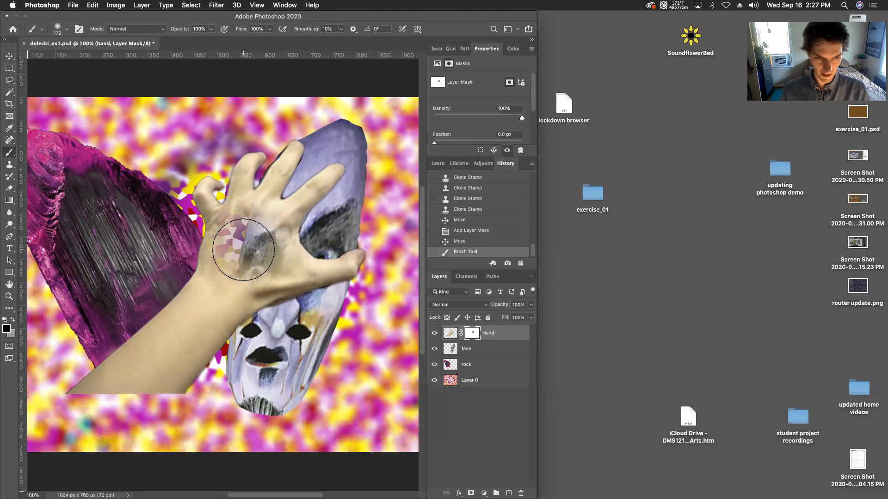
mouse_move(243, 249)
left_mouse_down()
mouse_move(237, 231)
mouse_move(248, 244)
left_mouse_up()
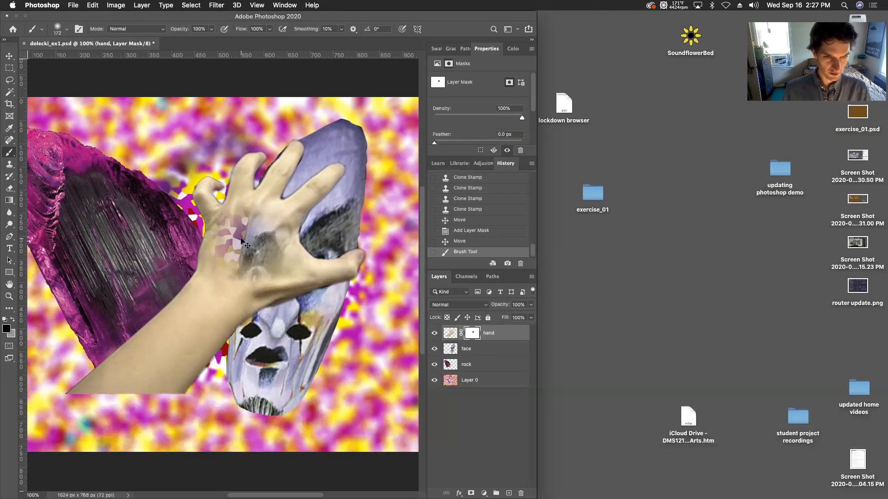
key("super+z")
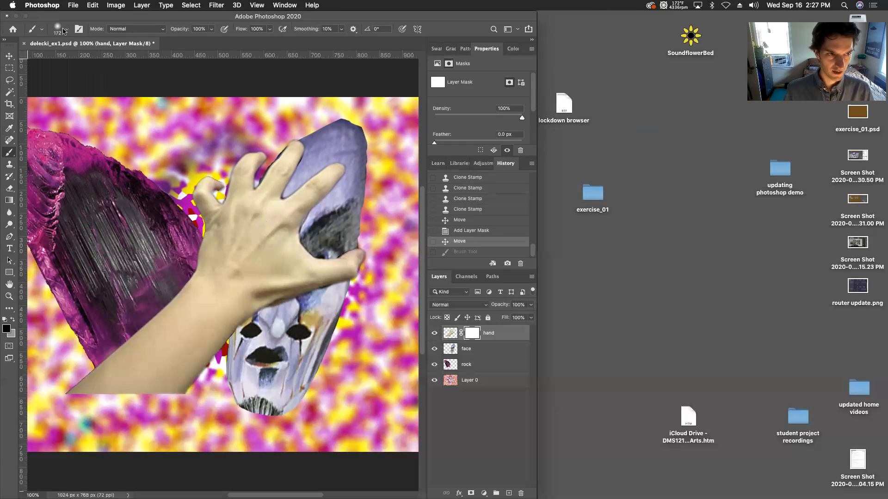
Choose the 172 px Hard Round brush from General Brushes and stamp one circular hole in the hand
left_click(65, 30)
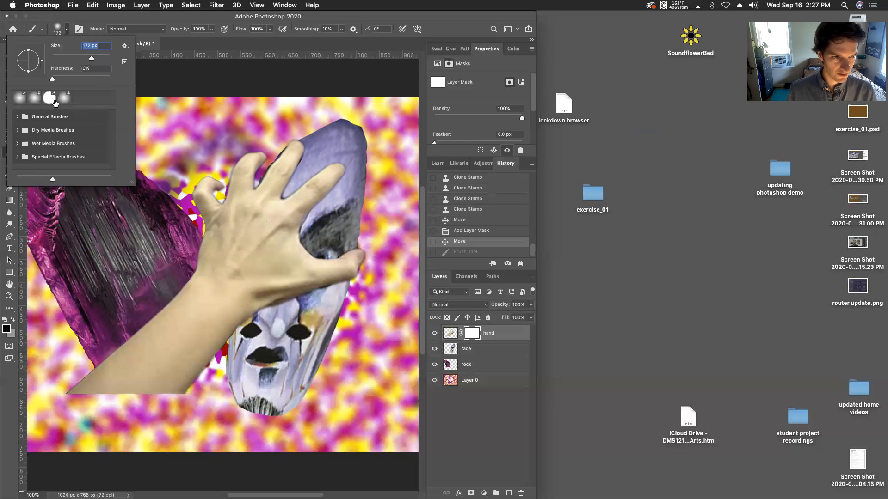
left_click(18, 116)
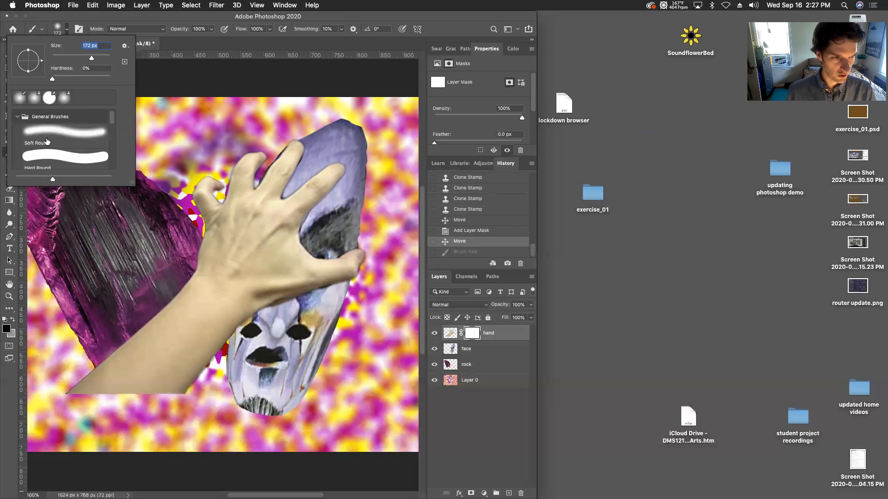
scroll(50, 139, "down", 3)
scroll(54, 154, "down", 3)
scroll(54, 154, "up", 6)
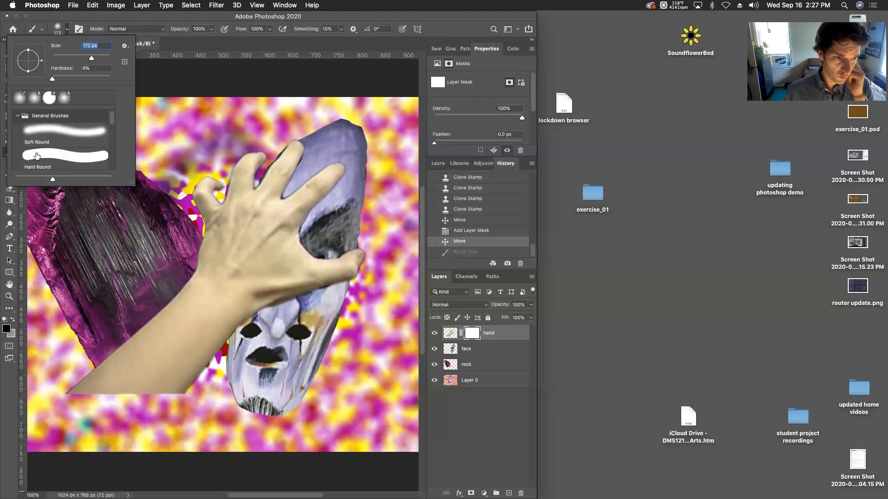
left_click(43, 157)
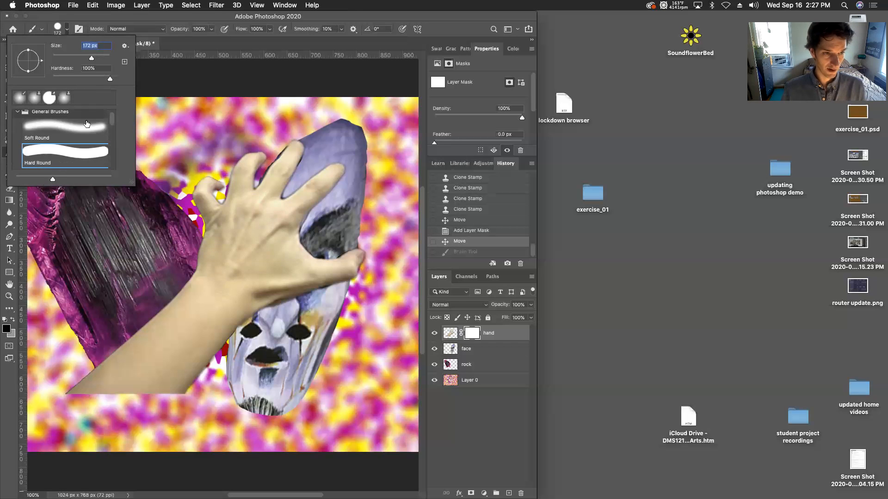
left_click(253, 249)
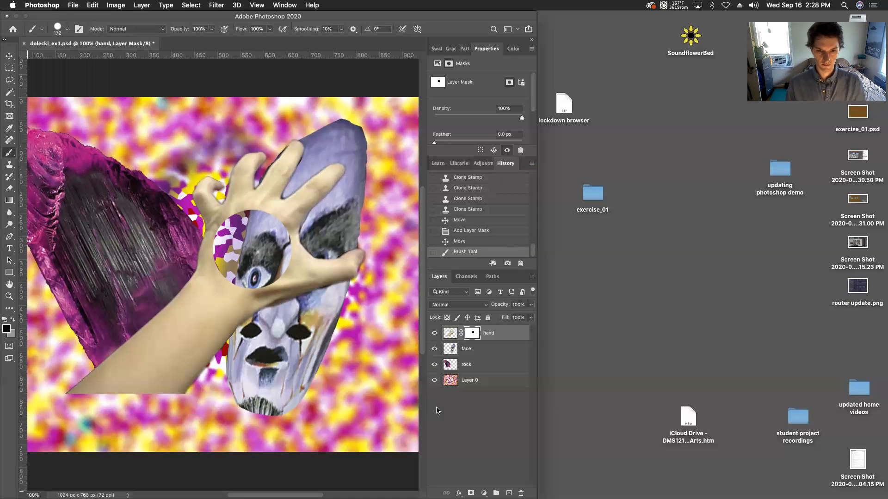
right_click(471, 337)
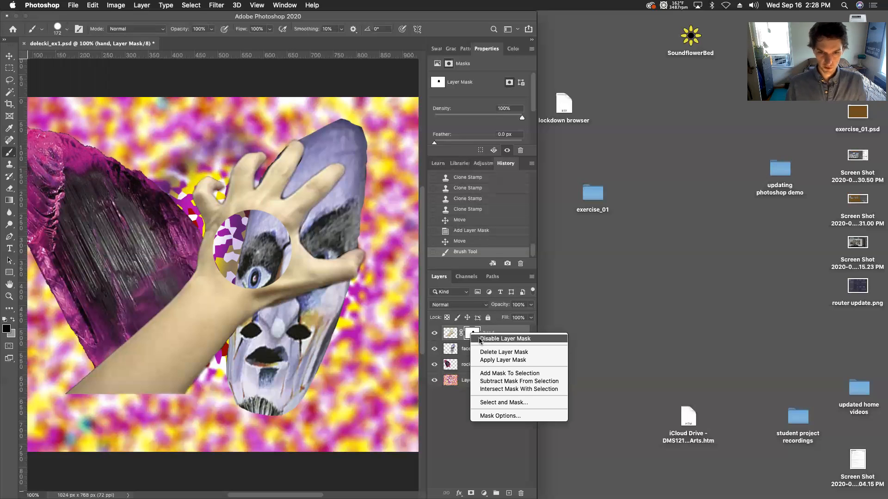
left_click(479, 339)
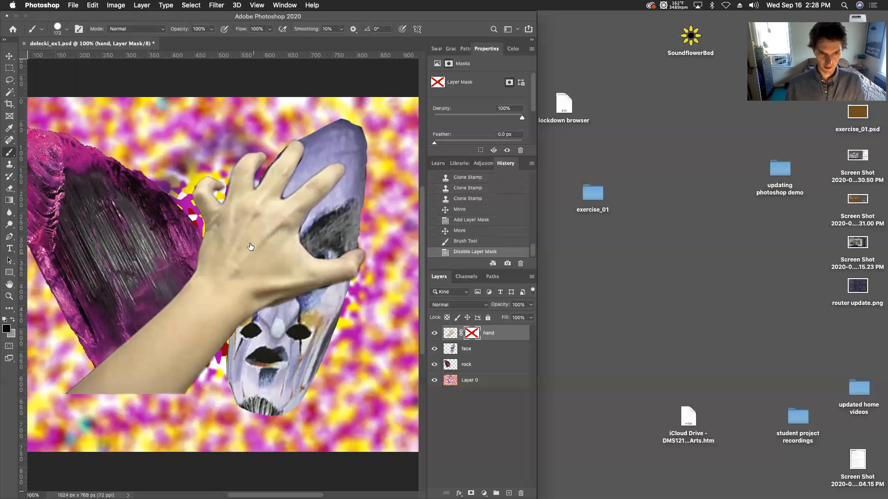
left_click(436, 333)
left_click(435, 333)
right_click(471, 331)
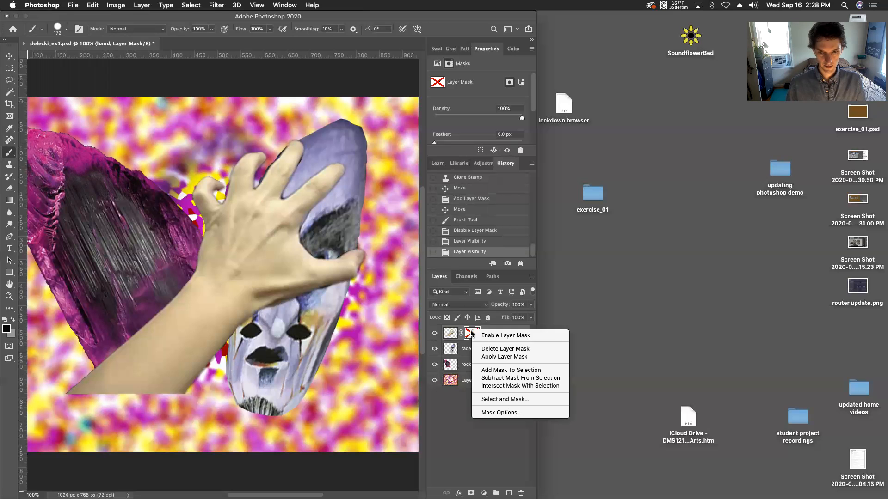
left_click(488, 358)
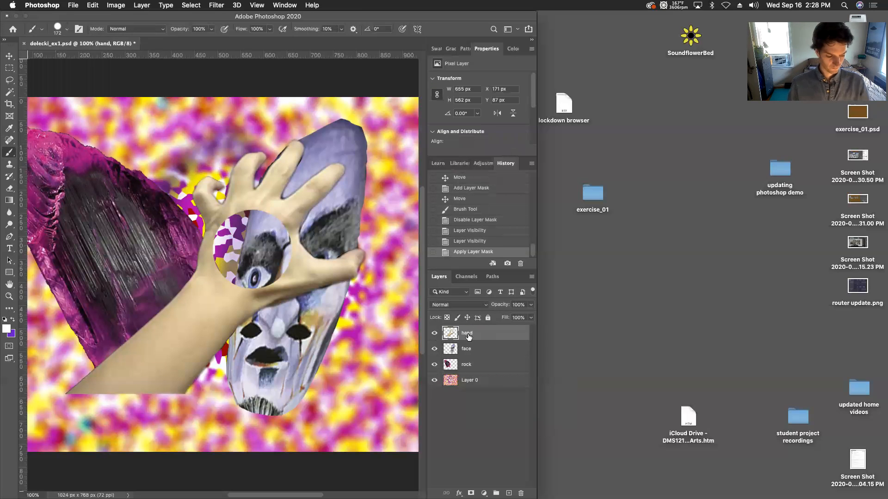
key("super+z")
right_click(469, 333)
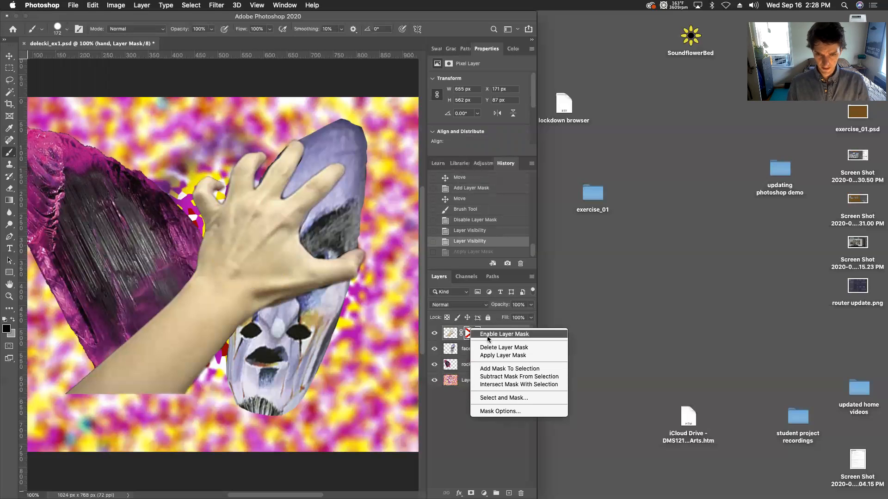
left_click(488, 335)
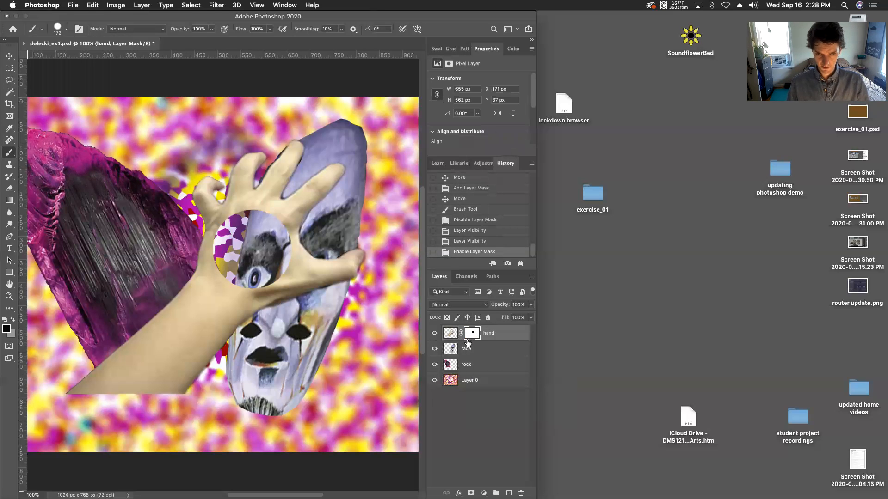
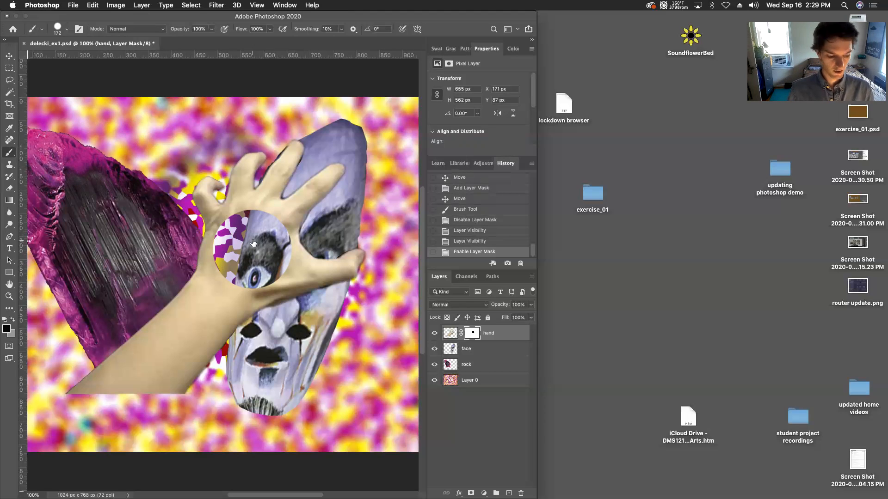
Disable the hand layer's mask and resize the brush to about 250 px
key("super+z")
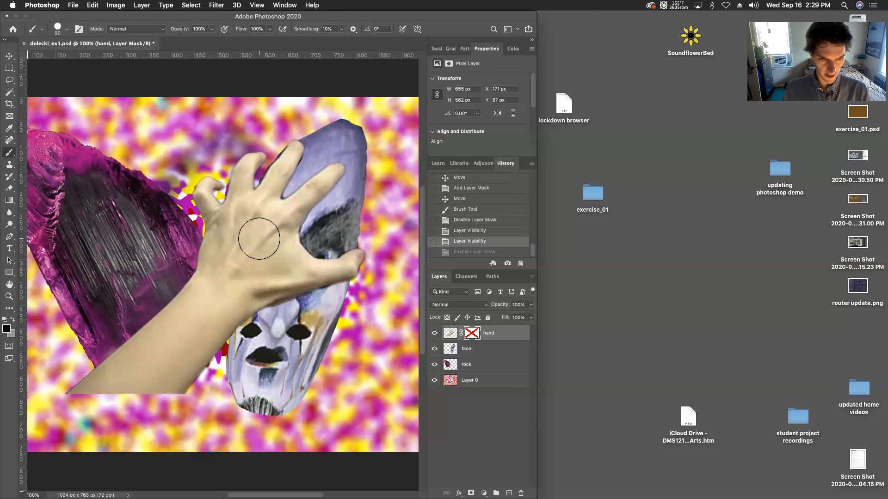
key("bracketright")
key("bracketright")
key("bracketright")
key("bracketright")
key("bracketleft")
key("bracketleft")
key("bracketleft")
key("bracketleft")
key("bracketleft")
key("bracketleft")
key("bracketleft")
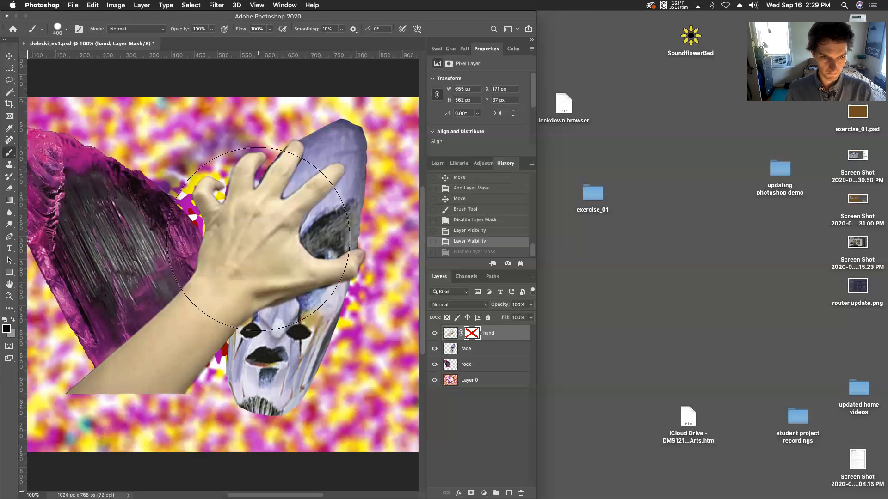
key("bracketright")
key("bracketright")
key("bracketright")
key("bracketleft")
key("bracketleft")
key("bracketleft")
key("bracketleft")
key("bracketleft")
key("bracketleft")
key("bracketleft")
key("bracketright")
key("bracketright")
key("bracketright")
key("bracketright")
key("bracketright")
key("bracketright")
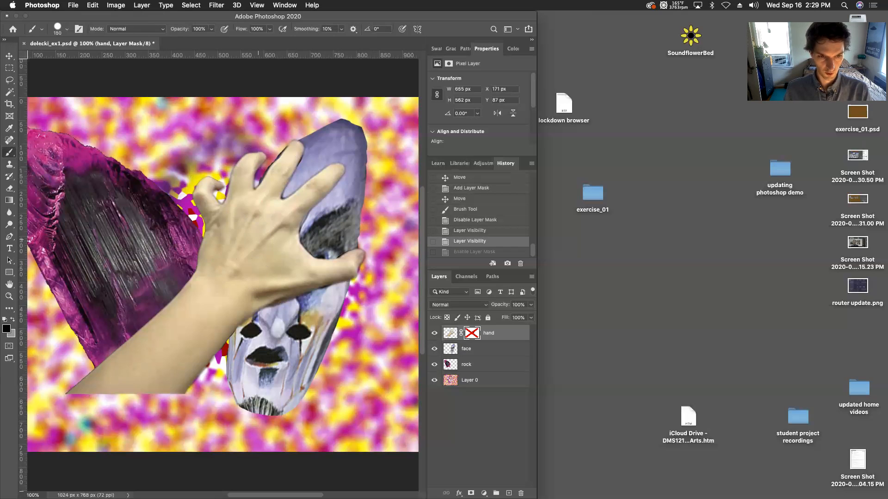
key("bracketleft")
key("bracketleft")
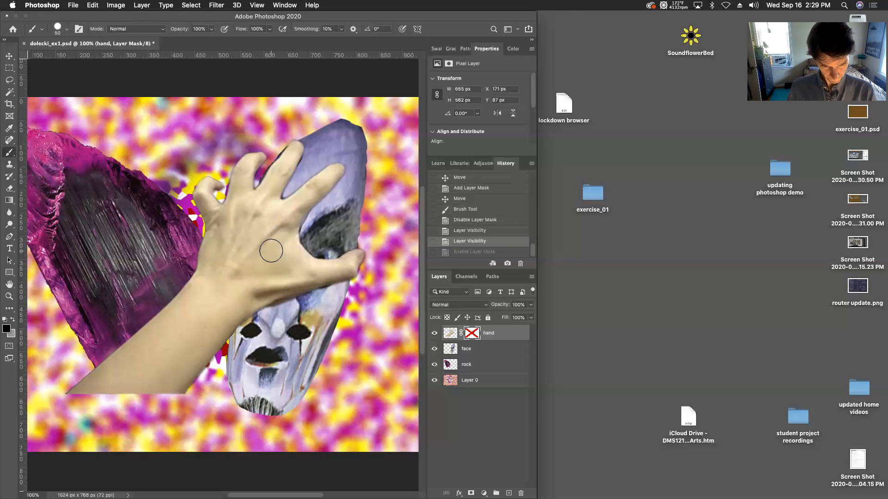
key("bracketright")
key("bracketright")
key("bracketright")
key("bracketright")
key("bracketright")
key("bracketright")
key("bracketright")
key("bracketright")
key("bracketright")
key("bracketright")
key("bracketright")
key("bracketright")
key("bracketright")
key("bracketleft")
key("bracketleft")
key("bracketleft")
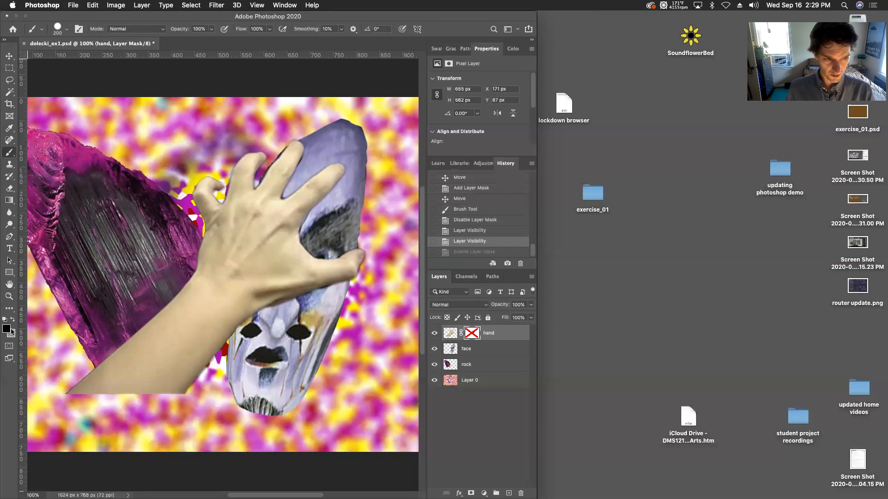
Test a stroke on the mask, re-enable it, then undo back to before any mask painting
left_click(252, 252)
key("super+z")
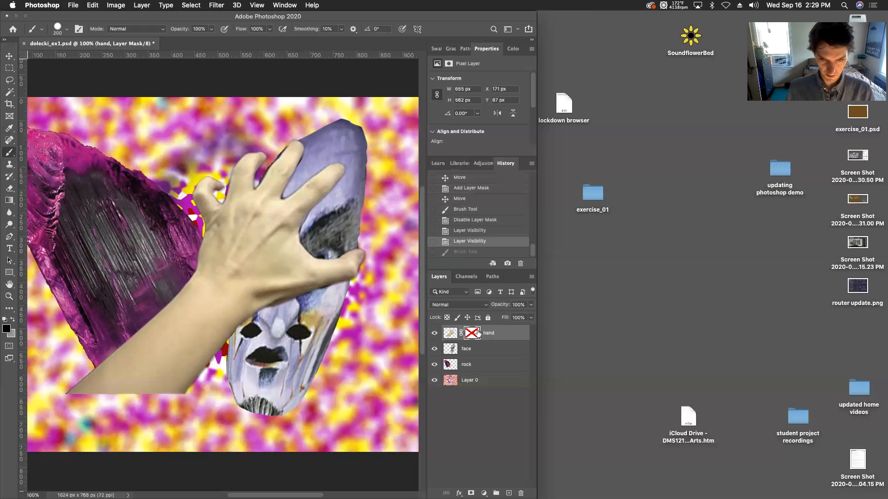
right_click(479, 334)
left_click(508, 335)
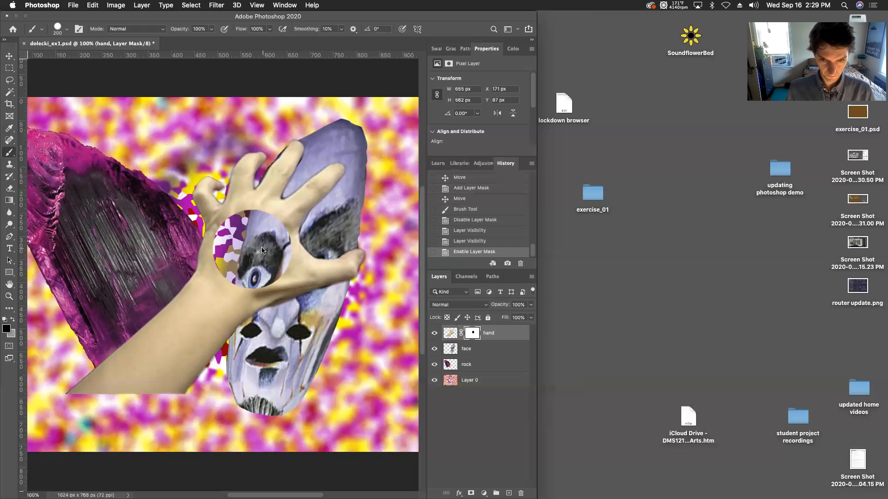
key("super+z")
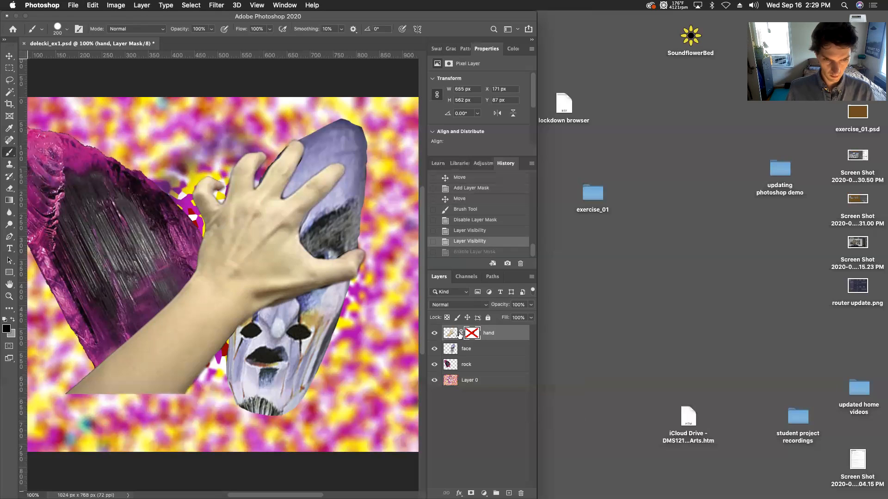
key("super+z")
key("super+z")
key("super+z")
key("super+z")
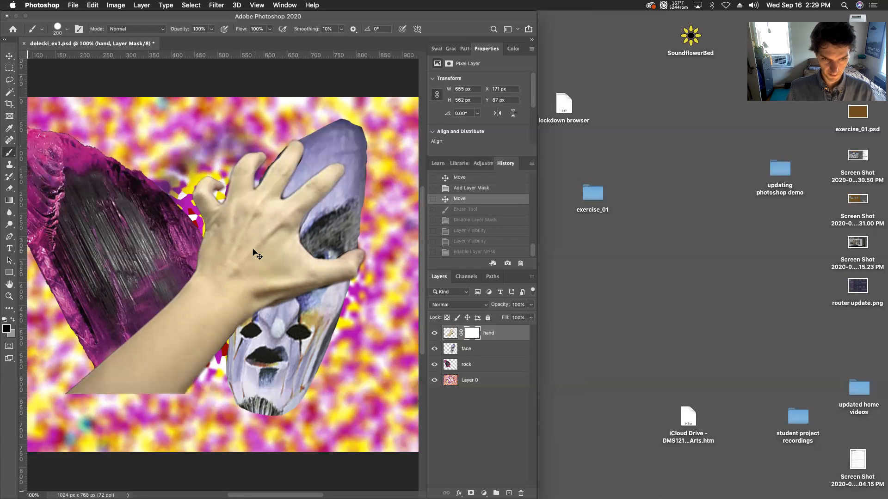
Paint a black circle on the hand's mask, then paint most of it back in white
left_click(251, 249)
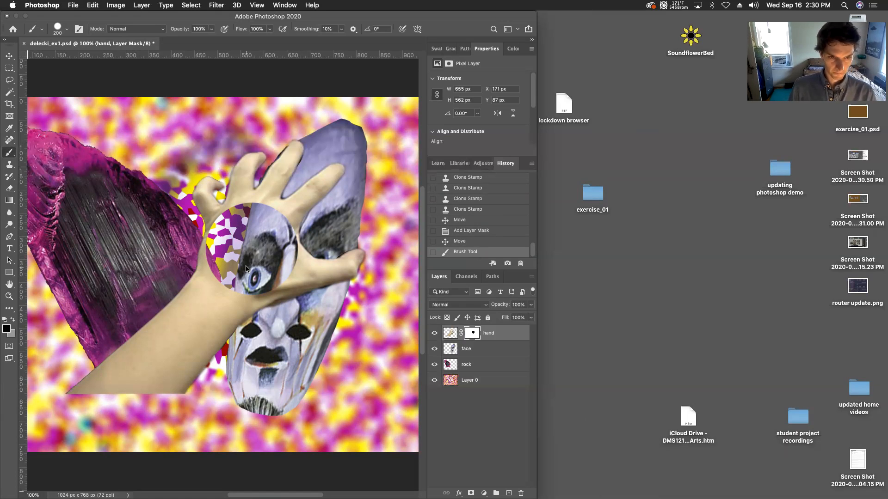
left_click(13, 335)
left_click_drag(185, 260, 110, 239)
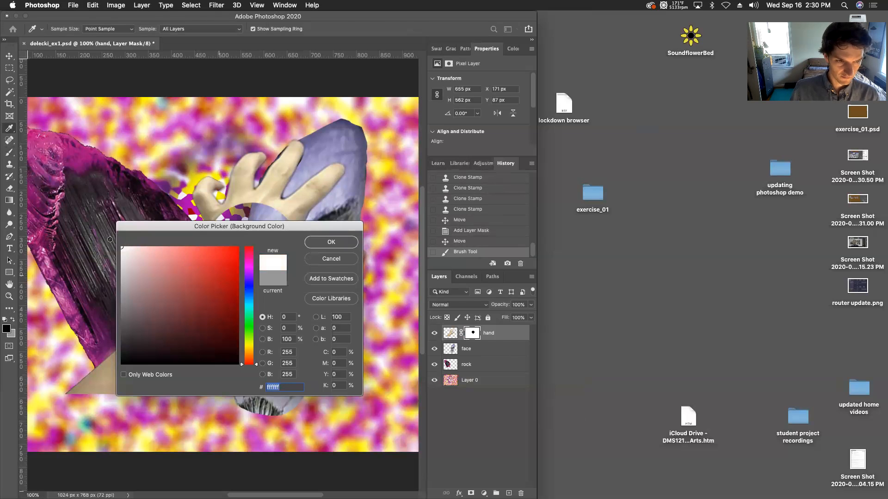
left_click(319, 242)
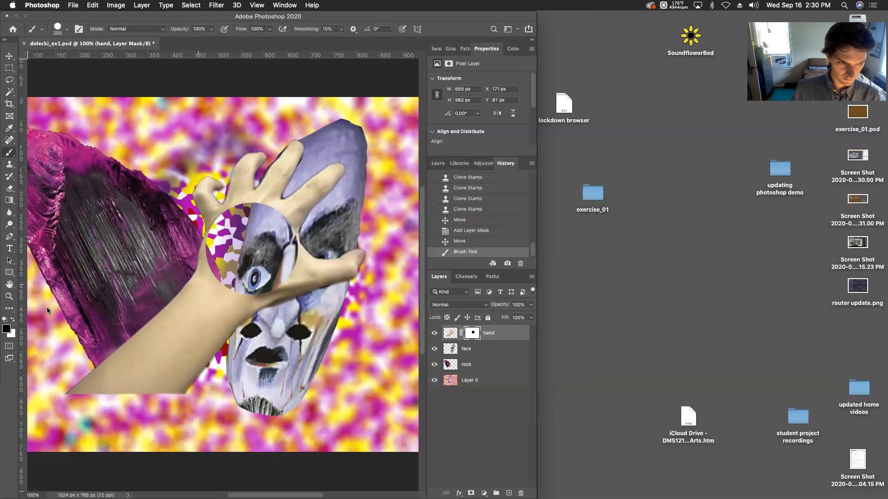
left_click(13, 319)
left_click(265, 270)
left_click(265, 268)
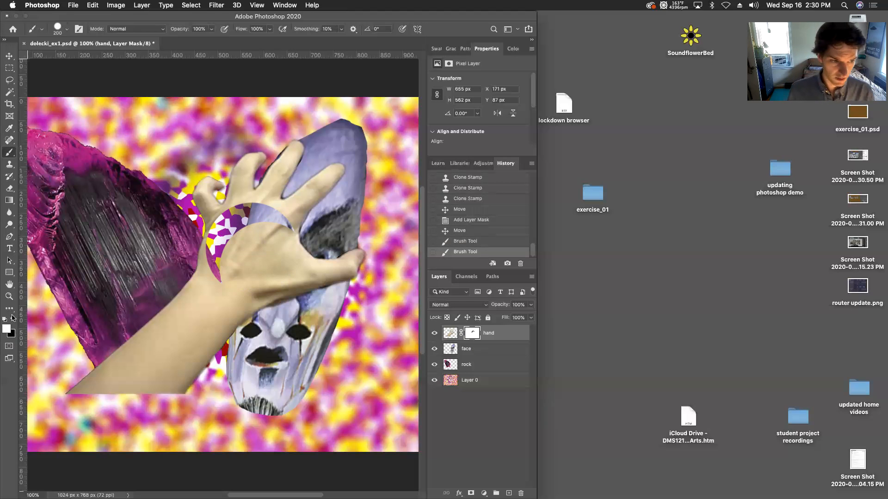
Set a mid-grey background colour, shrink the brush to 80, and paint around the circle
left_click(14, 337)
left_click(119, 301)
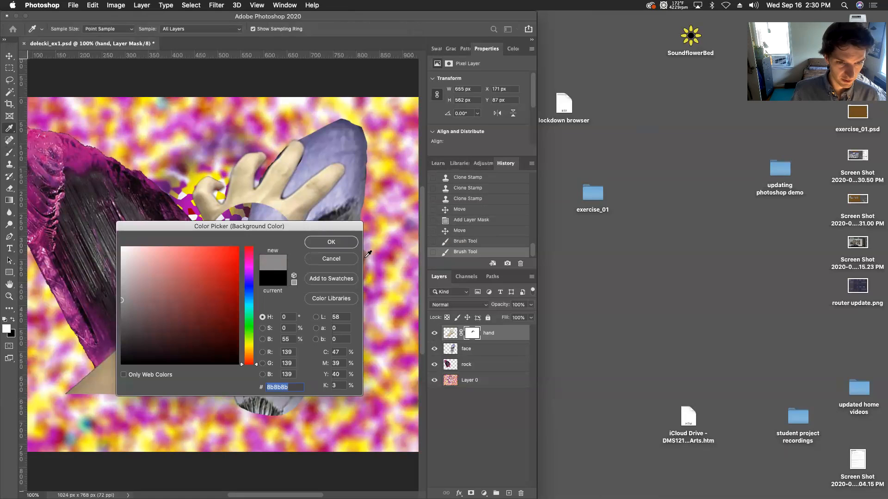
left_click(333, 243)
key("bracketleft")
key("bracketleft")
key("bracketleft")
key("bracketleft")
left_click(252, 255)
key("bracketleft")
key("bracketleft")
mouse_move(248, 257)
left_mouse_down()
mouse_move(244, 252)
mouse_move(272, 248)
left_mouse_up()
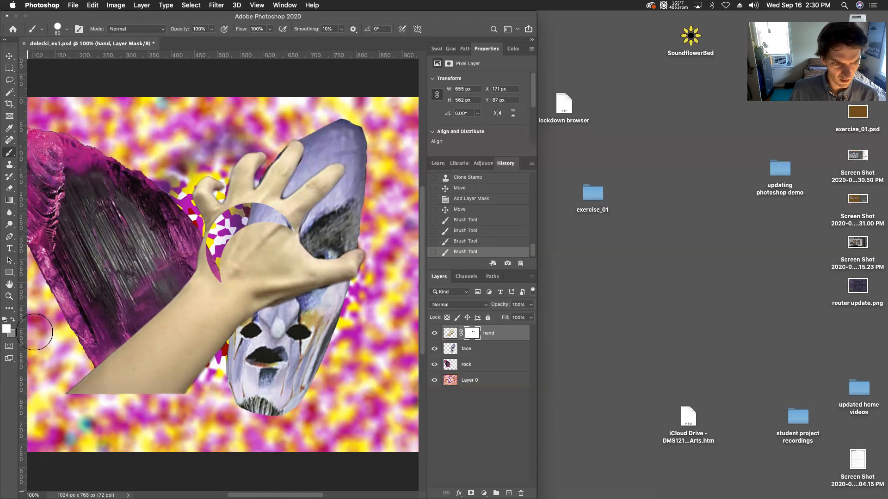
Paint dark grey (#525252) over the circle on the mask, undoing and repainting once
left_click(7, 328)
left_click(12, 335)
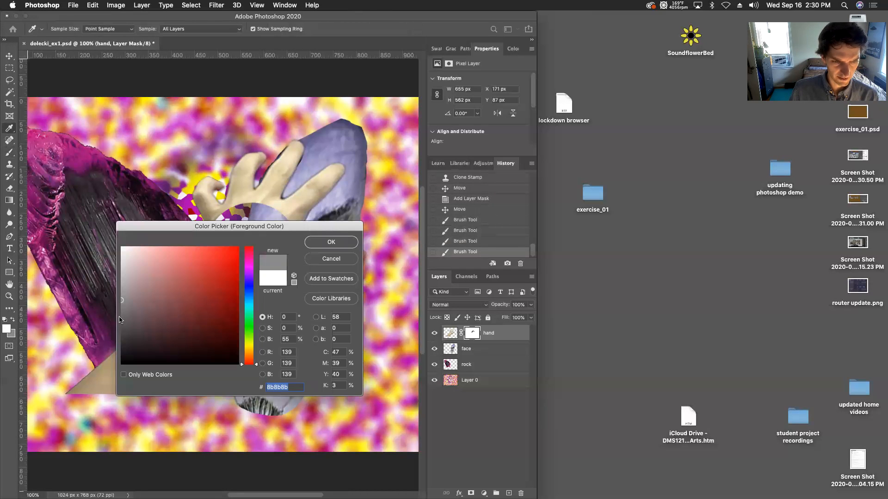
left_click(121, 327)
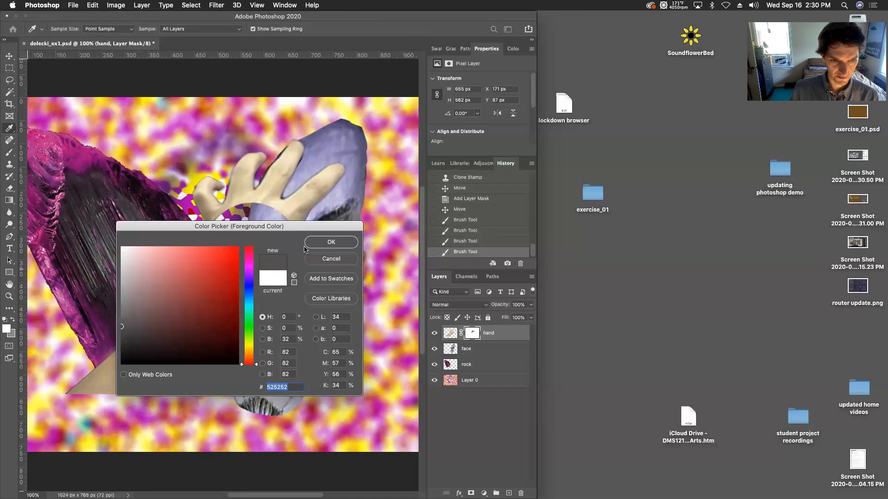
left_click(330, 241)
left_click_drag(248, 240, 273, 259)
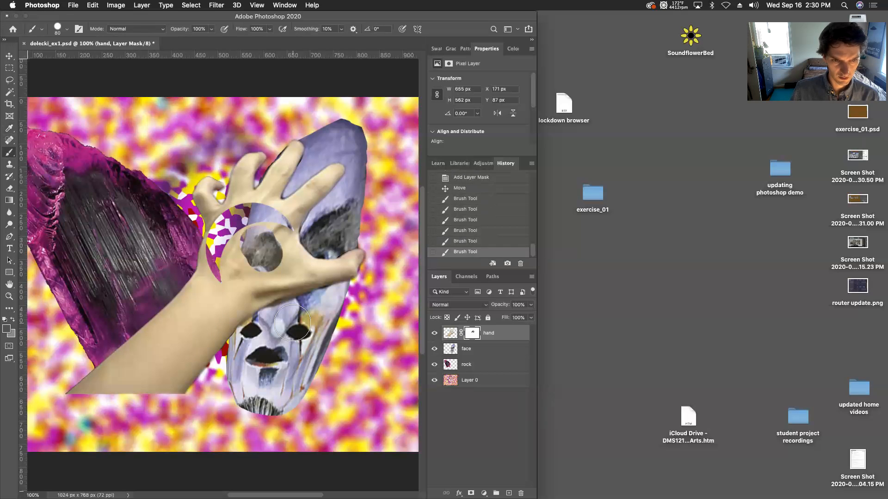
key("super+z")
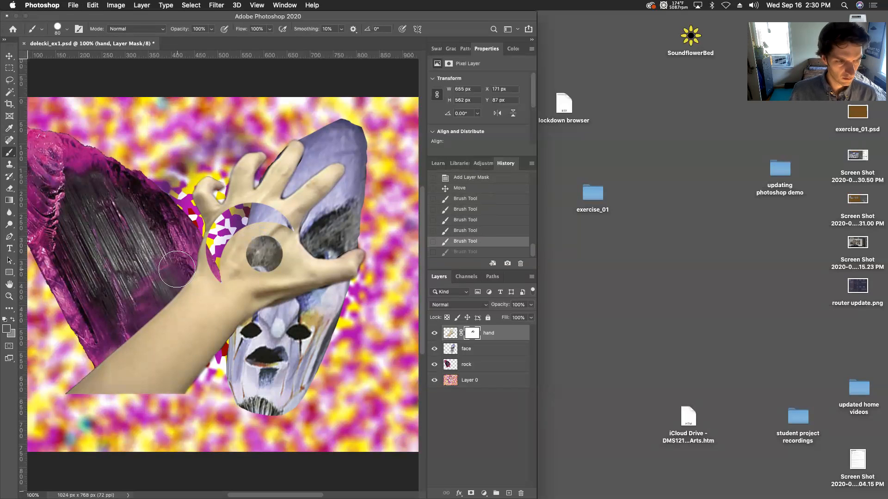
left_click(6, 329)
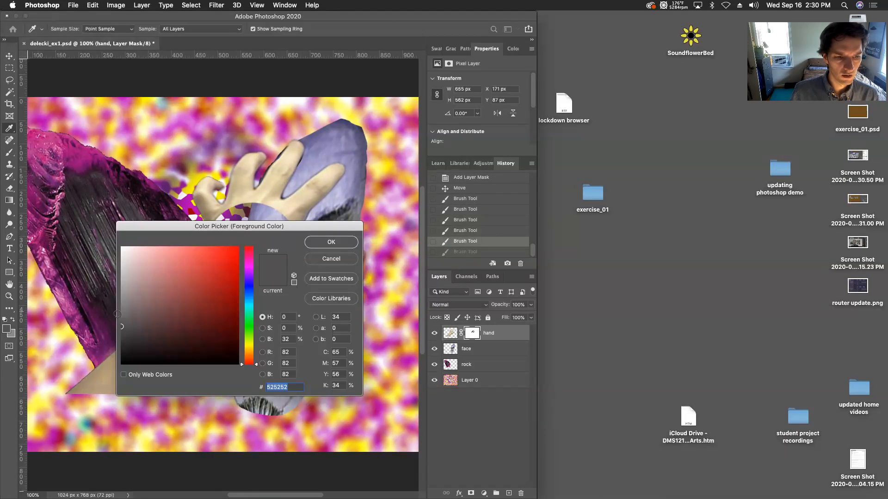
left_click(353, 241)
mouse_move(263, 271)
left_mouse_down()
mouse_move(236, 252)
mouse_move(227, 257)
left_mouse_up()
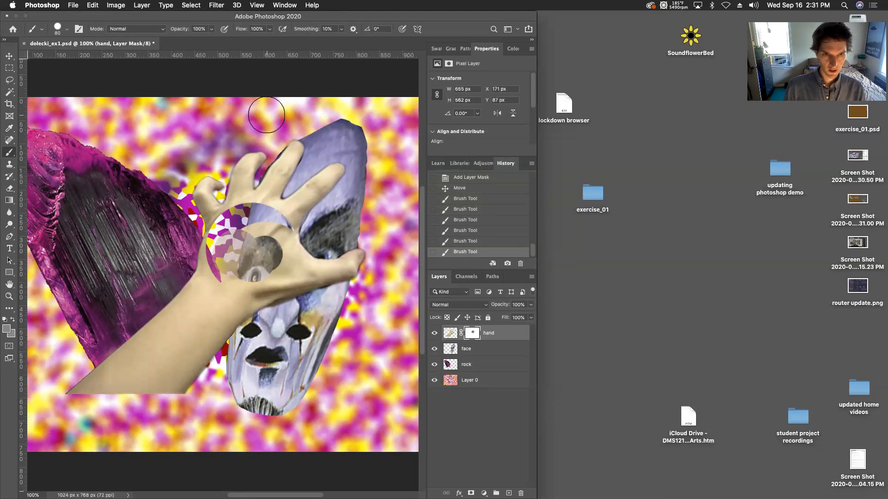
Check the brush Opacity setting, then step through history to drop the last grey stroke
left_click(210, 30)
left_click(211, 29)
left_click(210, 30)
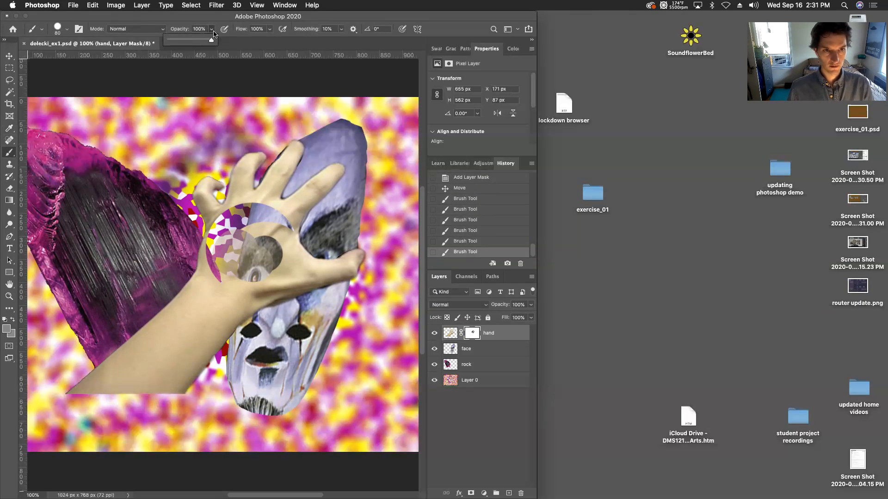
left_click(212, 30)
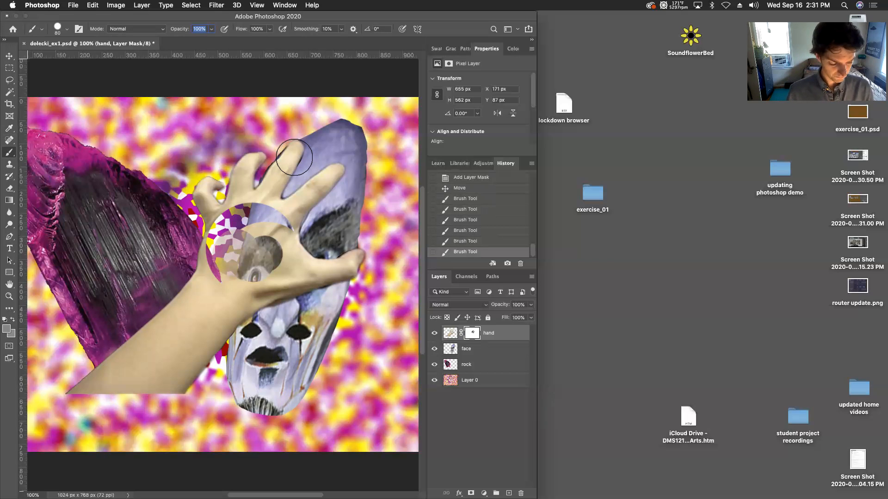
key("super+z")
key("super+z")
key("super+z")
key("super+z")
key("super+z")
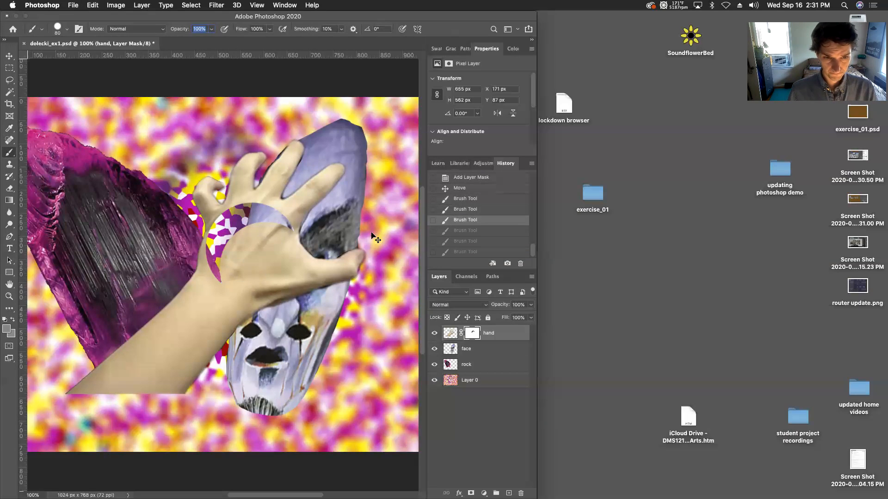
key("super+z")
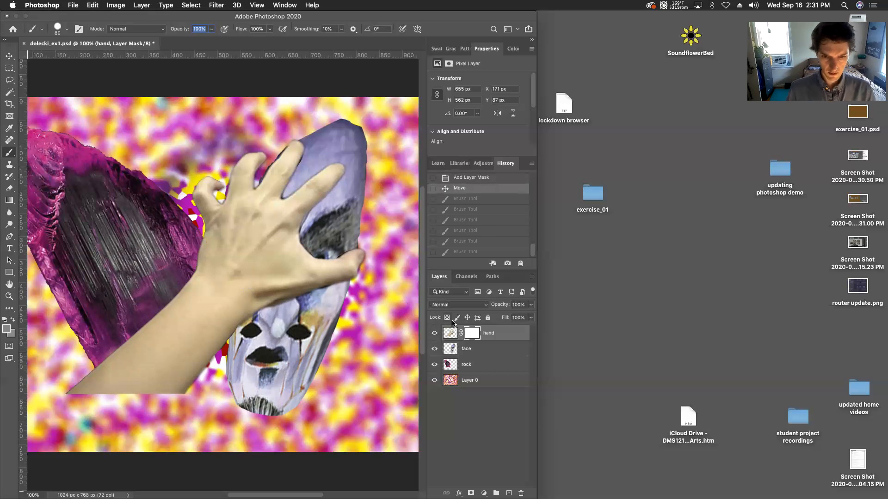
key("shift+super+z")
key("shift+super+z")
key("shift+super+z")
key("shift+super+z")
key("shift+super+z")
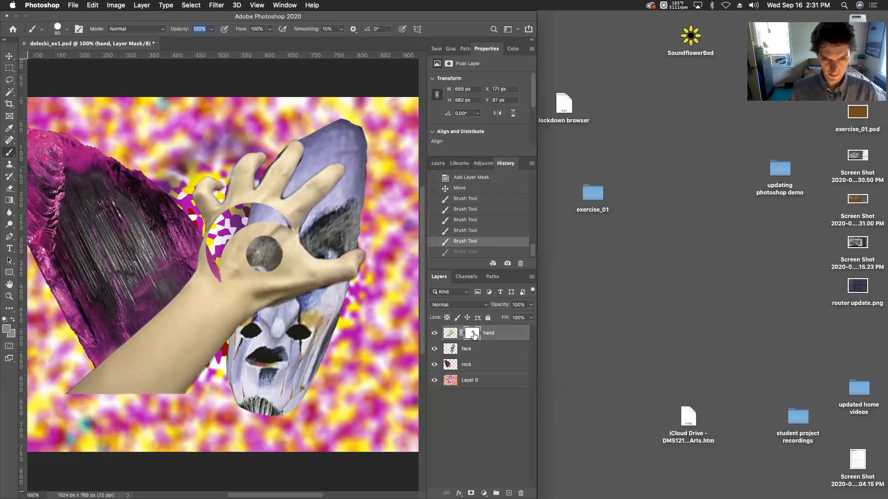
Delete the hand's painted layer mask and add a new blank white mask
right_click(473, 337)
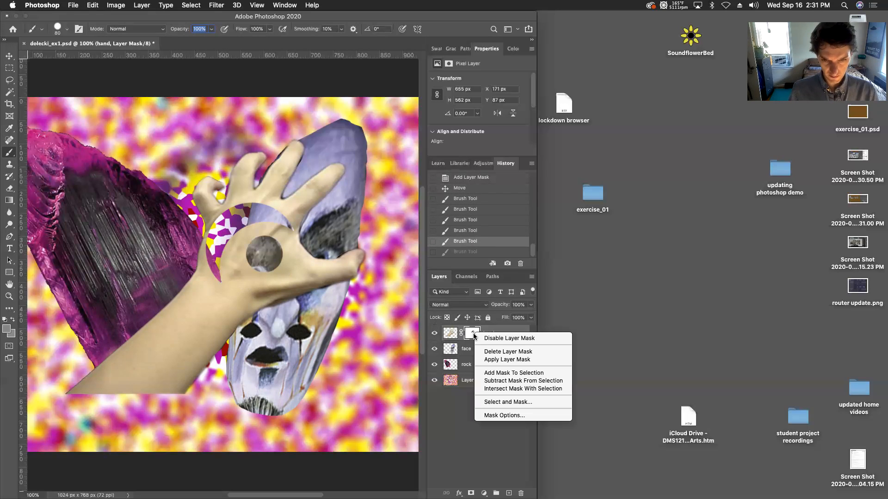
left_click(493, 354)
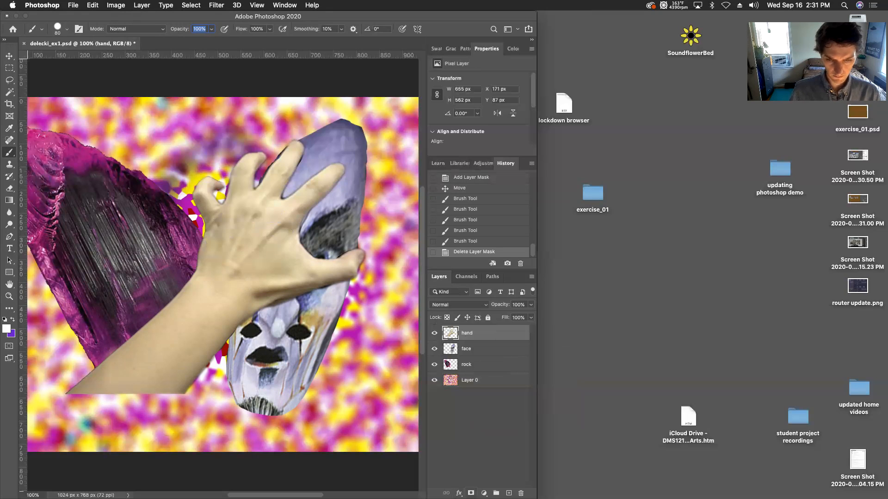
left_click(471, 493)
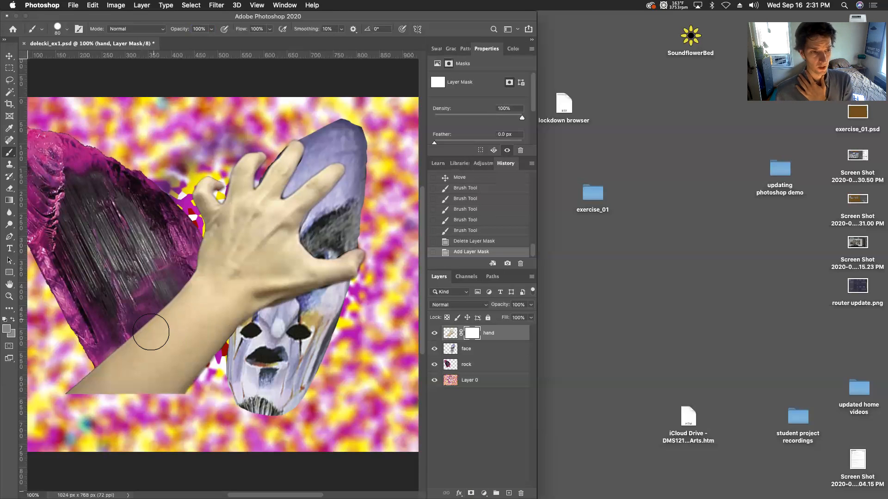
With the Gradient tool, drag several linear gradients across the hand's mask
left_click(8, 202)
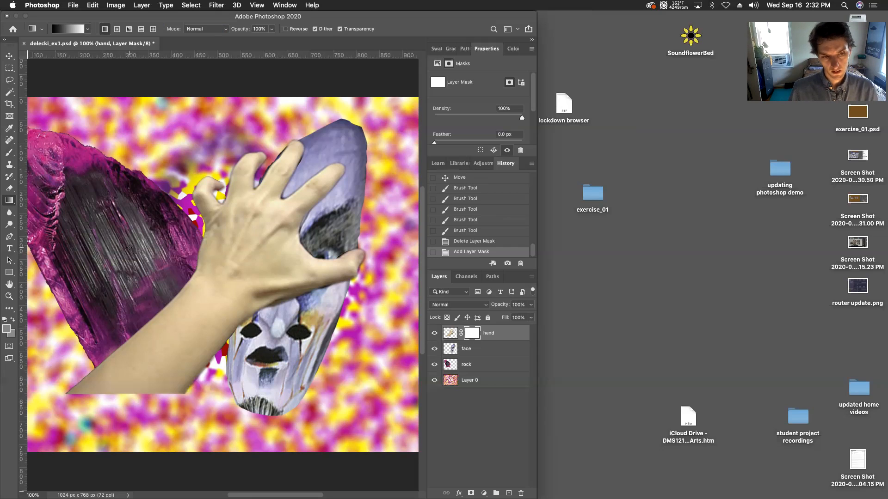
left_click_drag(116, 272, 131, 275)
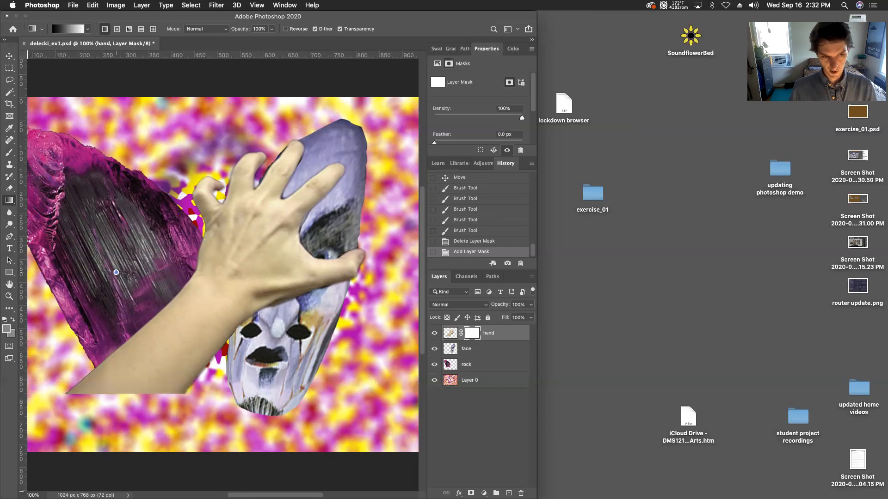
left_click_drag(217, 288, 231, 291)
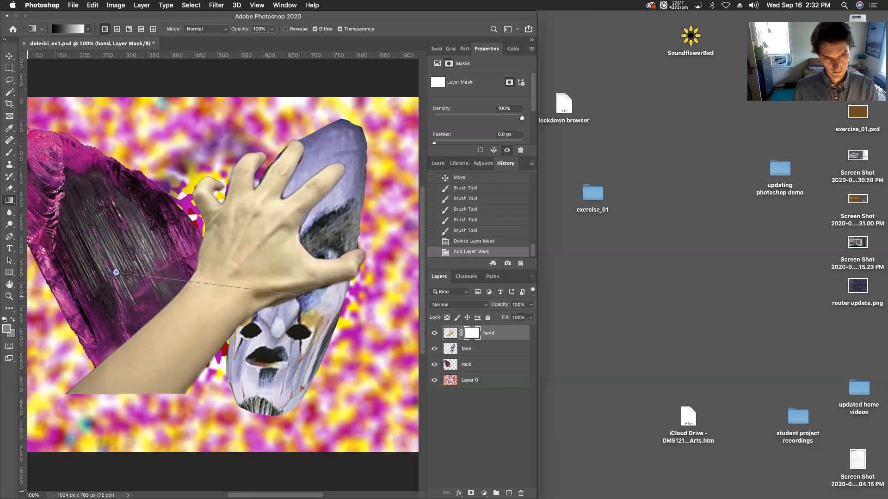
left_click_drag(303, 295, 303, 295)
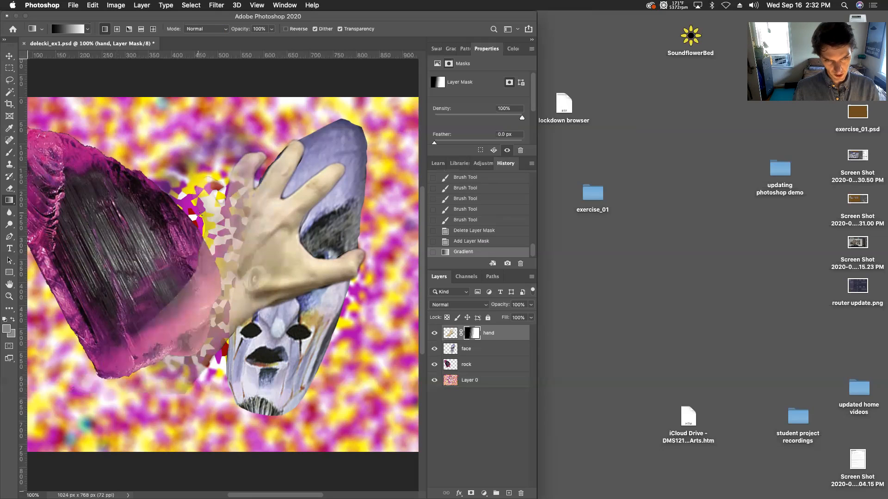
left_click_drag(235, 273, 237, 259)
left_click_drag(234, 225, 196, 245)
left_click_drag(254, 312, 265, 222)
left_click_drag(194, 248, 265, 280)
left_click_drag(289, 225, 291, 285)
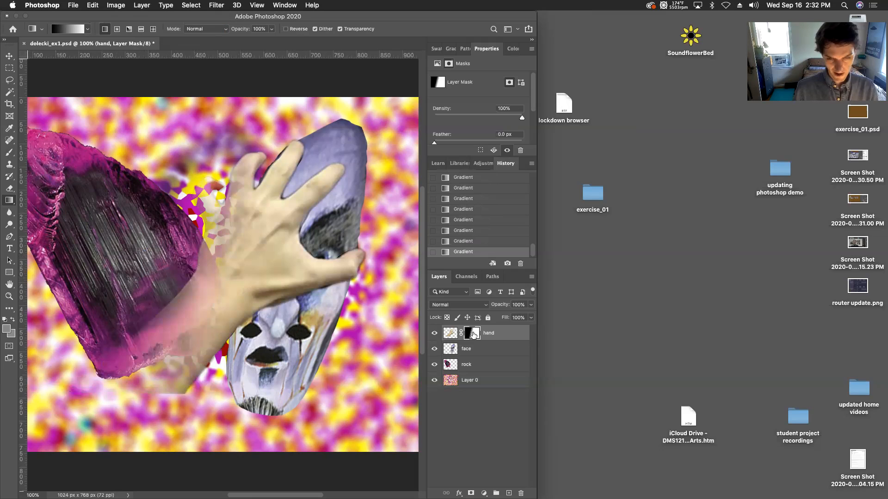
Redraw a longer diagonal gradient so the arm blends into the rock
left_click_drag(163, 307, 192, 304)
left_click_drag(115, 298, 262, 304)
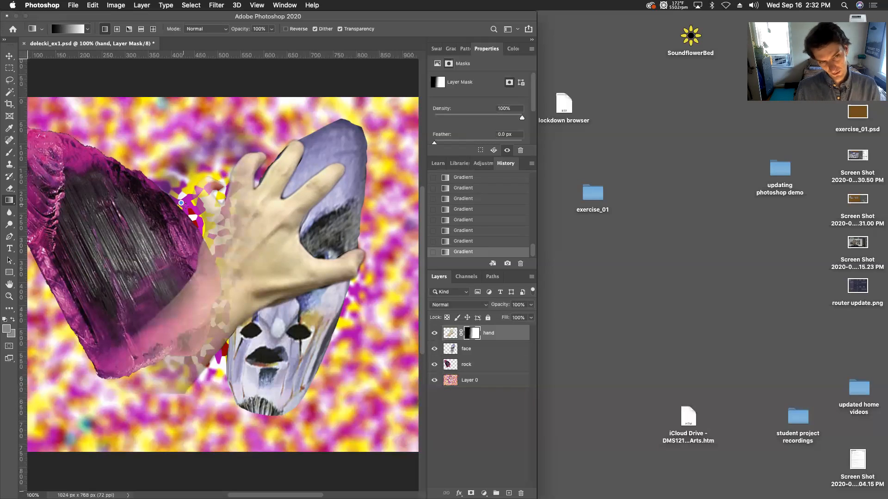
left_click_drag(203, 222, 319, 320)
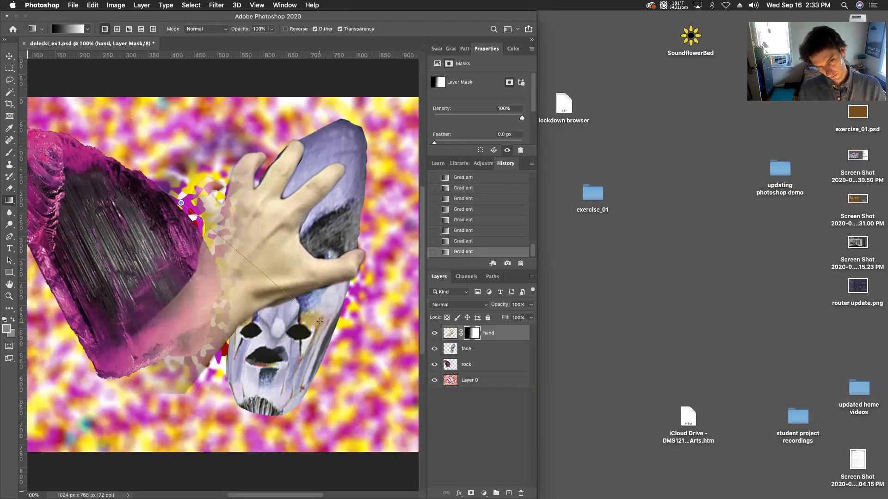
left_click_drag(319, 320, 319, 320)
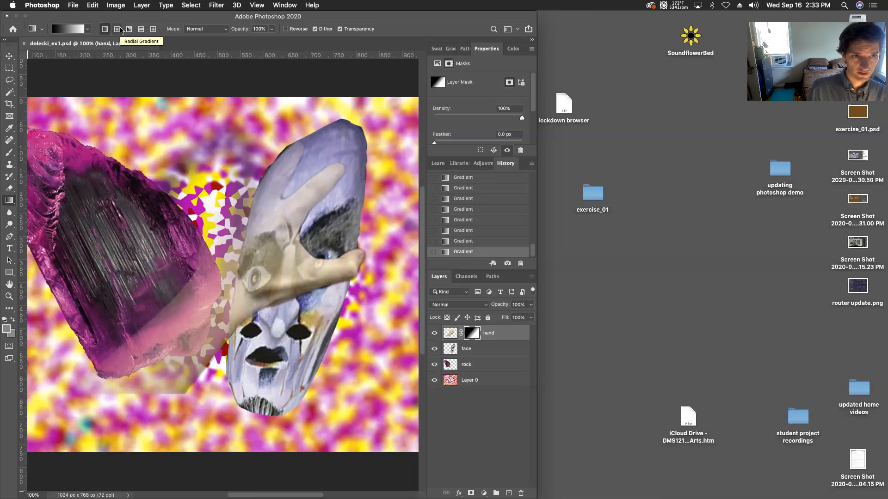
Switch to Radial Gradient and drag from the lower left toward the fingers, repeating until it fits
left_click(117, 29)
left_click_drag(226, 282, 285, 233)
left_click_drag(342, 183, 343, 181)
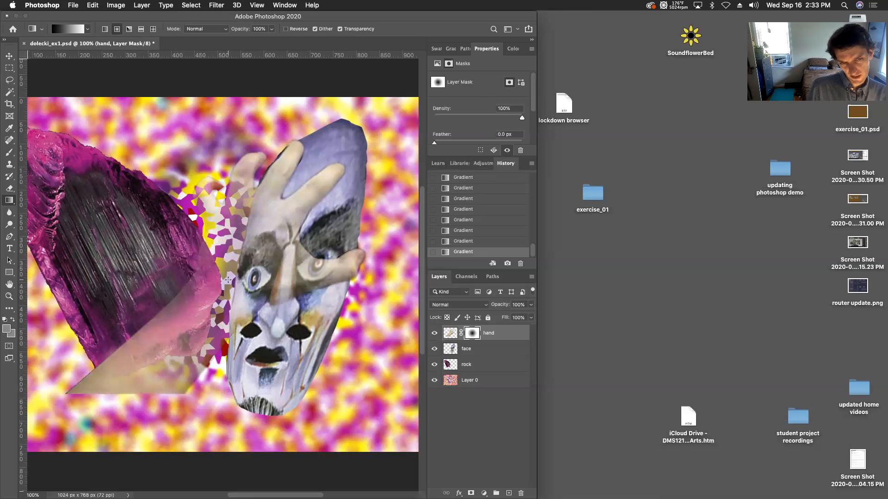
left_click_drag(226, 278, 341, 165)
left_click_drag(225, 278, 348, 159)
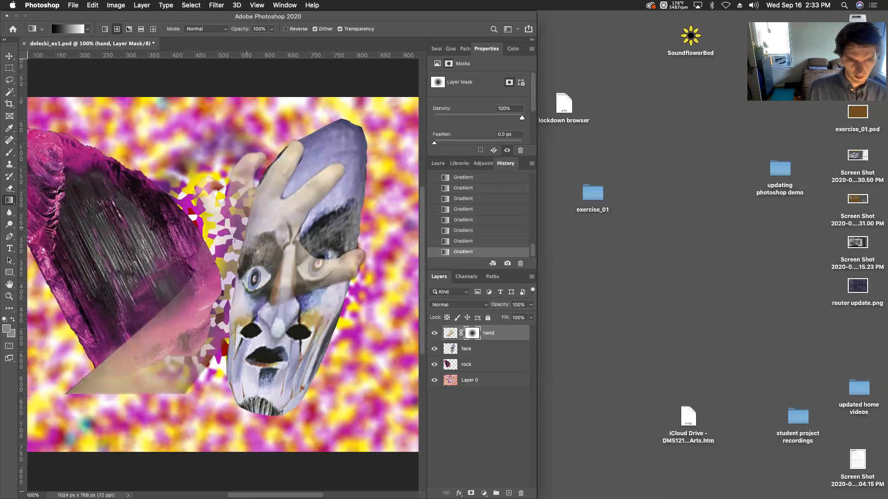
left_click_drag(225, 280, 347, 163)
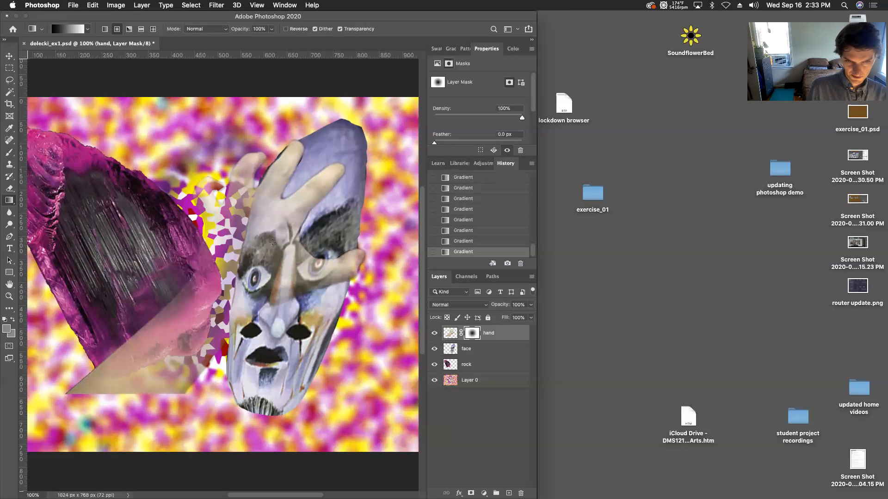
left_click_drag(231, 274, 351, 141)
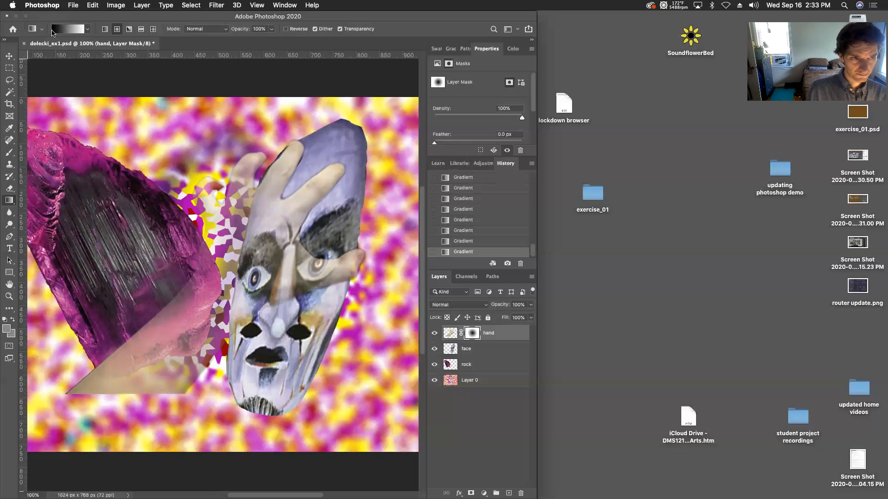
Browse the gradient presets and pick the black-to-white gradient from Basics
left_click(88, 31)
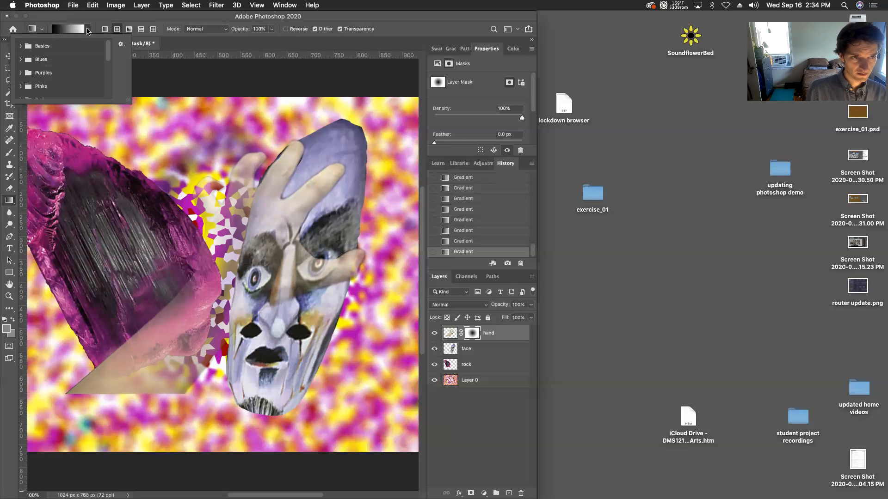
left_click(21, 46)
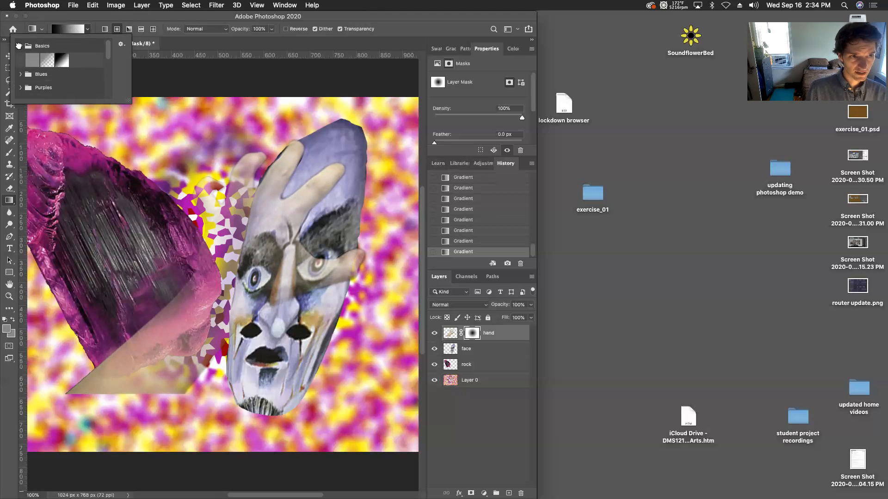
left_click(61, 64)
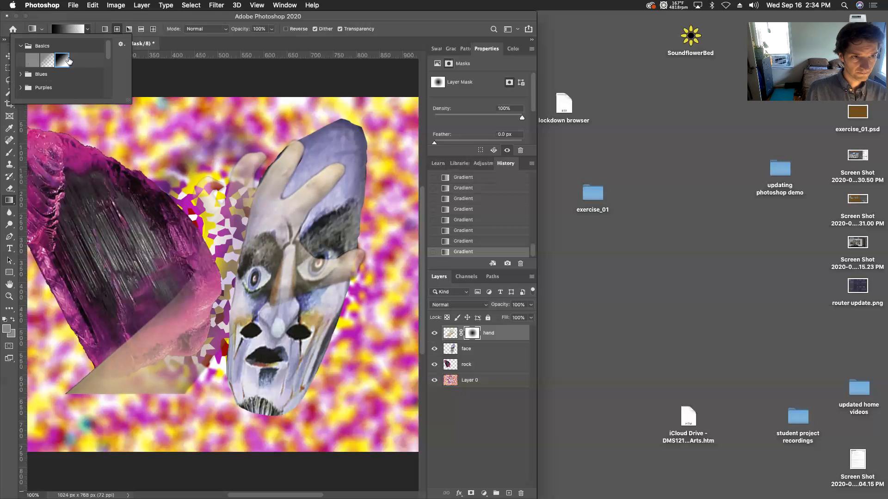
scroll(52, 77, "down", 5)
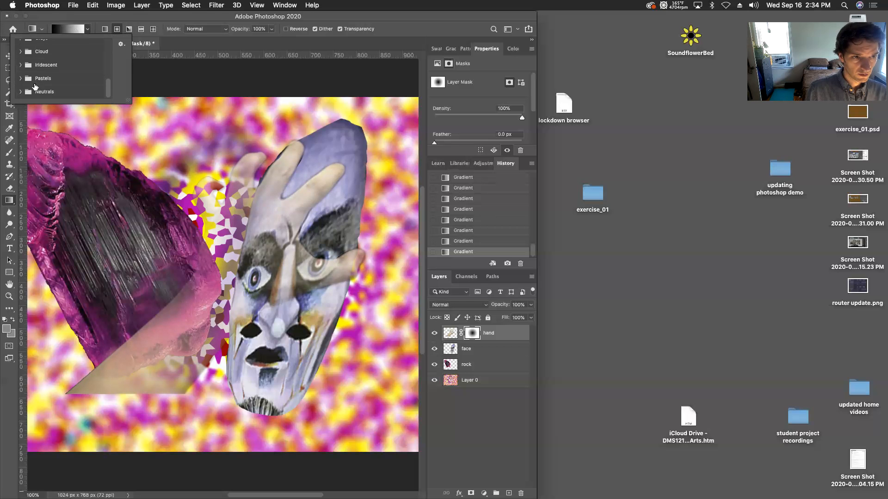
left_click(20, 92)
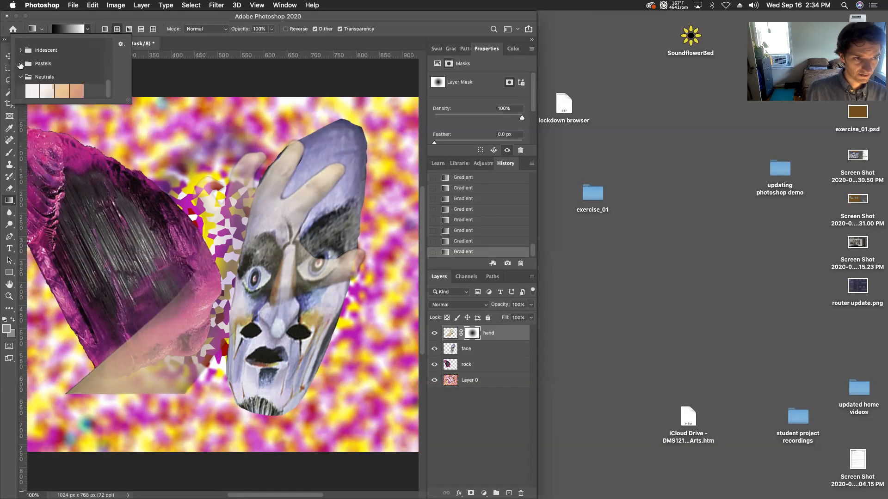
scroll(23, 74, "up", 5)
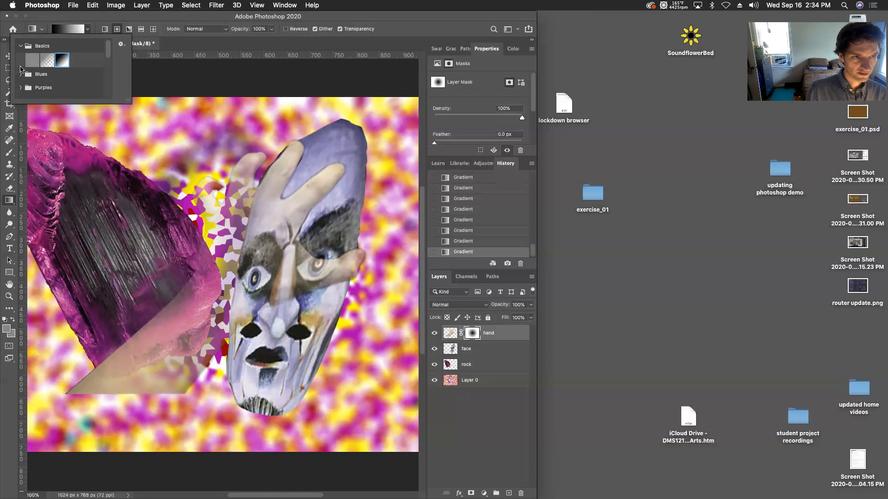
left_click(20, 47)
Choose New Gradient Preset… from the gradient picker's gear menu
left_click(42, 29)
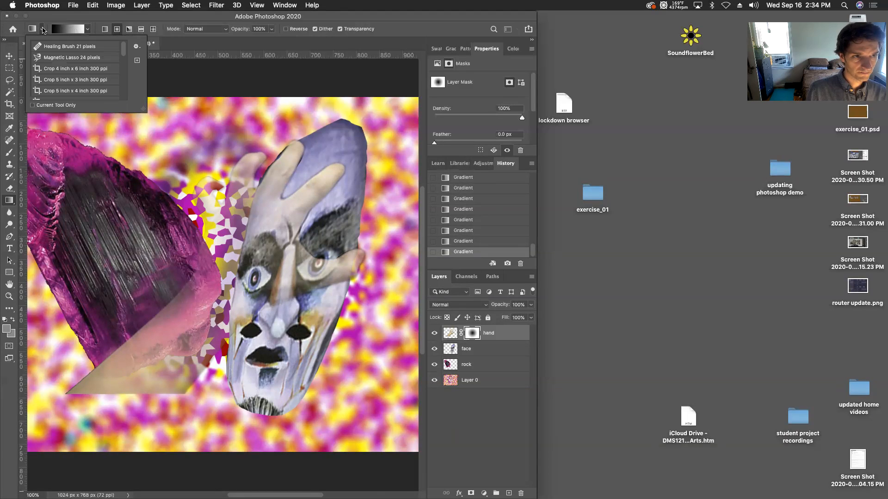
left_click(87, 29)
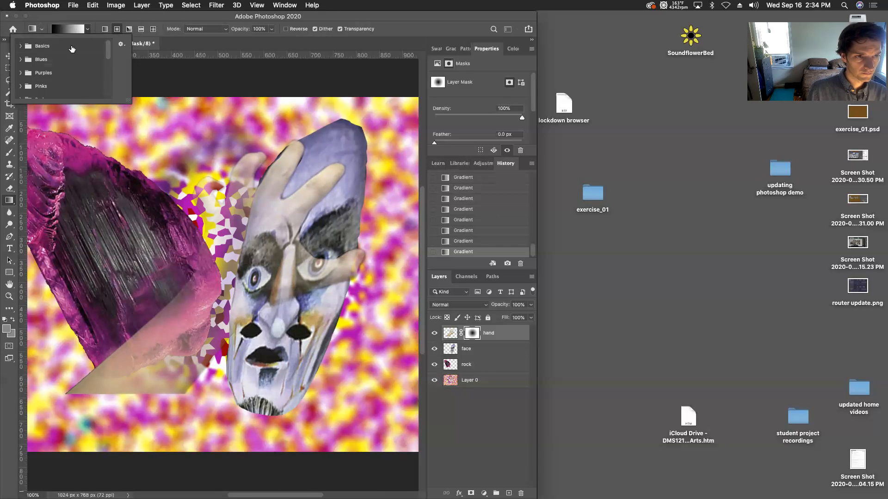
left_click(121, 44)
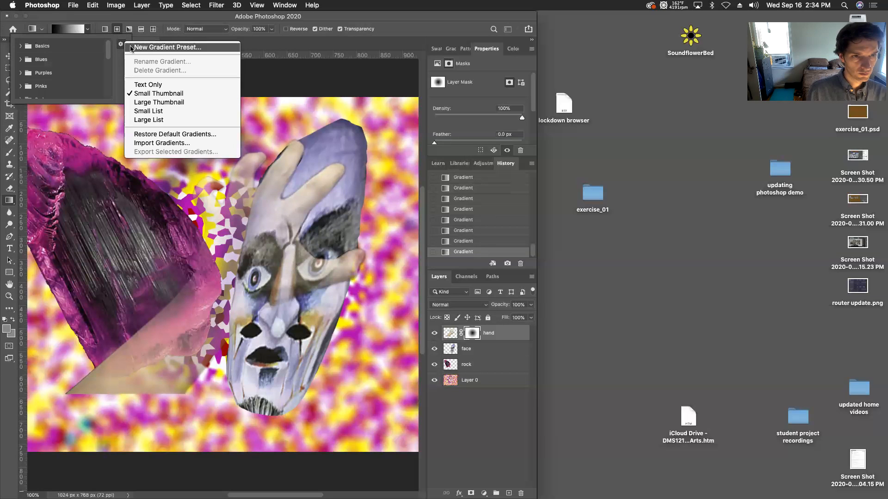
left_click(90, 38)
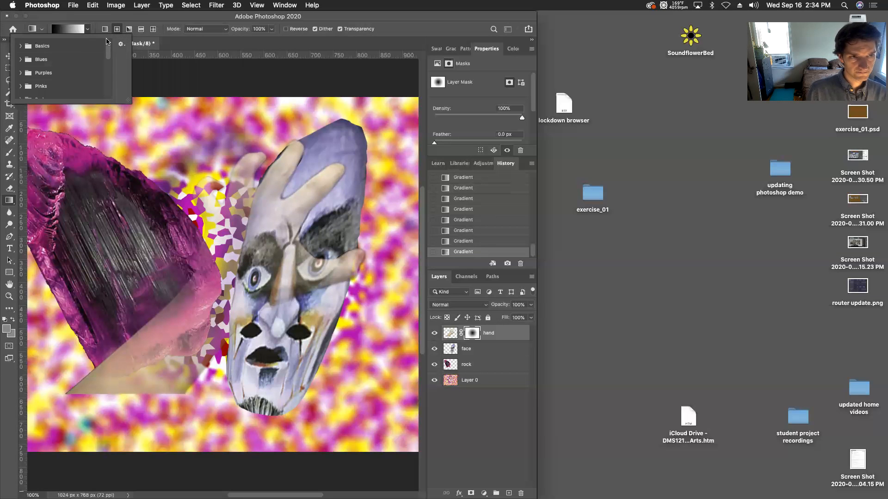
left_click(86, 30)
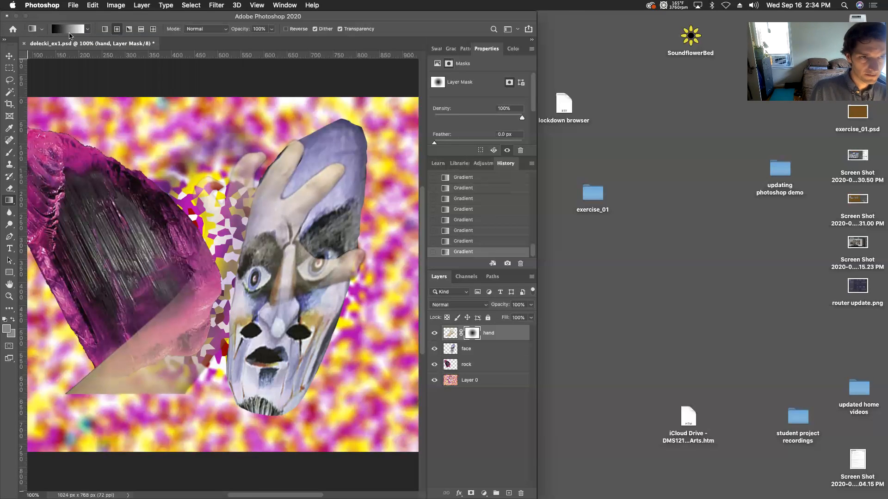
left_click(89, 31)
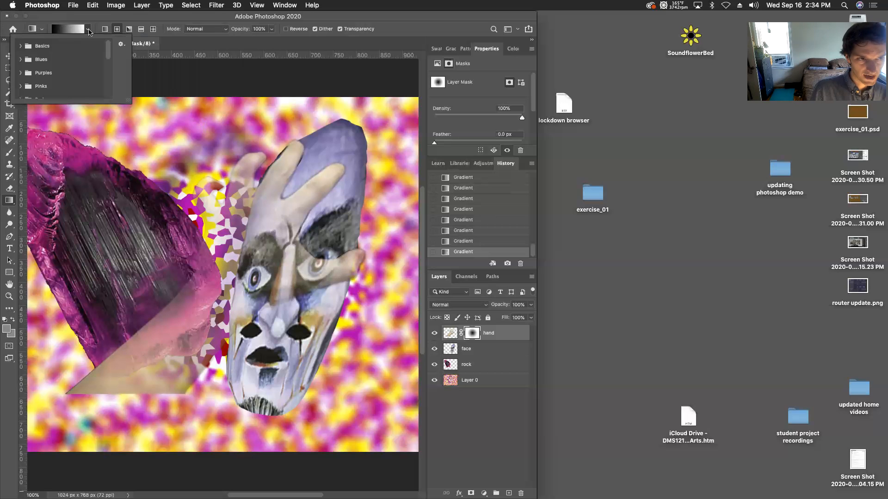
left_click(20, 47)
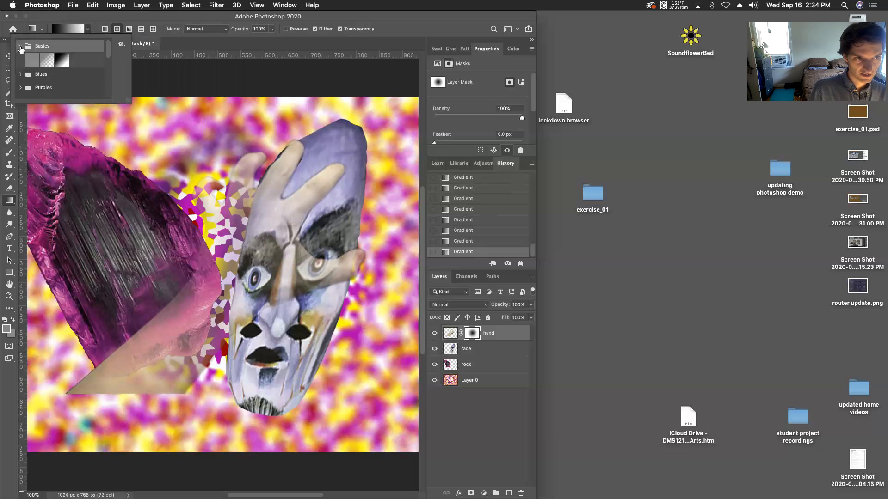
left_click(20, 47)
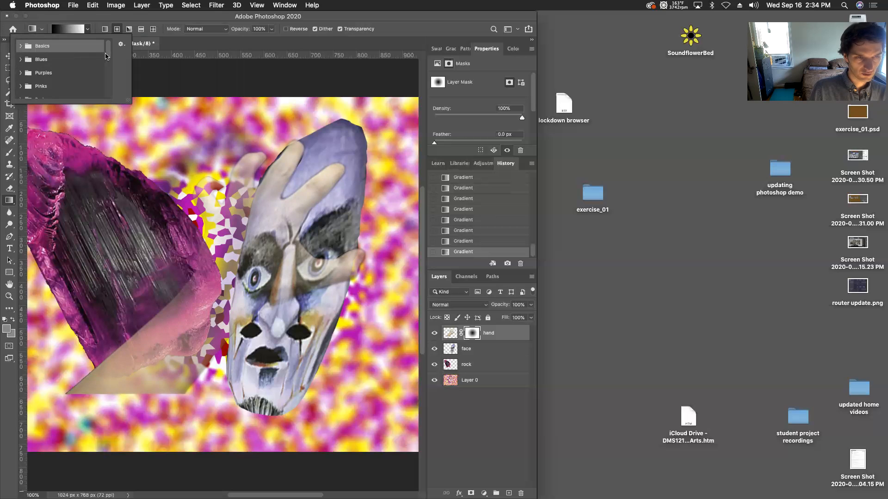
left_click(121, 44)
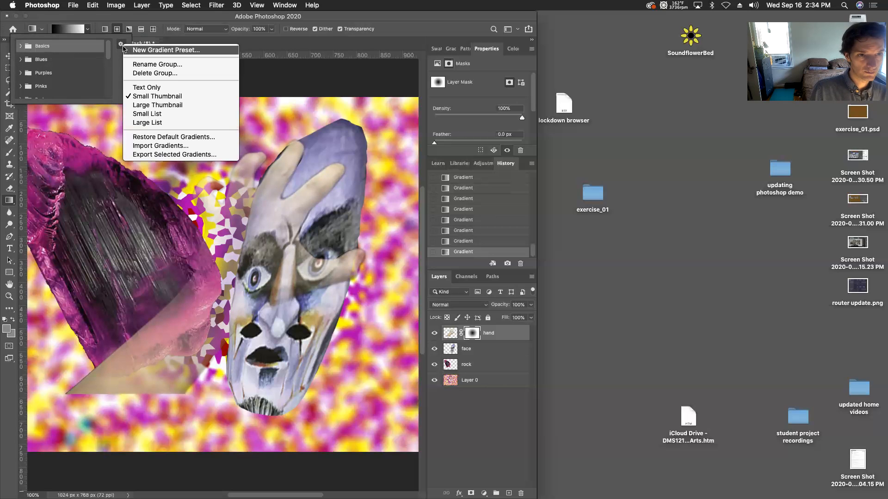
left_click(130, 50)
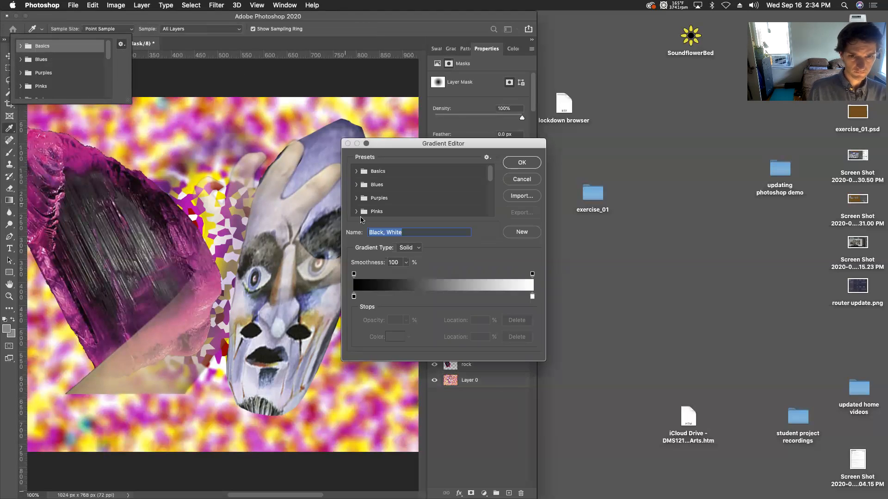
Move the gradient stops so white sits at 0% and black at 100%
left_click_drag(532, 297, 421, 298)
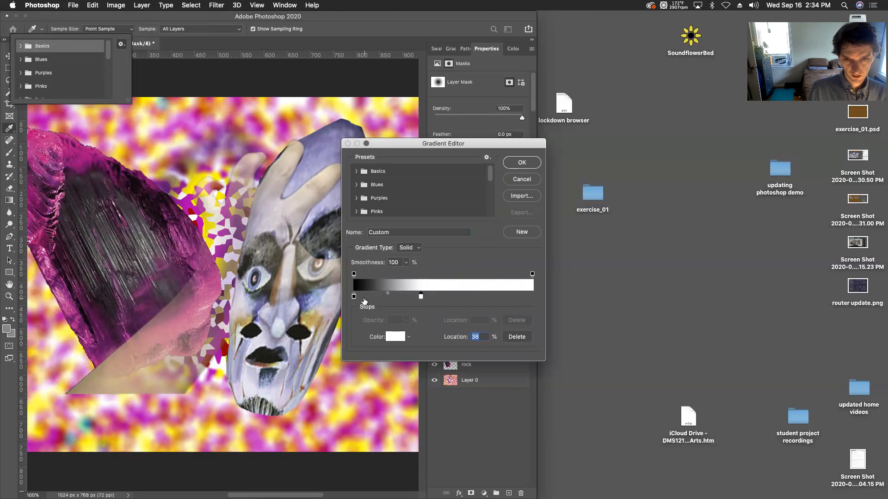
left_click_drag(356, 299, 535, 300)
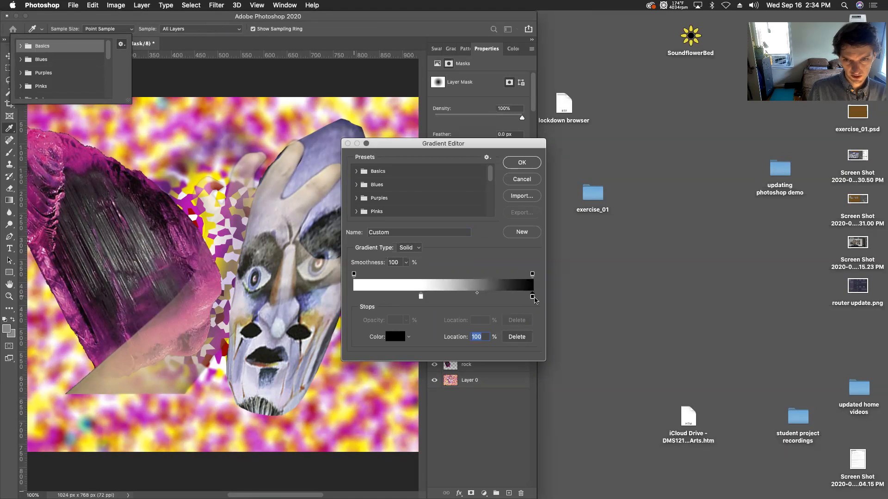
left_click_drag(421, 298, 352, 297)
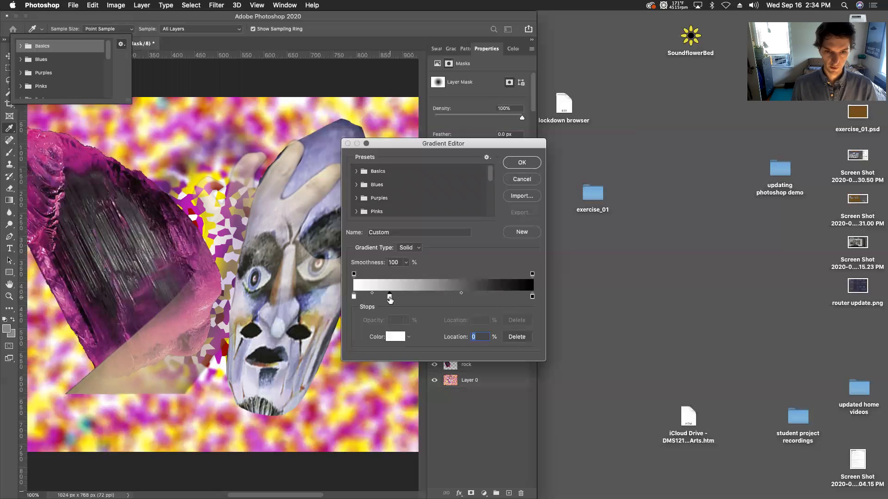
Add a red stop at 20%, delete it again, and accept the white-to-black gradient
left_click(390, 297)
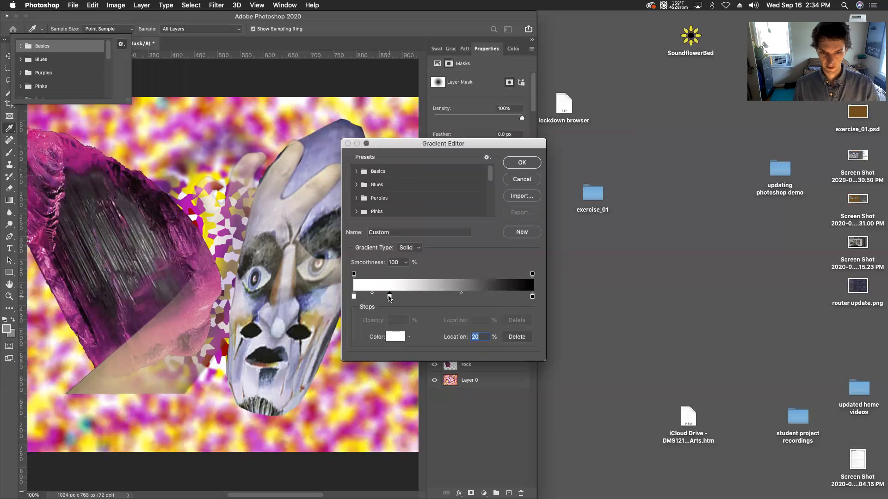
double_click(390, 297)
left_click(222, 285)
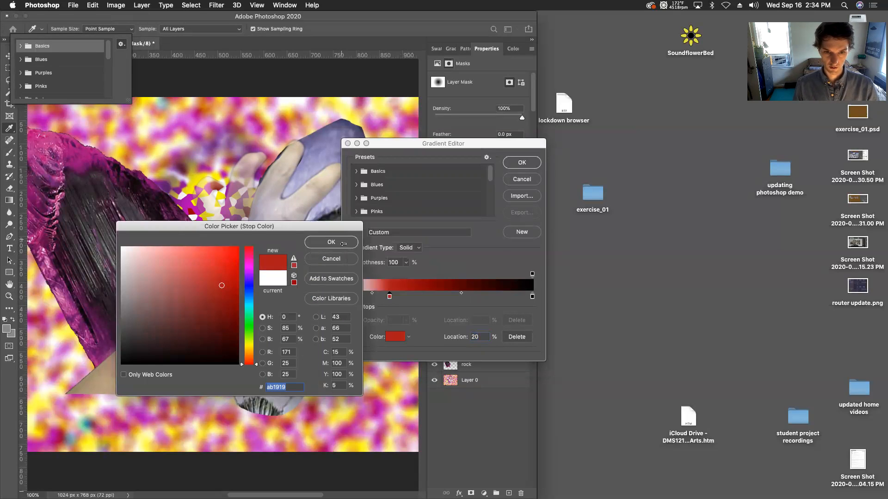
left_click(343, 242)
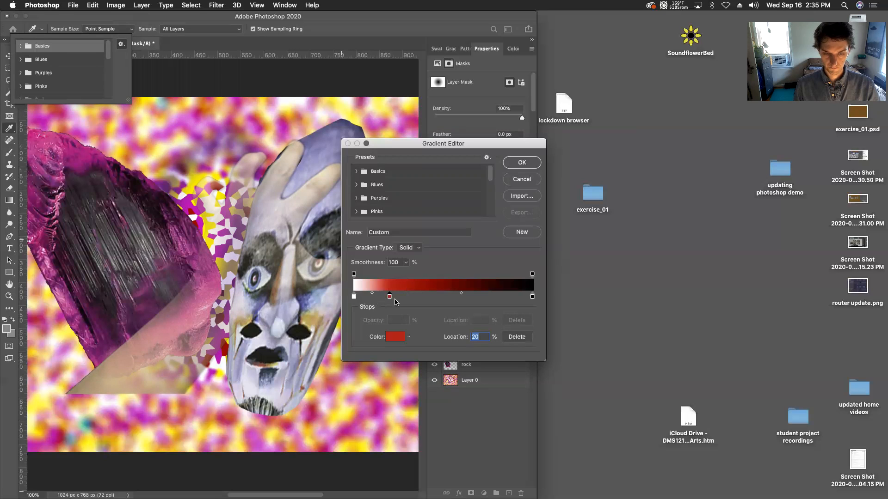
left_click(515, 337)
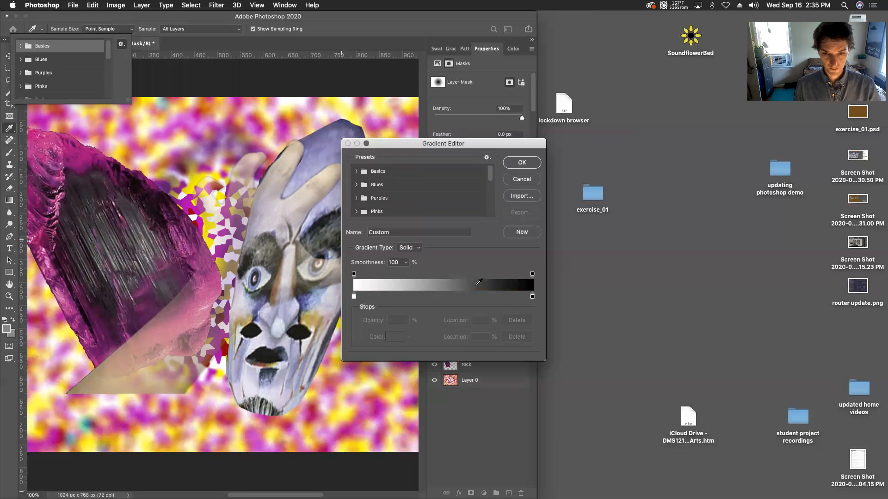
left_click(513, 164)
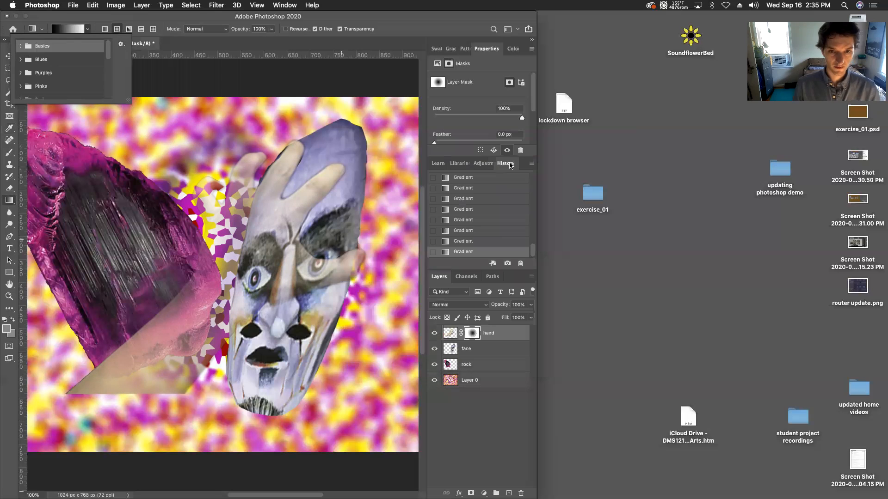
Start a new gradient preset from the Basics group's gear menu
left_click(20, 46)
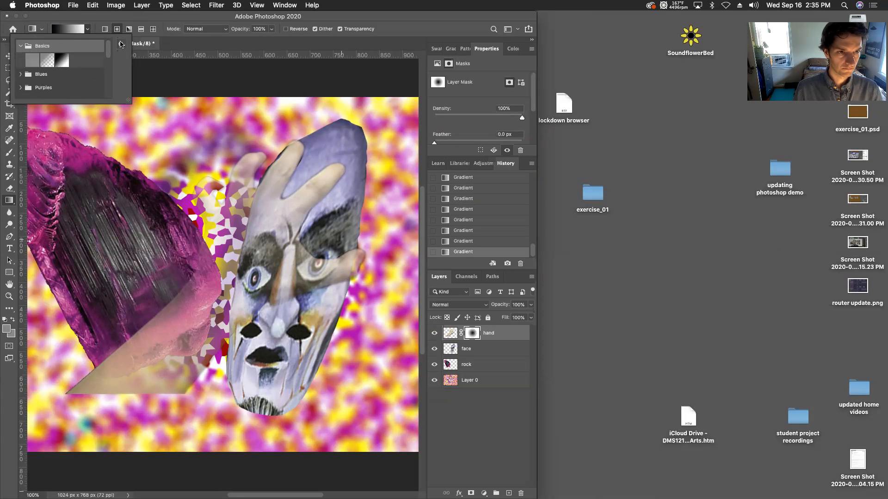
left_click(120, 44)
left_click(78, 64)
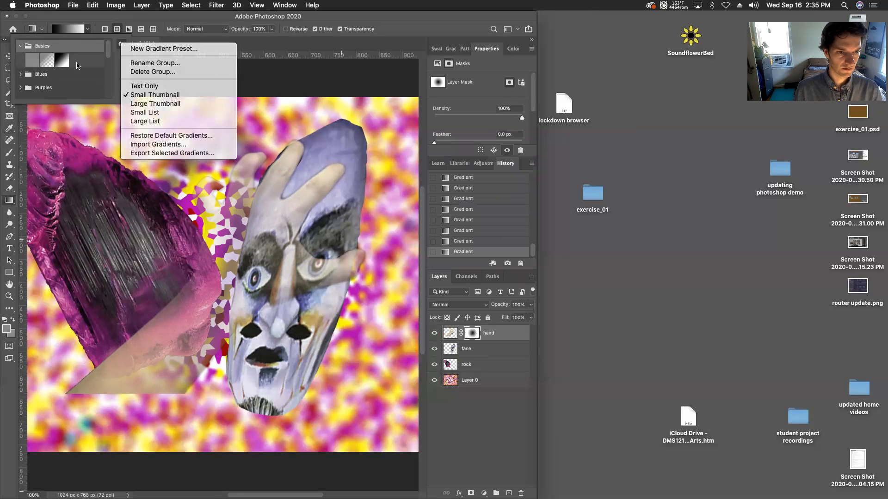
scroll(62, 84, "down", 5)
scroll(37, 87, "up", 5)
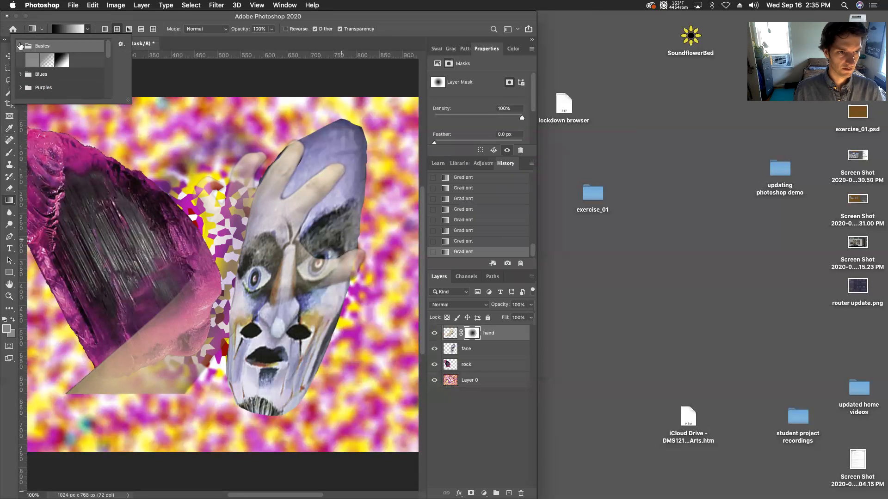
left_click(121, 45)
left_click(148, 44)
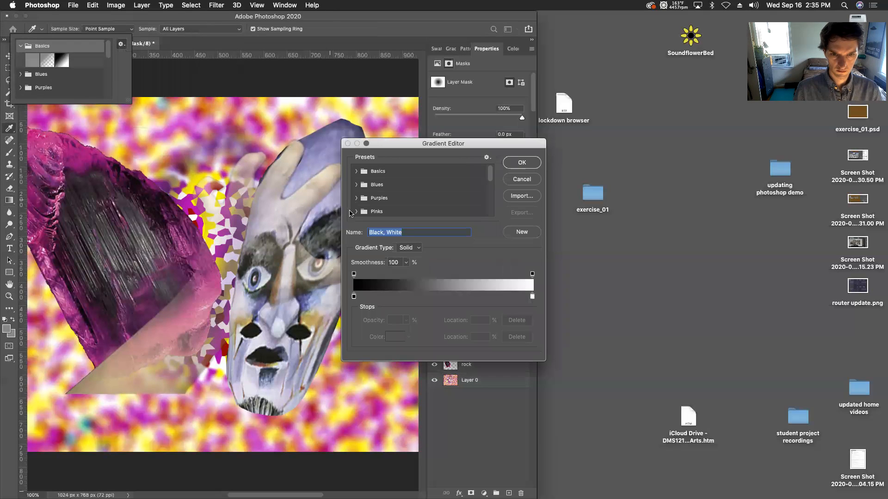
Name the gradient 'white black' and confirm the Gradient Editor
left_click(404, 231)
left_click_drag(383, 230, 318, 228)
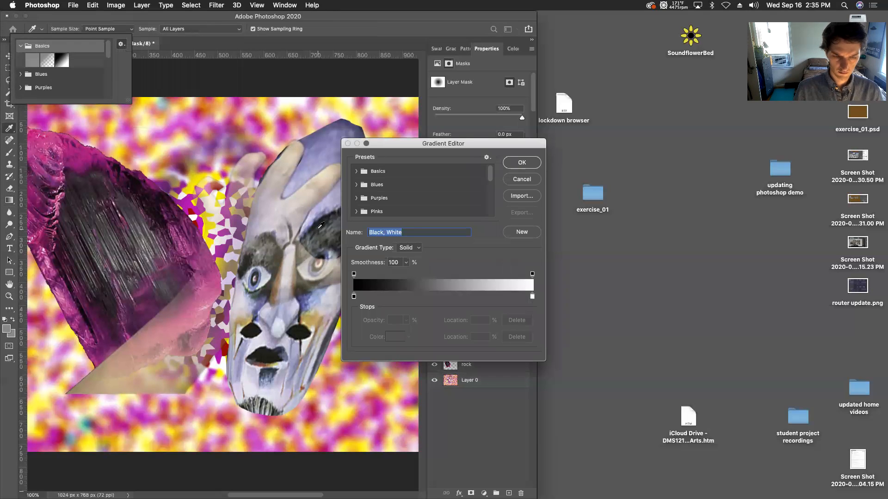
type("white black")
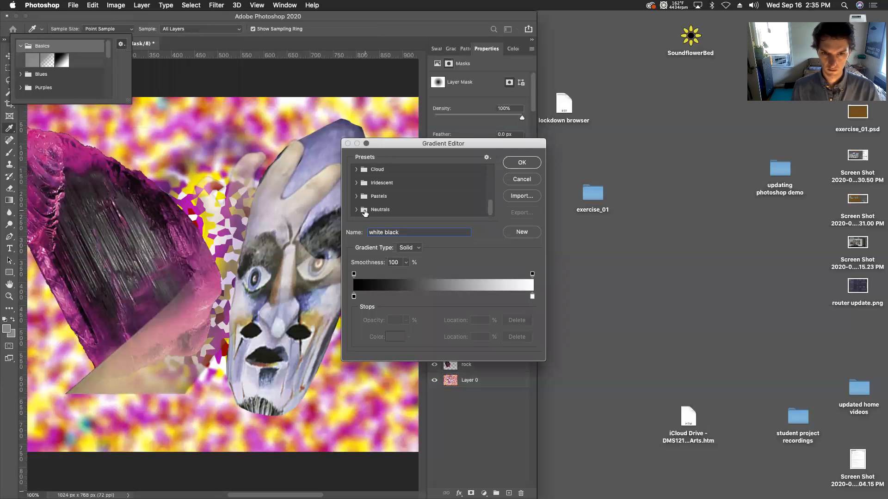
left_click(364, 173)
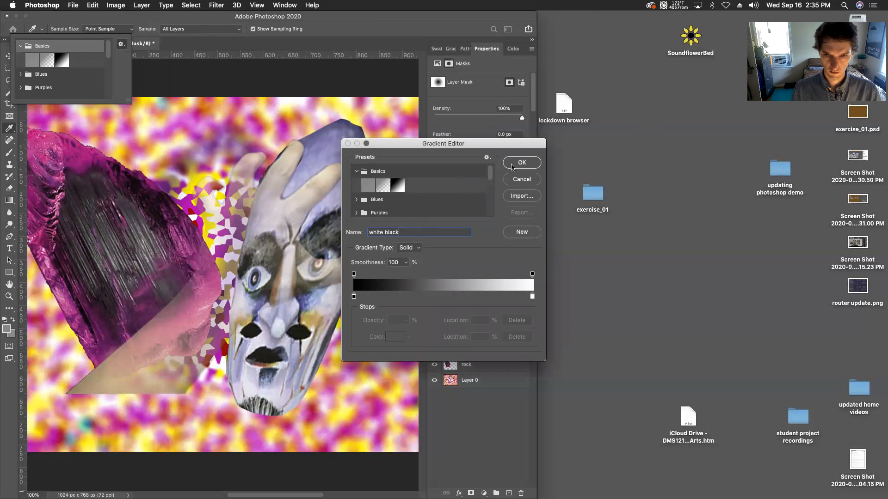
left_click(522, 162)
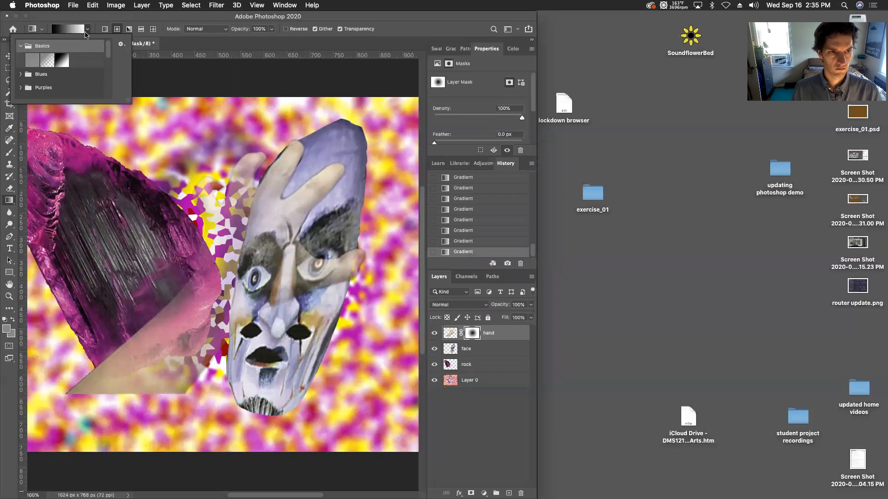
Redraw the hand's mask gradient to reveal more of the hand
left_click(271, 267)
left_click_drag(249, 285, 346, 185)
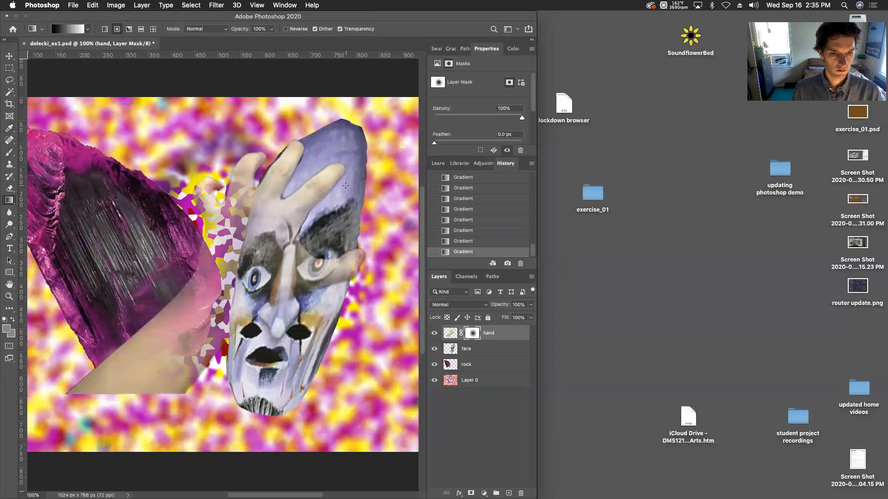
left_click(88, 29)
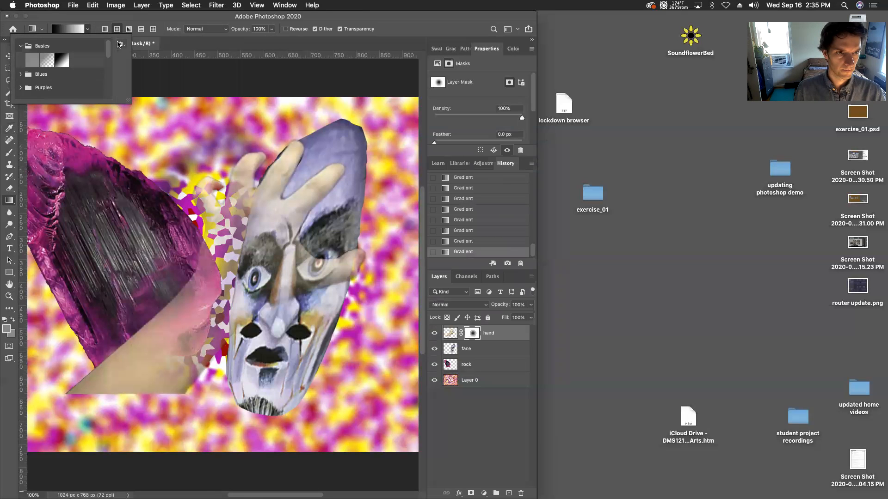
left_click(120, 43)
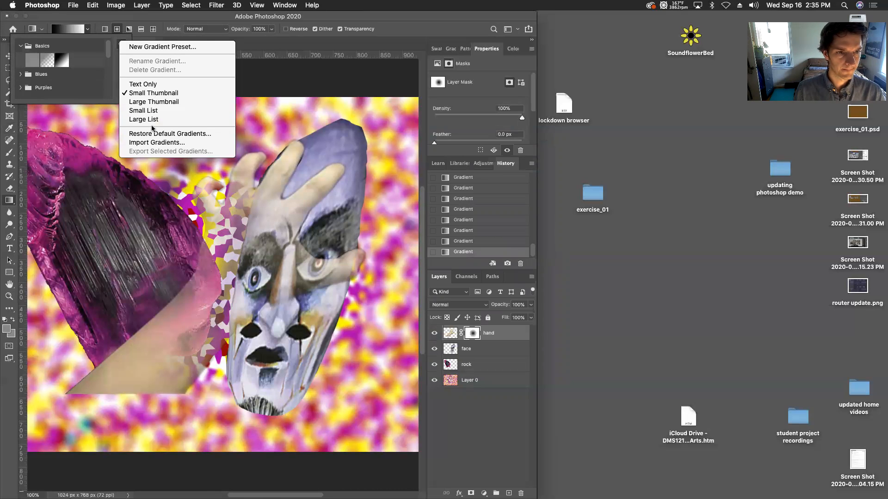
left_click(171, 46)
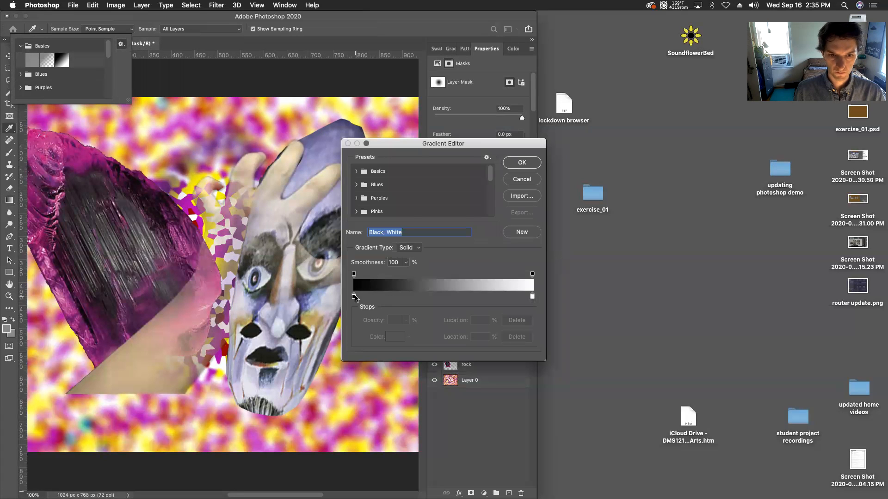
Rework the gradient stops into an all-white gradient and save it as a new preset
left_click_drag(354, 297, 473, 297)
left_click_drag(532, 297, 339, 306)
left_click_drag(479, 296, 354, 296)
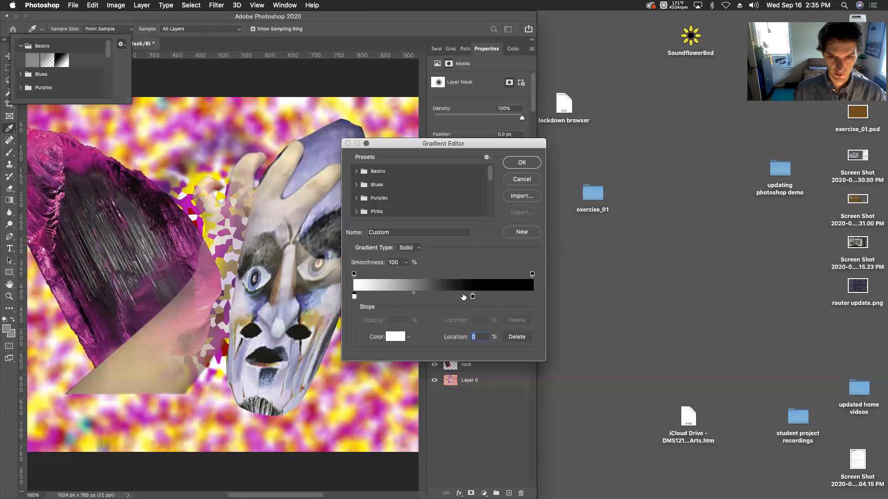
left_click_drag(472, 297, 560, 307)
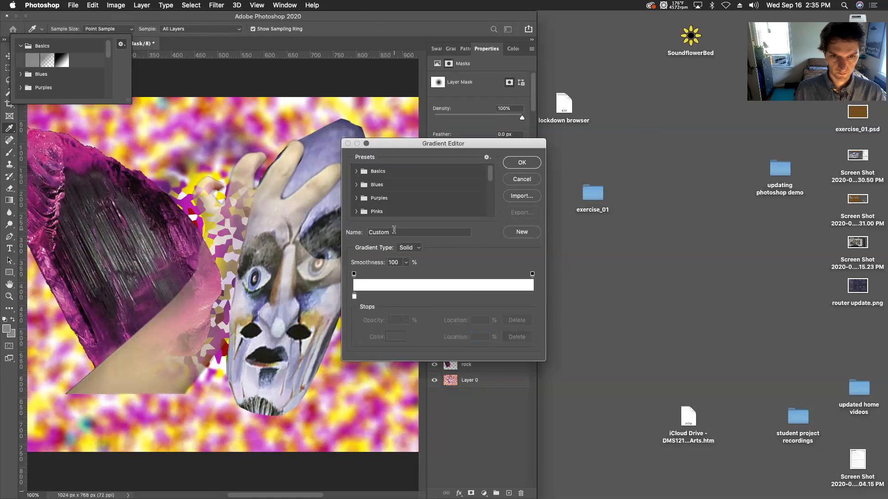
left_click(356, 171)
left_click(356, 172)
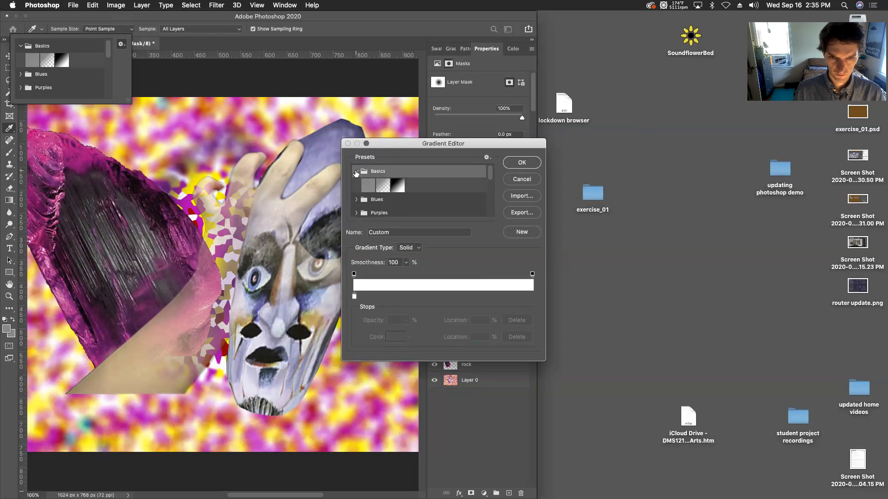
left_click(440, 186)
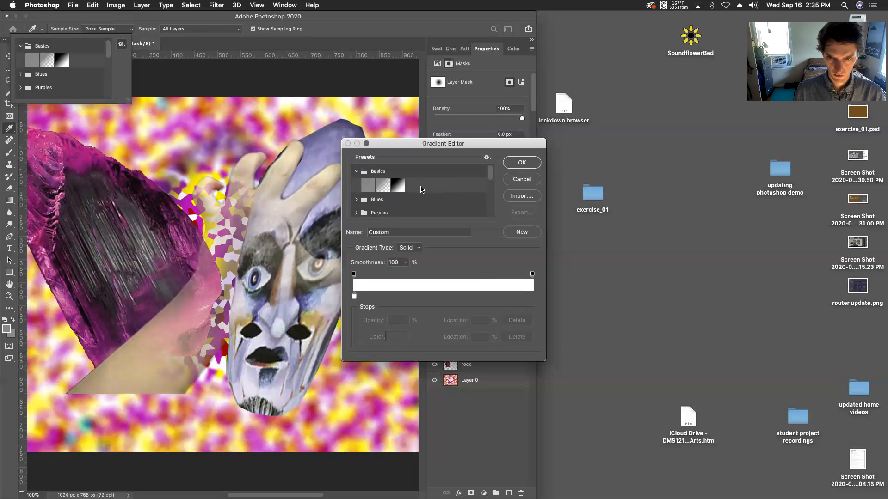
left_click(521, 232)
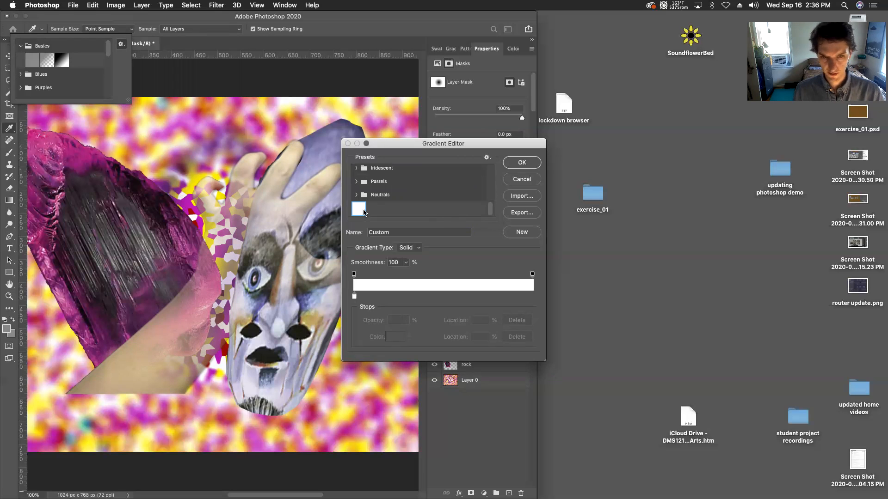
Accept a gradient with a black end stop, then load the saved white gradient preset
left_click(531, 296)
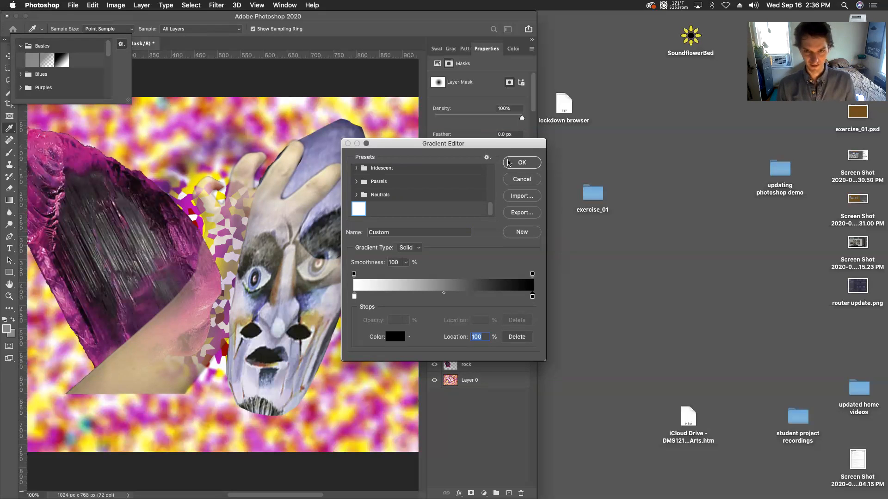
left_click(514, 165)
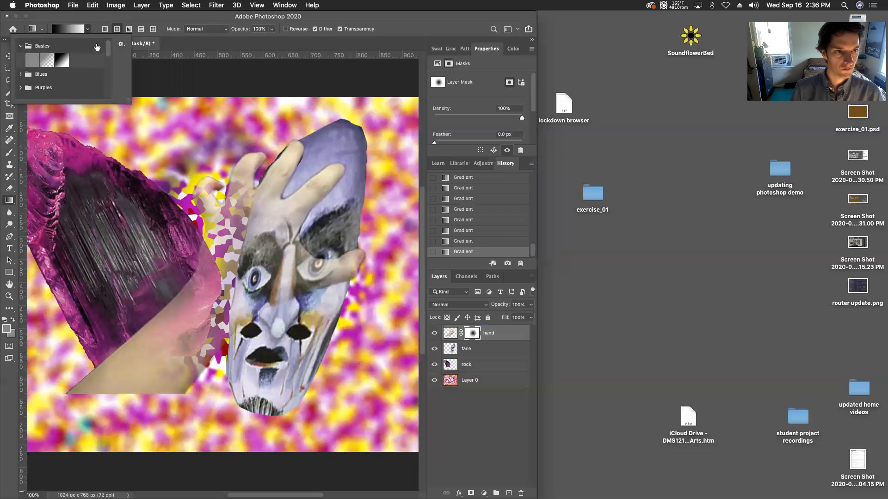
left_click(121, 45)
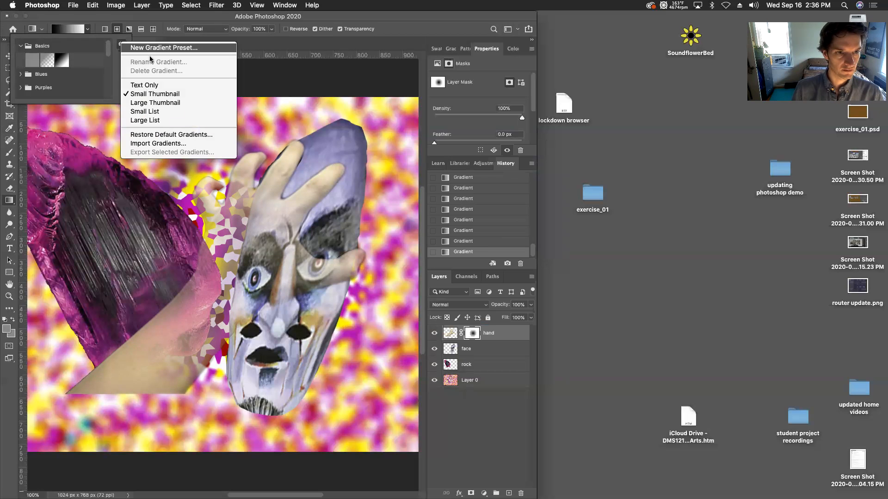
left_click(140, 49)
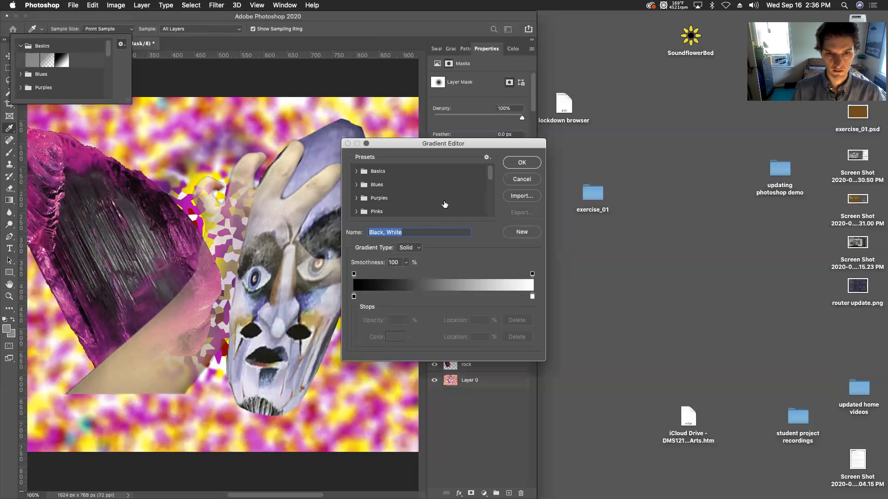
scroll(446, 204, "down", 5)
left_click(359, 209)
Move the right stop to 100%, make it black, and confirm the white-to-black gradient
left_click(527, 298)
left_click_drag(528, 301, 533, 299)
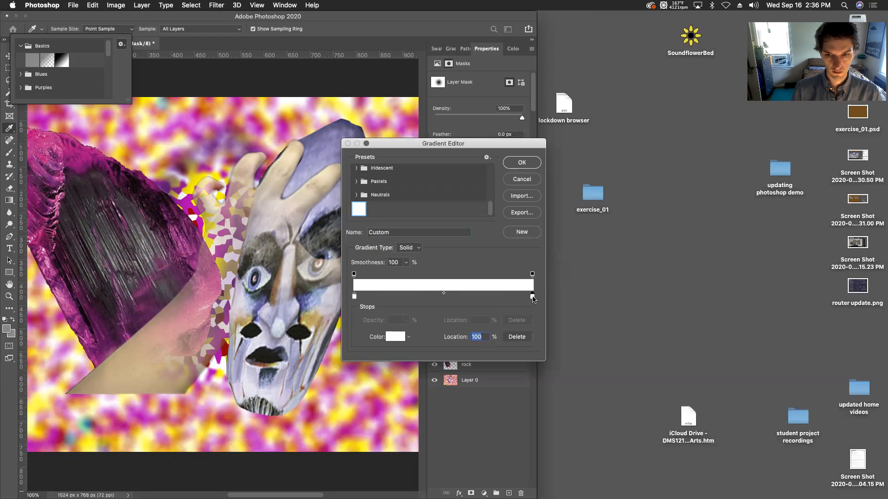
double_click(532, 297)
left_click_drag(209, 305, 122, 365)
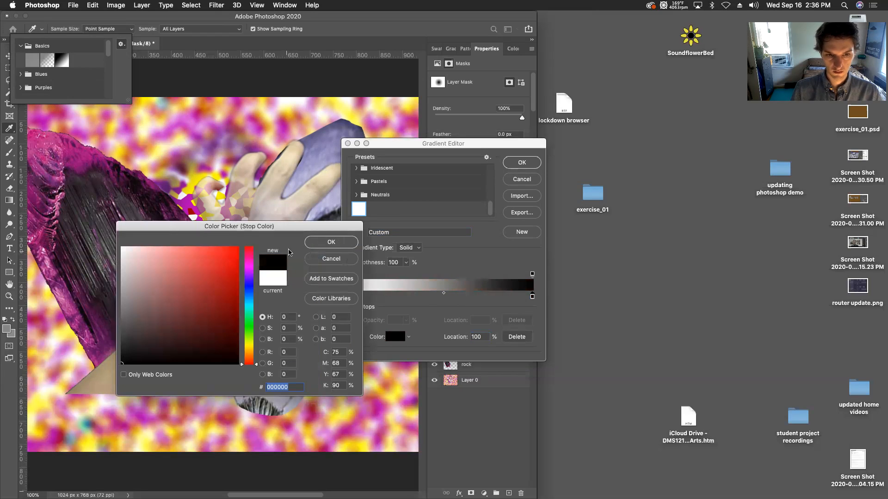
left_click(331, 241)
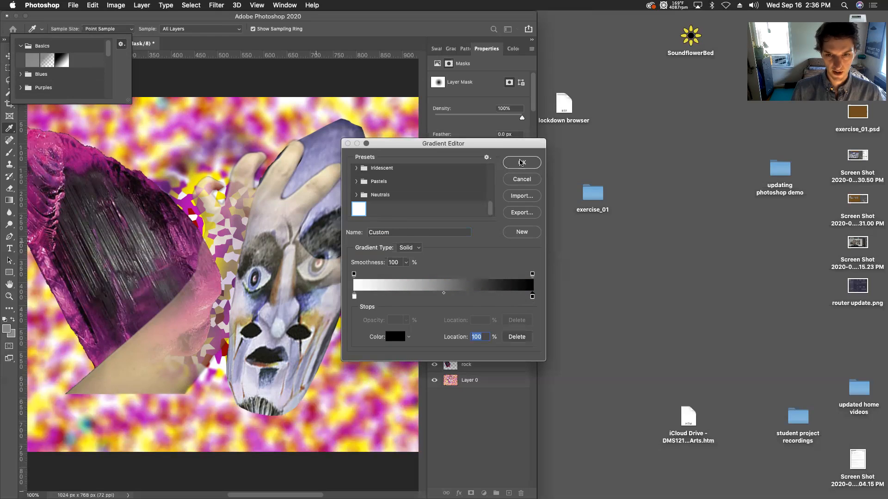
left_click(520, 162)
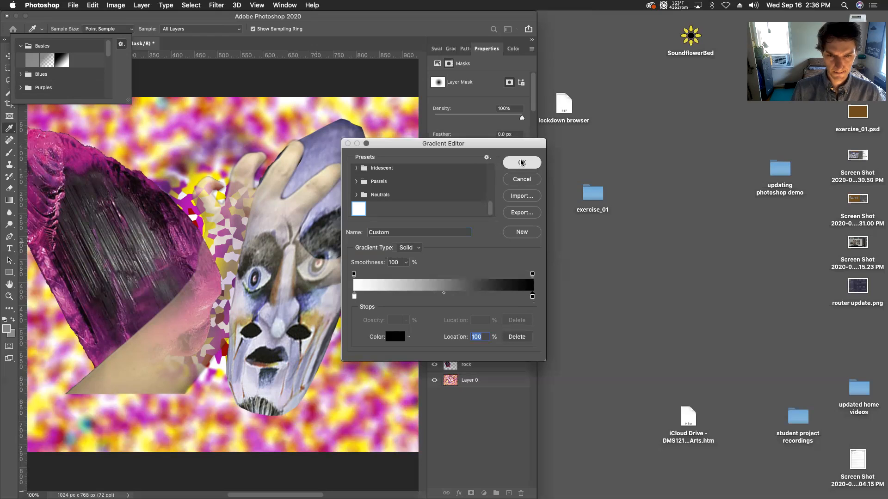
left_click(521, 163)
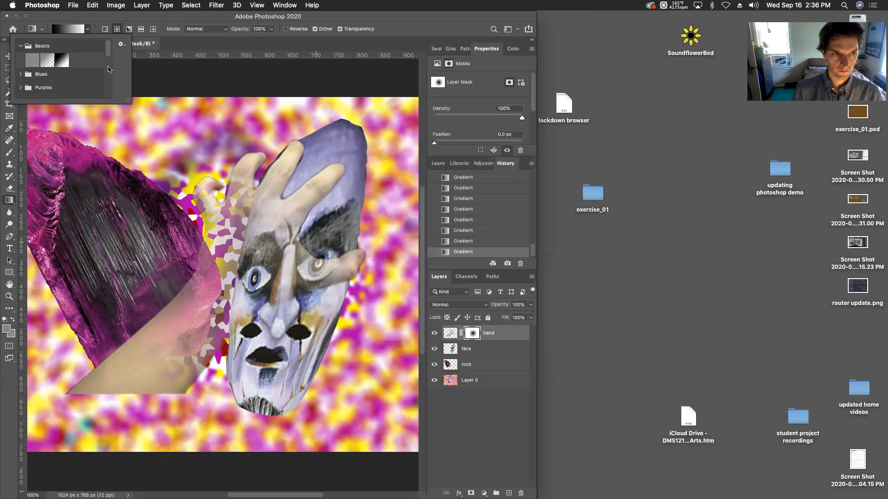
Cancel the new preset and switch the gradient to Reflected style
left_click(121, 45)
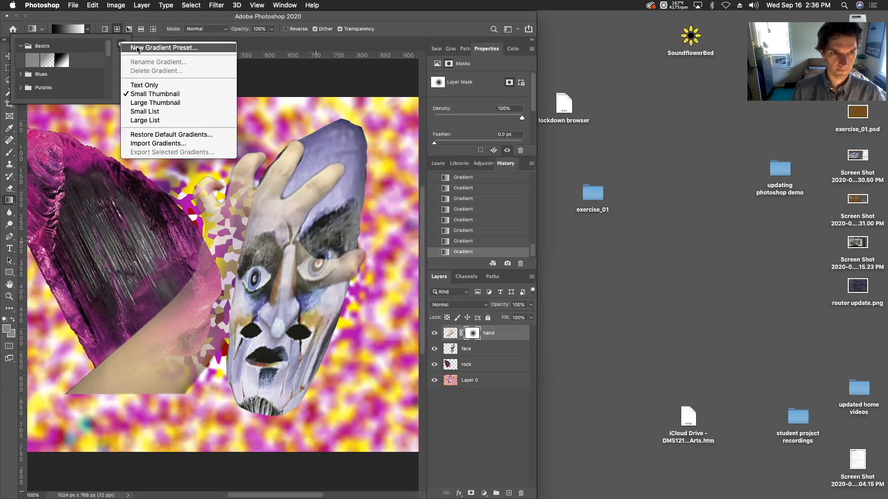
left_click(152, 47)
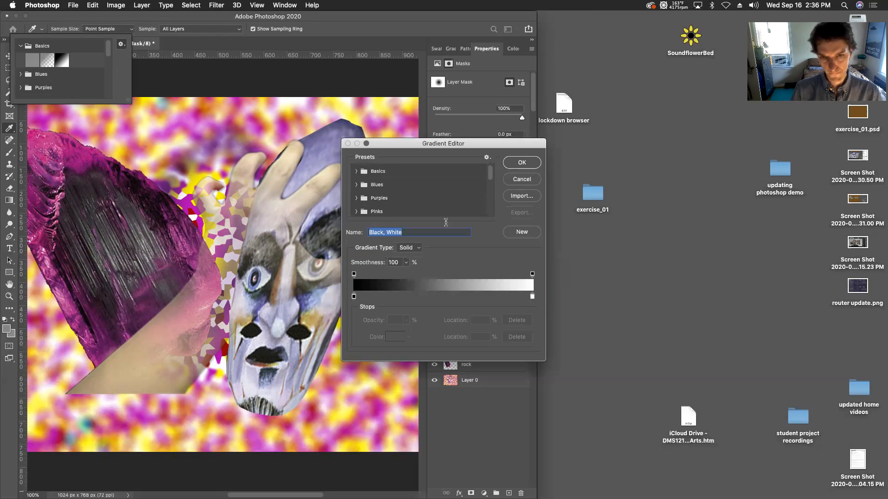
left_click(521, 179)
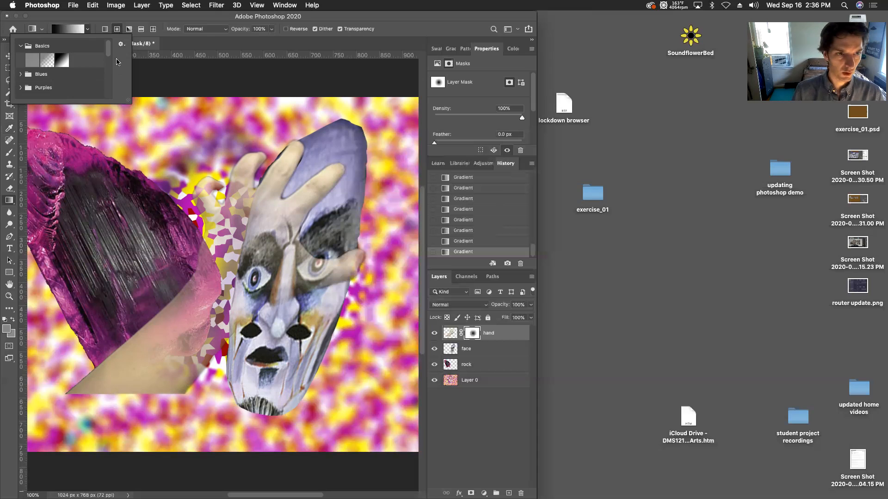
left_click(115, 31)
left_click(140, 31)
Try reflected, then linear gradients on the hand's mask, adjusting the arm and finger fades
left_click_drag(216, 269, 184, 298)
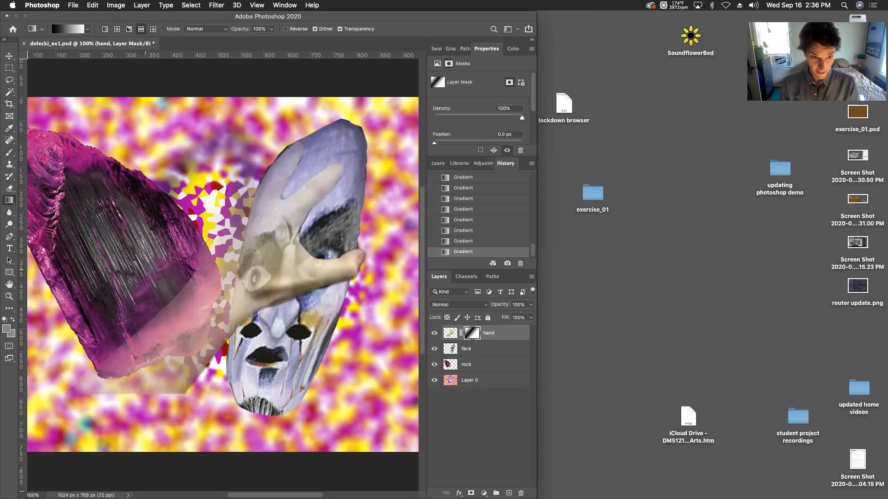
left_click_drag(314, 365, 329, 378)
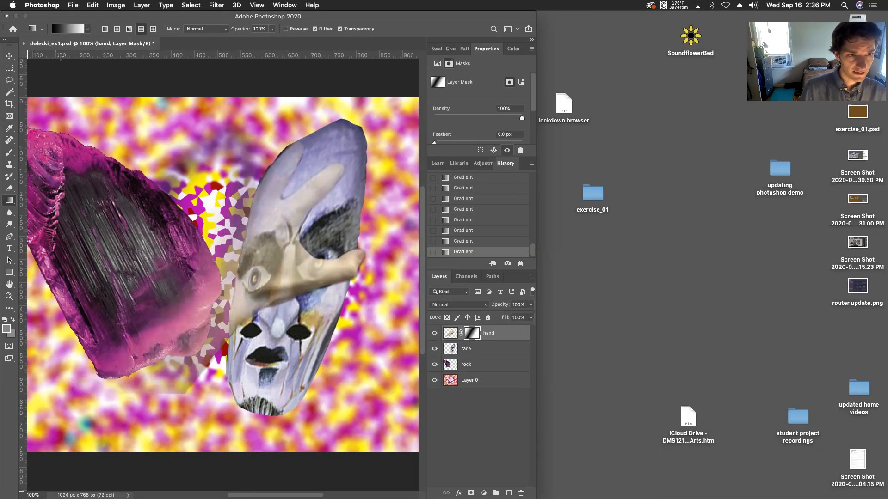
left_click(105, 29)
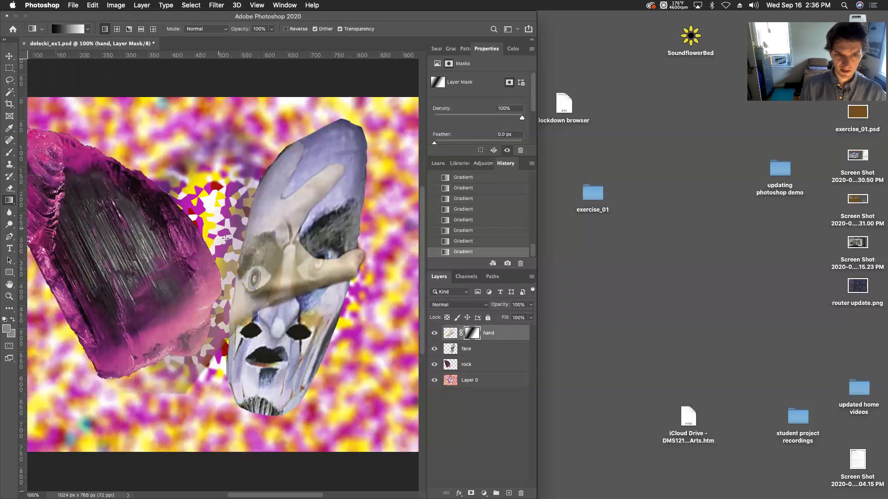
mouse_move(218, 225)
left_mouse_down()
mouse_move(166, 231)
mouse_move(206, 217)
left_mouse_up()
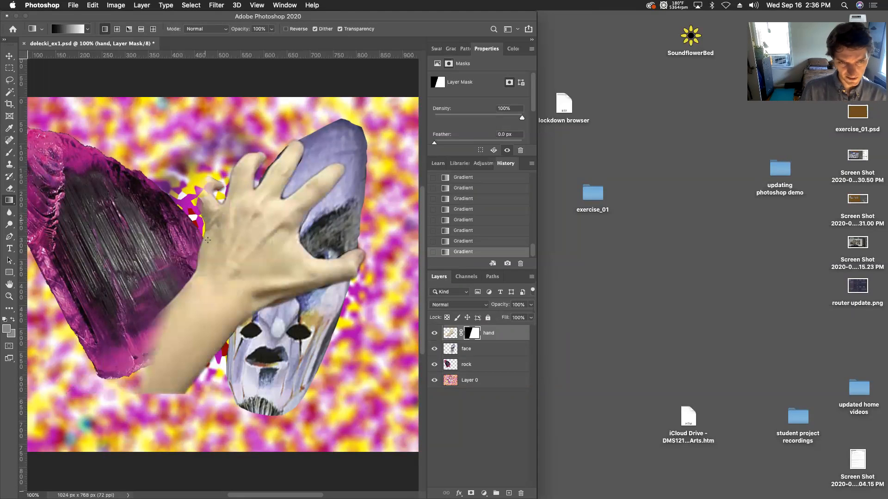
left_click_drag(159, 313, 164, 316)
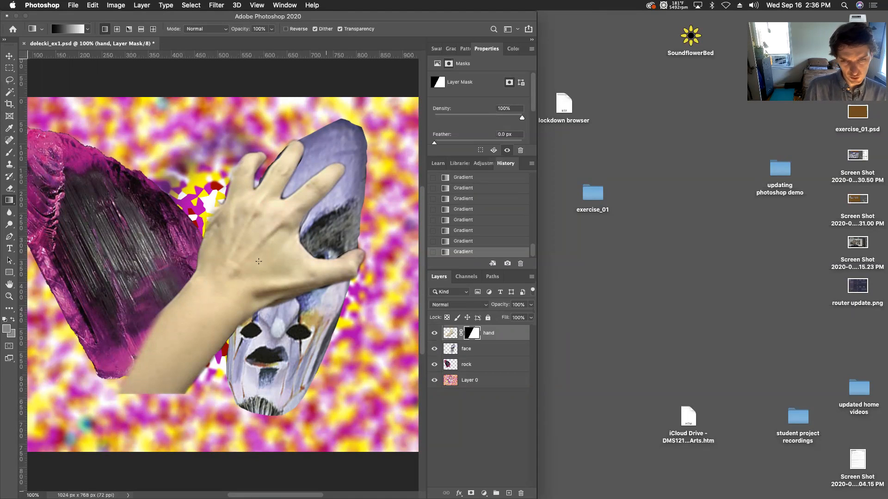
left_click_drag(258, 261, 263, 320)
Redraw the linear mask gradient so the hand stays nearly opaque, fading only the arm's bottom
left_click_drag(216, 269, 188, 236)
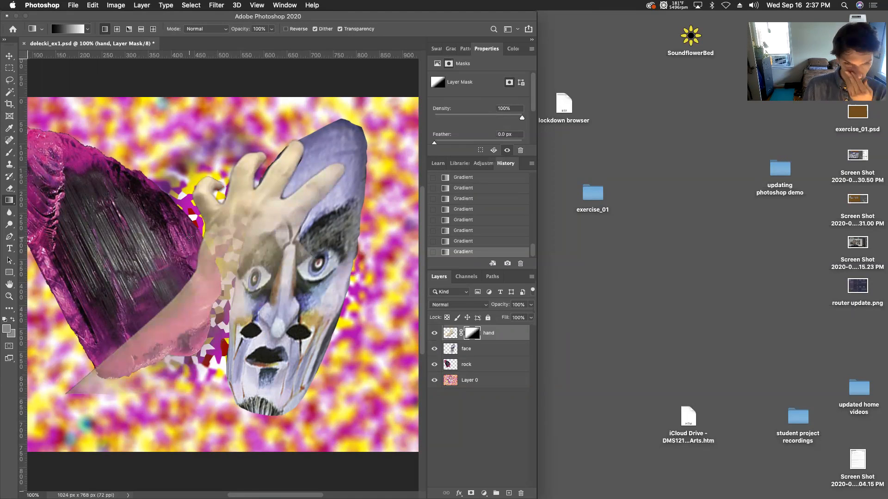
left_click_drag(205, 177, 319, 181)
left_click_drag(373, 249, 348, 254)
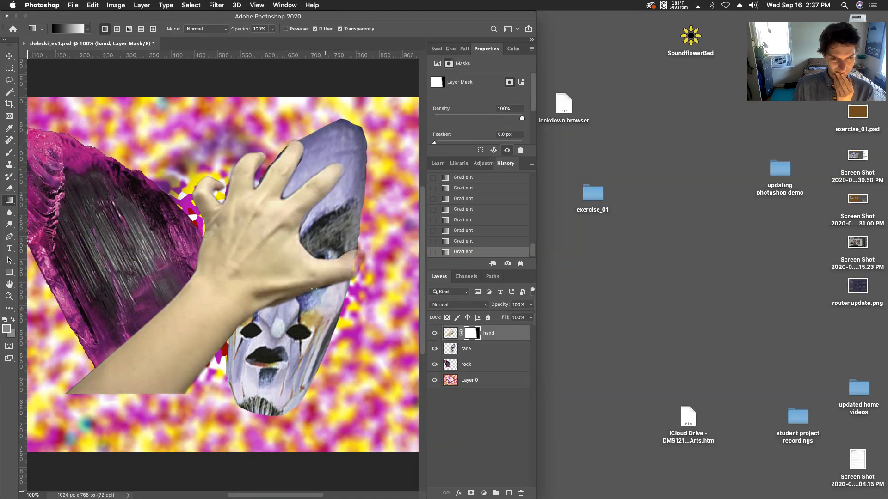
left_click_drag(316, 307, 305, 293)
left_click_drag(248, 308, 245, 329)
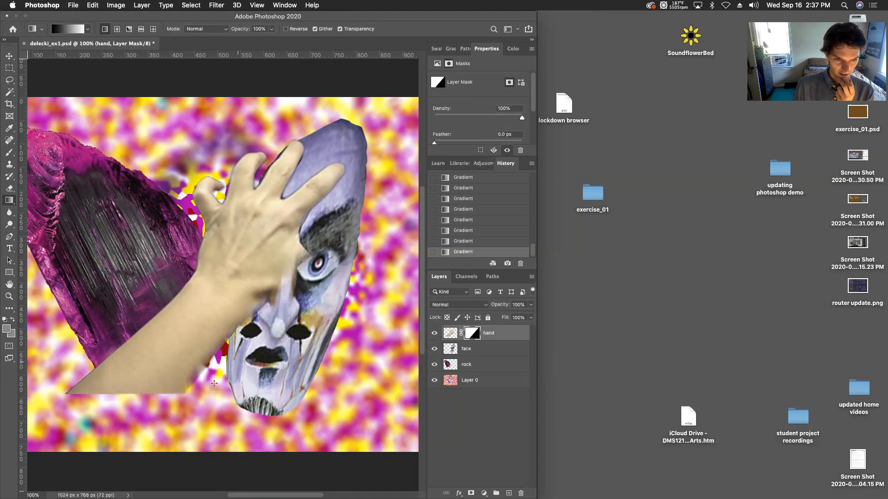
left_click_drag(163, 396, 166, 383)
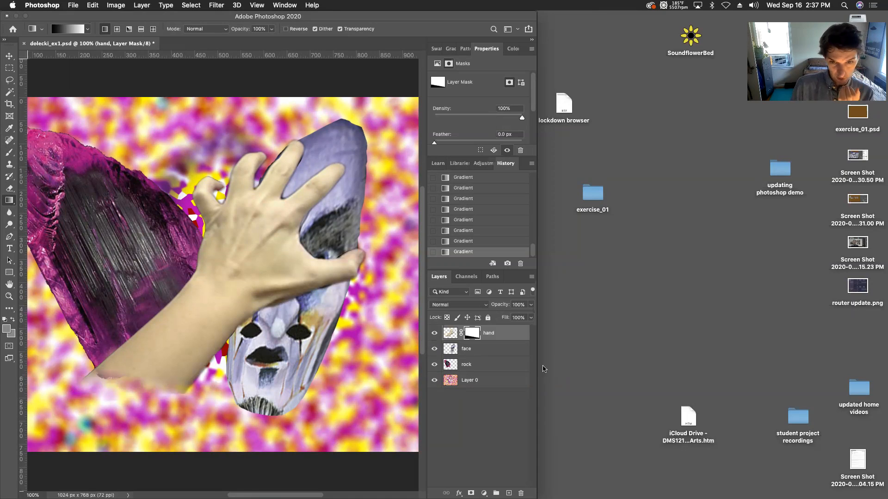
Apply the hand's mask, add a fresh white mask, and try a fading gradient on it
right_click(472, 332)
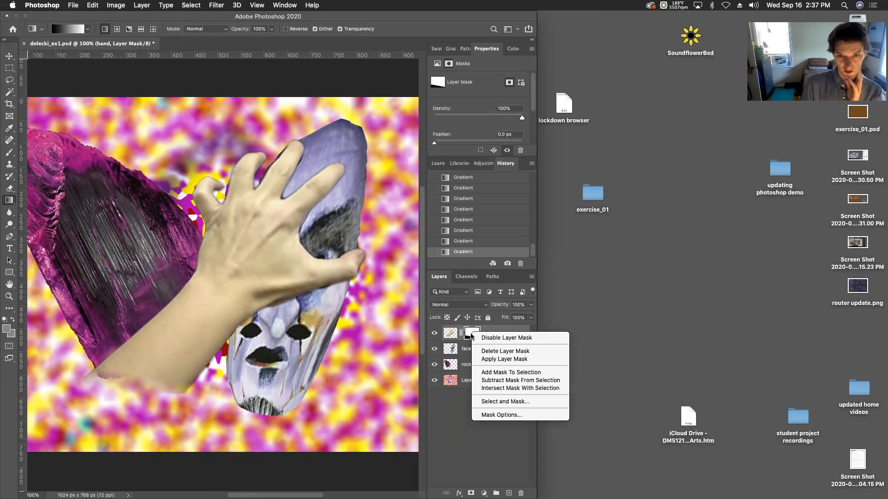
left_click(485, 359)
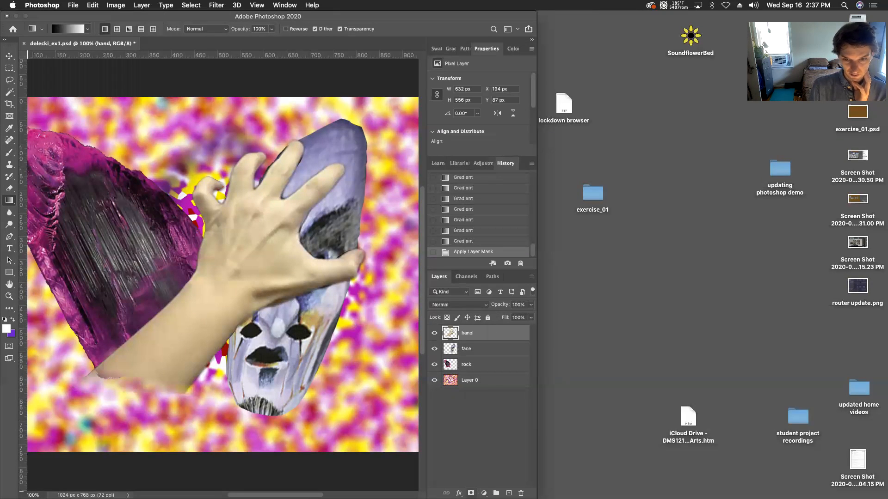
left_click(471, 493)
left_click_drag(251, 273, 292, 290)
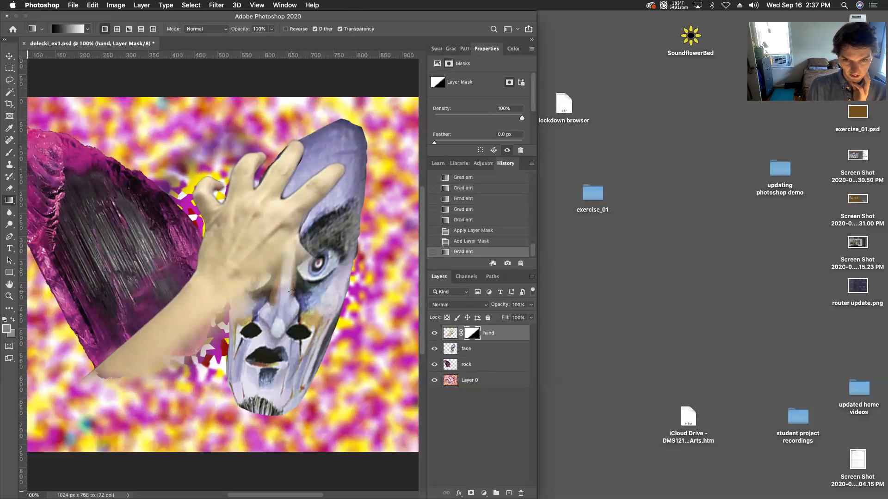
Undo back to the unmasked hand, then redo to restore the blank white mask
key("super+z")
key("super+z")
key("super+z")
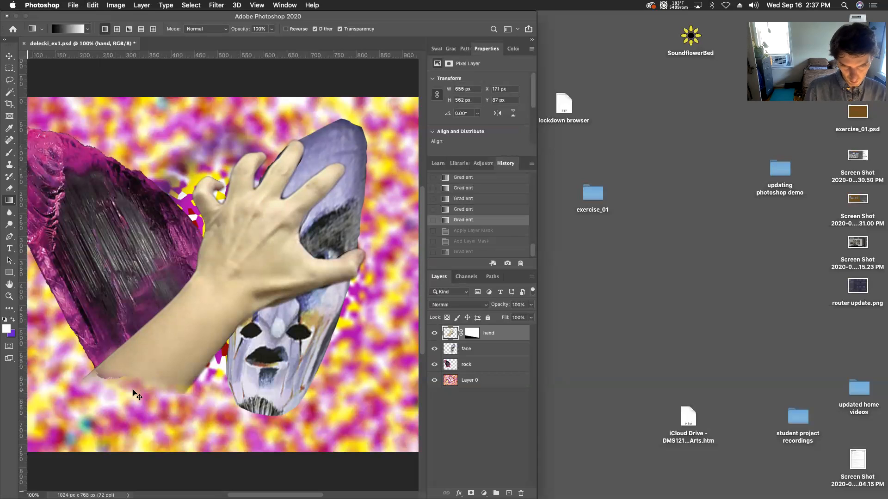
key("super+z")
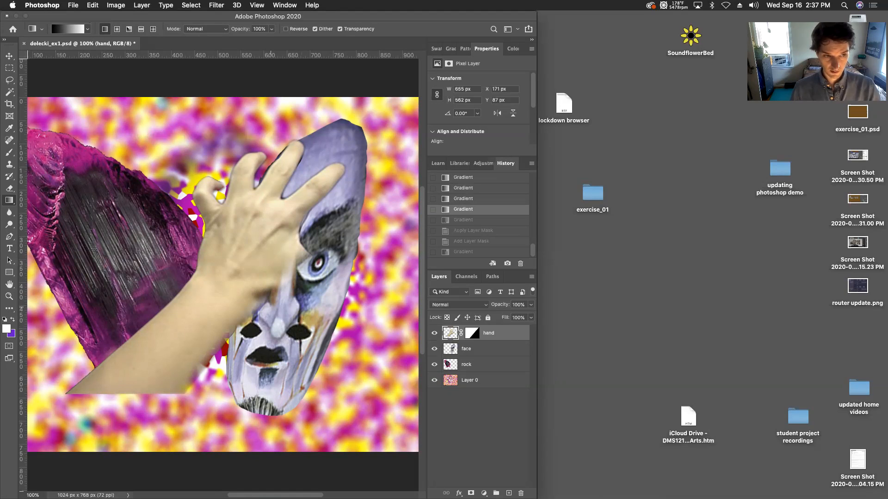
key("super+z")
key("super+z")
key("super+z")
key("super+z")
key("super+z")
key("super+z")
key("super+z")
key("super+z")
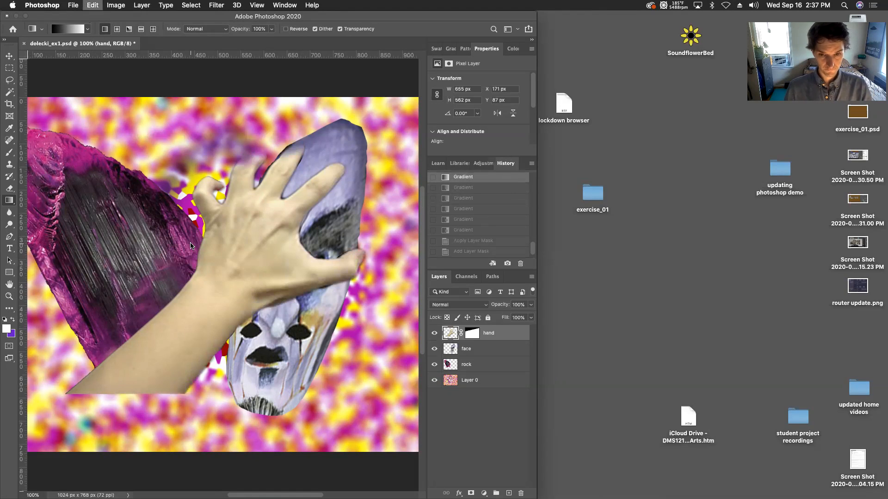
key("super+z")
key("super+z")
key("super+z")
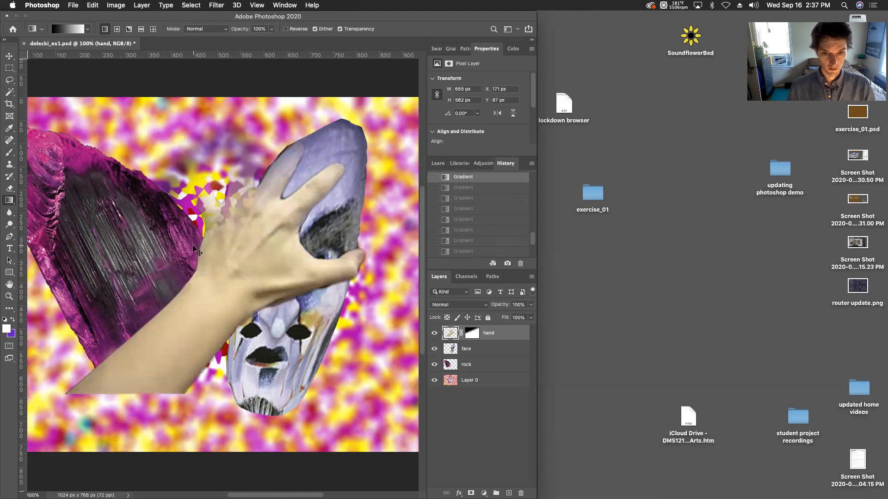
key("super+z")
key("super+z")
key("super+z")
key("super+z")
key("super+z")
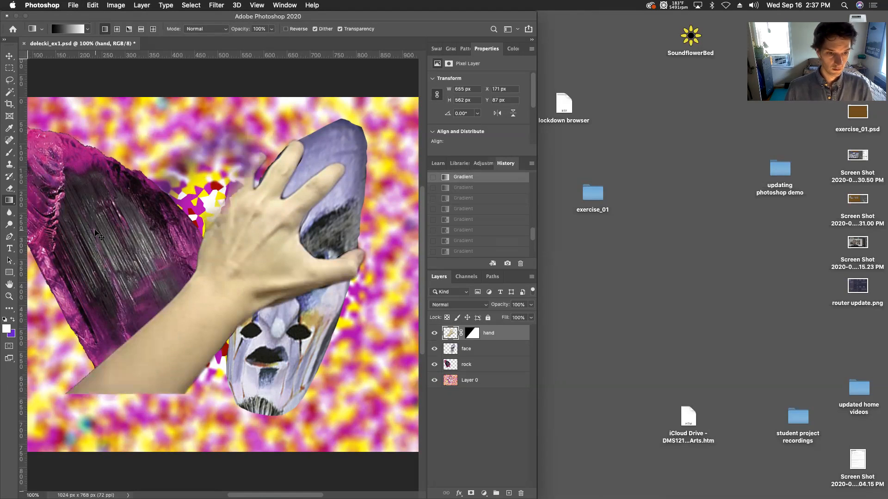
key("super+z")
key("super+z")
key("super+z")
key("super+z")
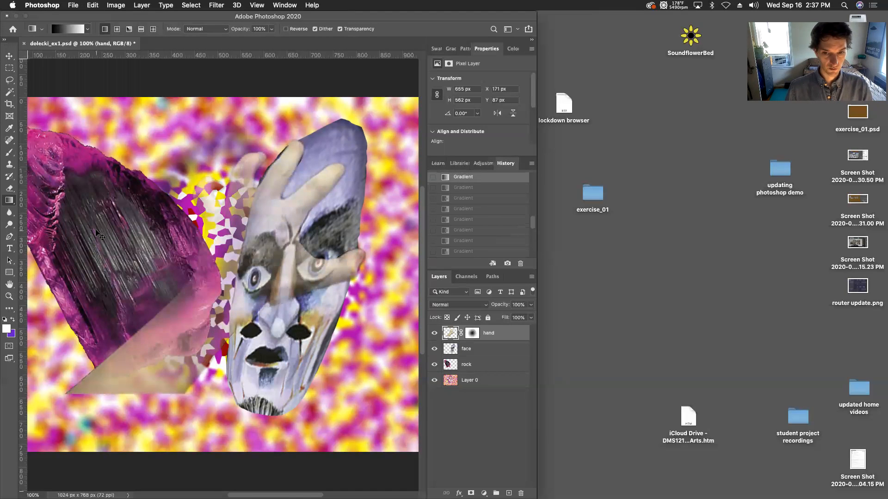
key("super+z")
key("super+z")
key("super+z")
key("super+z")
key("super+z")
key("super+z")
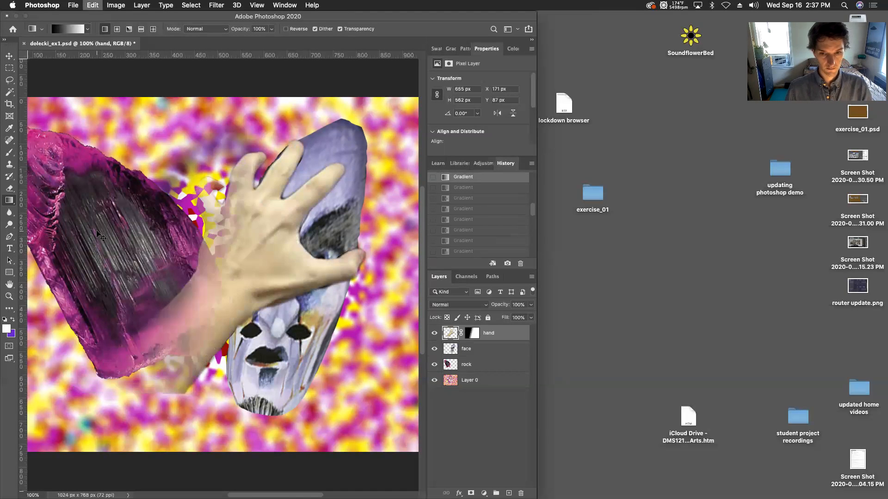
key("super+z")
key("super+z")
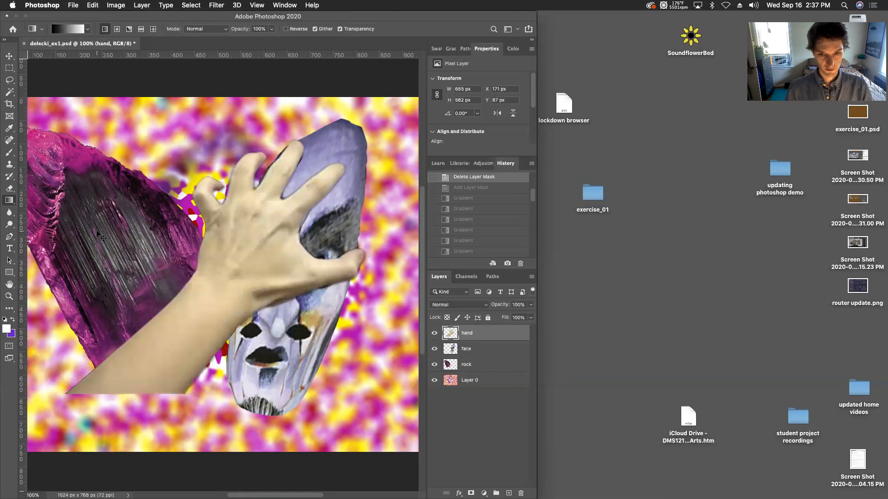
key("super+shift+z")
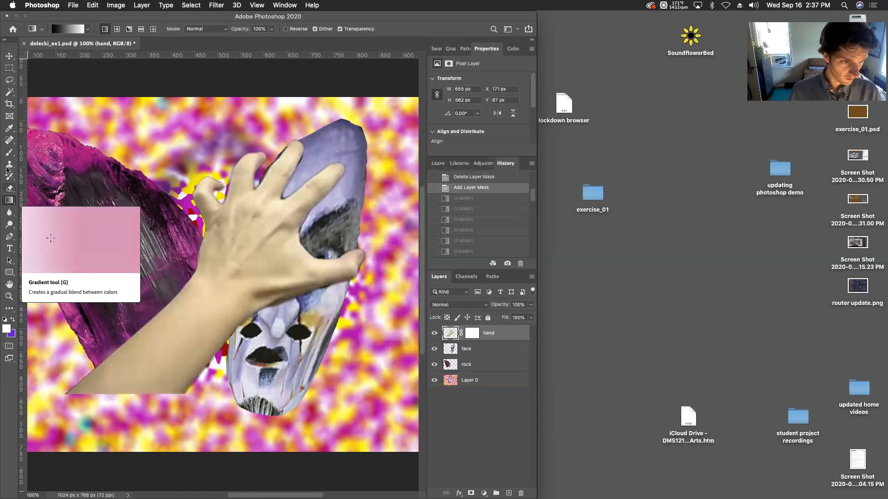
Select the Brush tool with a Soft Round tip, undoing a stroke painted on the wrong target
left_click_drag(9, 151, 44, 151)
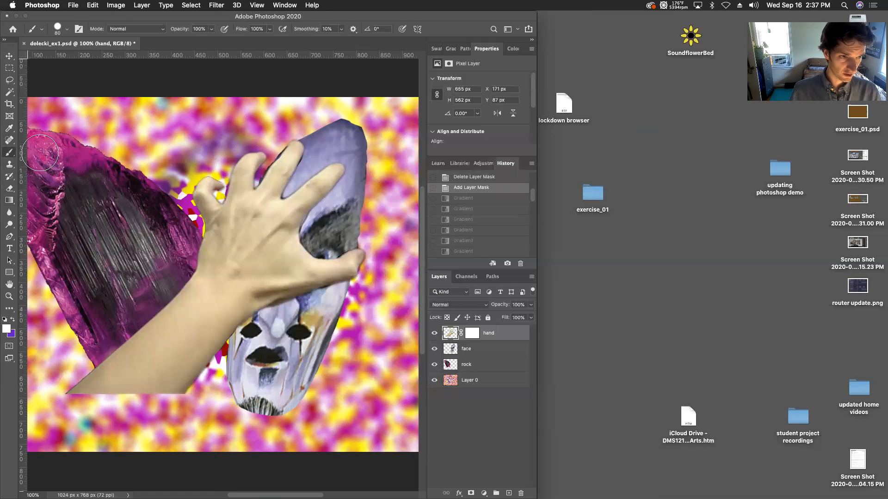
left_click(65, 28)
left_click(34, 122)
left_click(66, 28)
left_click_drag(65, 393, 110, 356)
key("super+z")
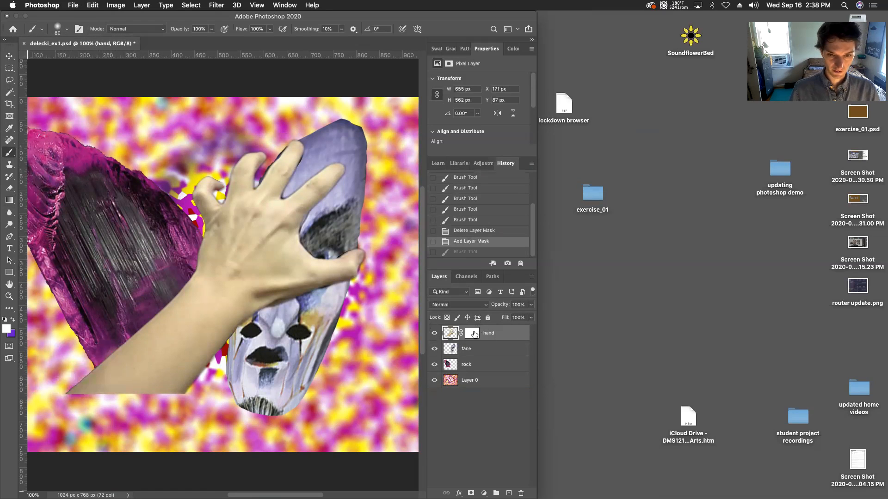
Paint on the hand's mask at 40 px to fade the lower-left edge and index finger
left_click(474, 334)
mouse_move(56, 385)
left_mouse_down()
mouse_move(104, 362)
mouse_move(186, 285)
mouse_move(200, 234)
mouse_move(186, 195)
mouse_move(190, 168)
mouse_move(219, 172)
left_mouse_up()
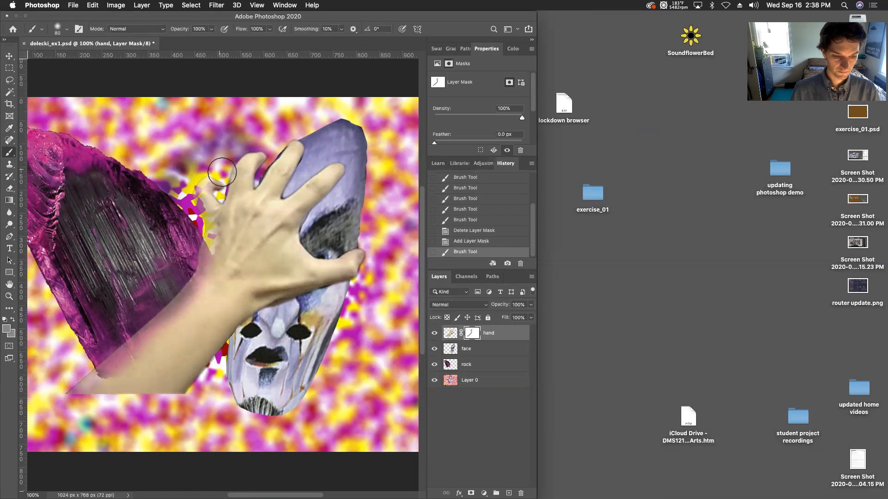
key("bracketleft")
key("bracketleft")
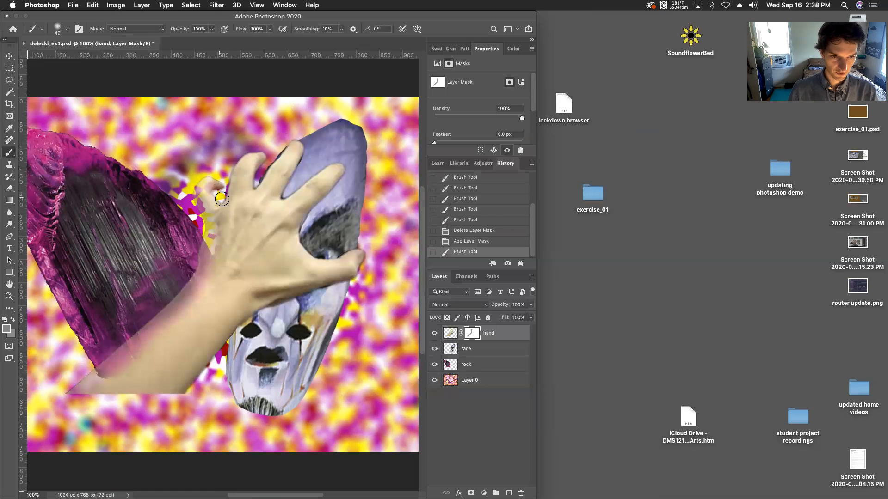
mouse_move(222, 199)
left_mouse_down()
mouse_move(242, 154)
mouse_move(264, 148)
mouse_move(257, 186)
mouse_move(296, 137)
mouse_move(304, 150)
mouse_move(281, 198)
mouse_move(320, 169)
mouse_move(346, 165)
mouse_move(297, 231)
mouse_move(298, 243)
mouse_move(326, 258)
mouse_move(365, 249)
mouse_move(364, 260)
mouse_move(341, 283)
mouse_move(239, 320)
mouse_move(188, 417)
left_mouse_up()
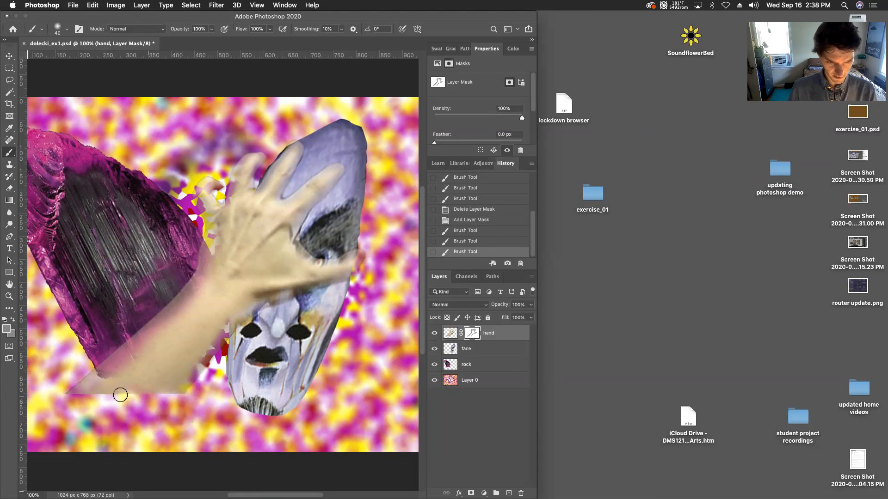
Zoom to 300% and soften the forearm's lower-left tip on the mask
left_click_drag(71, 392, 61, 395)
key("super+plus")
key("super+plus")
left_click_drag(94, 361, 223, 275)
left_click_drag(218, 278, 150, 351)
left_click_drag(180, 321, 136, 366)
mouse_move(169, 324)
left_mouse_down()
mouse_move(111, 388)
mouse_move(151, 355)
mouse_move(128, 375)
left_mouse_up()
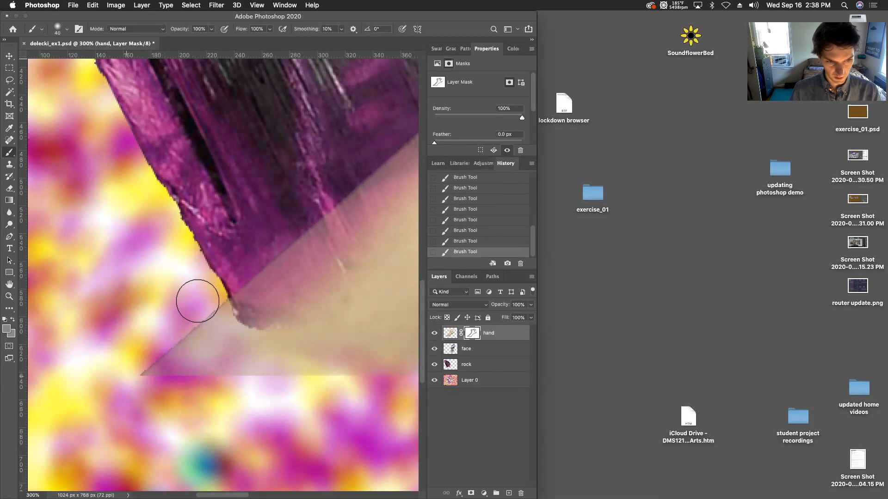
Set the foreground colour to black
left_click(5, 329)
left_click(121, 382)
left_click(334, 242)
Paint the hand mask along the rock's lower-left edge to hide the tan forearm, undoing stray strokes
mouse_move(225, 331)
left_mouse_down()
mouse_move(211, 321)
mouse_move(171, 340)
mouse_move(180, 315)
mouse_move(193, 309)
mouse_move(160, 334)
left_mouse_up()
key("super+z")
key("super+z")
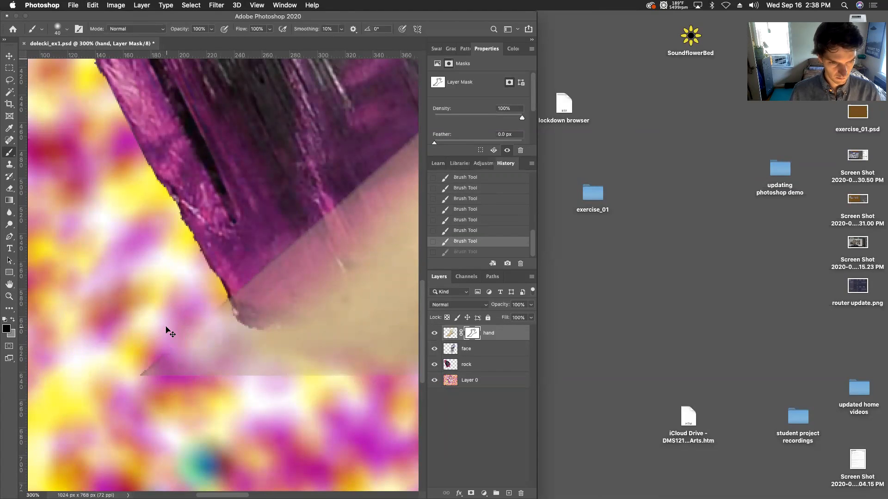
key("super+z")
left_click_drag(179, 330, 304, 207)
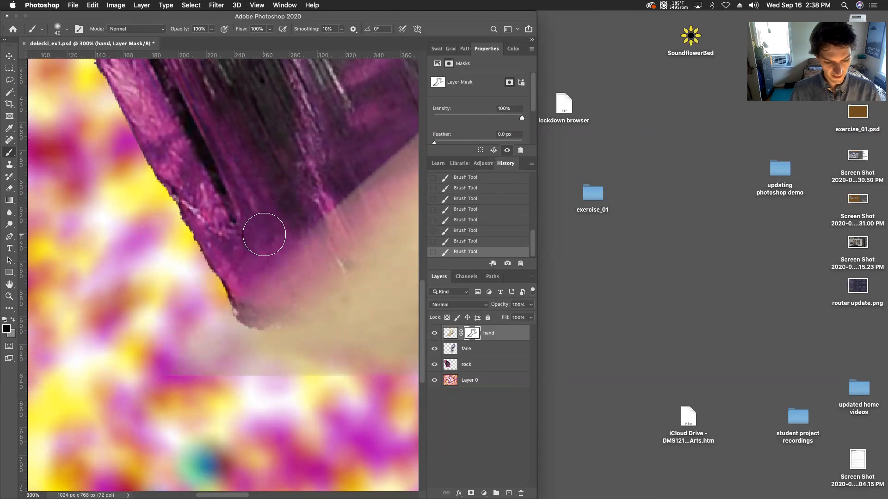
key("super+minus")
key("super+minus")
key("super+minus")
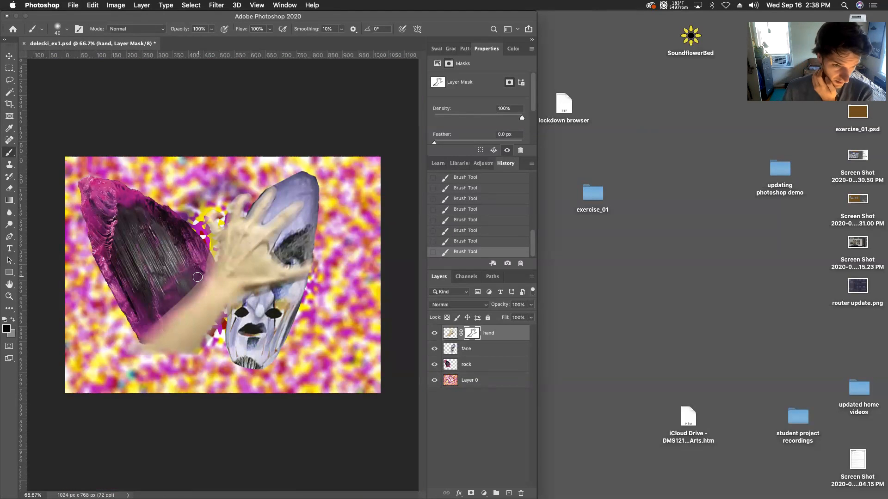
mouse_move(155, 317)
left_mouse_down()
mouse_move(193, 282)
mouse_move(165, 268)
left_mouse_up()
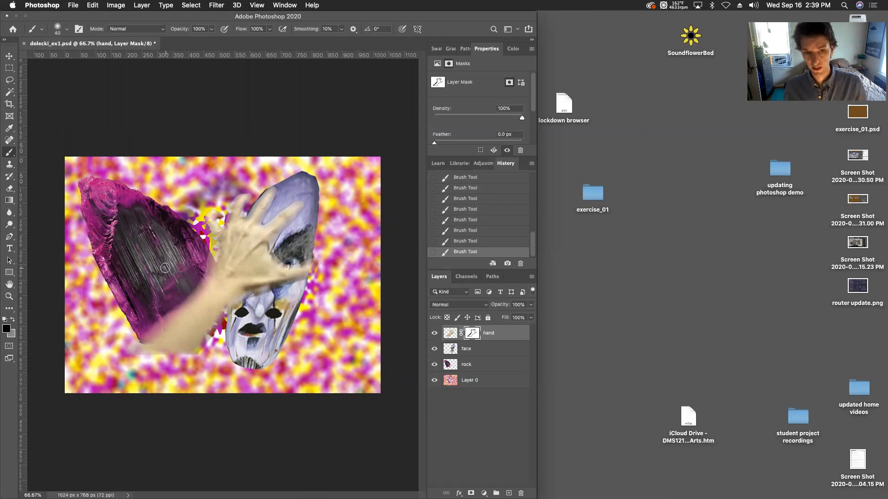
key("super+z")
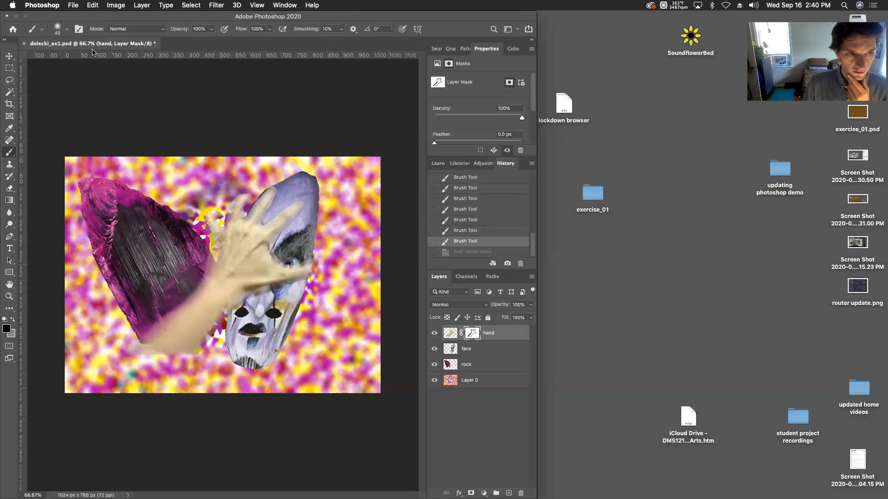
Place heart.jpg from the exercise_01 folder as an embedded object
left_click(75, 5)
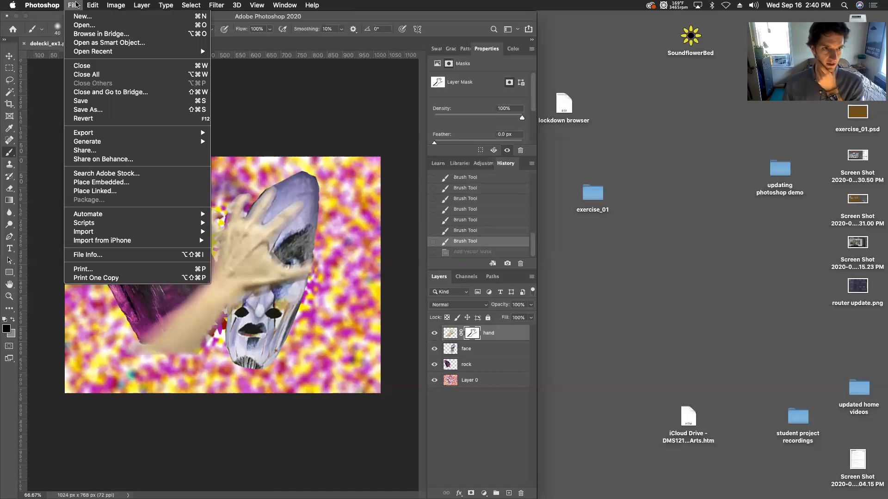
left_click(118, 183)
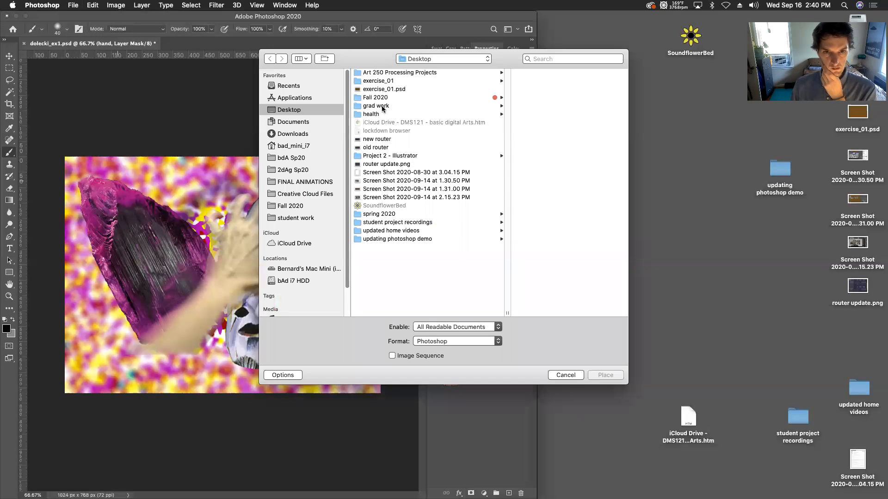
left_click(383, 98)
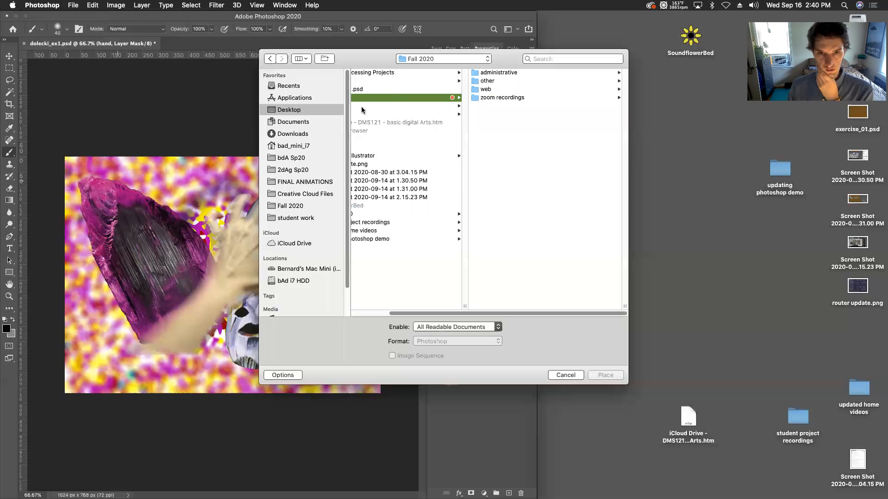
scroll(357, 144, "left", 3)
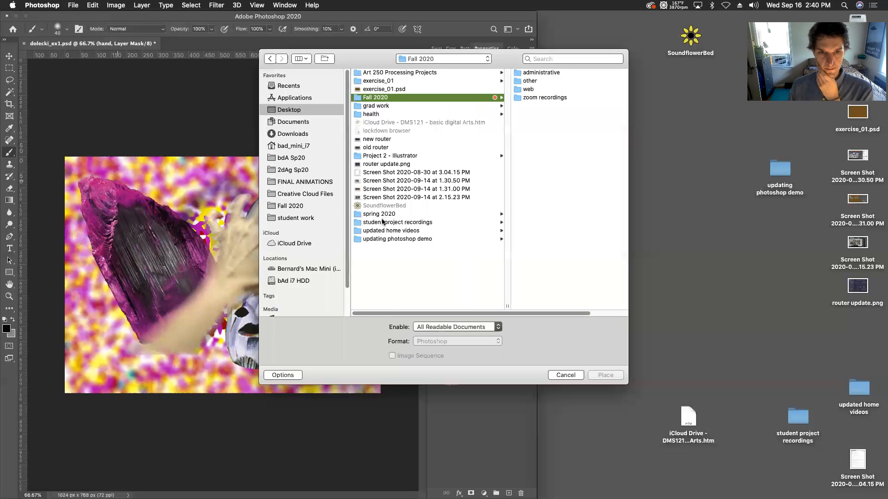
left_click(387, 81)
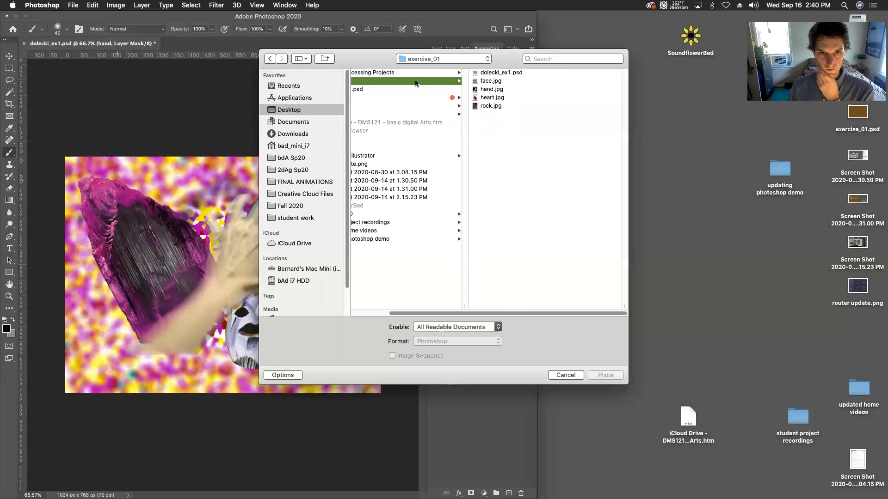
left_click(488, 97)
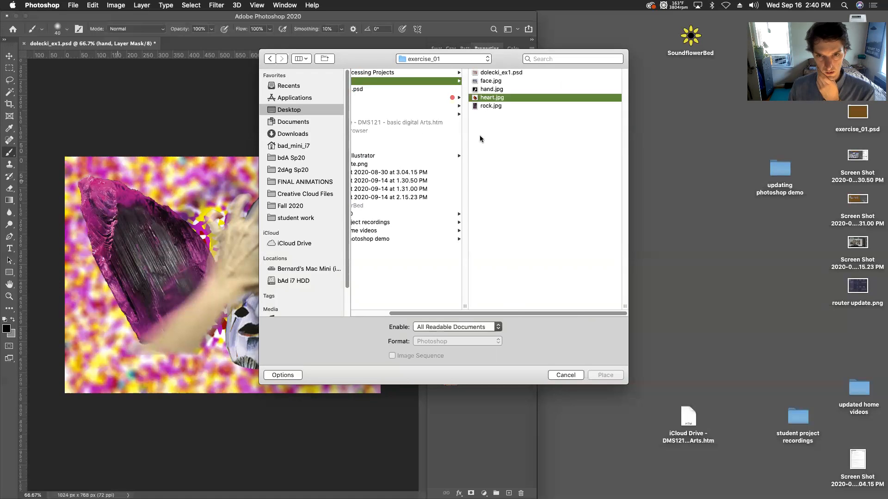
left_click(601, 375)
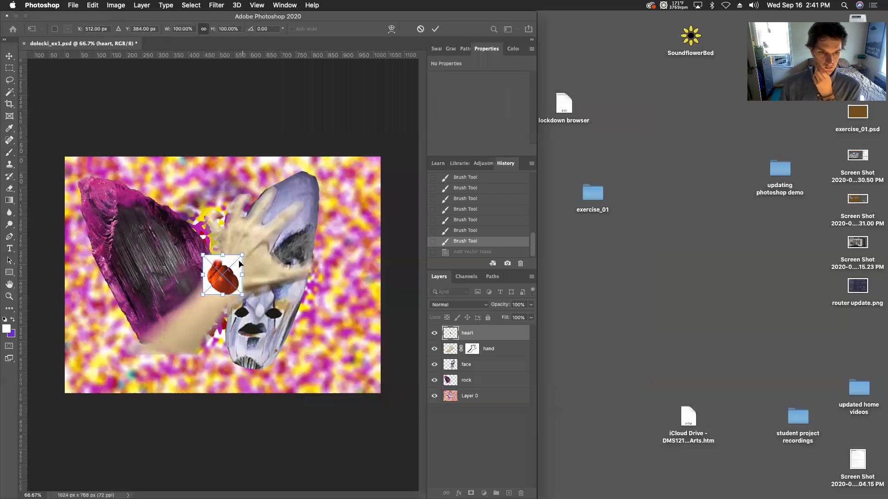
Enlarge the heart to cover most of the canvas and commit the placement
left_click_drag(243, 252, 331, 175)
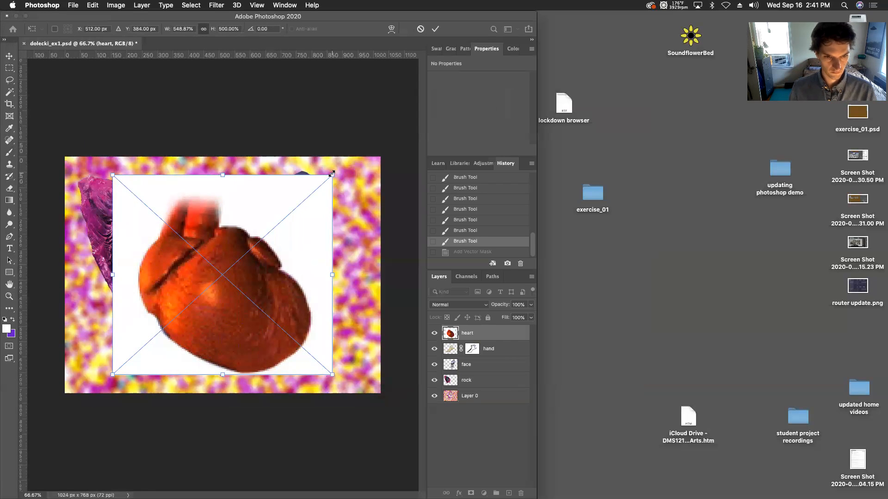
key("Return")
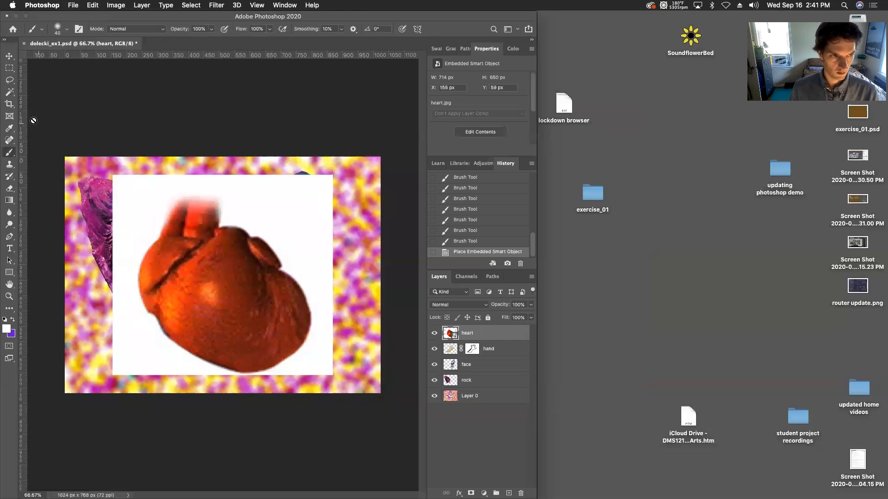
left_click(9, 92)
Select the white area around the heart with the Magic Wand at tolerance 50
left_click(293, 209)
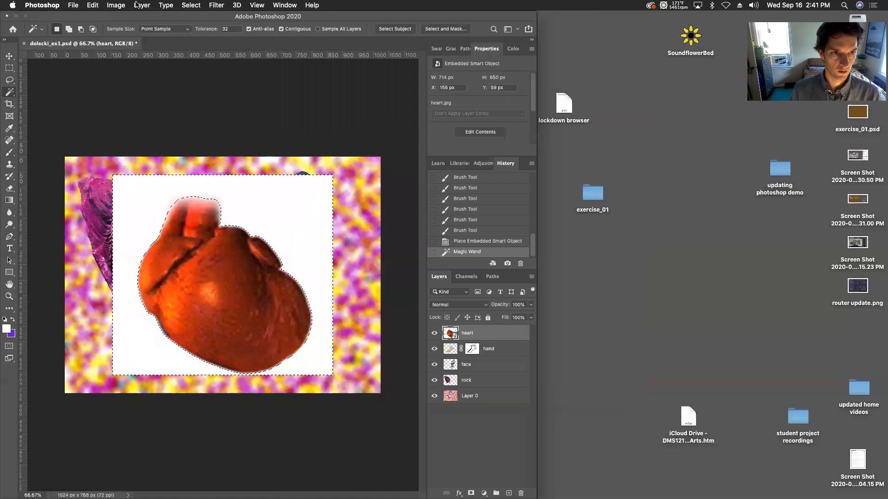
left_click(193, 5)
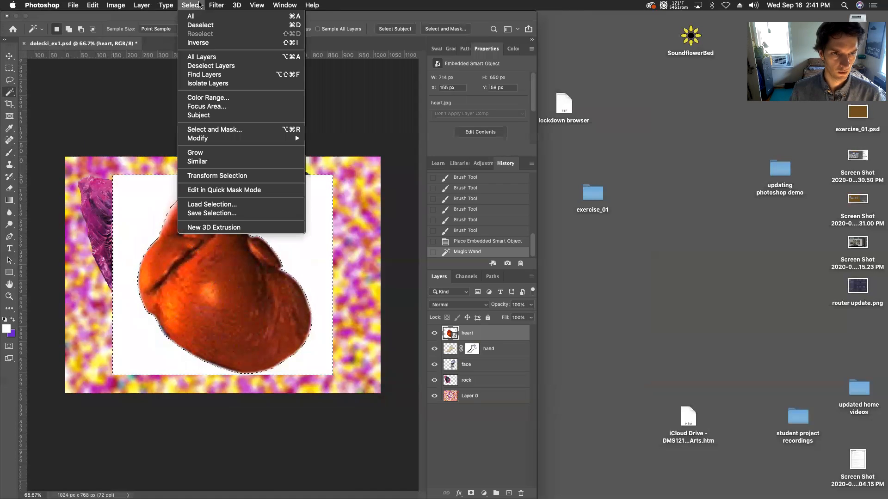
left_click(197, 152)
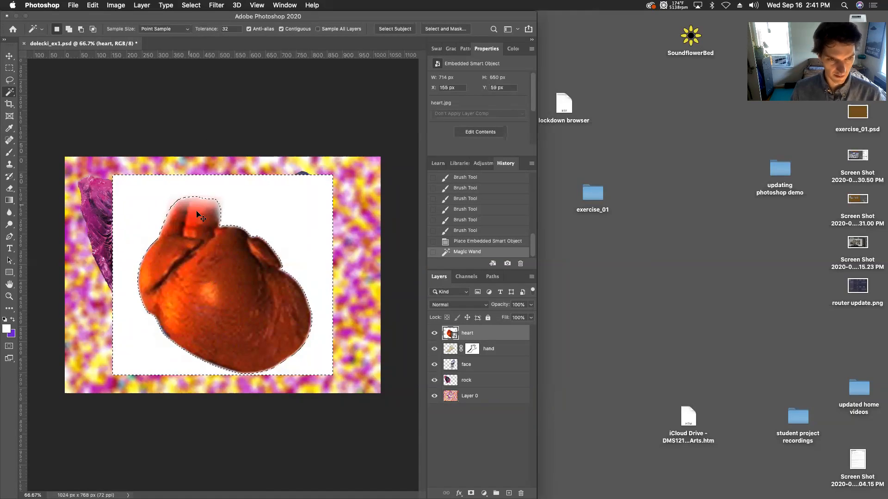
key("super+equal")
key("super+equal")
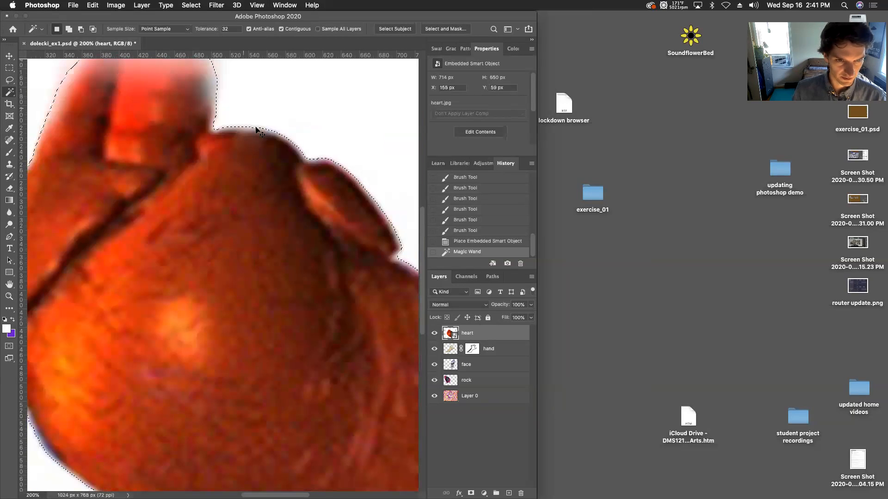
key("super+minus")
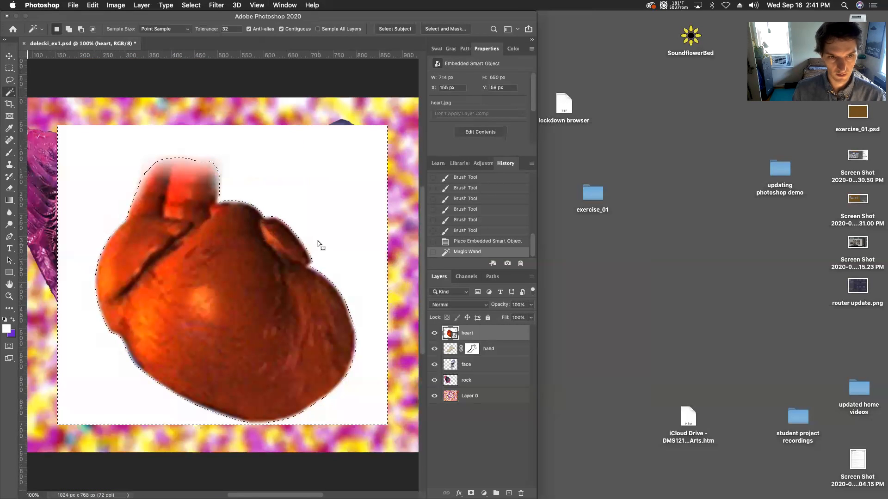
left_click(221, 28)
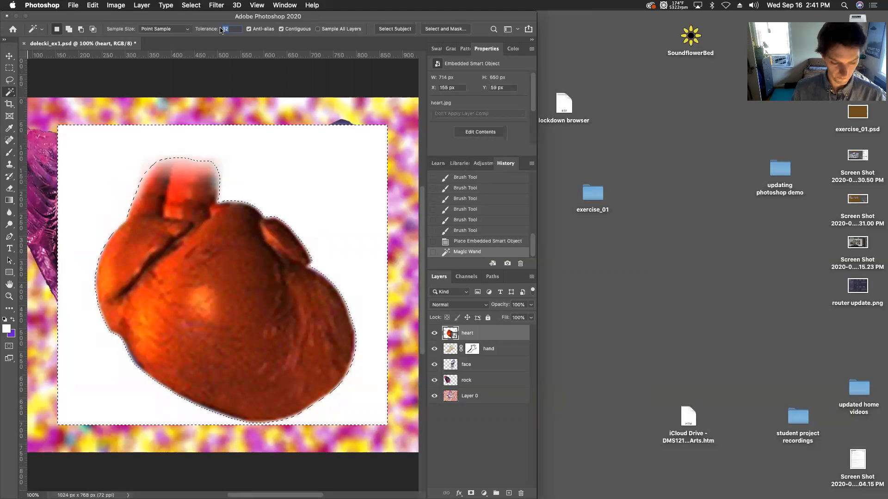
type("50")
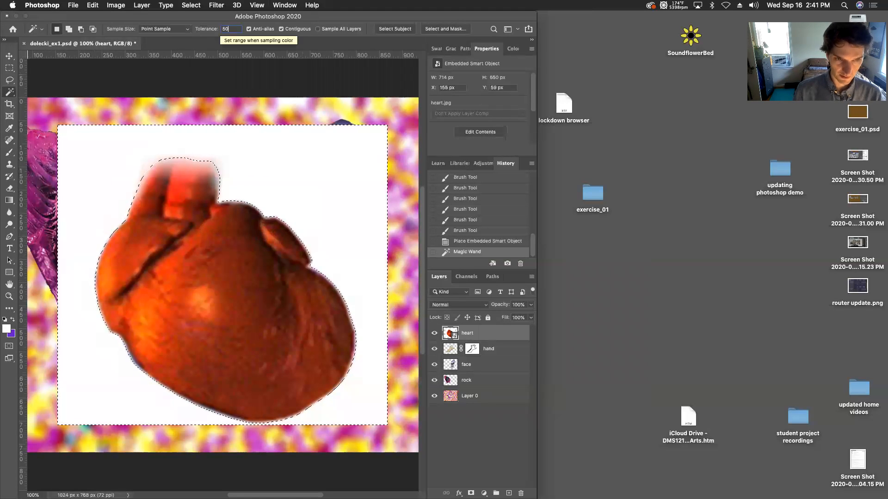
left_click(278, 136)
left_click(279, 138)
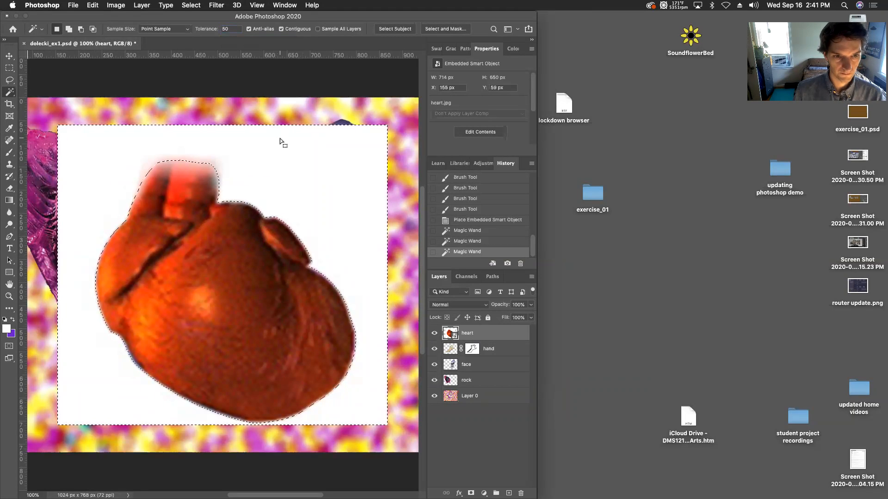
Feather the selection by 4 pixels
left_click(213, 5)
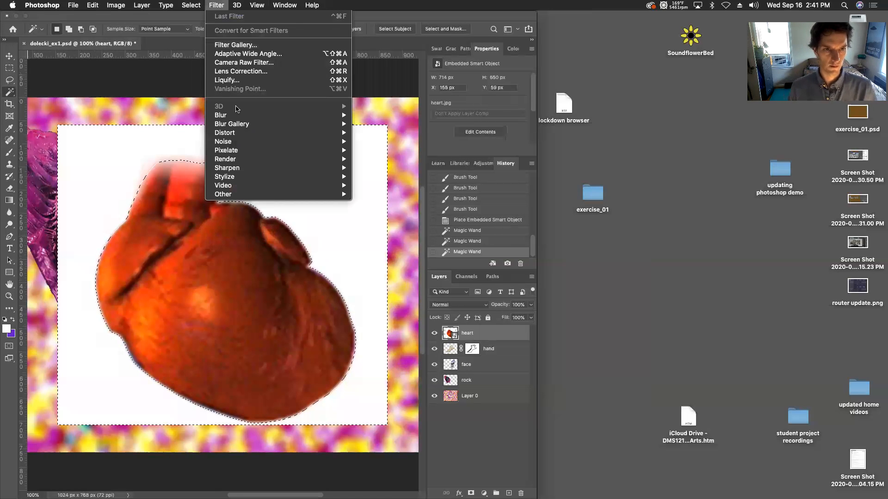
mouse_move(178, 4)
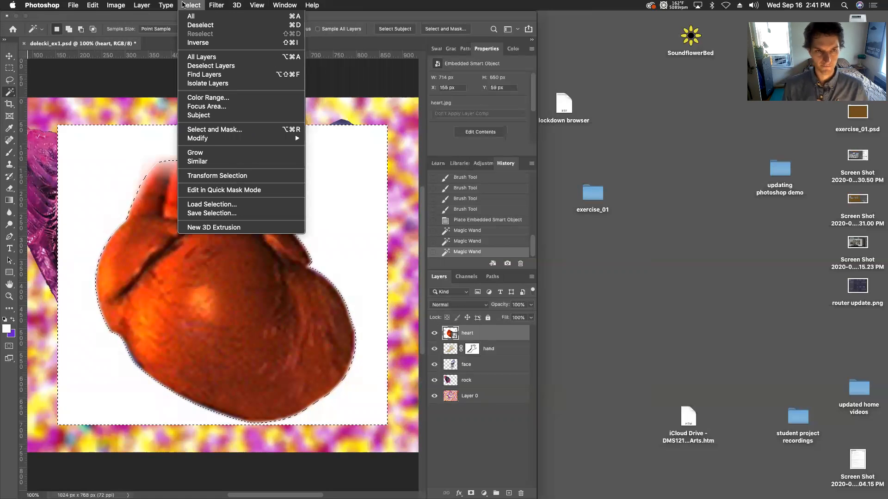
mouse_move(220, 142)
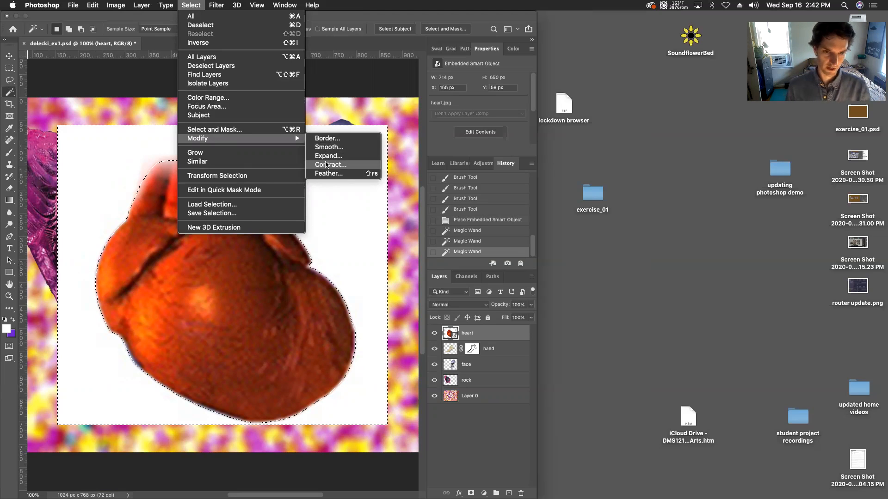
left_click(327, 174)
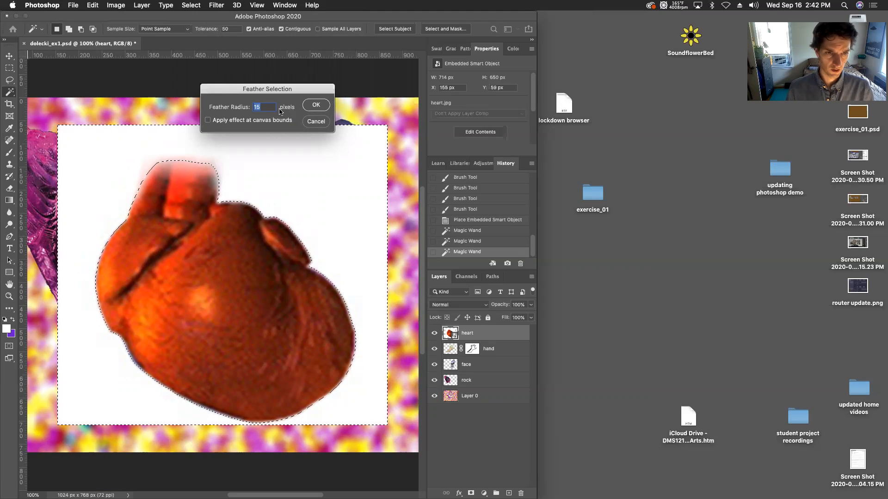
type("4")
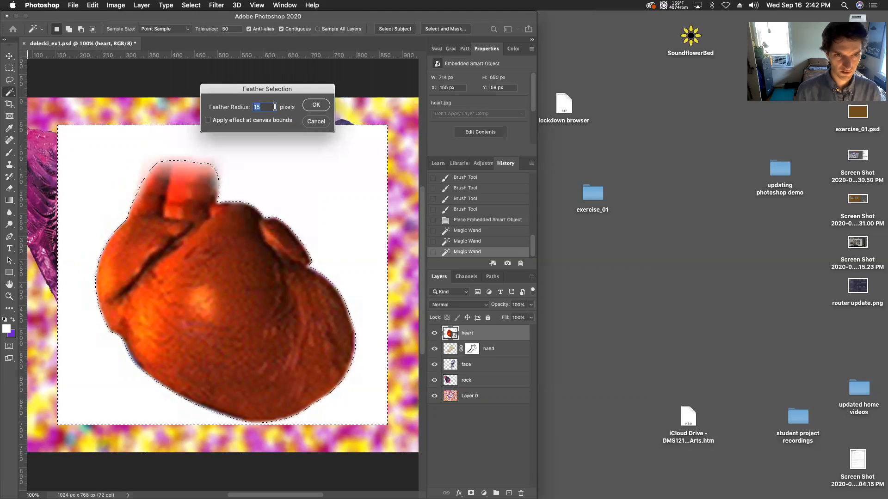
left_click(316, 106)
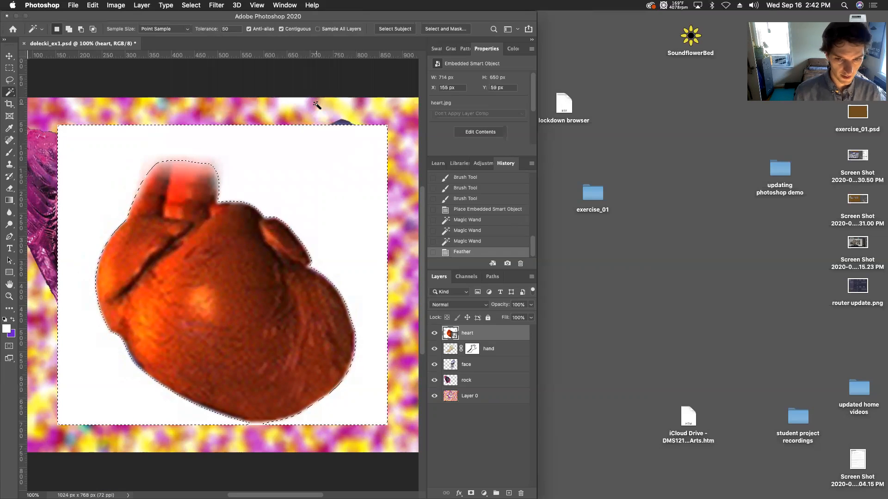
Rasterize the heart layer and delete its selected white background
right_click(454, 331)
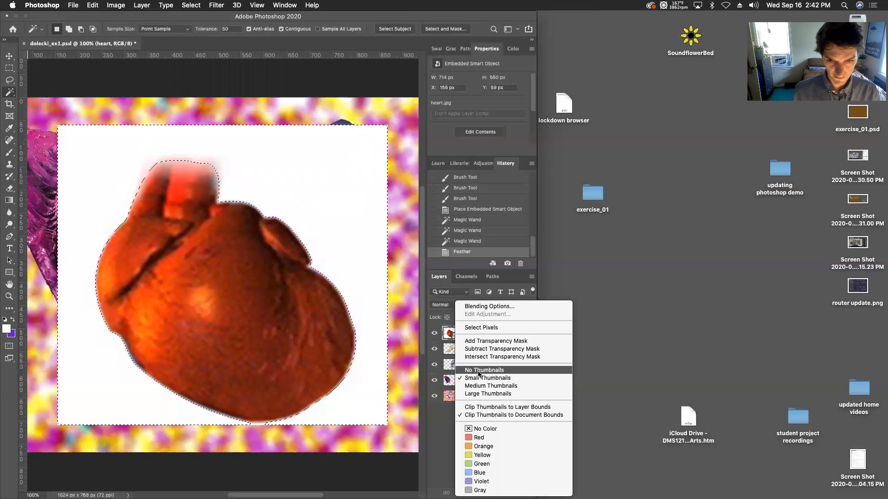
left_click(447, 319)
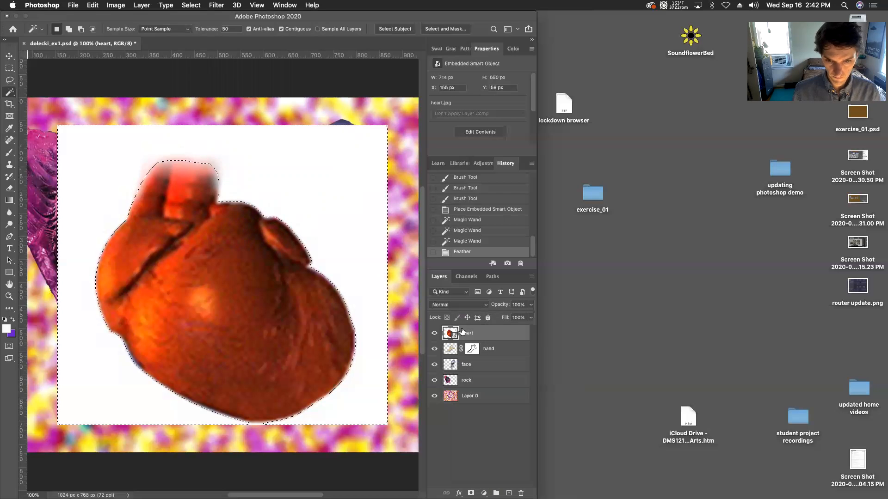
right_click(463, 331)
left_click(491, 256)
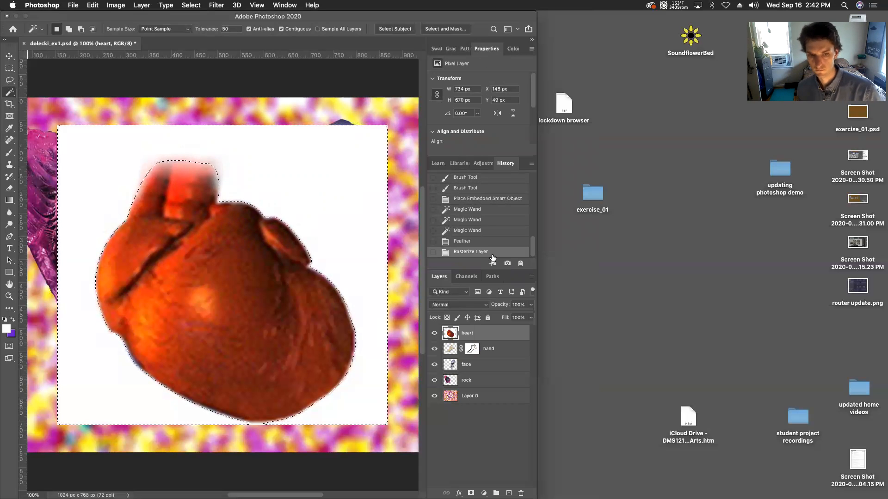
key("Delete")
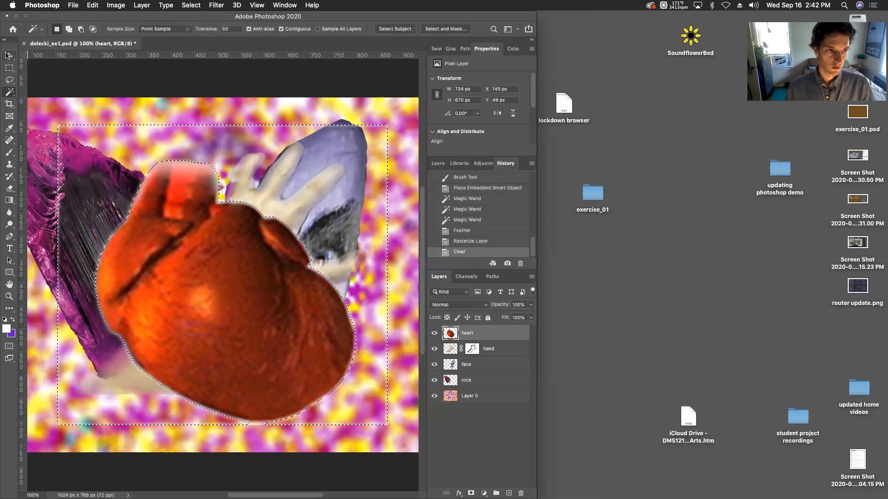
Deselect, then Magic Wand and delete the leftover white pixels around the heart
left_click(9, 56)
left_click(9, 68)
left_click(177, 270)
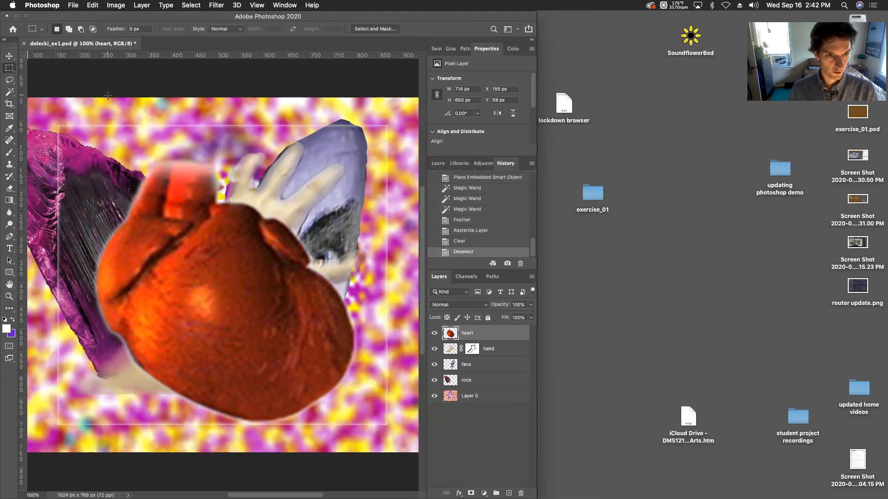
left_click(9, 93)
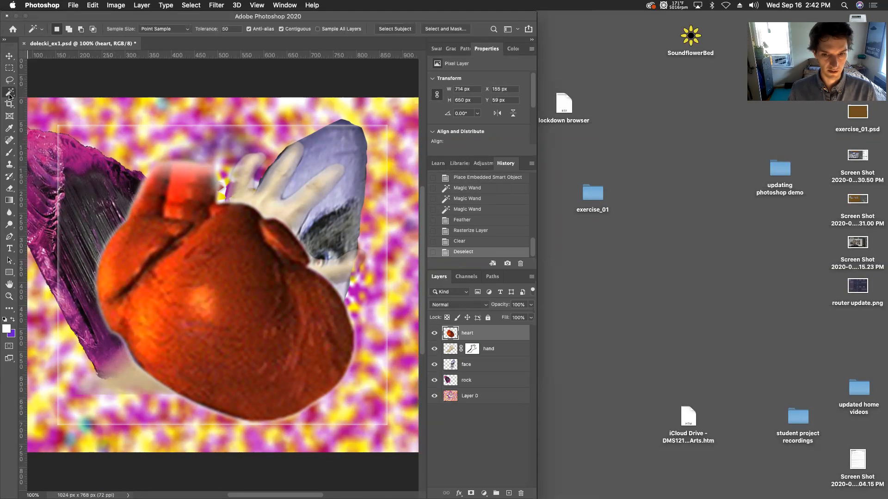
left_click(60, 123)
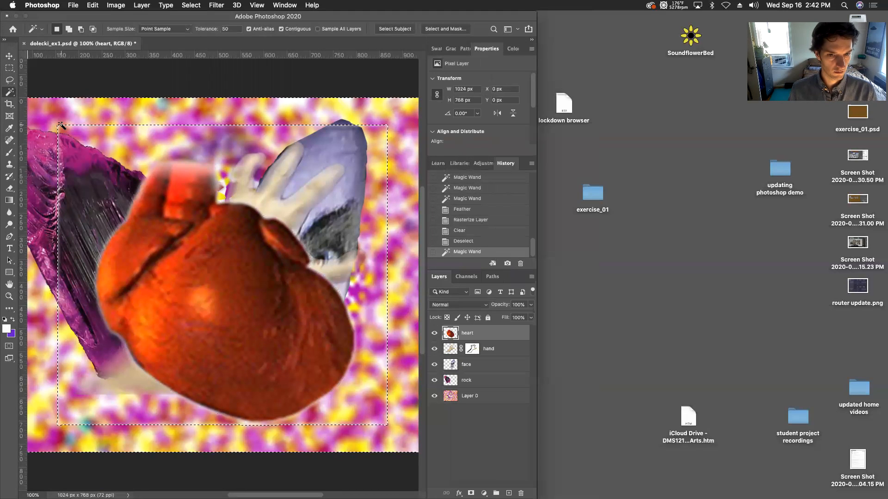
left_click(59, 131, "shift")
key("Delete")
left_click(59, 132)
key("cmd+d")
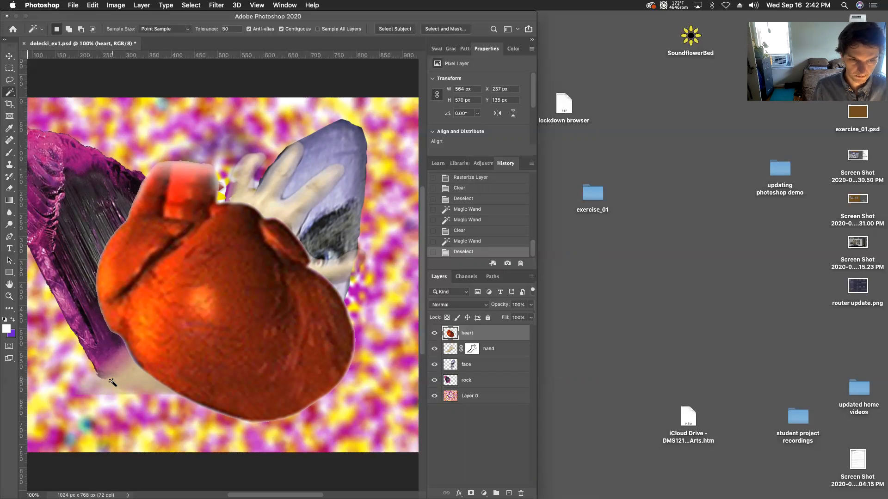
left_click(9, 189)
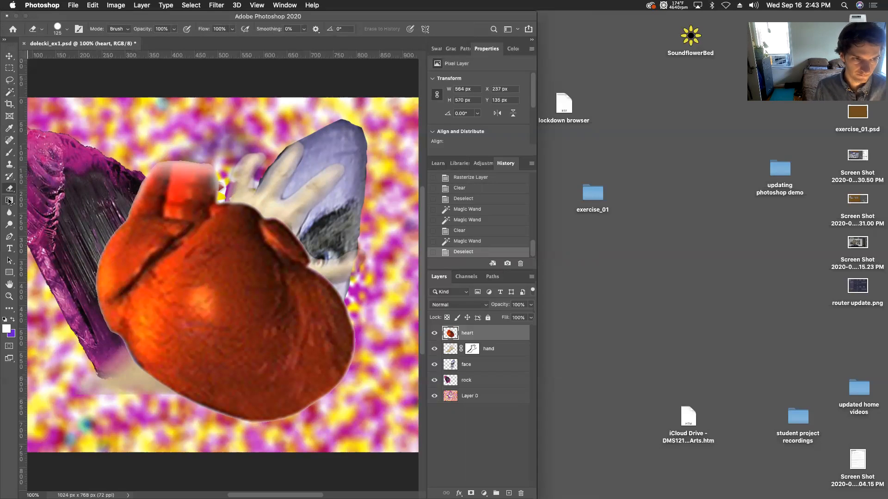
Move the face layer to the top of the layer stack
mouse_move(4, 69)
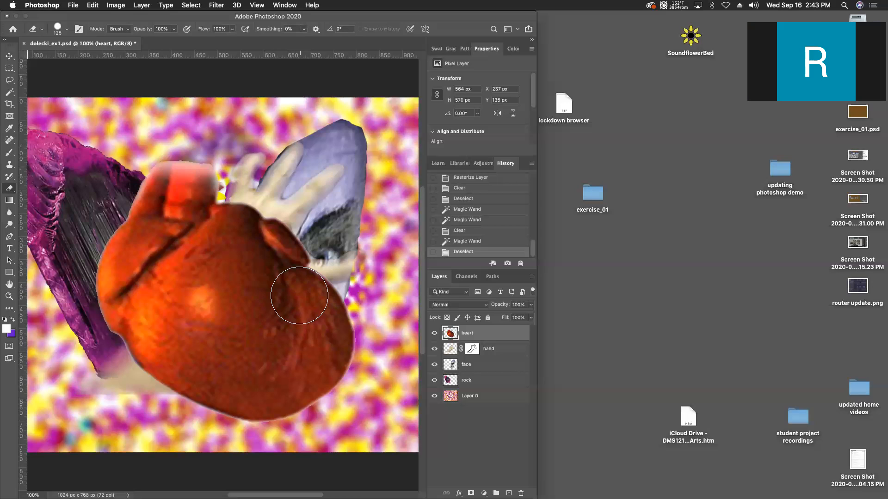
left_click(459, 367)
left_click_drag(462, 364, 467, 329)
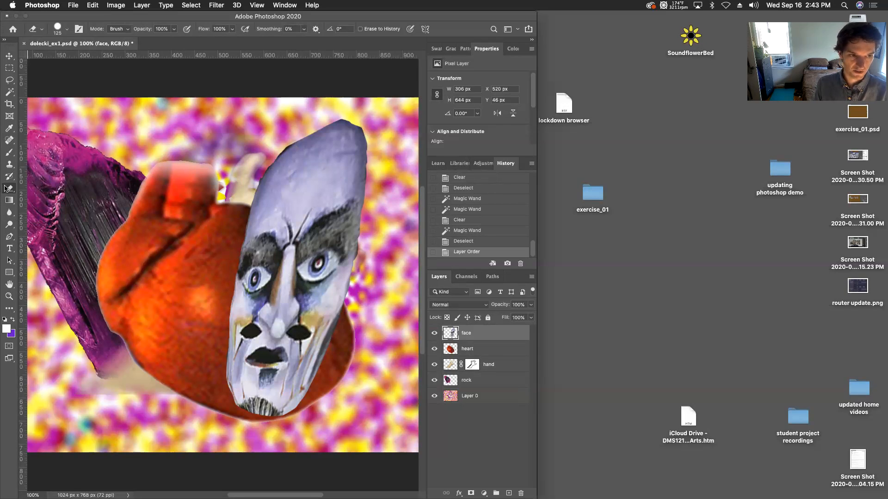
Try erasing the face's eyes and moving it, undo that, then place the heart above face
key("bracketleft")
key("bracketleft")
key("bracketleft")
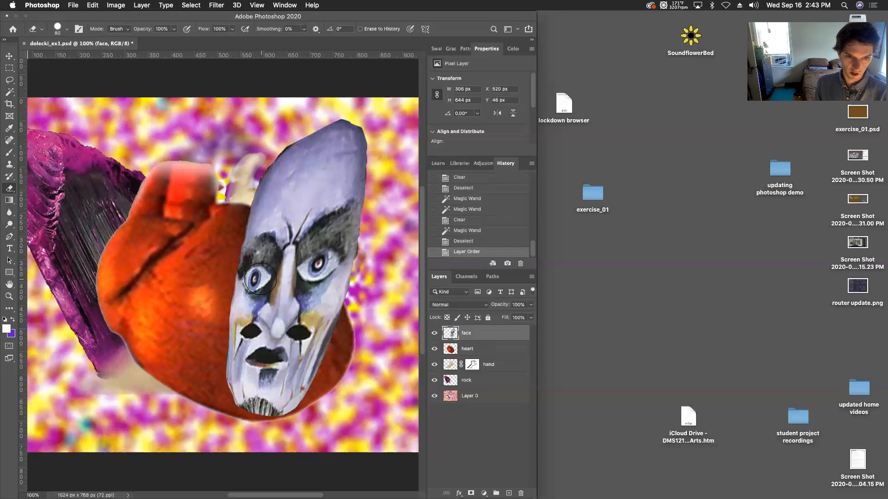
left_click(260, 278)
key("bracketleft")
left_click(317, 266)
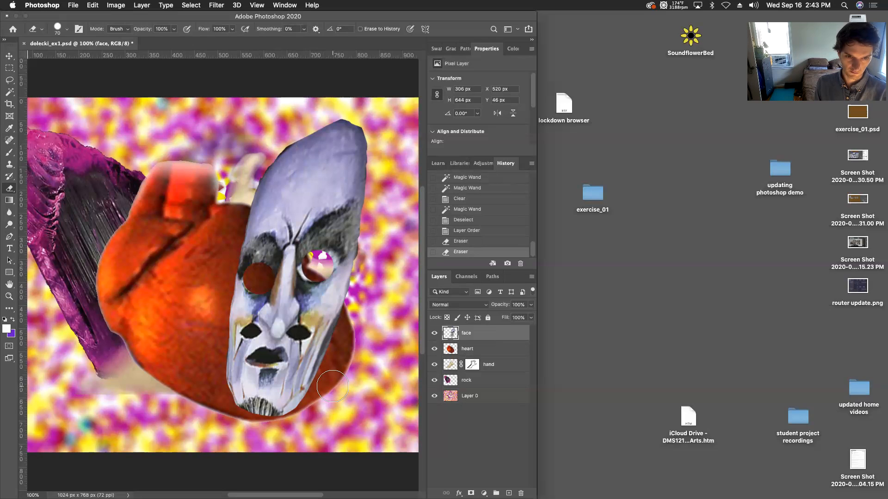
left_click(9, 55)
left_click_drag(278, 188, 329, 146)
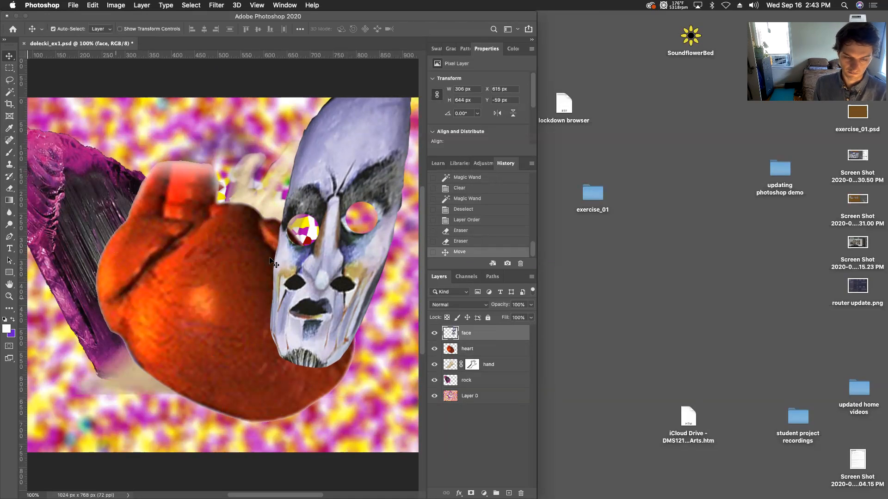
left_click_drag(328, 187, 291, 320)
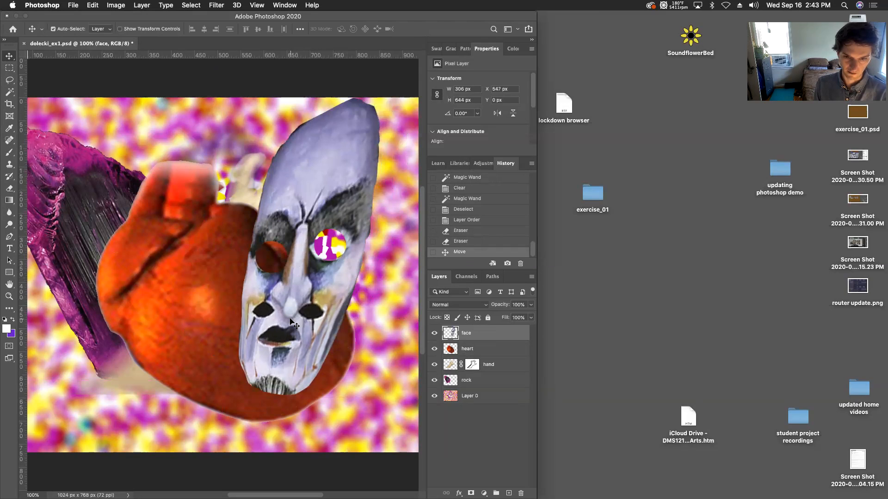
key("super+z")
key("super+z")
key("super+z")
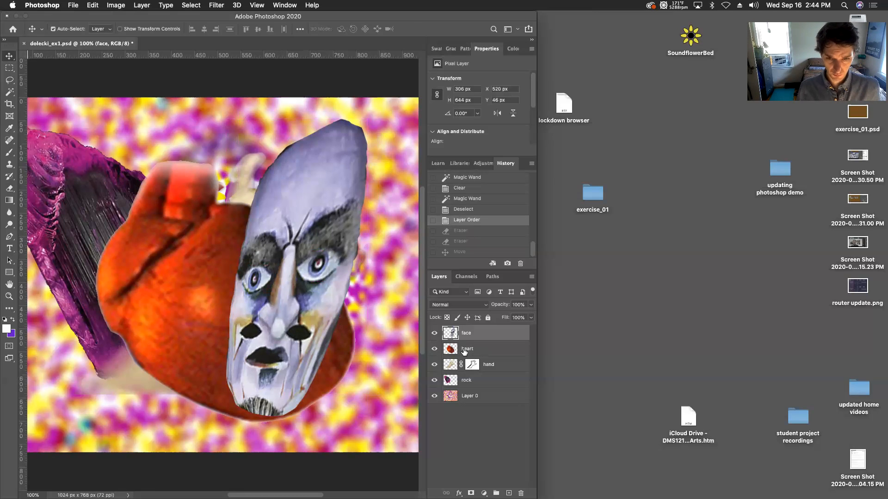
left_click_drag(464, 351, 460, 334)
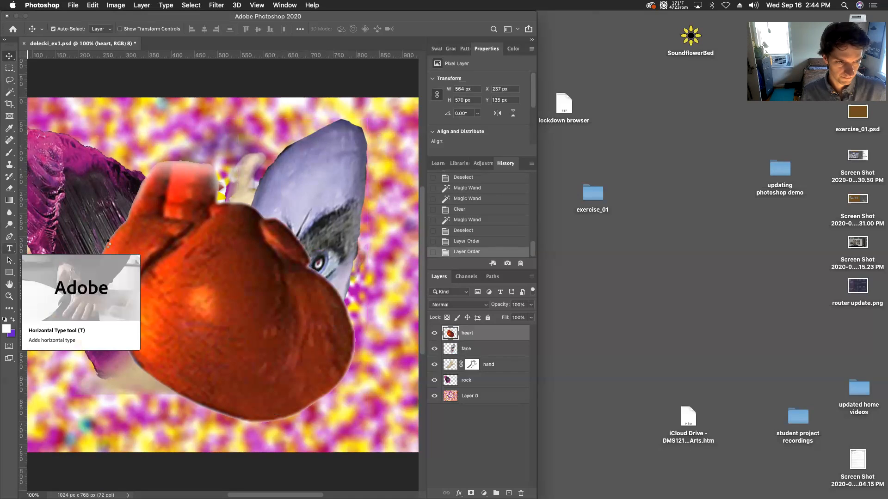
Add a trial 'Lorem Ipsum' text layer, try 48 pt, then revert to 25 pt
left_click(10, 249)
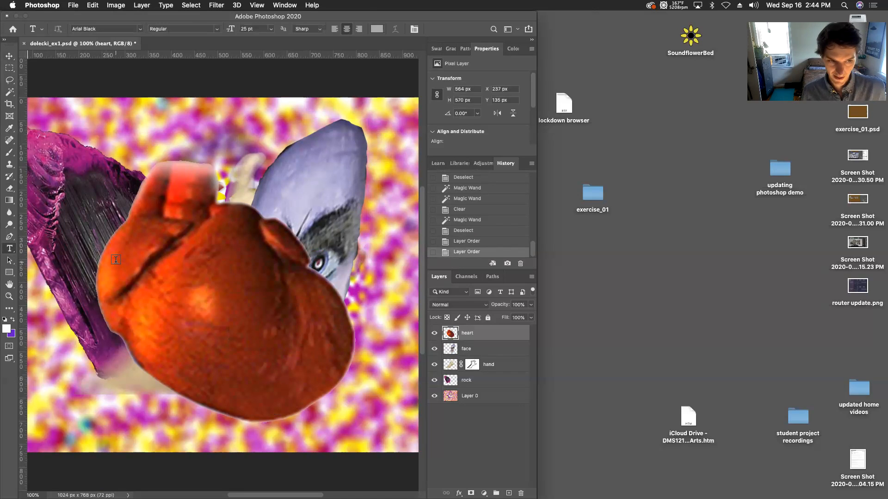
left_click(115, 260)
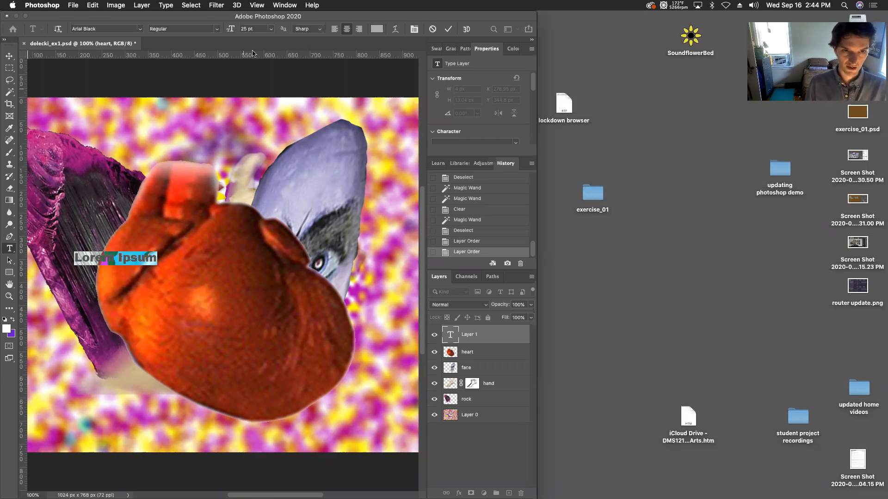
left_click(271, 29)
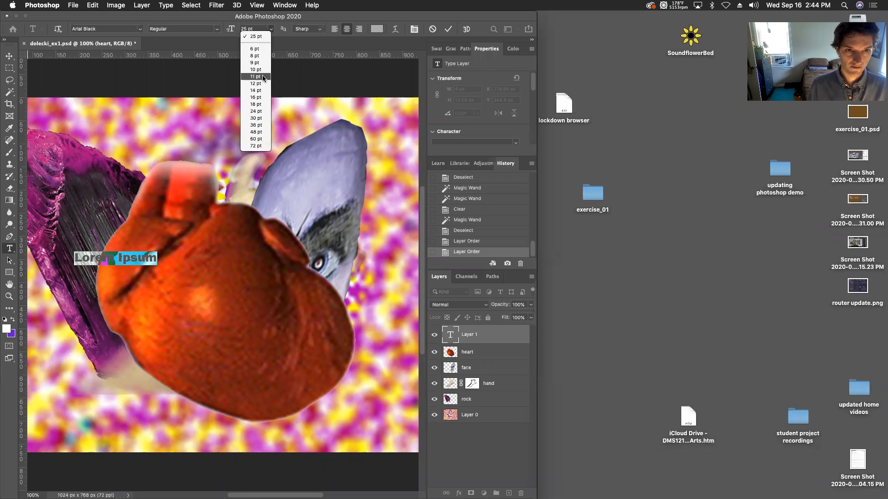
left_click(259, 133)
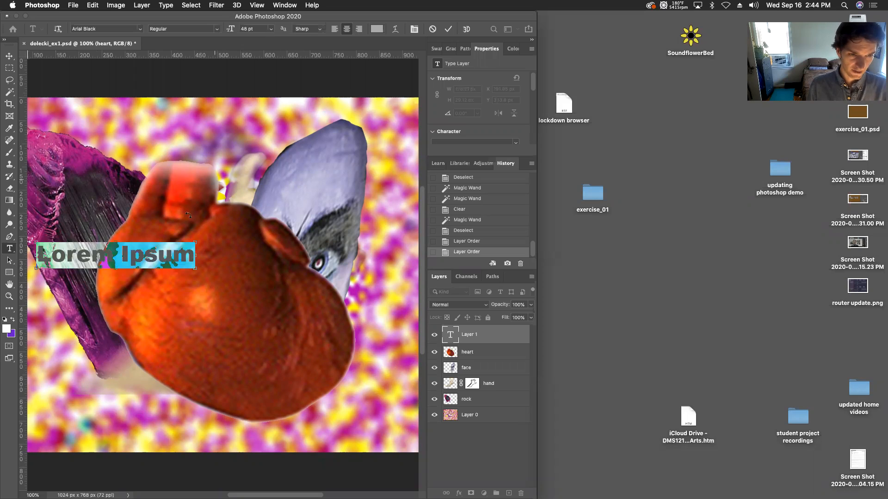
key("super+z")
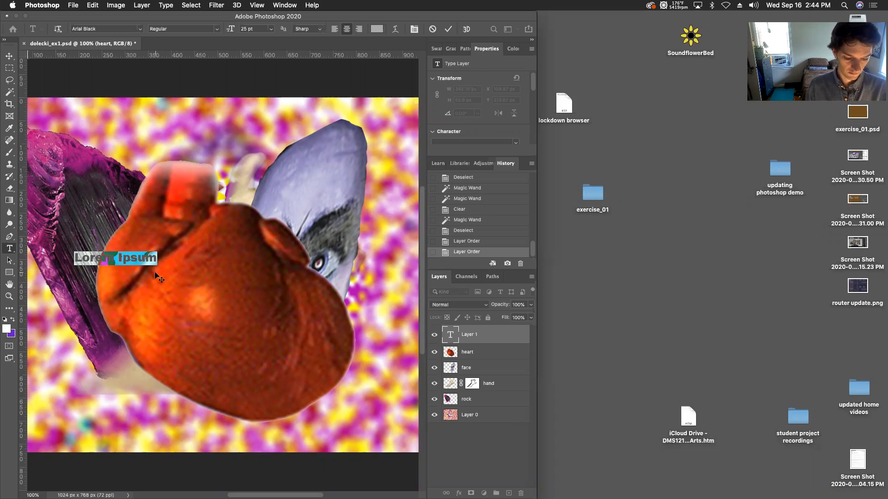
Clear the placeholder text and delete the empty type layer Layer 1
key("BackSpace")
left_click(8, 56)
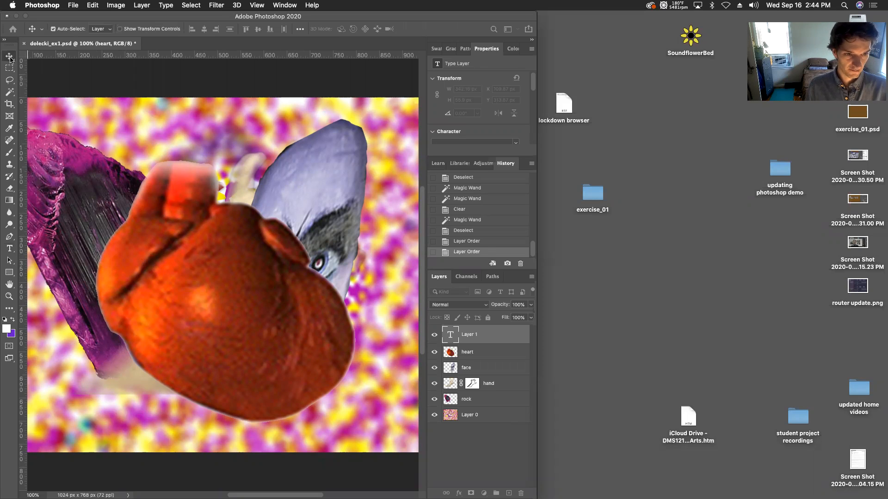
left_click(521, 493)
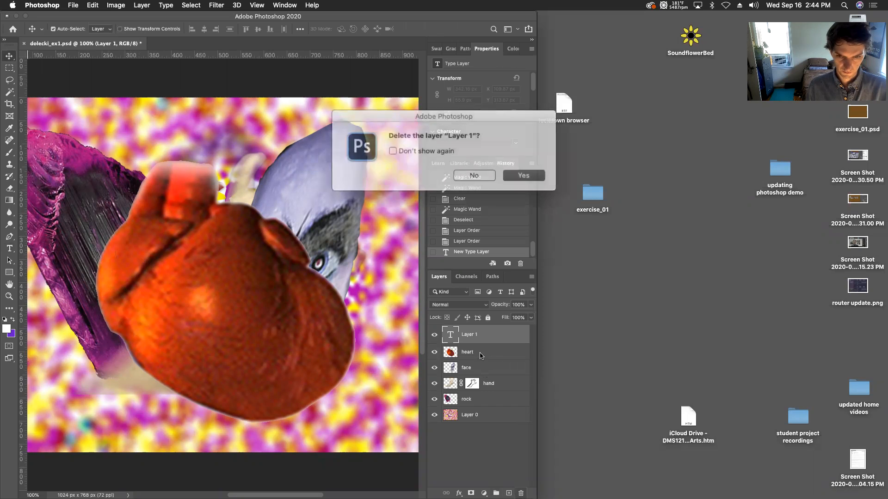
left_click(524, 172)
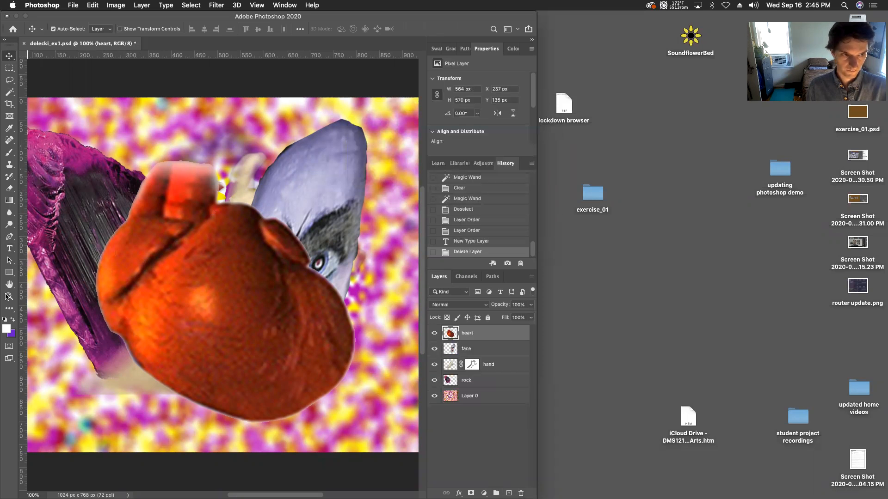
left_click(9, 248)
left_click_drag(108, 206, 311, 317)
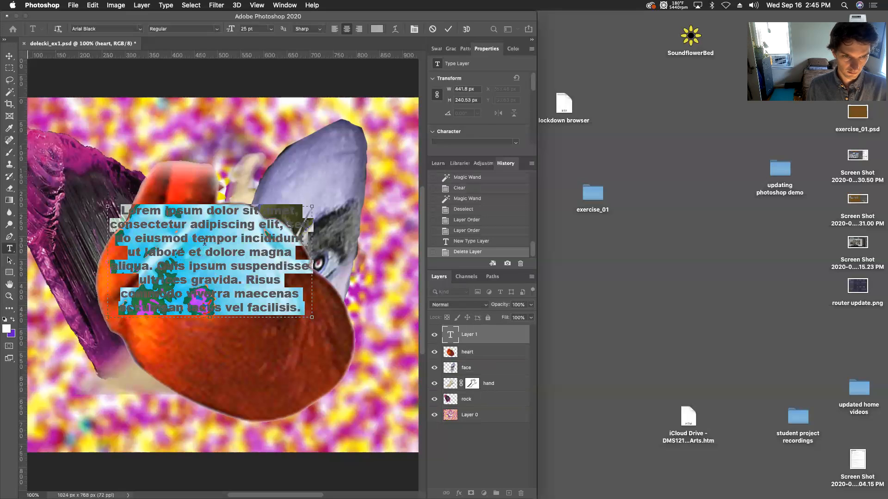
left_click(259, 29)
type("3000")
key("Return")
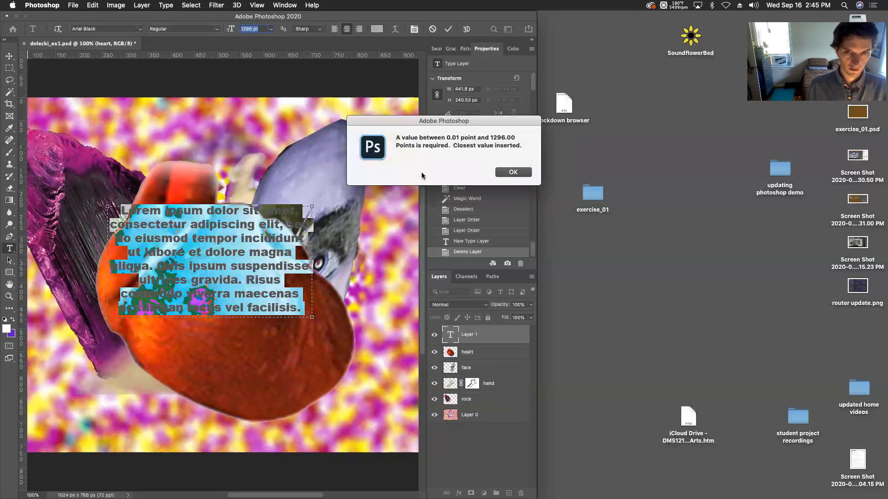
left_click(514, 175)
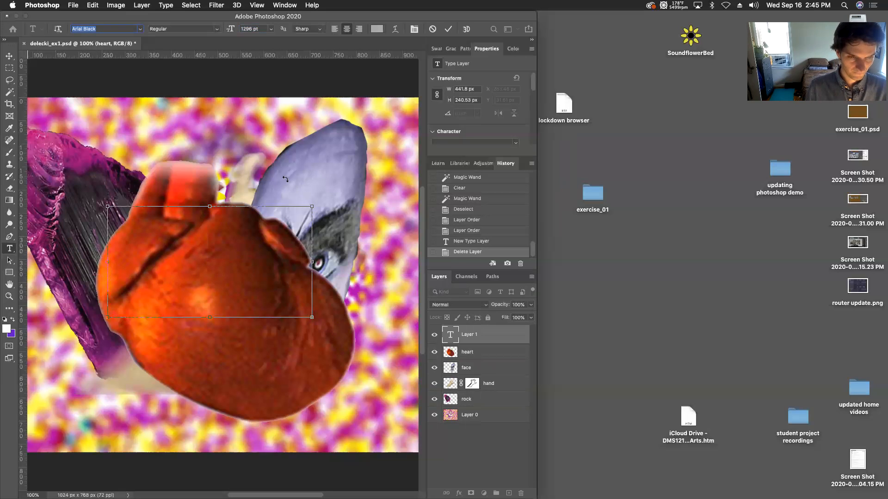
key("super+z")
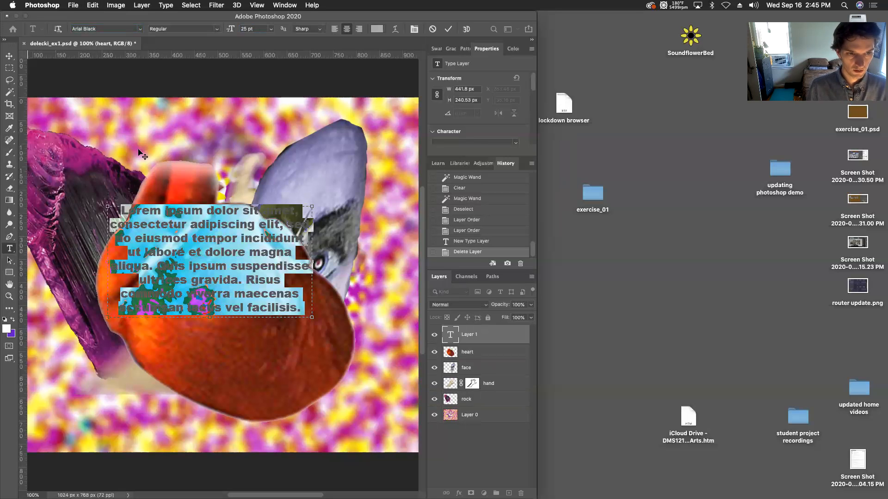
key("super+Return")
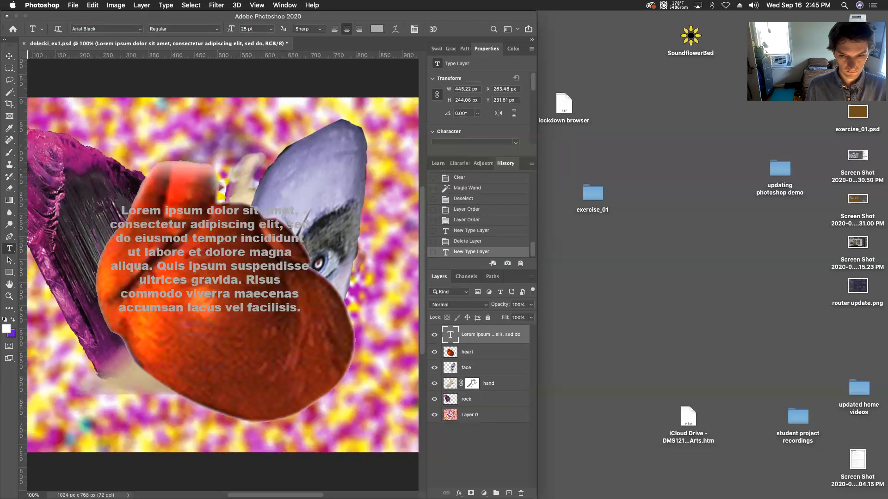
left_click(521, 494)
left_click(514, 175)
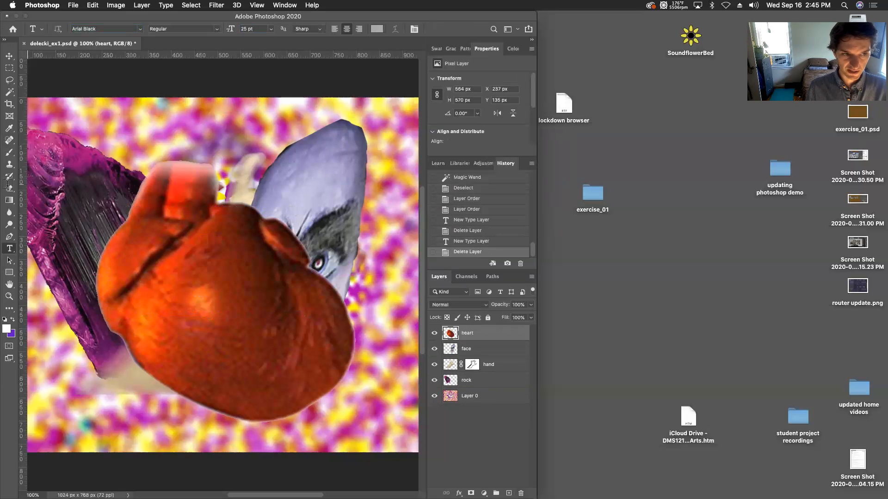
Type the word 'heart' on the canvas and select all of it
left_click(127, 246)
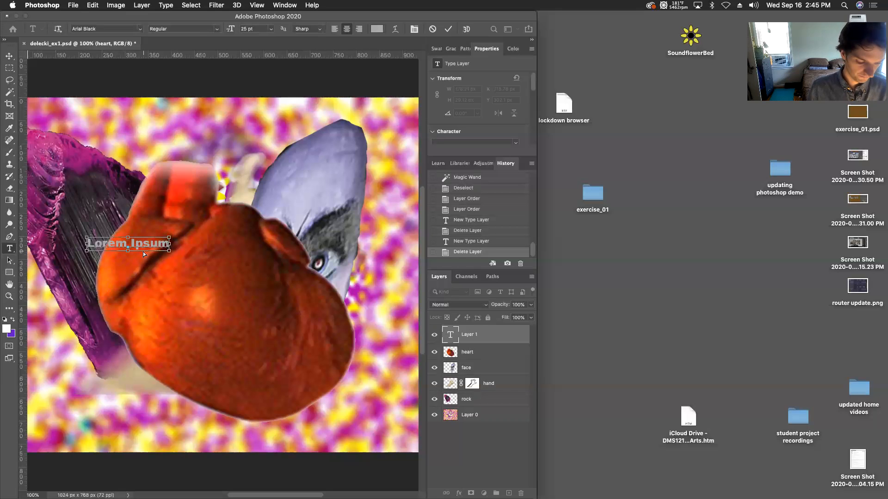
type("heart")
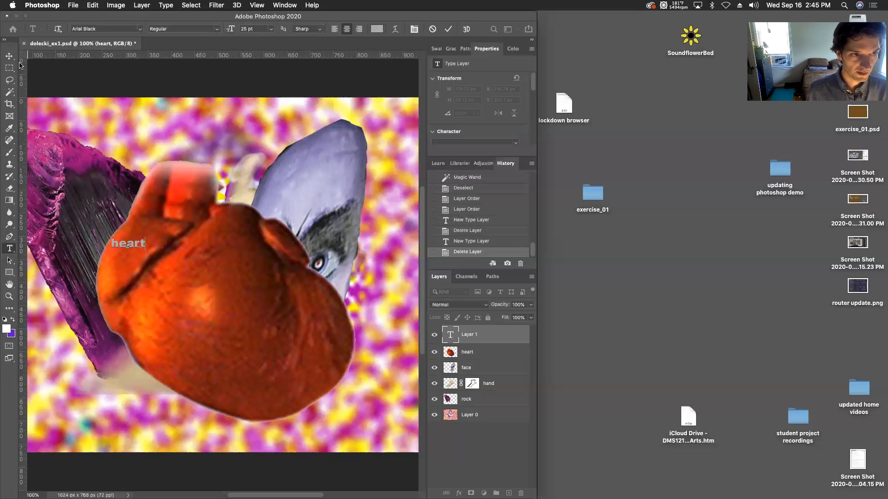
key("super")
key("super+a")
Set 'heart' to 150 pt and drag it down onto the heart image
left_click(271, 29)
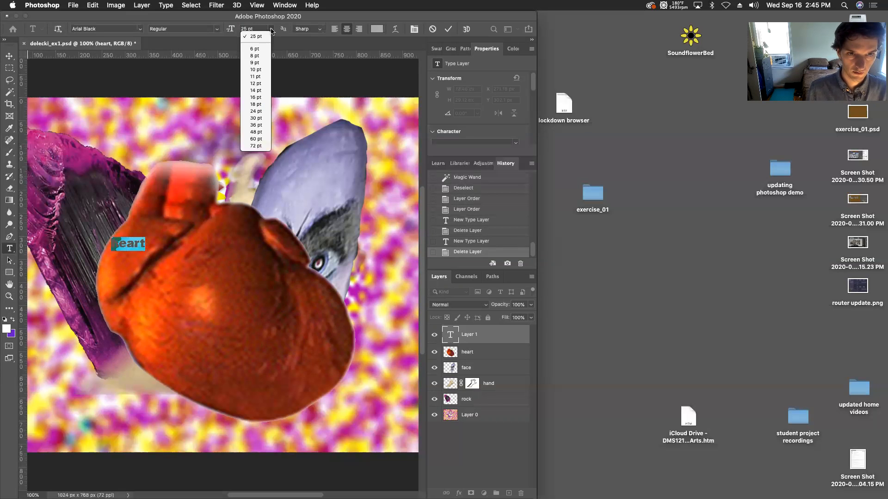
left_click(253, 146)
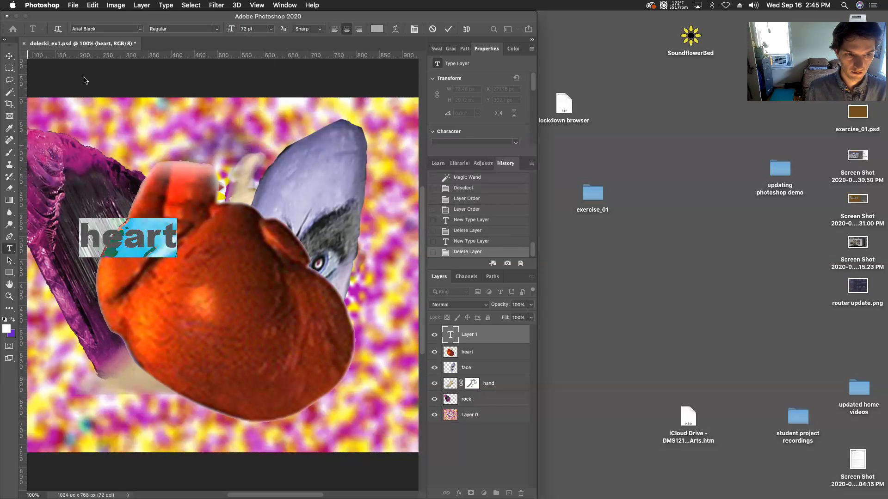
left_click(248, 28)
type("150")
key("Return")
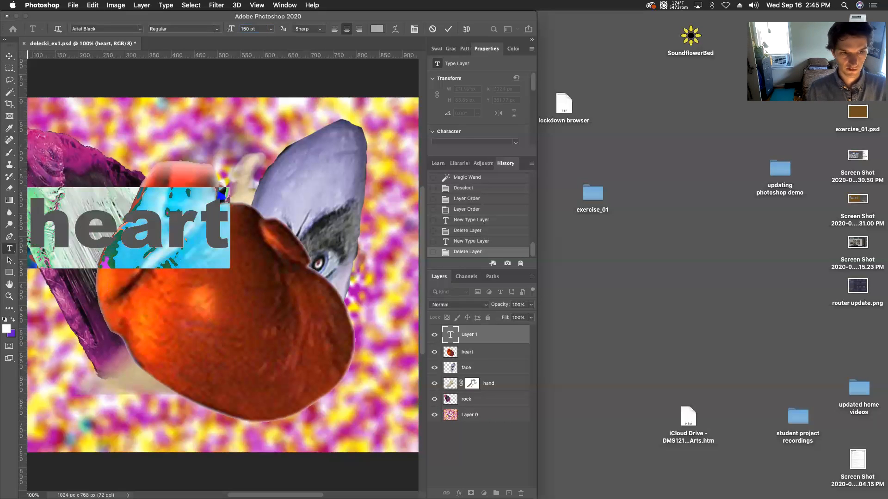
left_click(9, 56)
left_click_drag(158, 240, 246, 318)
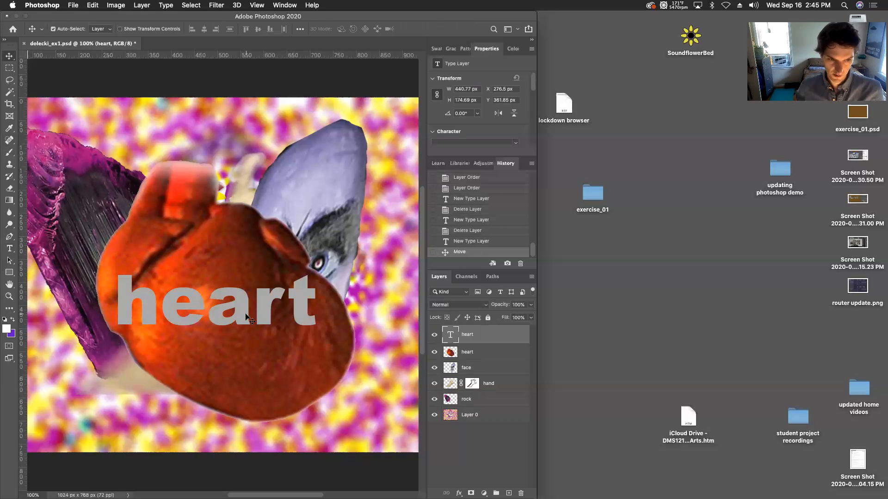
Free-transform the 'heart' text to about 47° rotation and 124% scale
key("super+t")
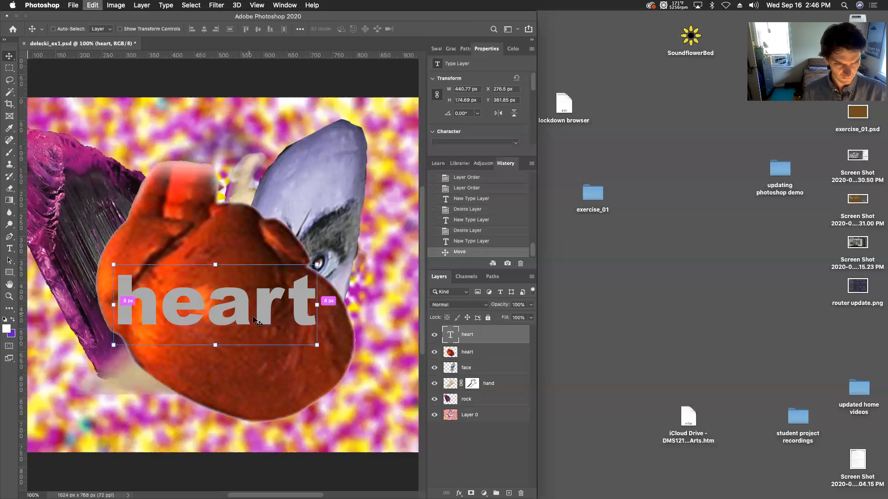
left_click_drag(326, 352, 294, 428)
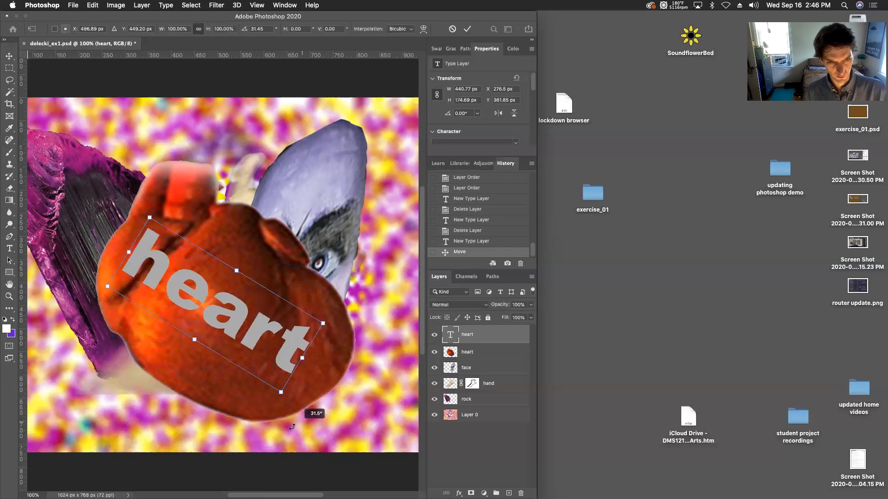
left_click_drag(249, 343, 256, 301)
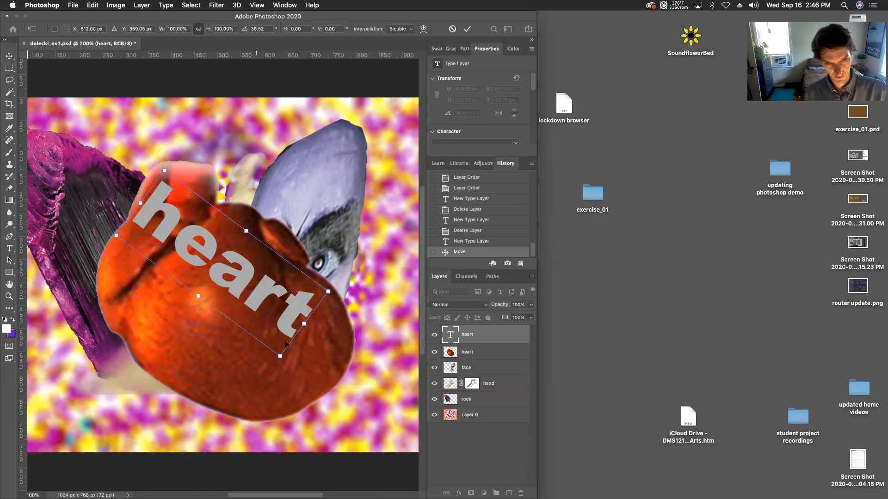
left_click_drag(283, 365, 250, 346)
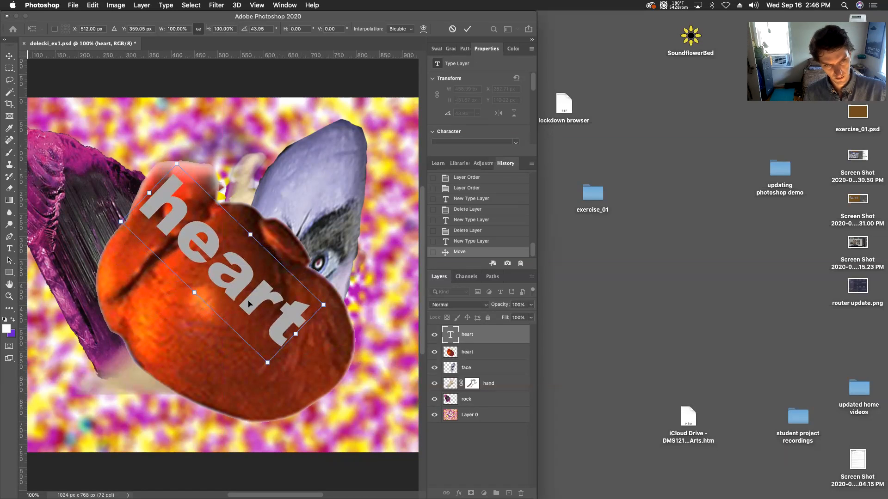
left_click_drag(247, 313, 248, 317)
left_click_drag(267, 369, 289, 416)
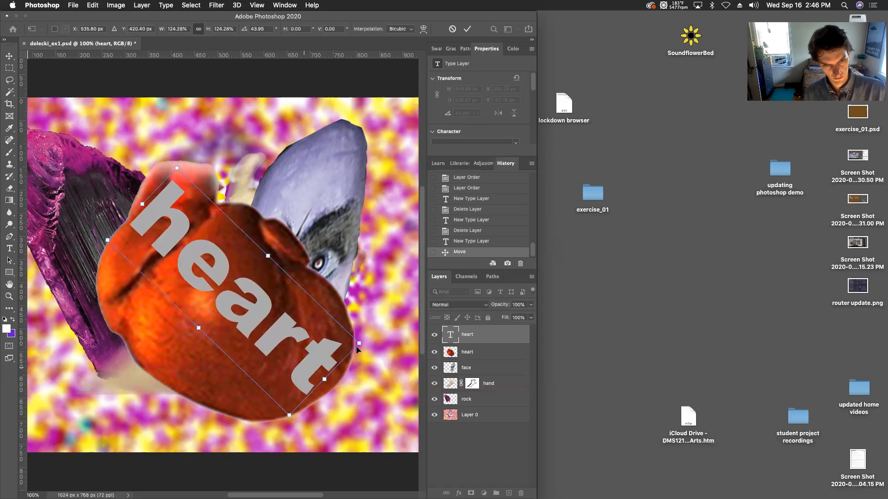
left_click_drag(365, 342, 329, 358)
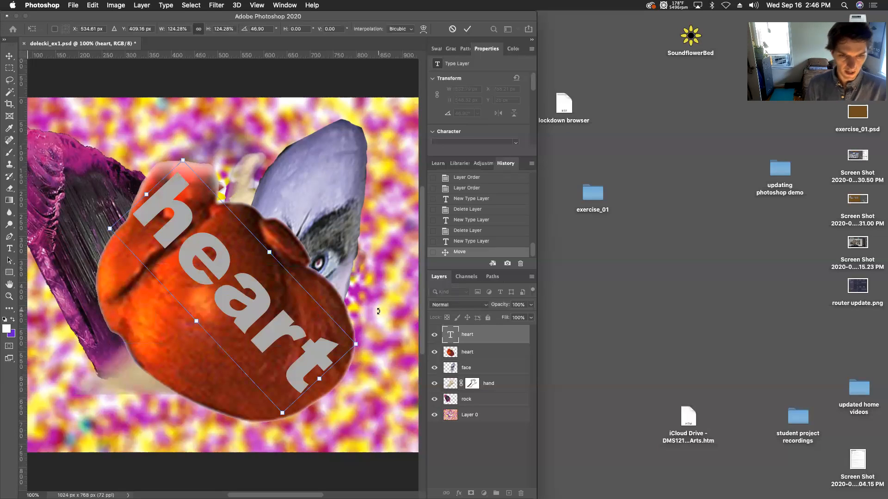
key("Return")
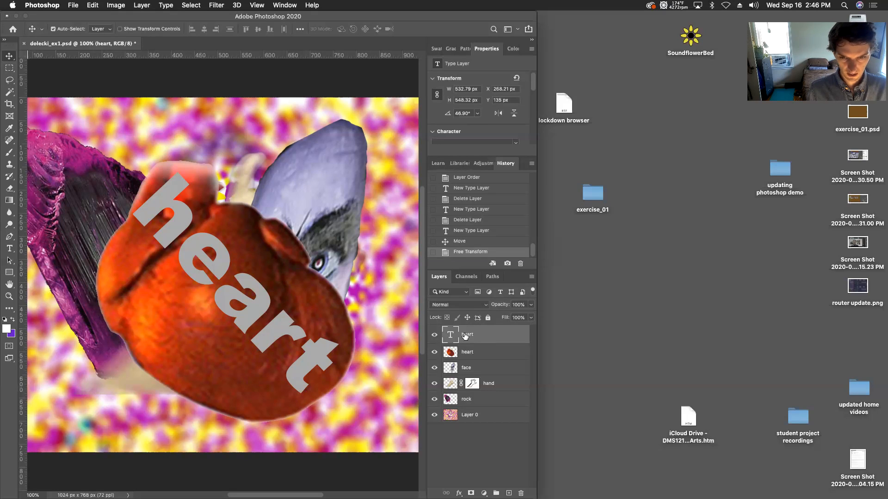
Move the 'heart' text layer under the heart image and clip the image to it
left_click_drag(465, 336, 466, 360)
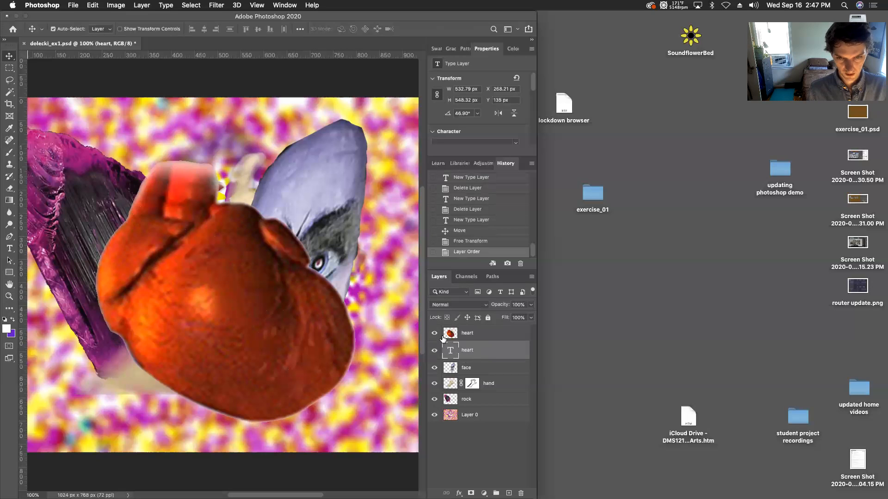
left_click(470, 335)
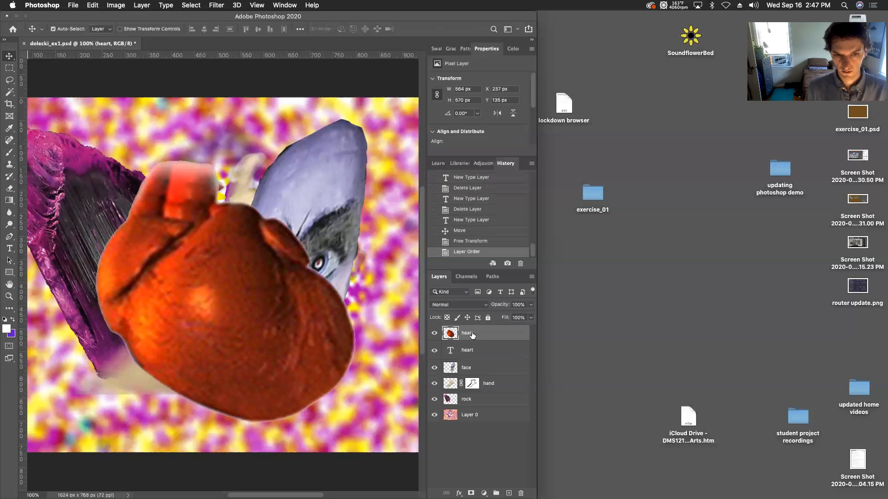
right_click(472, 336)
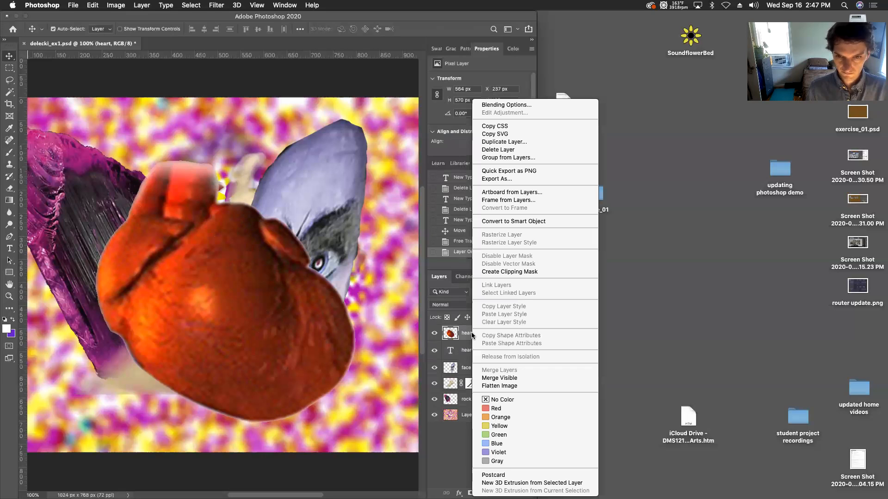
left_click(506, 272)
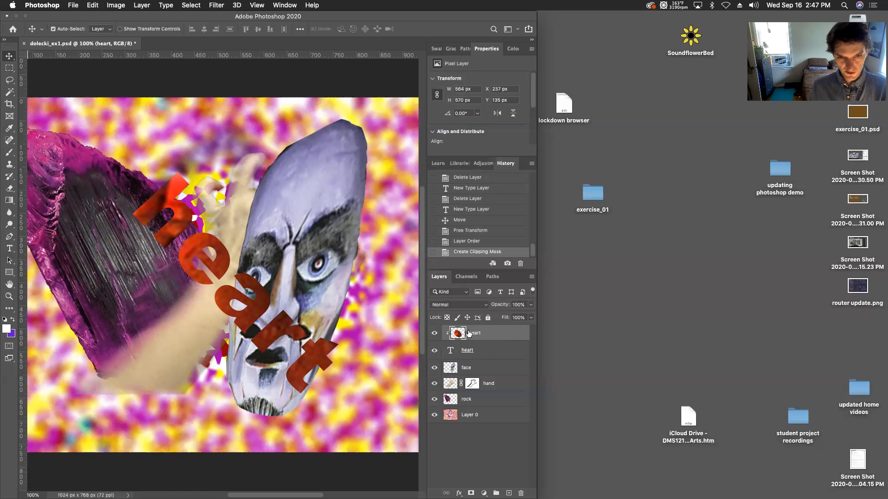
Free-transform the clipped heart image to 547 × 567 px at X 238, Y 130
key("super+t")
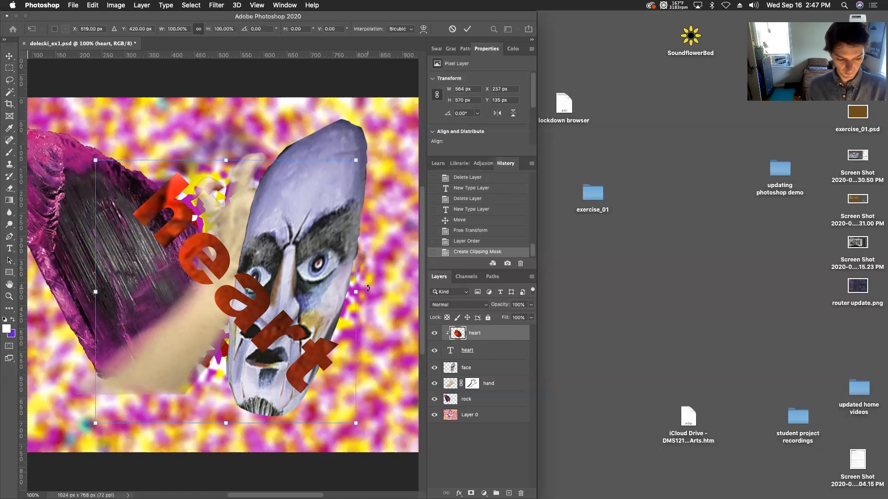
key("Return")
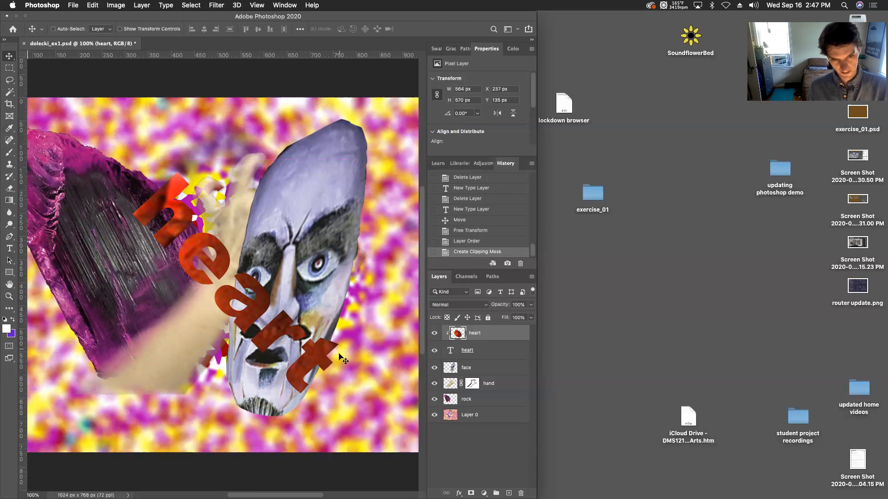
key("super+t")
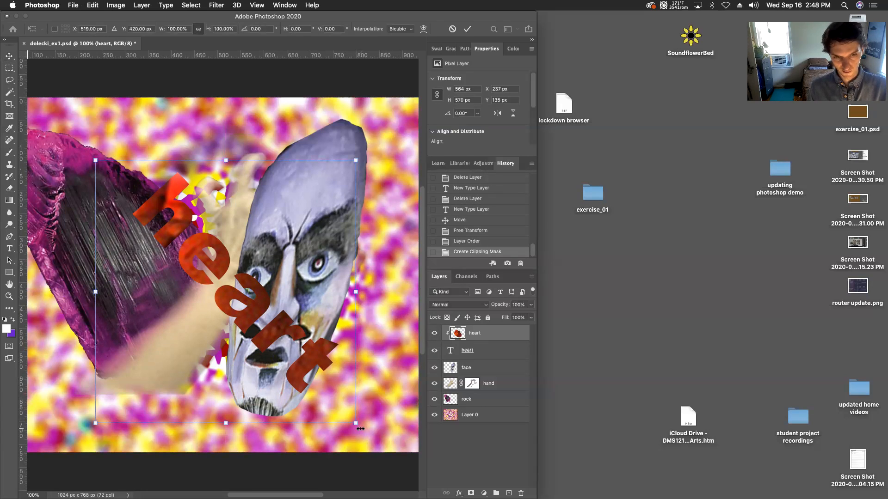
mouse_move(361, 429)
left_mouse_down()
mouse_move(377, 391)
mouse_move(379, 298)
mouse_move(373, 454)
mouse_move(347, 414)
mouse_move(353, 422)
left_mouse_up()
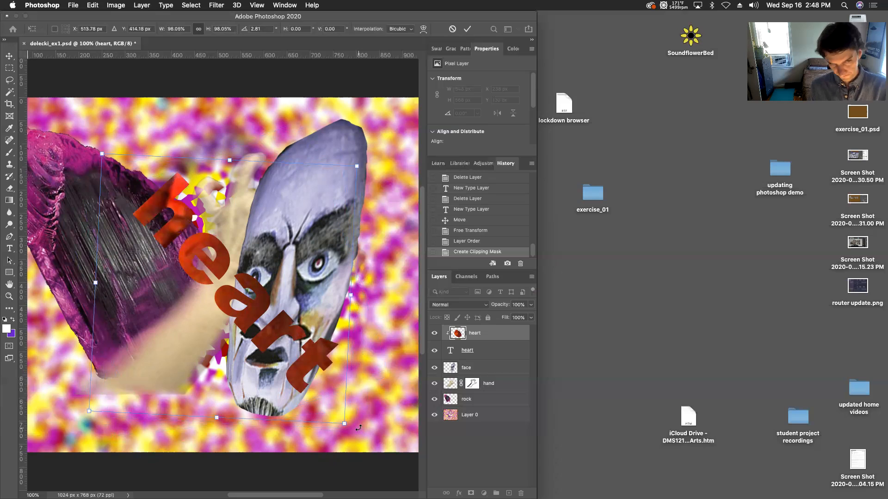
key("Return")
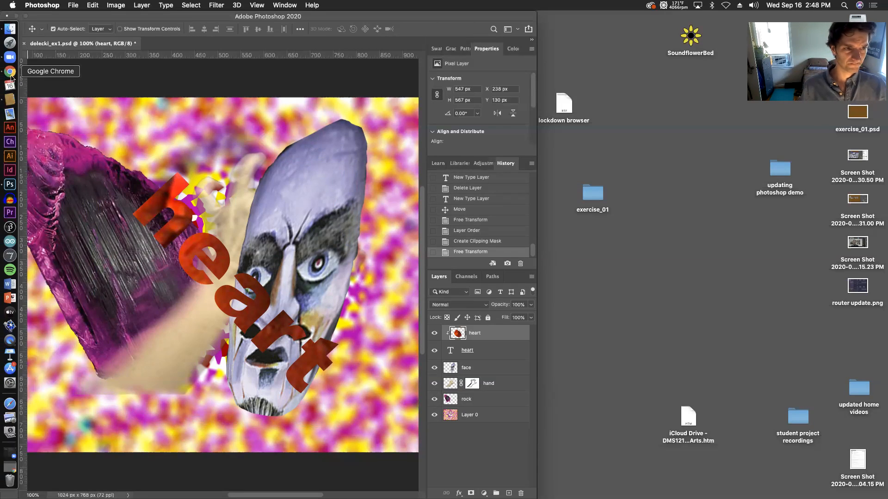
Search Google for 'vector mask photoshop' in a new Chrome tab
left_click(10, 74)
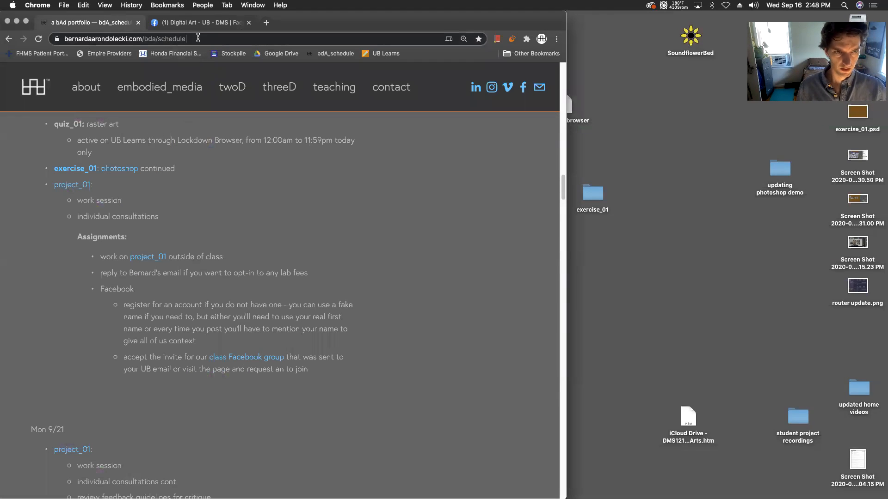
left_click(198, 38)
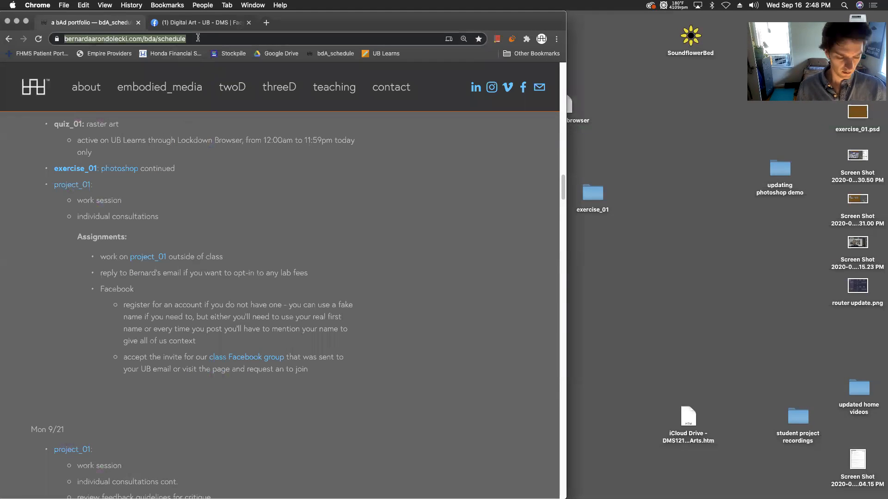
left_click(268, 23)
type("vector mask")
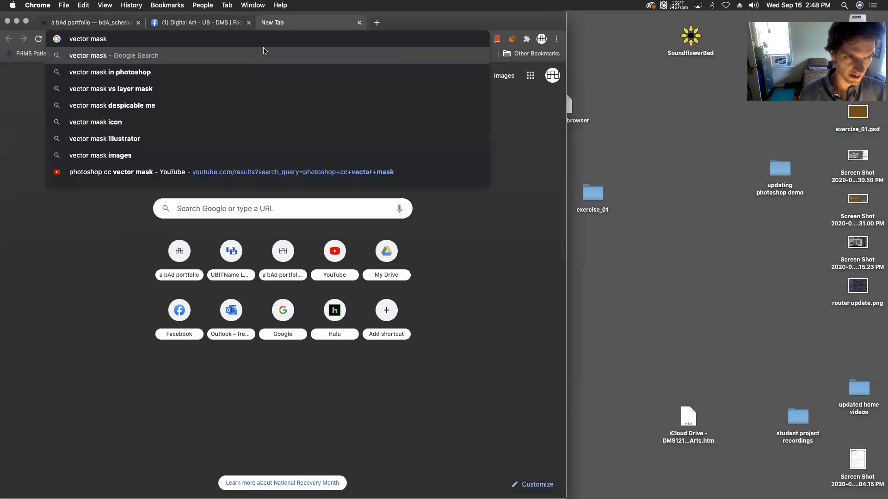
type(" photosho")
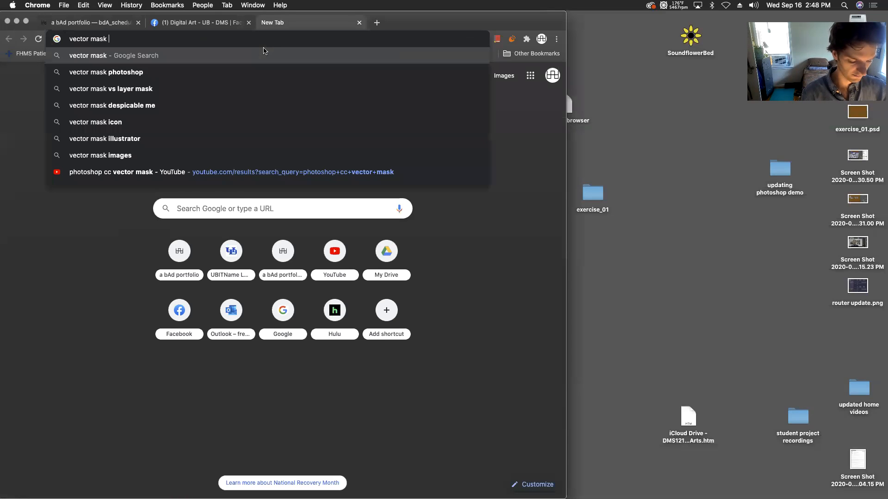
type("p")
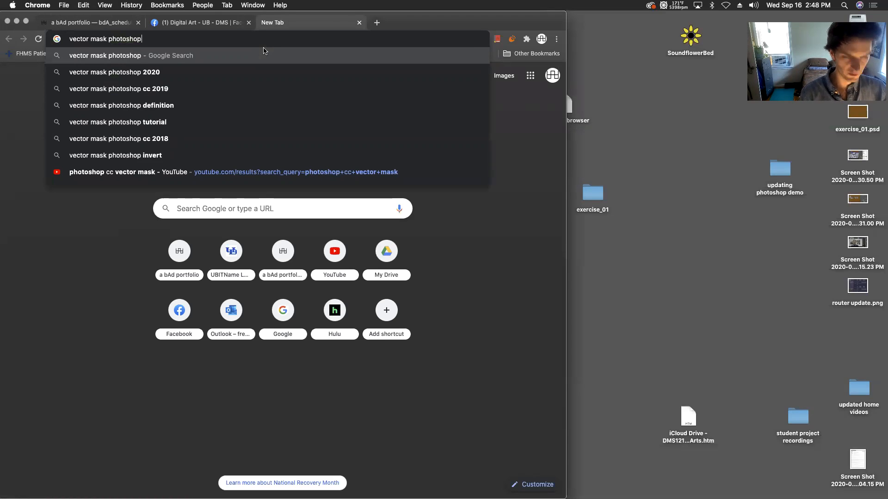
key("Return")
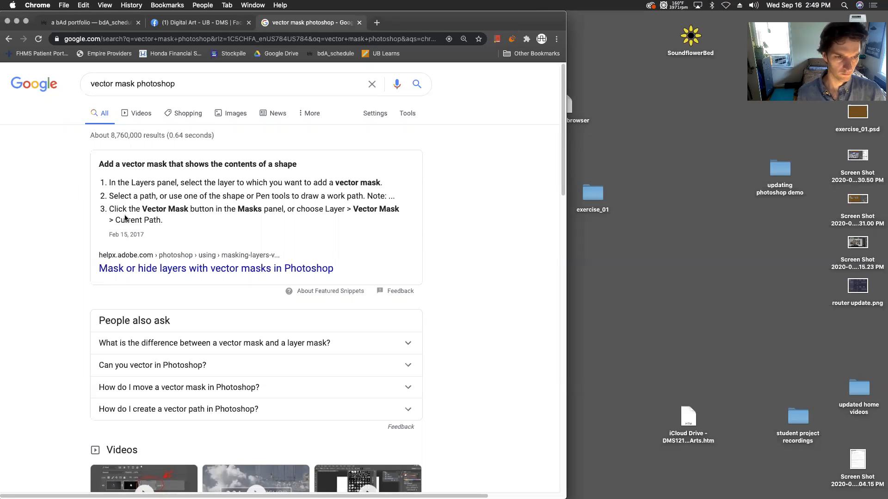
Open the creativestudiosderby article on layer and vector masks and read its vector mask section
scroll(61, 251, "down", 5)
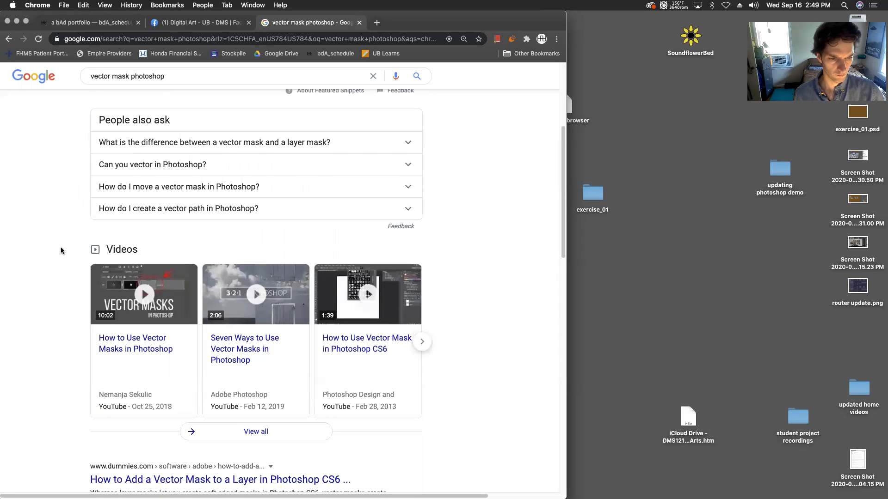
scroll(61, 251, "down", 6)
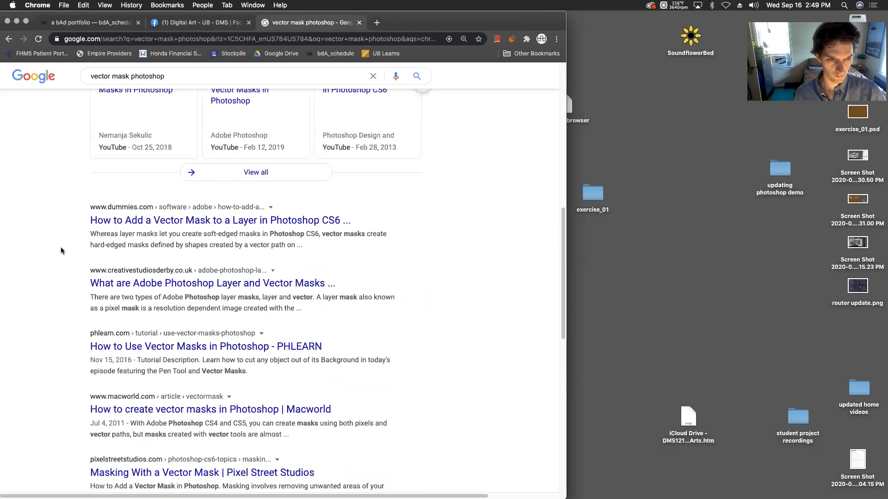
left_click(119, 288)
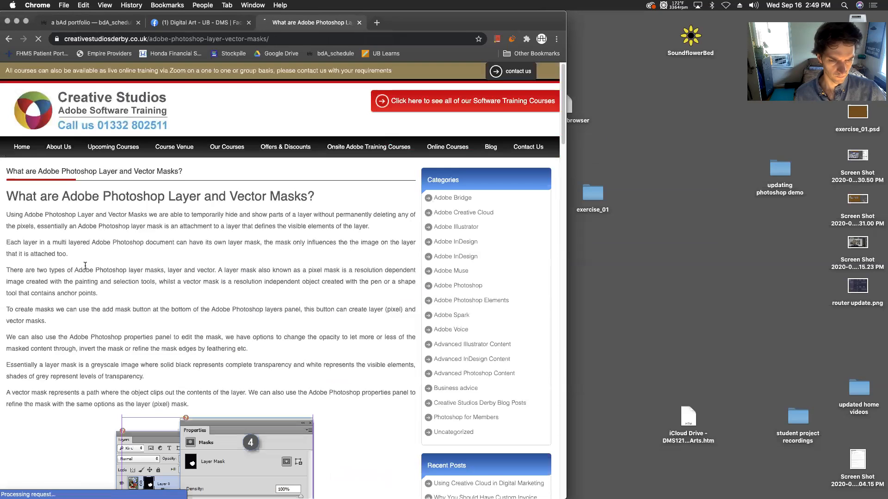
scroll(119, 265, "down", 6)
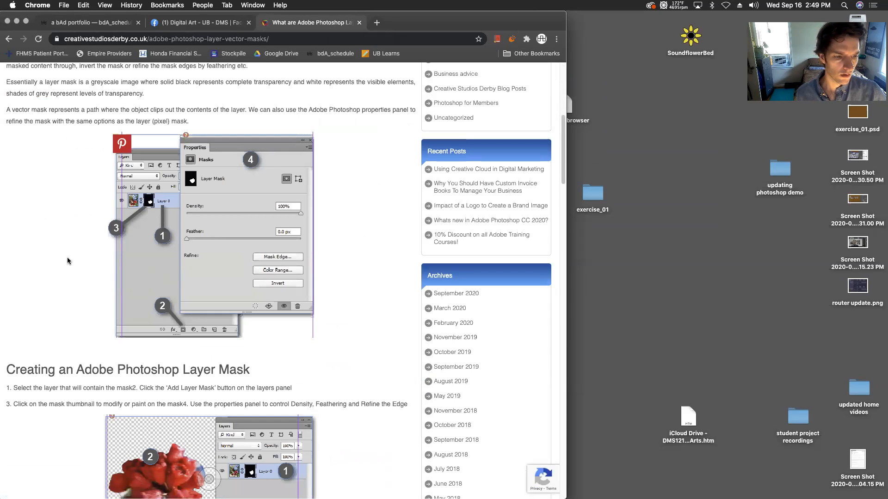
scroll(68, 257, "down", 6)
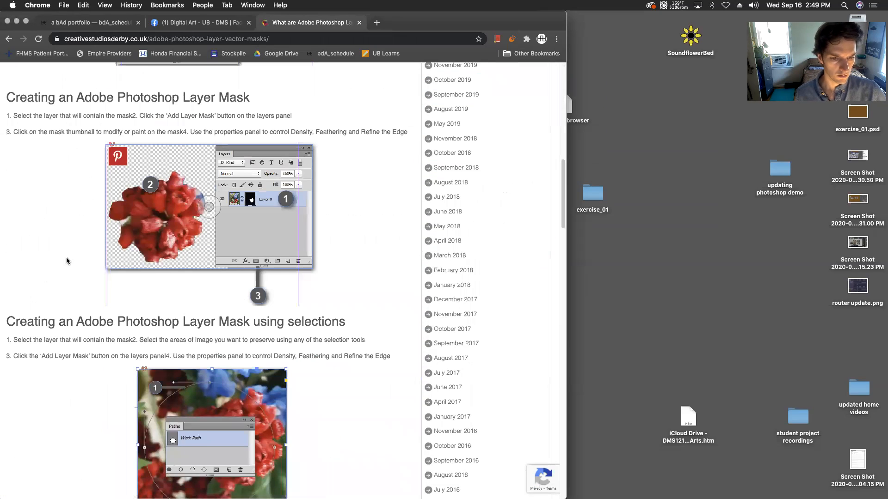
scroll(66, 260, "down", 3)
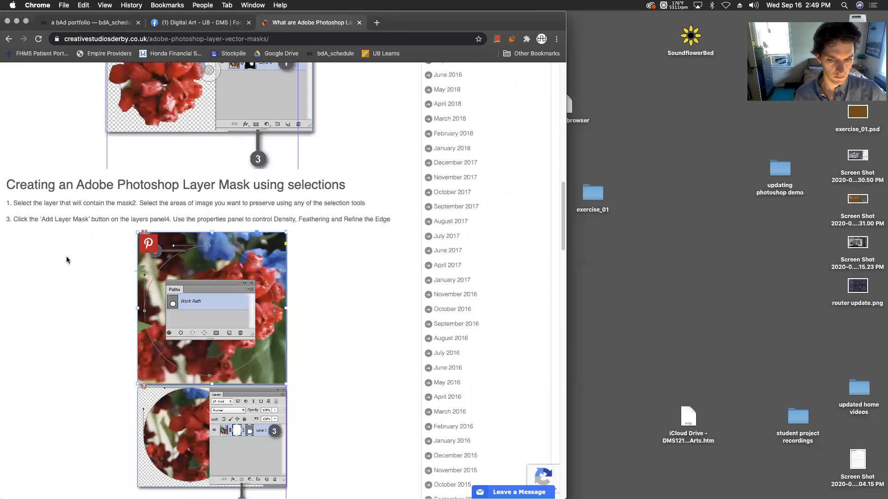
scroll(66, 260, "down", 1)
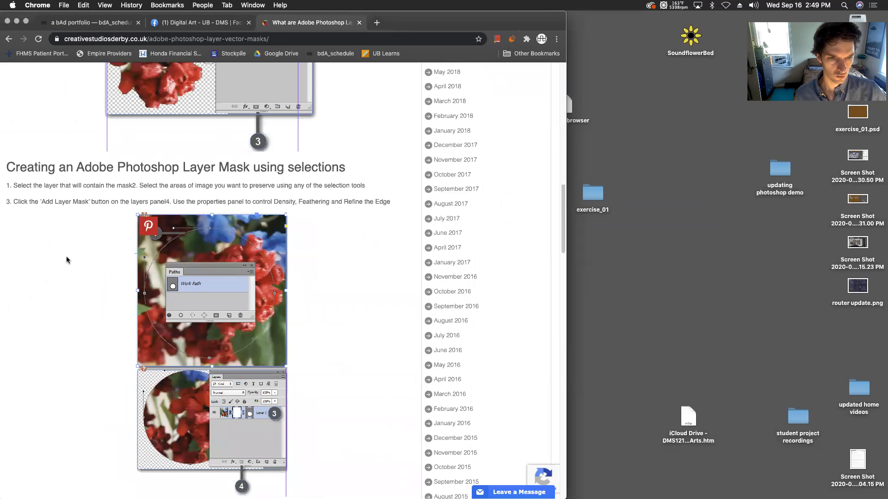
scroll(66, 259, "down", 10)
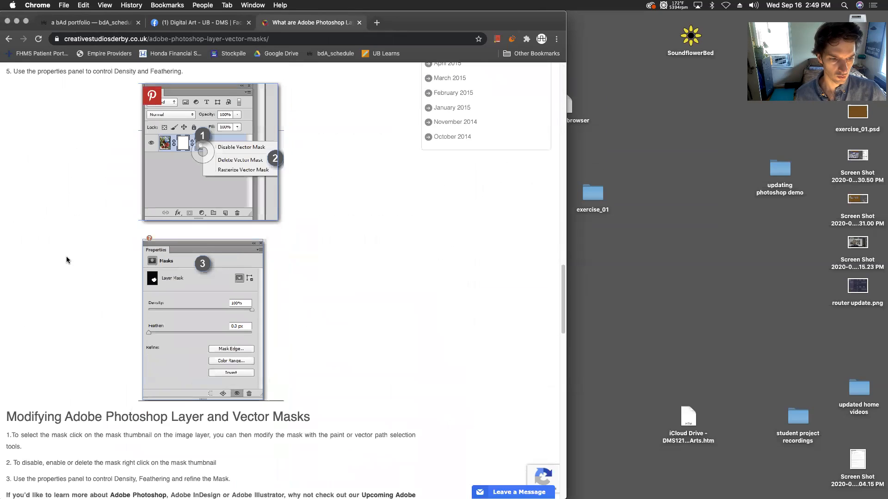
scroll(66, 260, "down", 5)
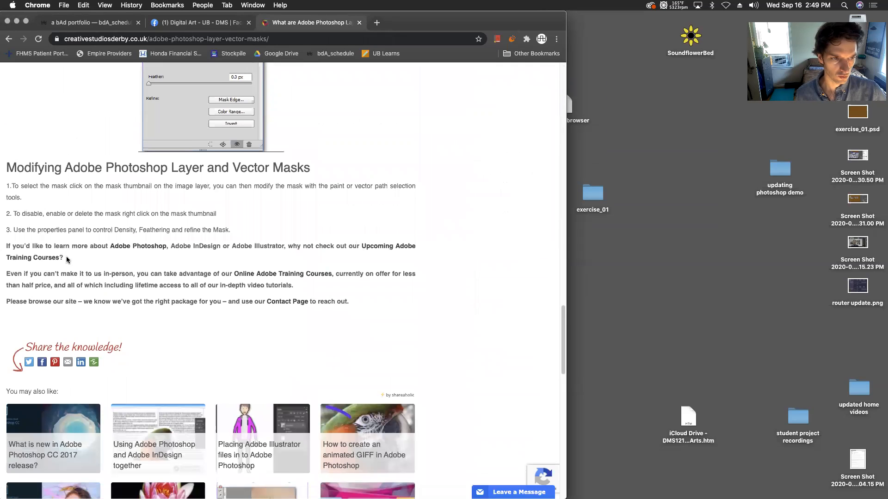
scroll(66, 260, "up", 7)
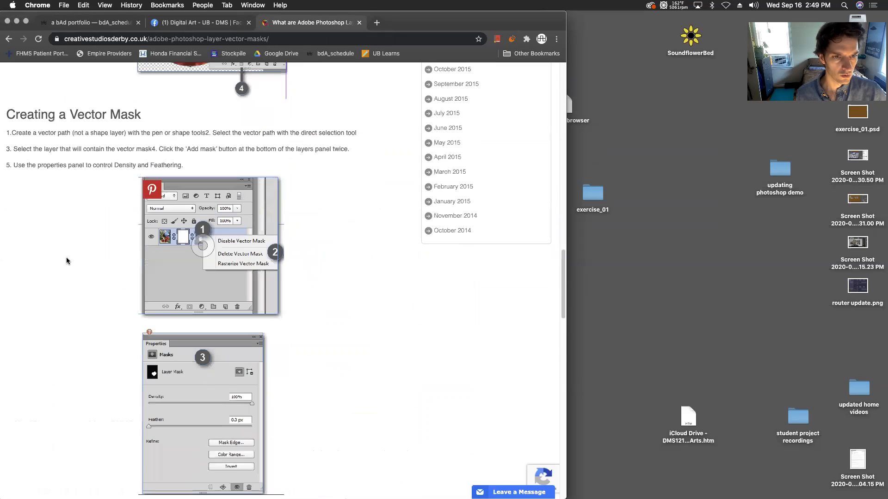
scroll(66, 257, "down", 4)
scroll(65, 257, "up", 6)
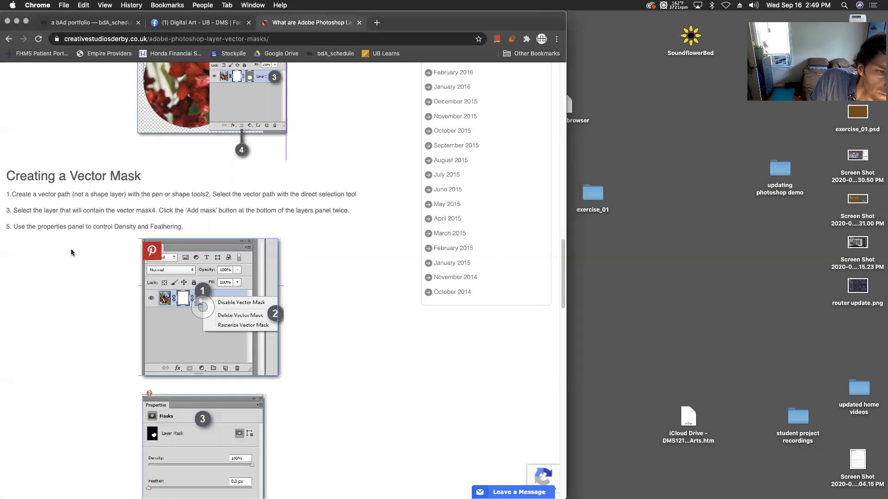
scroll(72, 250, "down", 2)
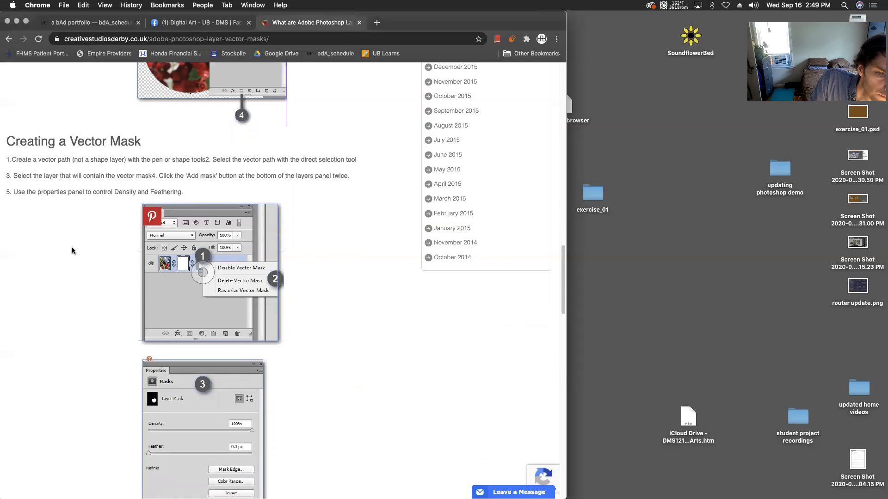
scroll(71, 251, "down", 10)
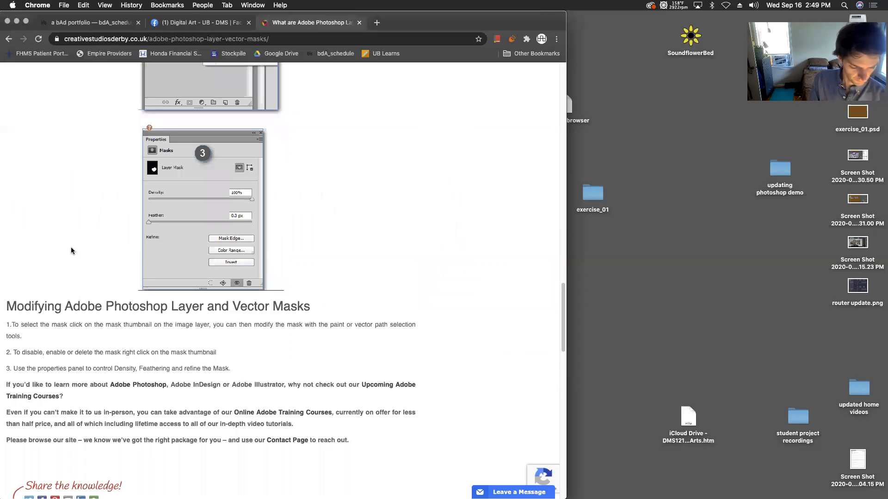
key("ctrl+Up")
Back in Photoshop, inspect the hand layer's mask options without changing anything
left_click(119, 236)
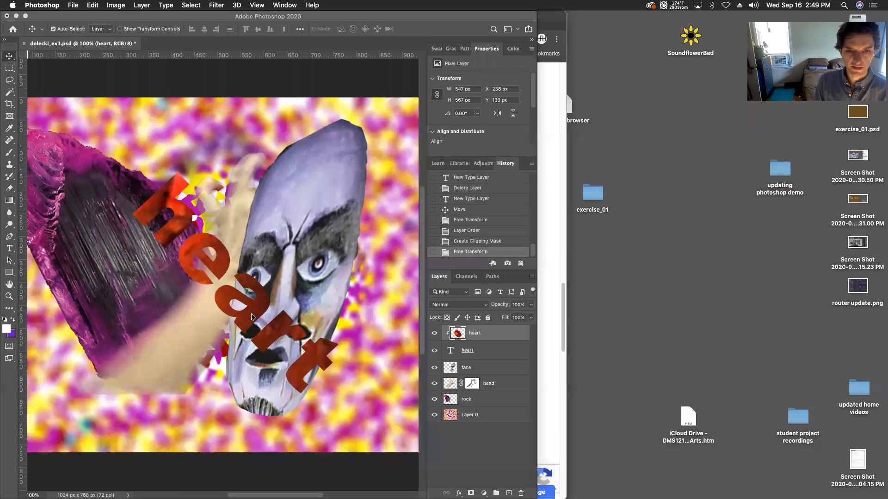
left_click(477, 387)
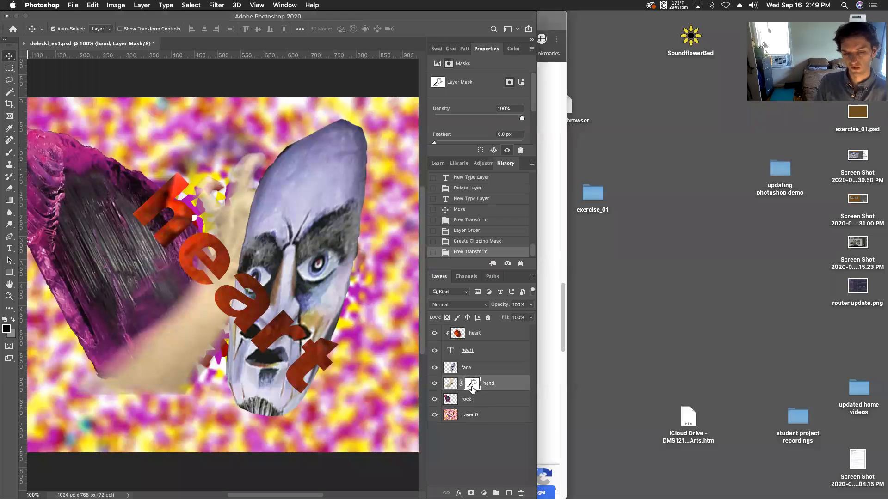
right_click(472, 387)
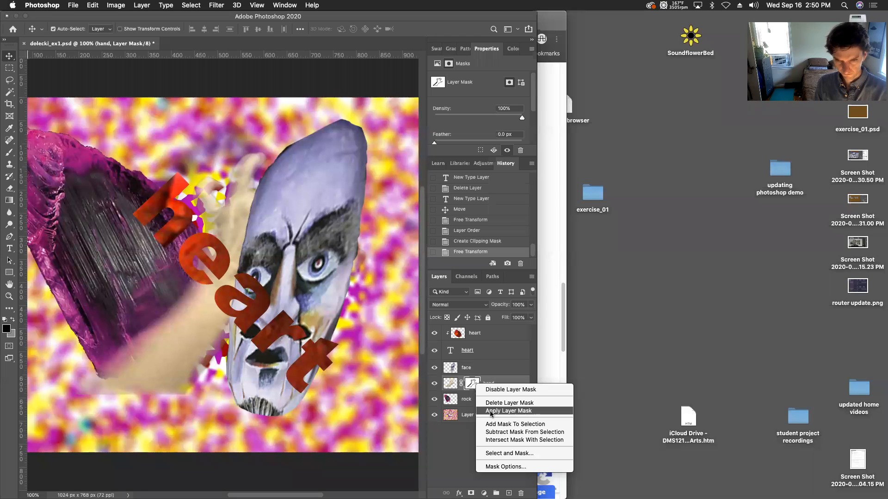
left_click(491, 411)
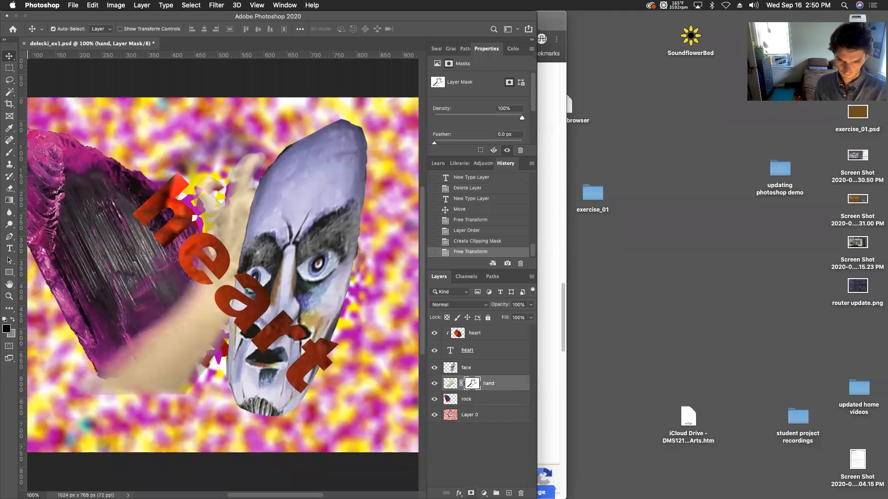
Add a vector mask to the hand layer and try brush strokes on it, undoing them
left_click(471, 493)
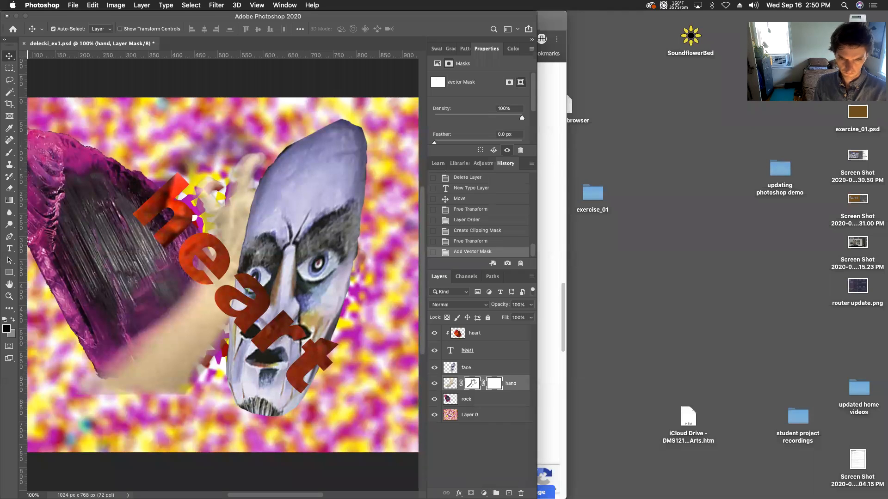
left_click(9, 153)
left_click(229, 342)
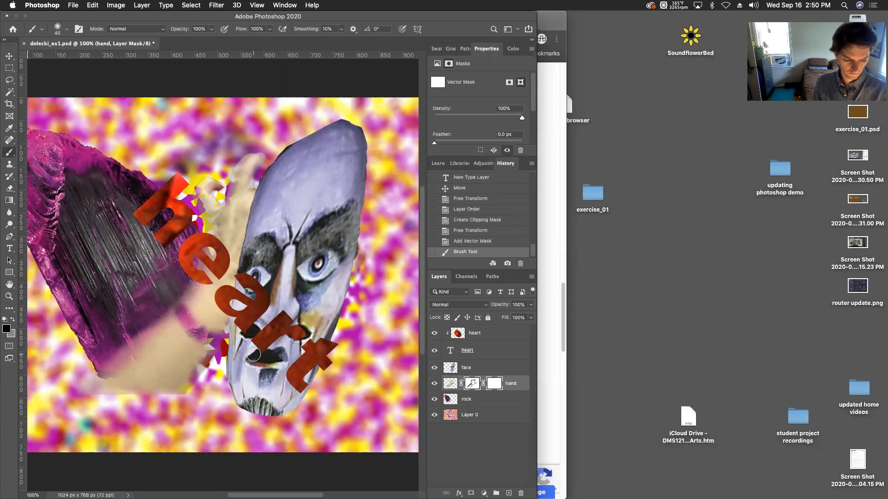
key("super+z")
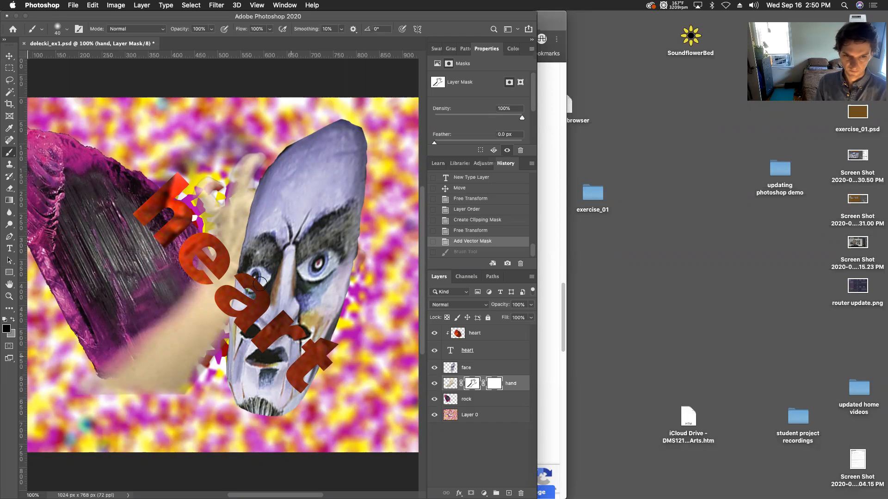
left_click(243, 187)
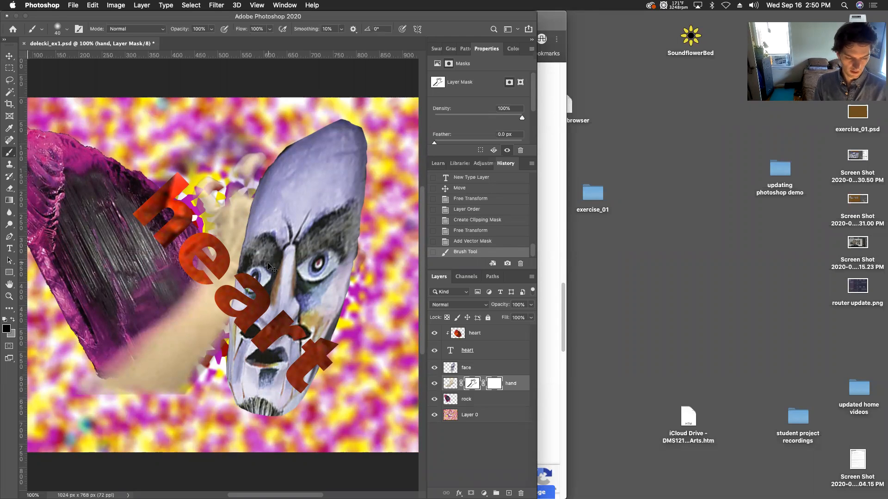
key("super+z")
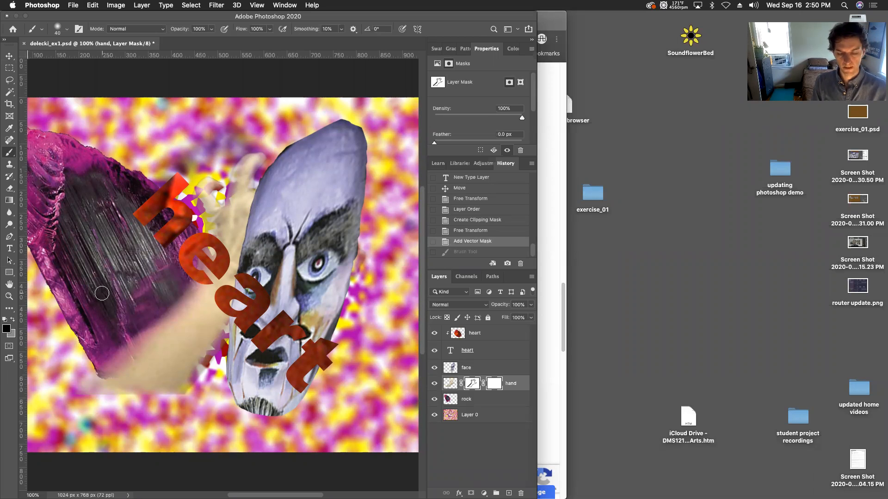
left_click(9, 56)
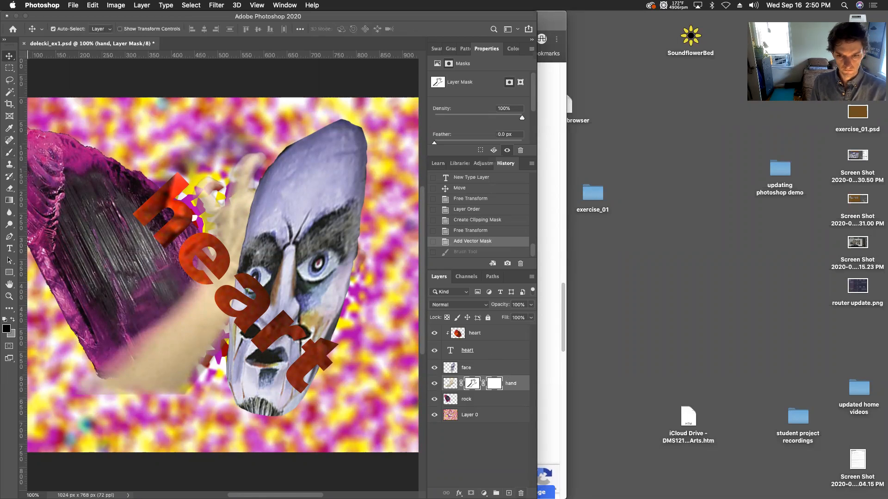
Delete the hand layer's vector mask and reselect its remaining layer mask
left_click(504, 401)
left_click(494, 385)
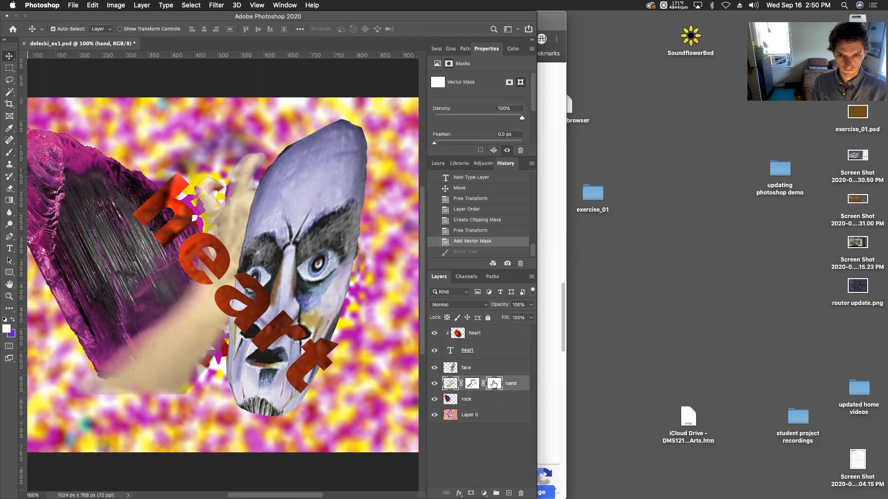
right_click(494, 385)
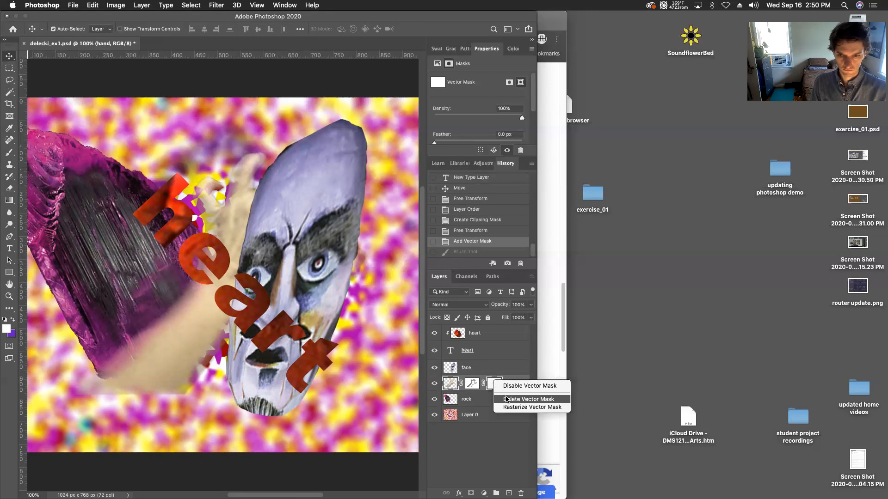
left_click(507, 399)
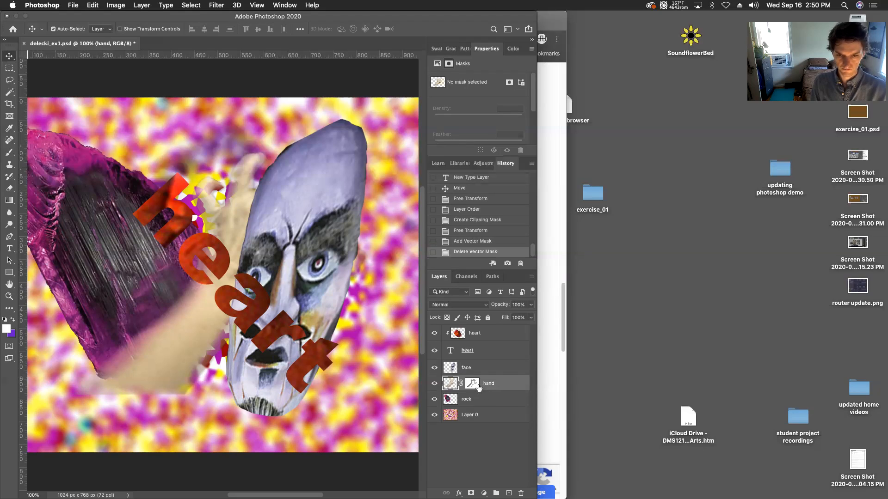
left_click(471, 383)
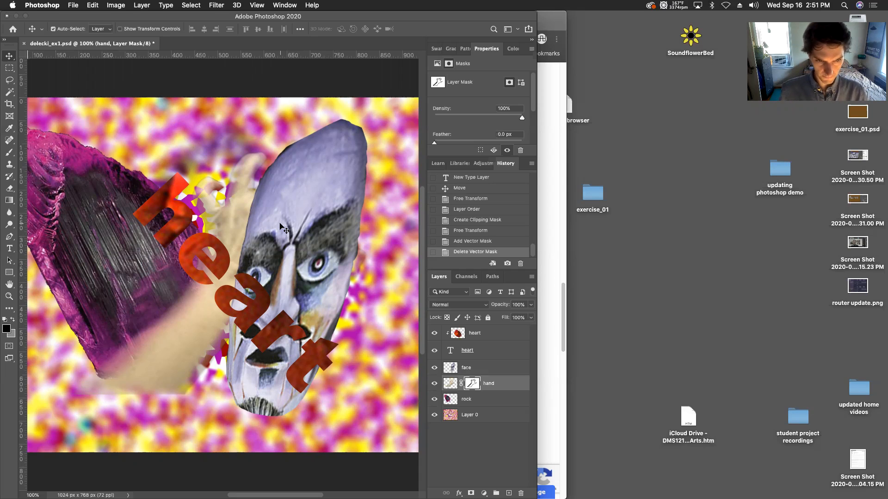
Drag the clipped heart image slightly right and down inside the 'heart' lettering
left_click_drag(216, 185, 229, 202)
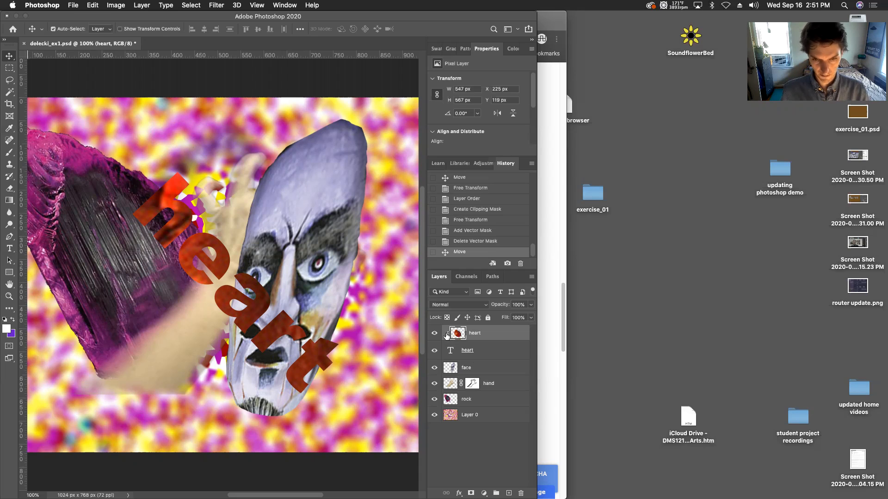
mouse_move(474, 333)
left_mouse_down()
mouse_move(475, 358)
mouse_move(470, 330)
left_mouse_up()
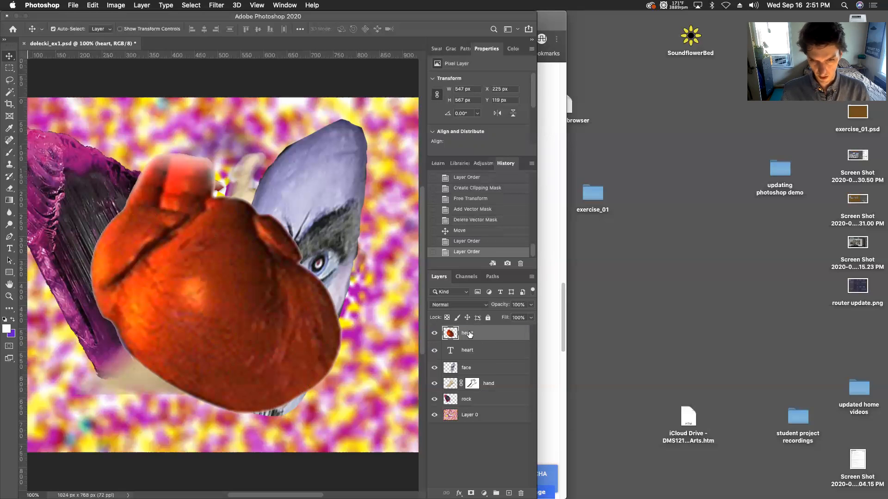
right_click(470, 334)
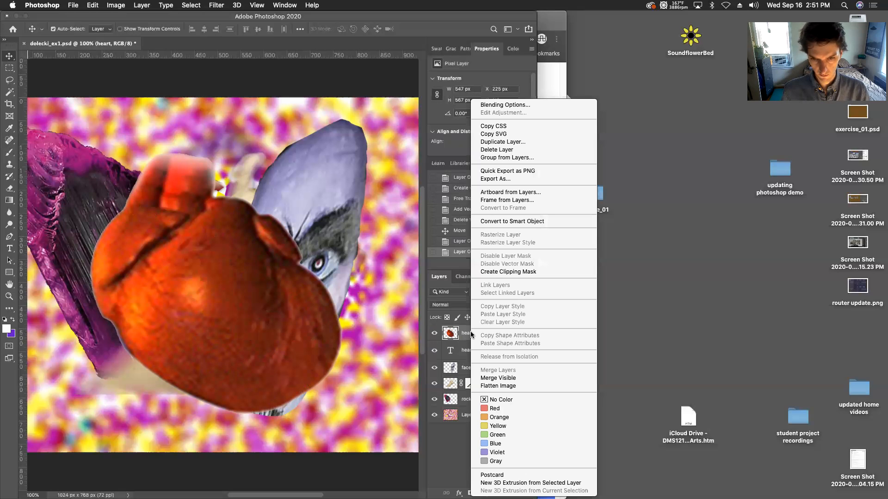
left_click(509, 272)
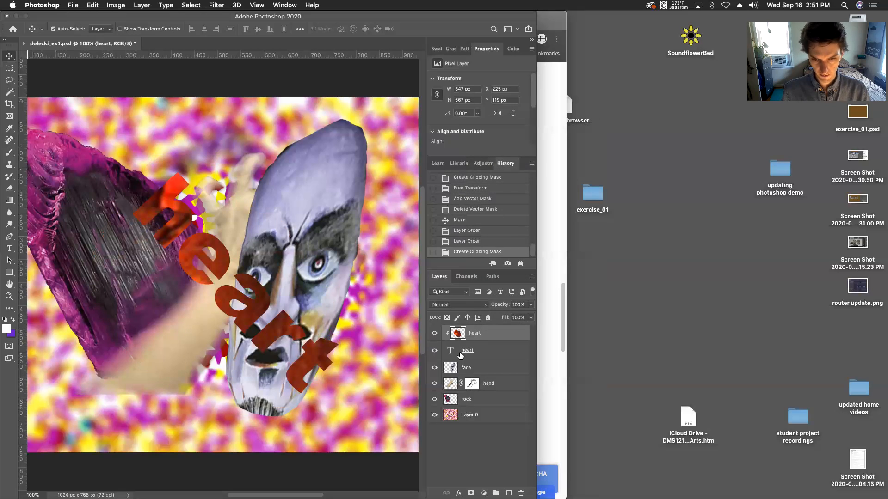
left_click(484, 353)
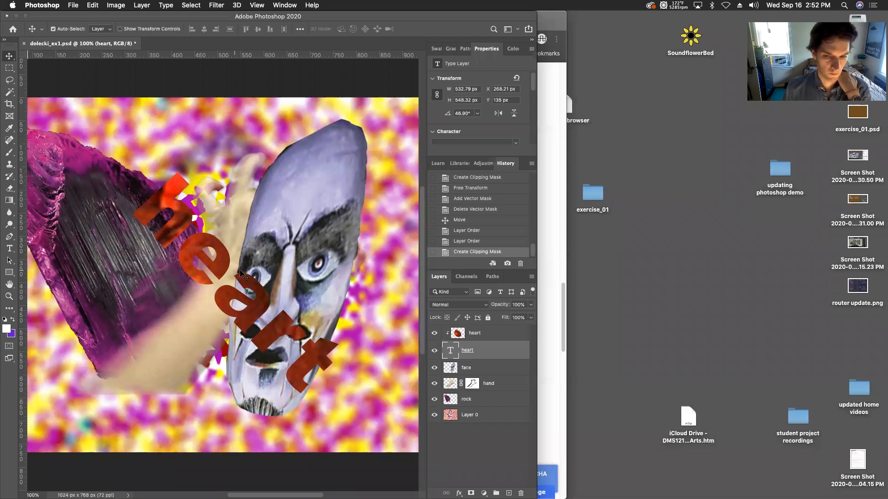
Undo the heart image's clipping and delete the hand layer's layer mask
key("super+z")
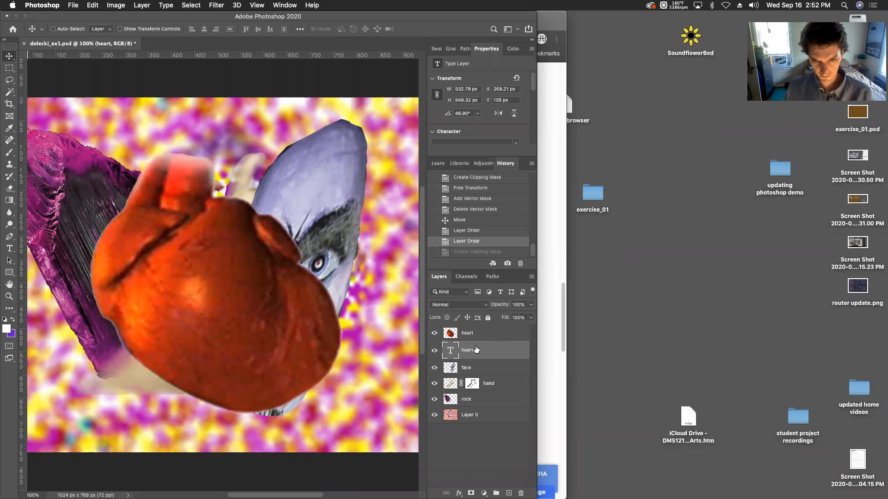
left_click(490, 385)
right_click(478, 391)
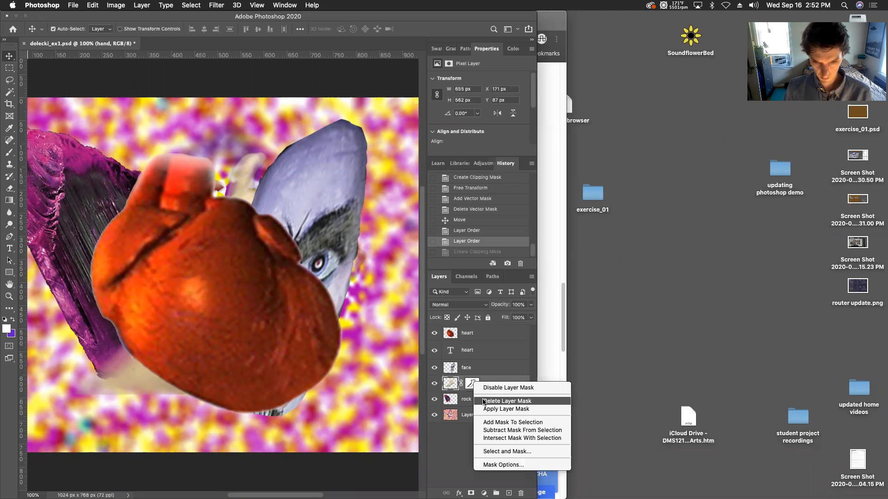
left_click(484, 402)
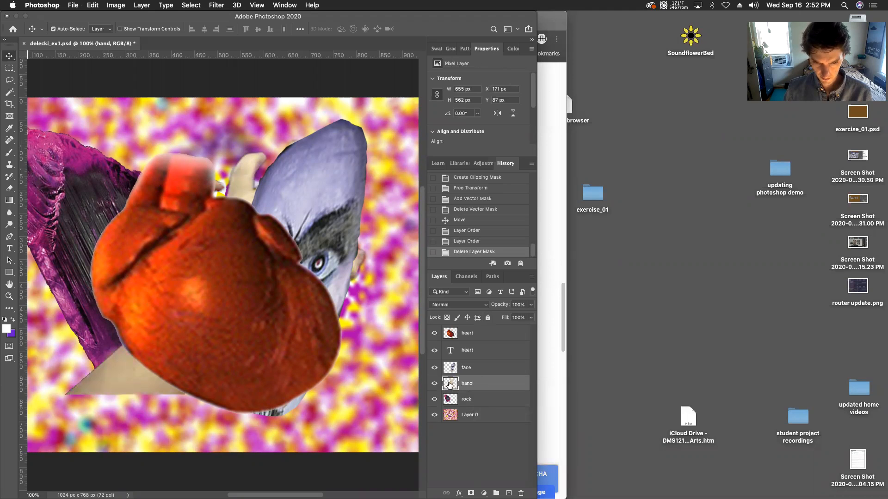
Move the hand layer above the heart text and scale it down to 317 × 272 px
left_click_drag(450, 387, 451, 341)
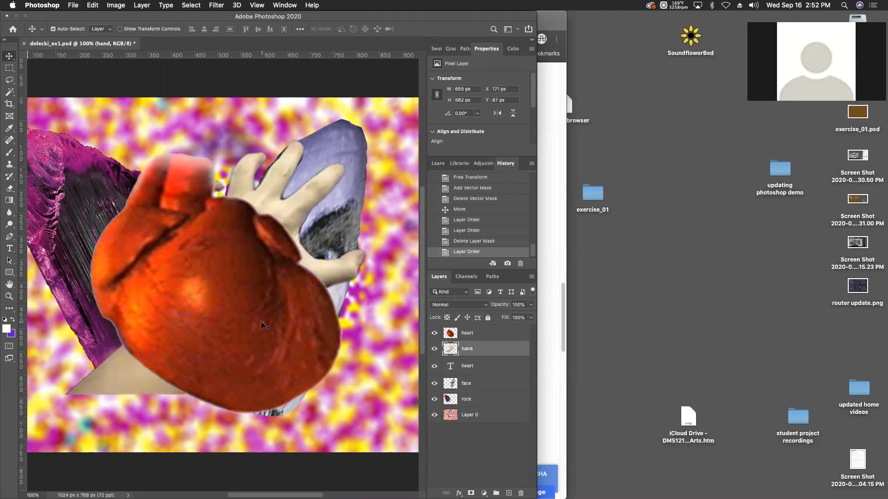
left_click(467, 334)
left_click(458, 349)
key("super+t")
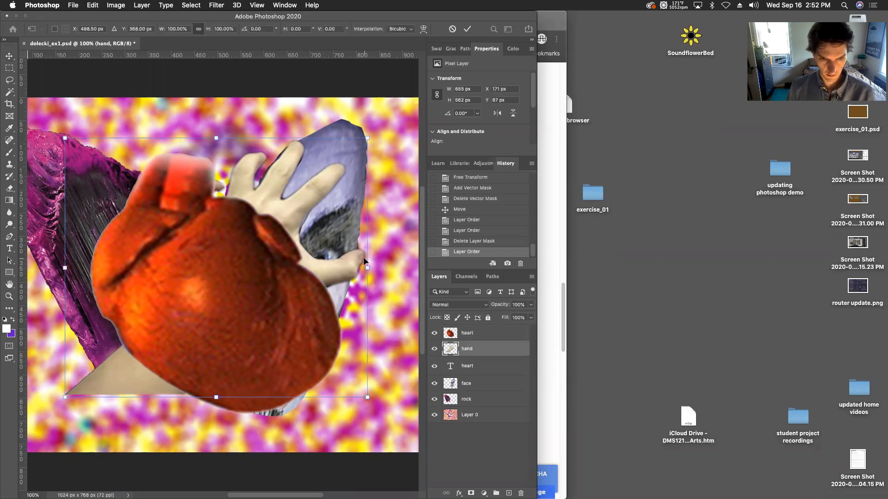
left_click_drag(368, 138, 307, 208)
key("Return")
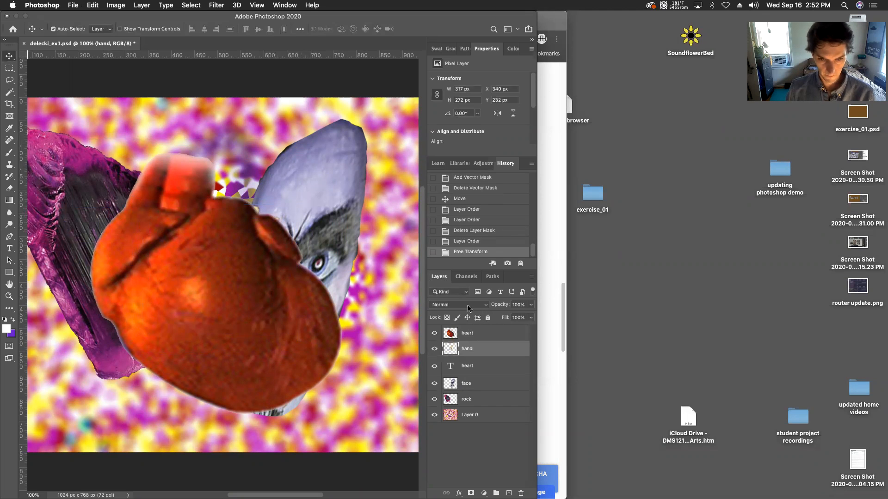
Clip the heart photo to the resized hand layer
right_click(472, 336)
left_click(490, 272)
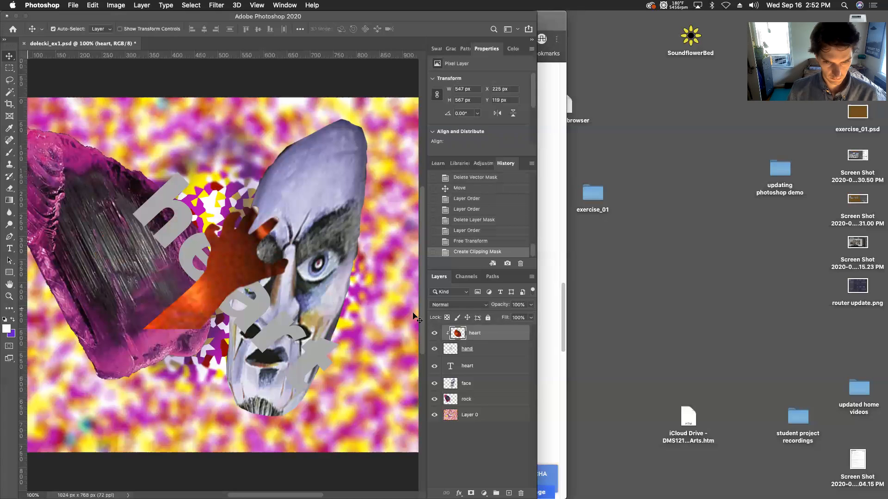
left_click(475, 348)
left_click(483, 336)
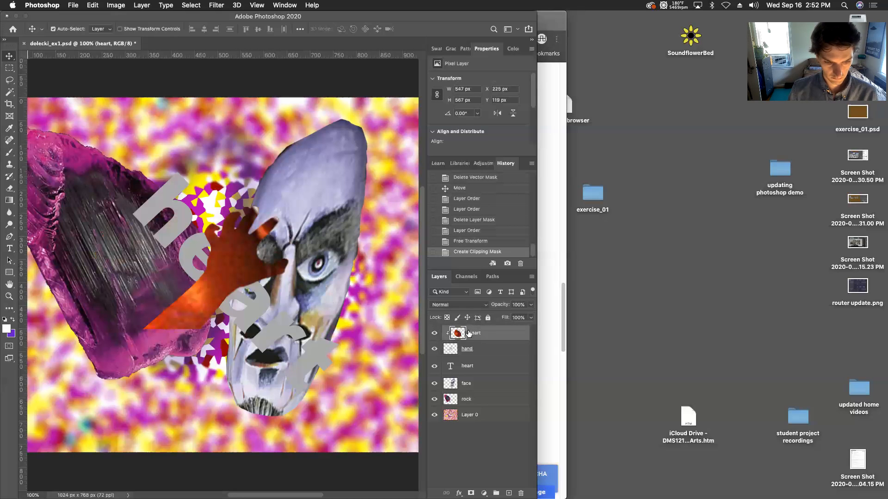
Scale the clipped heart photo to 428 × 523 px, shift it right, and rotate it about 62°
key("super+t")
left_click_drag(342, 416, 324, 382)
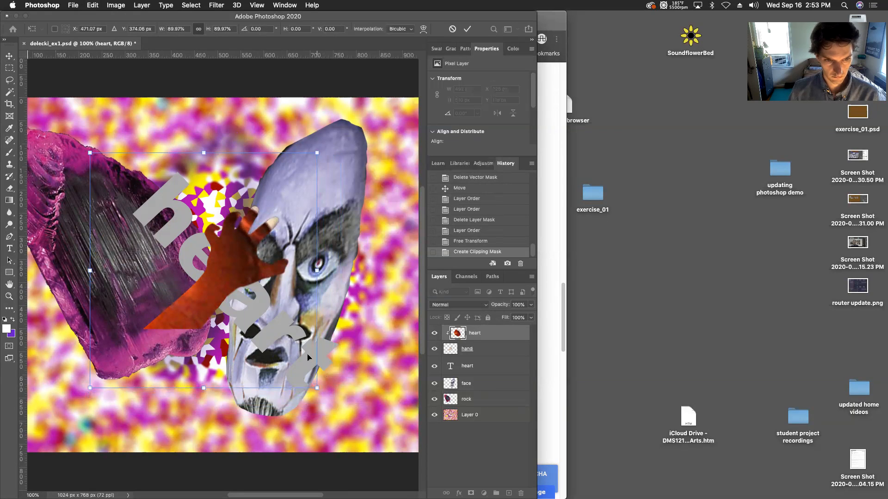
left_click_drag(242, 287, 293, 300)
left_click_drag(375, 411, 208, 437)
left_click_drag(235, 262, 216, 283)
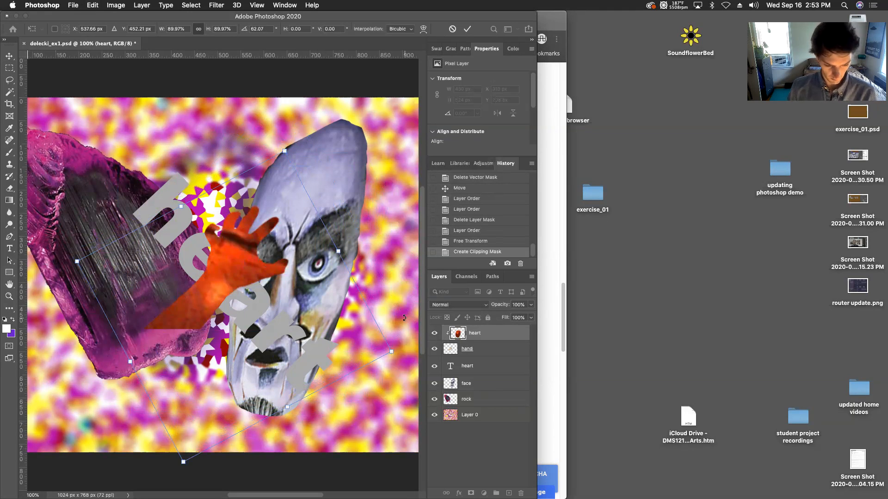
key("Return")
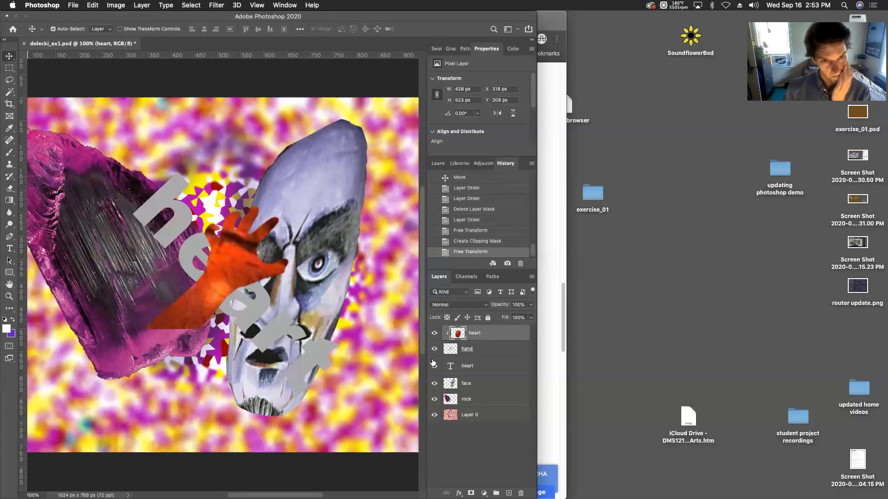
left_click(474, 350)
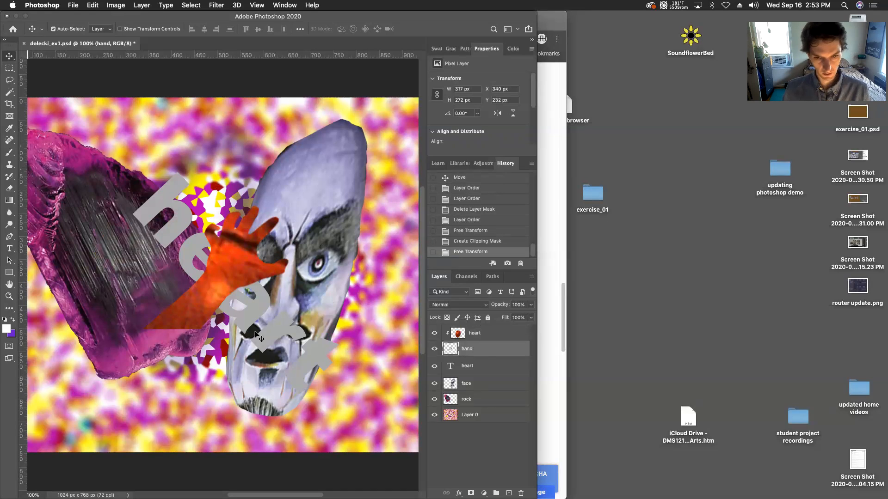
Zoom in on the hand, hide the grey heart text layer, and add a white mask to the hand layer
key("super")
key("super+equal")
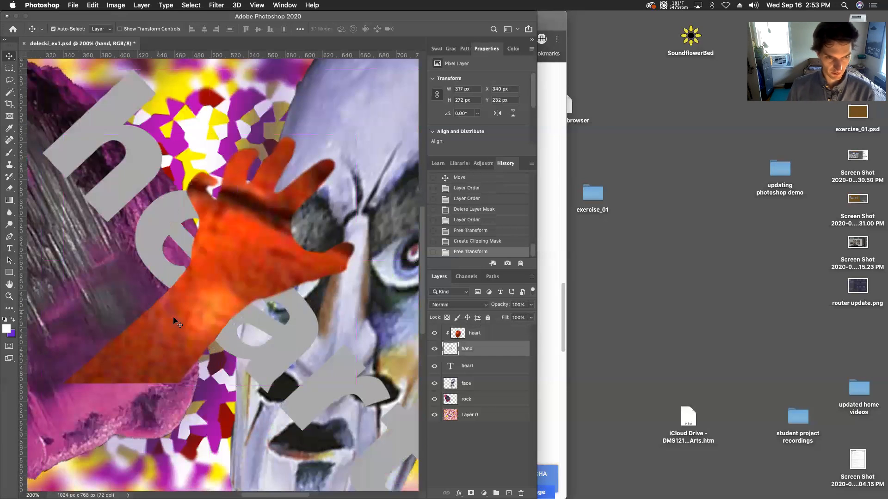
left_click(435, 366)
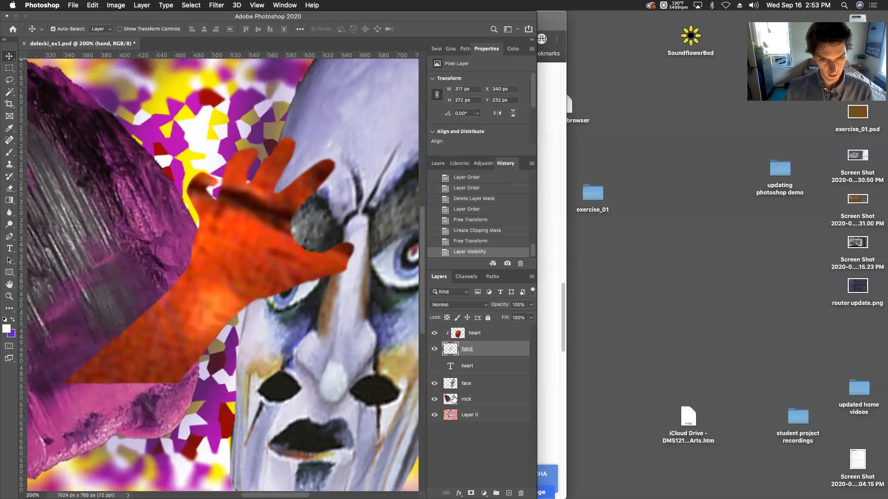
left_click(471, 494)
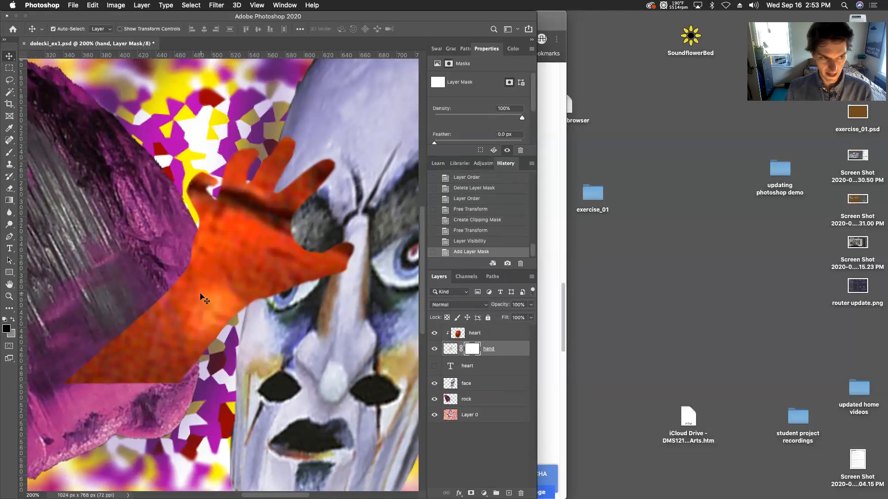
Try a brush stroke on the hand's mask, undo it, then drag black-to-white gradients across the hand
left_click(9, 154)
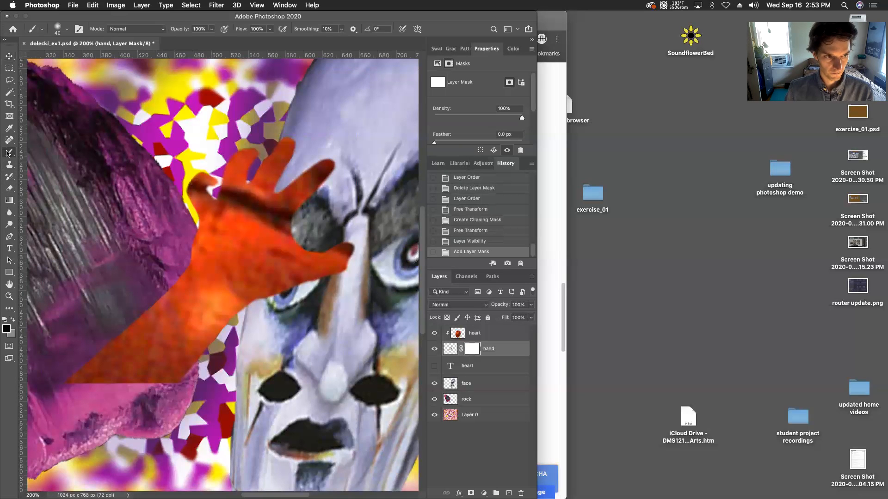
mouse_move(93, 357)
left_mouse_down()
mouse_move(151, 319)
mouse_move(199, 236)
mouse_move(202, 201)
mouse_move(219, 174)
mouse_move(246, 194)
mouse_move(217, 267)
mouse_move(332, 271)
left_mouse_up()
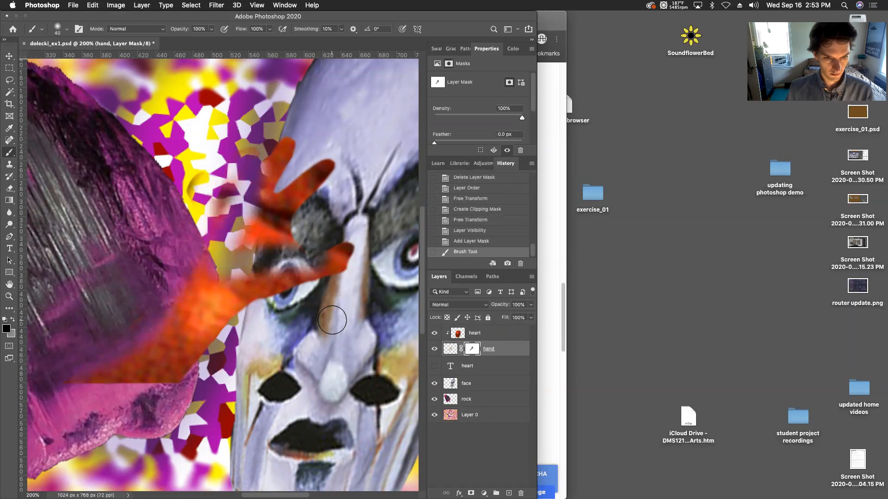
key("super+z")
left_click(13, 202)
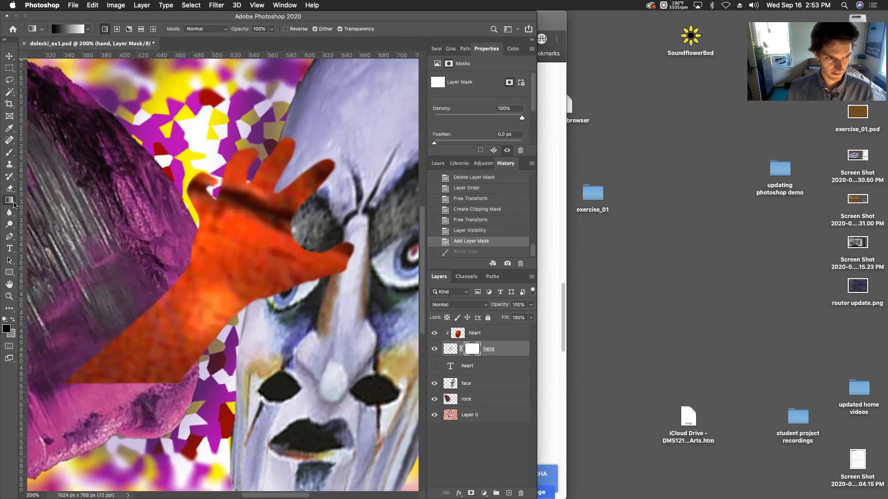
left_click_drag(209, 255, 238, 268)
key("super+z")
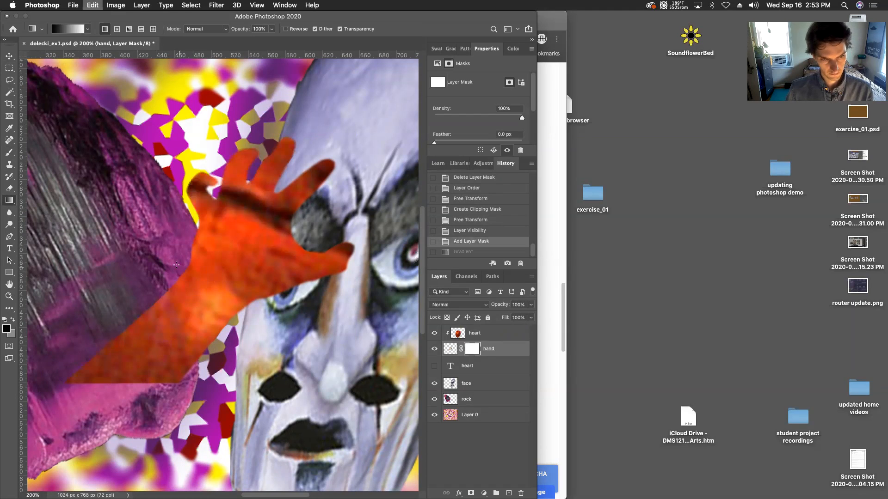
left_click_drag(177, 265, 226, 267)
key("super+z")
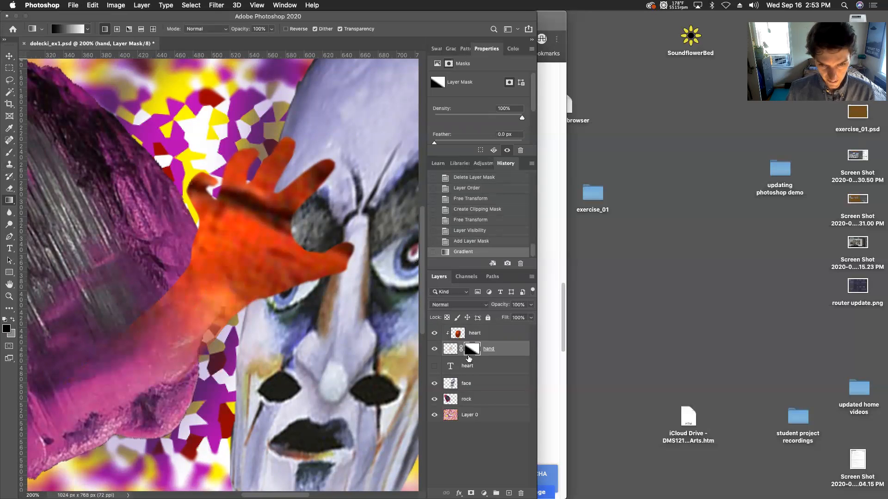
left_click(481, 305)
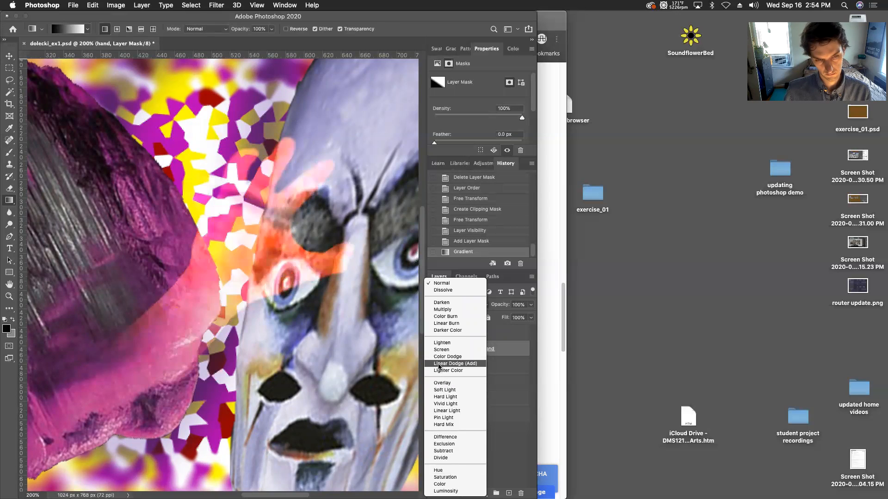
Set the hand layer to Linear Burn and toggle the heart overlay's visibility to compare
left_click(435, 323)
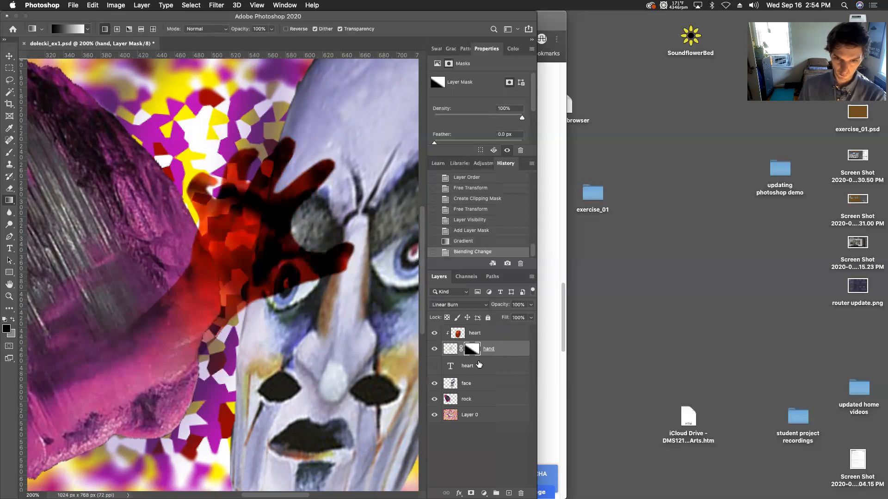
left_click(434, 333)
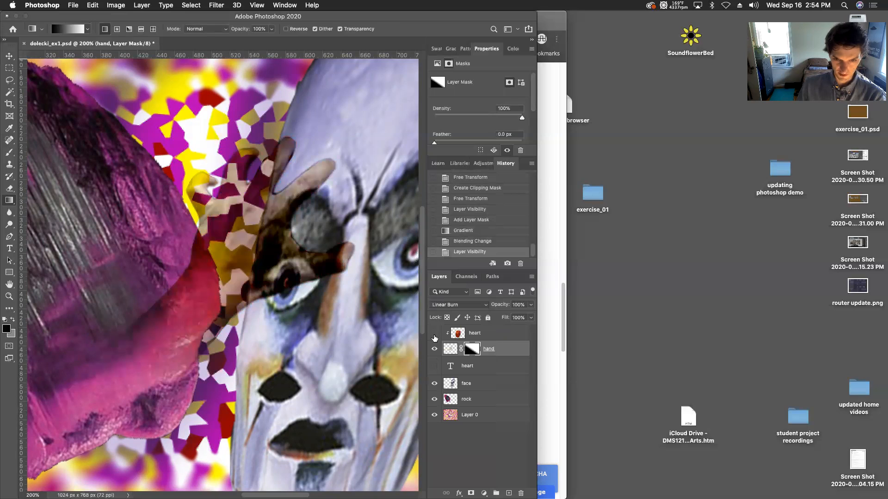
left_click(434, 335)
left_click(435, 335)
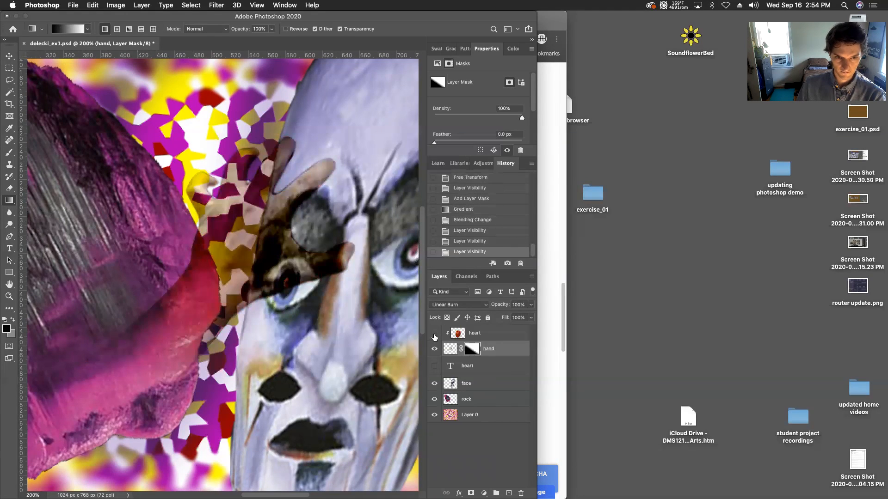
Disable and re-enable the hand's layer mask, then show the heart overlay again
right_click(470, 347)
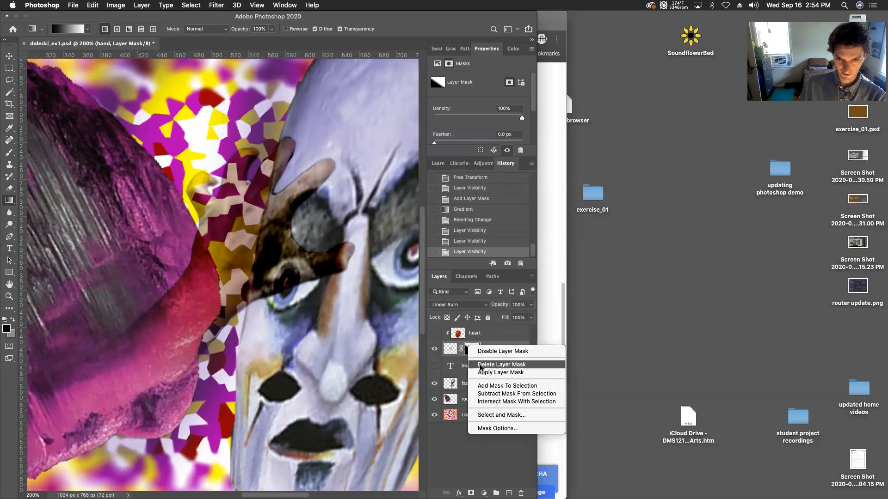
left_click(479, 352)
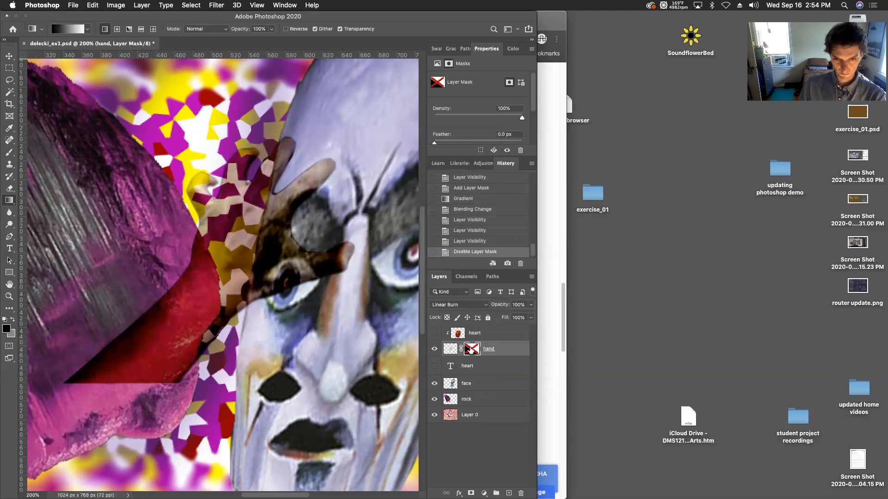
right_click(470, 350)
left_click(476, 353)
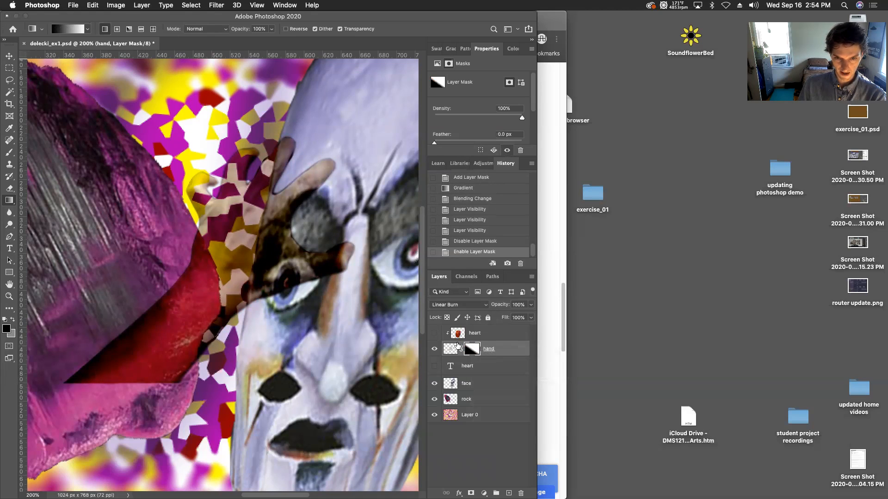
left_click(434, 334)
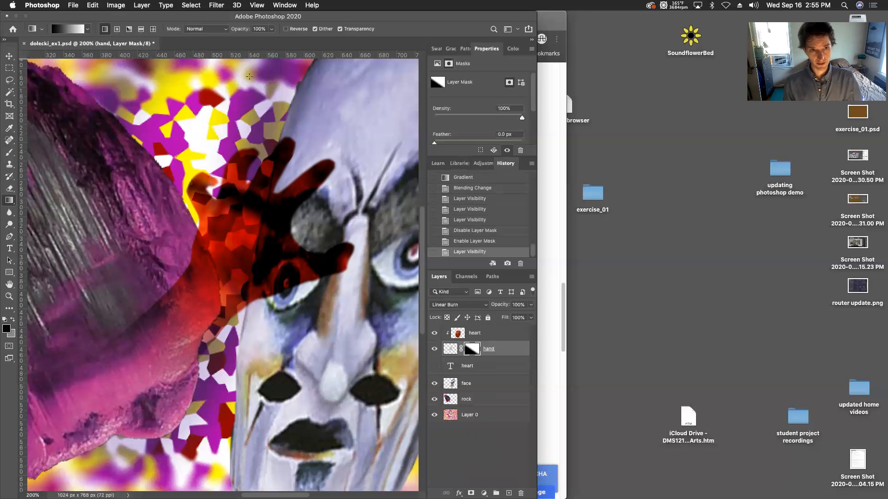
Apply a Spherize distortion at about 80% to the hand, then undo it
left_click(217, 5)
mouse_move(235, 134)
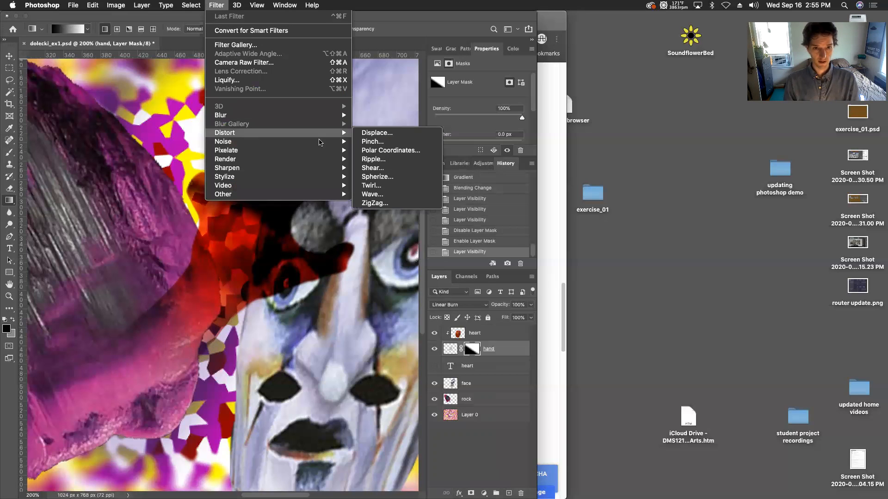
left_click(386, 177)
left_click_drag(424, 268, 461, 270)
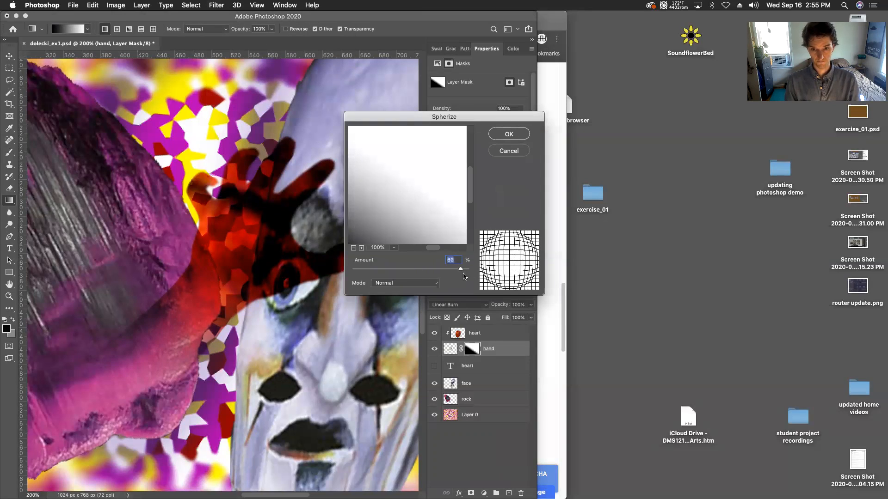
left_click(513, 133)
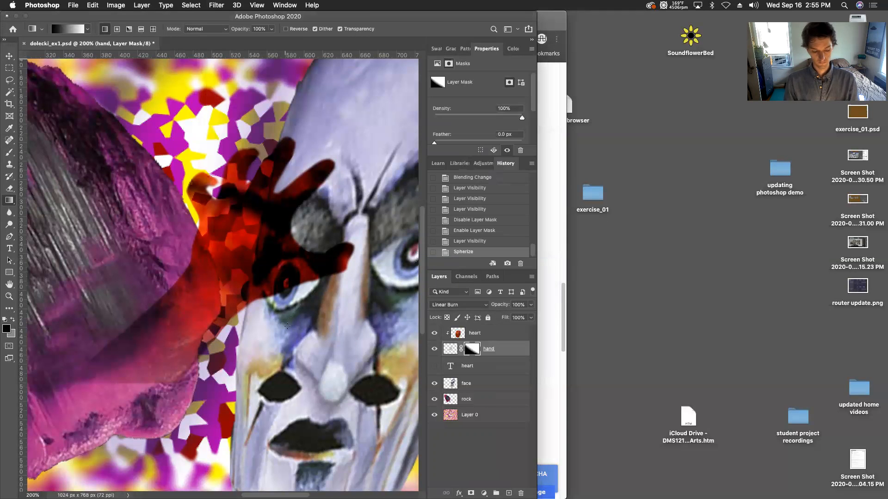
key("super+z")
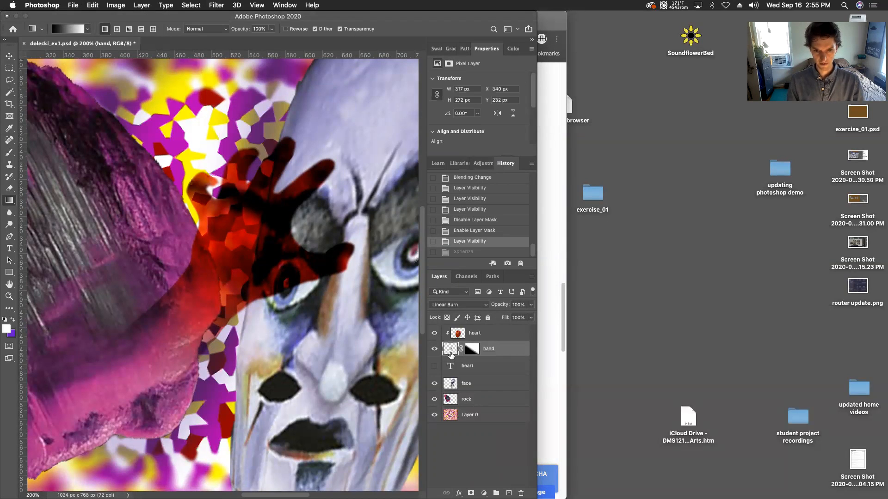
Distort the hand with a Twirl filter at an increased angle
left_click(217, 5)
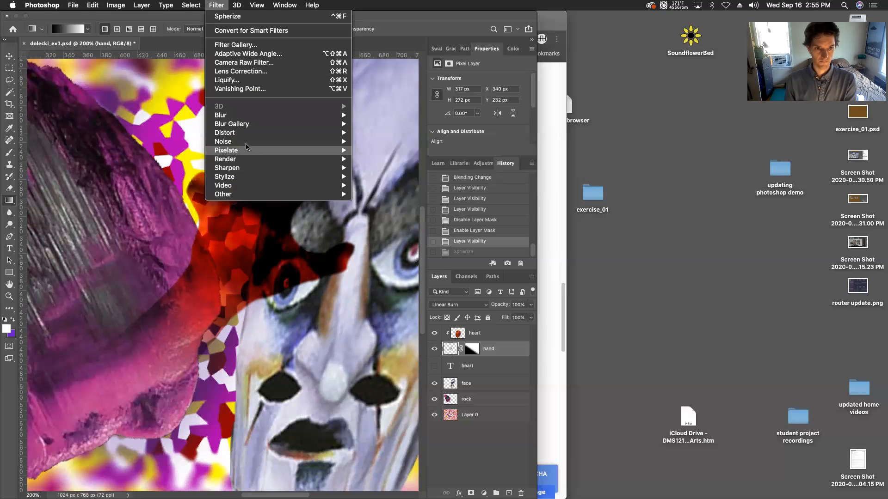
mouse_move(247, 144)
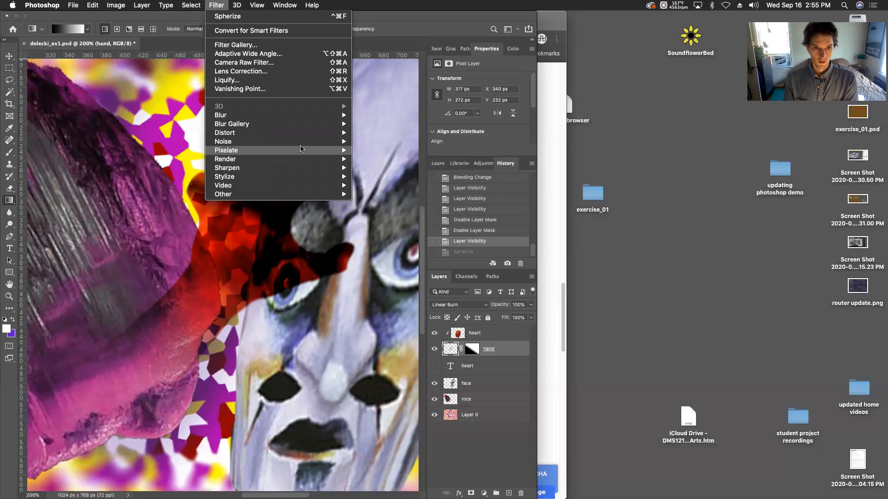
mouse_move(287, 133)
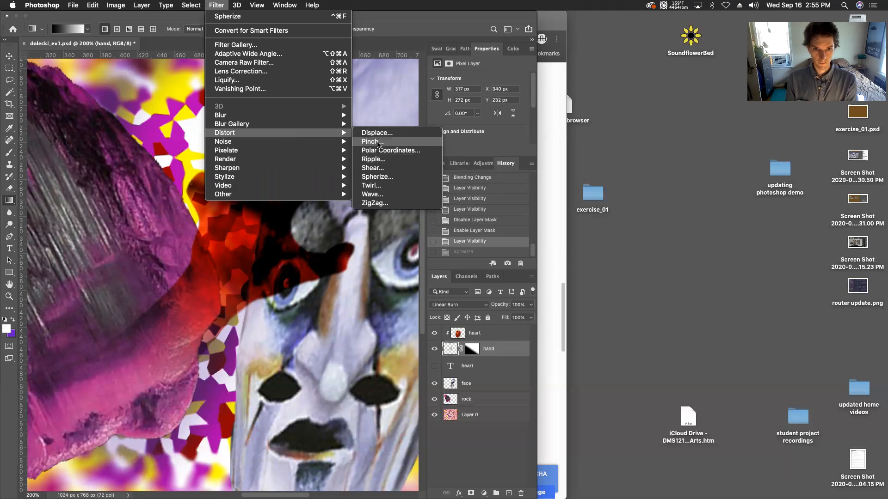
left_click(378, 184)
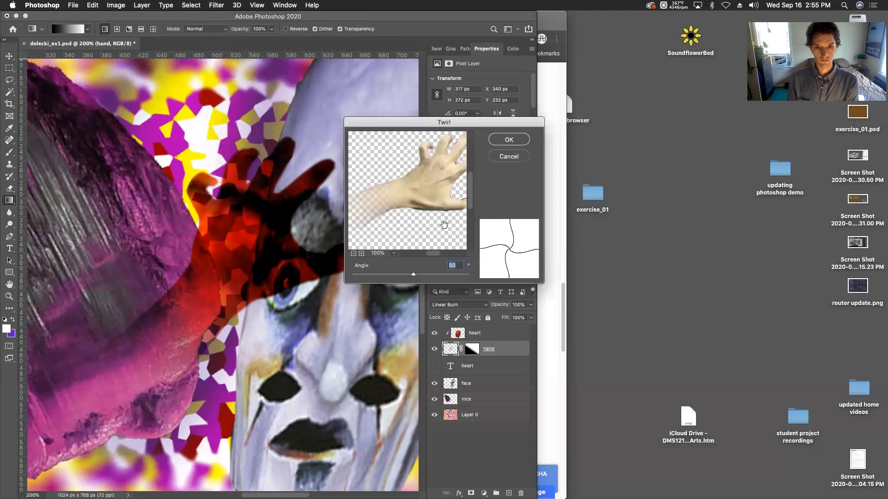
mouse_move(412, 273)
left_mouse_down()
mouse_move(430, 275)
mouse_move(416, 276)
left_mouse_up()
left_click(499, 140)
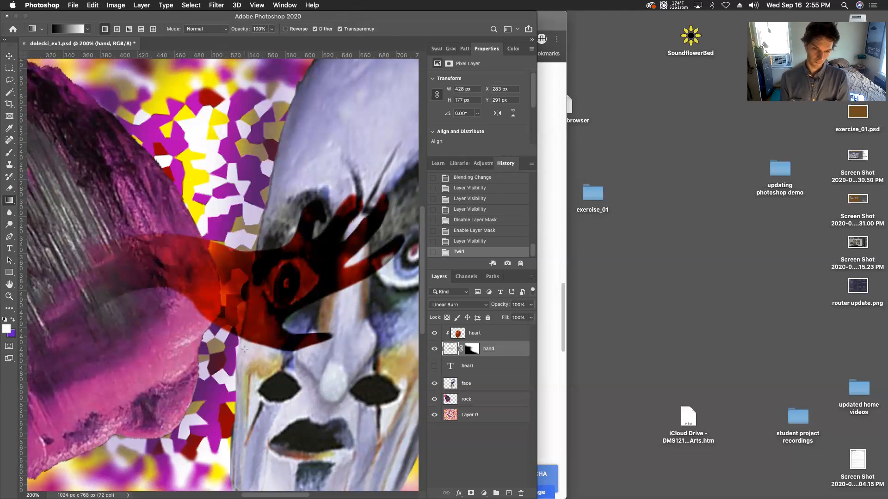
Nudge the heart overlay slightly with the Move tool and select the hand layer
key("v")
mouse_move(265, 310)
left_mouse_down()
mouse_move(260, 288)
mouse_move(254, 299)
mouse_move(262, 305)
mouse_move(237, 306)
mouse_move(242, 317)
left_mouse_up()
left_click(436, 350)
left_click(448, 351)
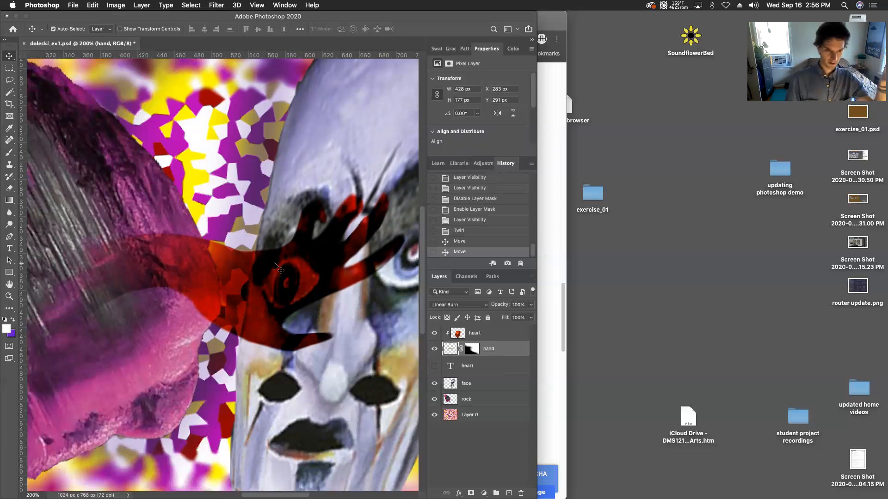
Nudge the heart overlay, then select both hand and heart layers and move them together
mouse_move(265, 275)
left_mouse_down()
mouse_move(226, 271)
mouse_move(292, 284)
mouse_move(282, 296)
mouse_move(294, 277)
mouse_move(266, 280)
left_mouse_up()
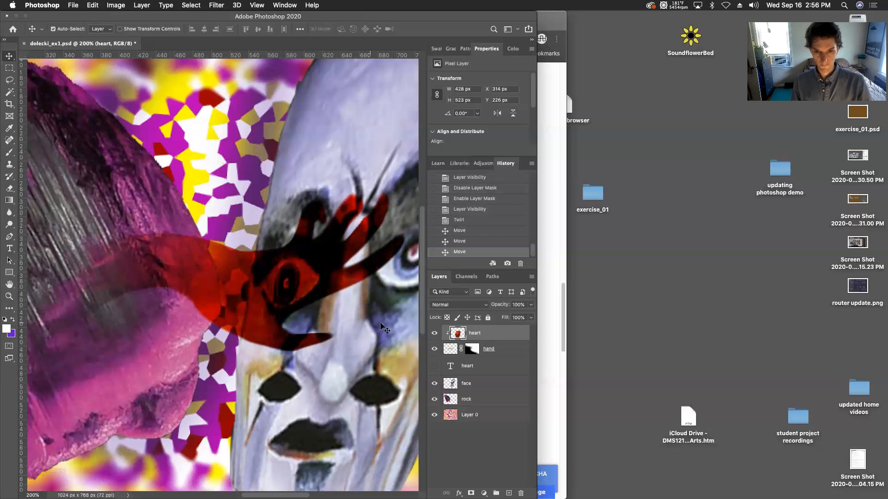
left_click(450, 349)
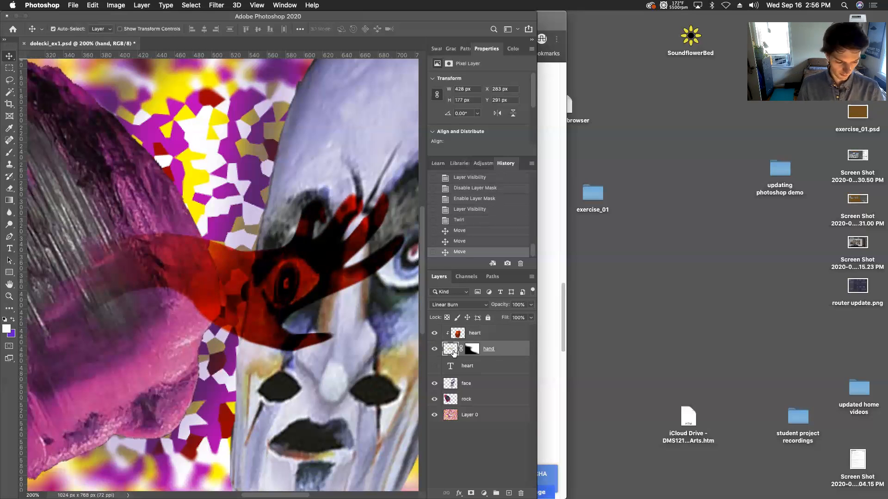
left_click(475, 333, "shift")
left_click_drag(246, 284, 262, 270)
Link the hand and heart layers, move them right over the face, then unlink them
right_click(494, 333)
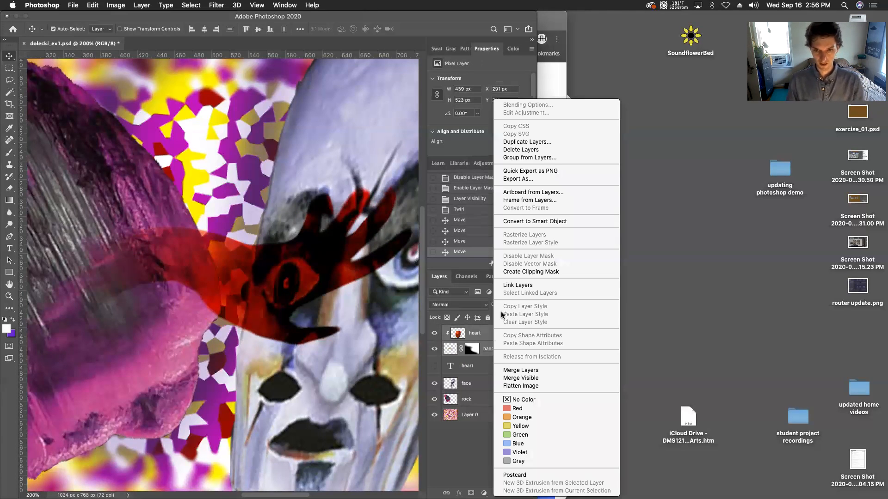
left_click(514, 286)
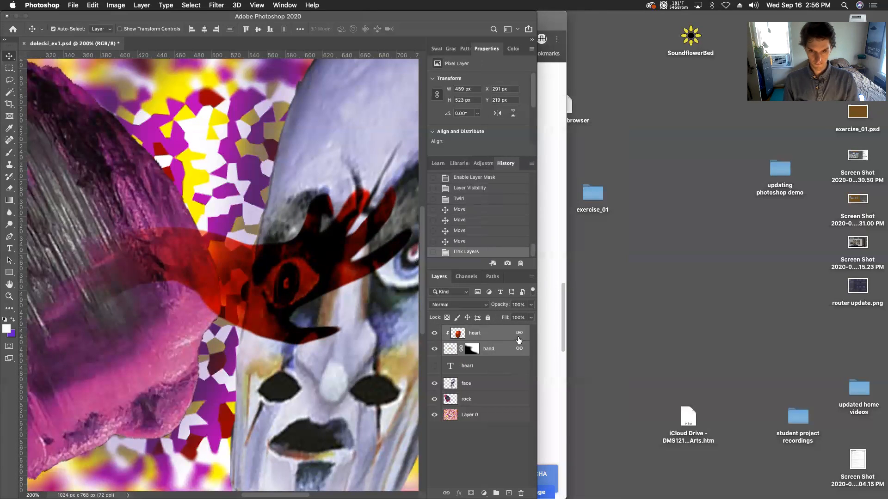
left_click(504, 437)
left_click(503, 350)
left_click_drag(218, 283, 280, 319)
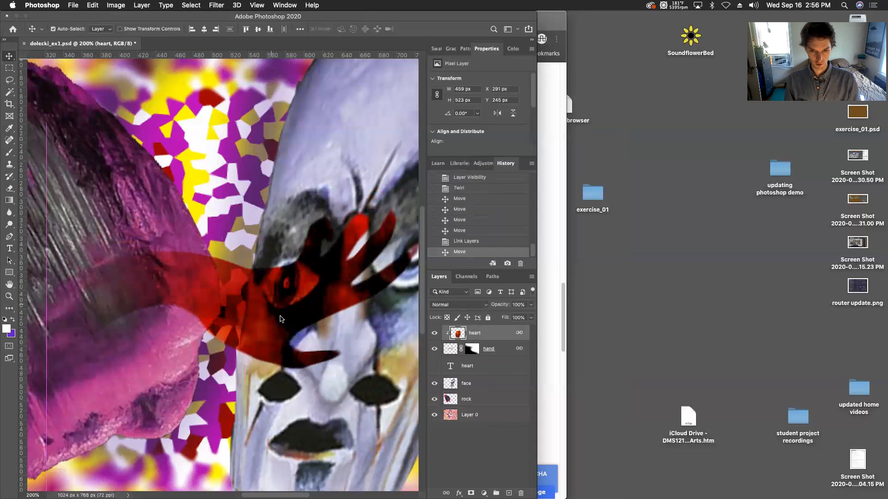
right_click(518, 334)
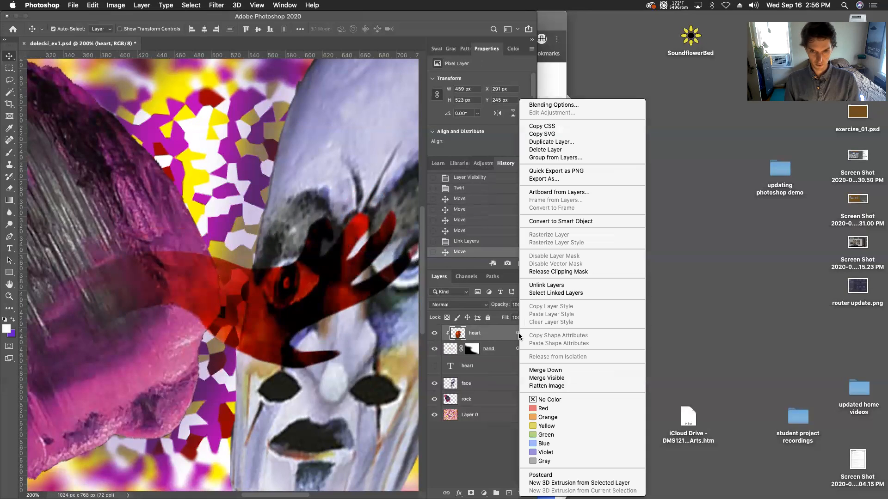
left_click(547, 285)
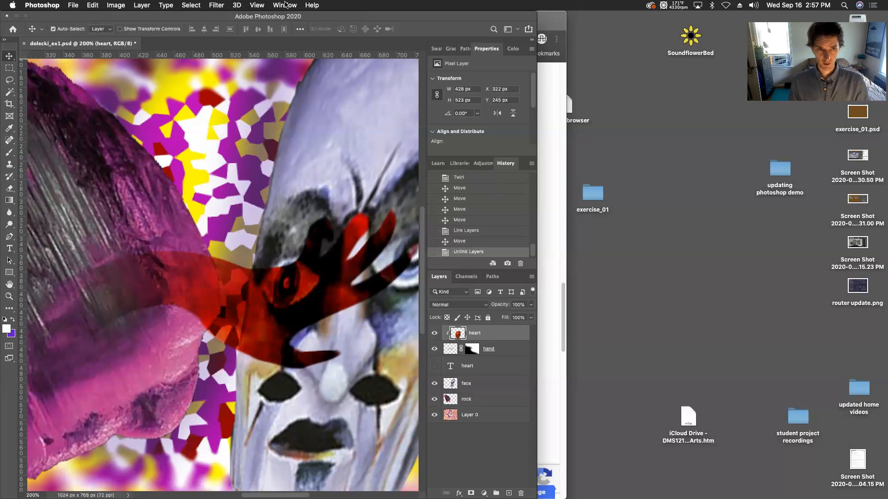
Lower the heart layer's opacity to 59% in the Layers panel
left_click(226, 5)
mouse_move(115, 5)
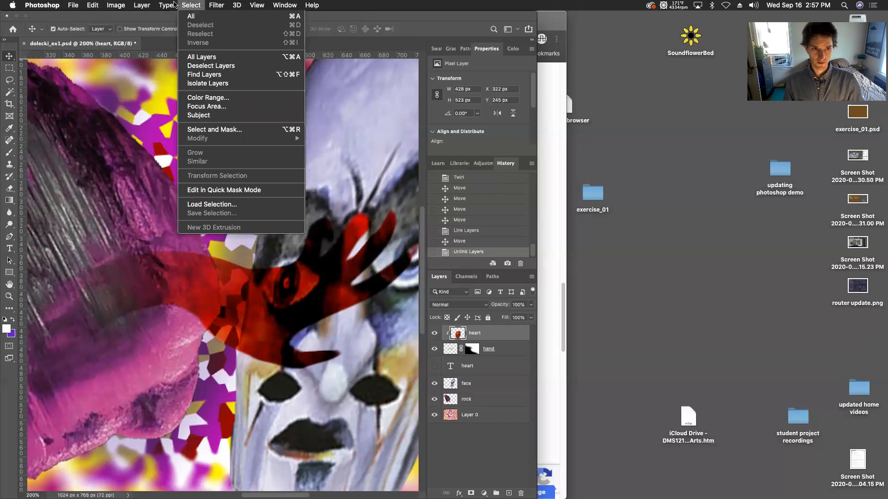
left_click(65, 136)
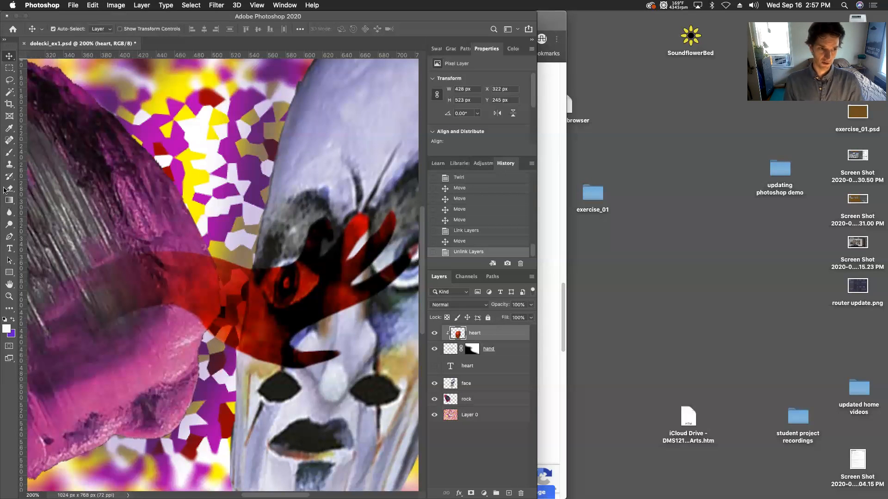
right_click(499, 335)
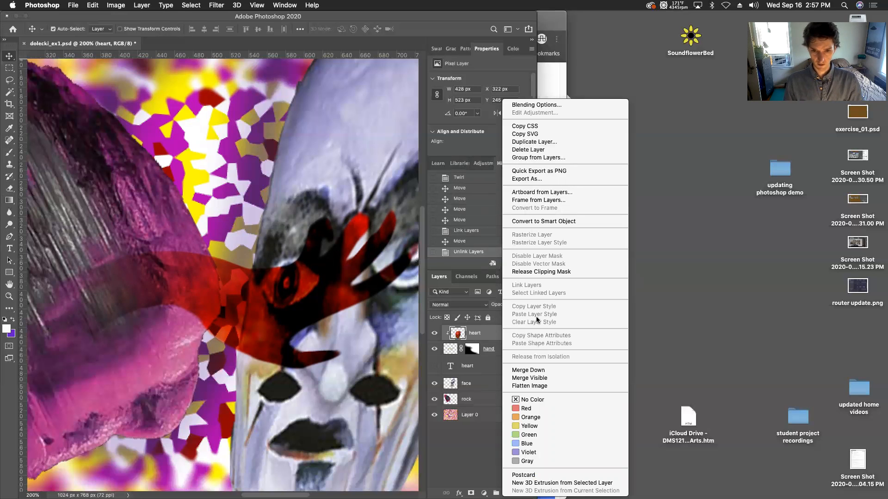
left_click(493, 380)
left_click(531, 305)
left_click_drag(531, 316, 512, 318)
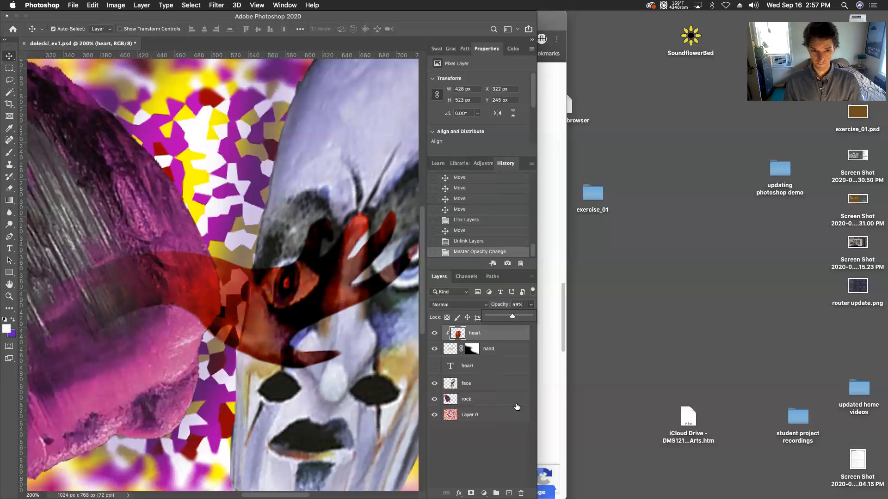
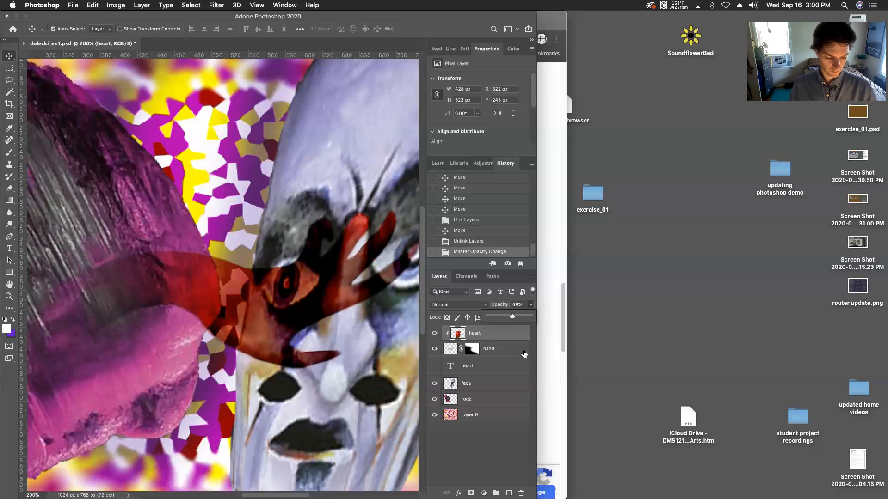
Bring up the macOS Force Quit Applications window with Command+Option+Escape over Photoshop
key("super")
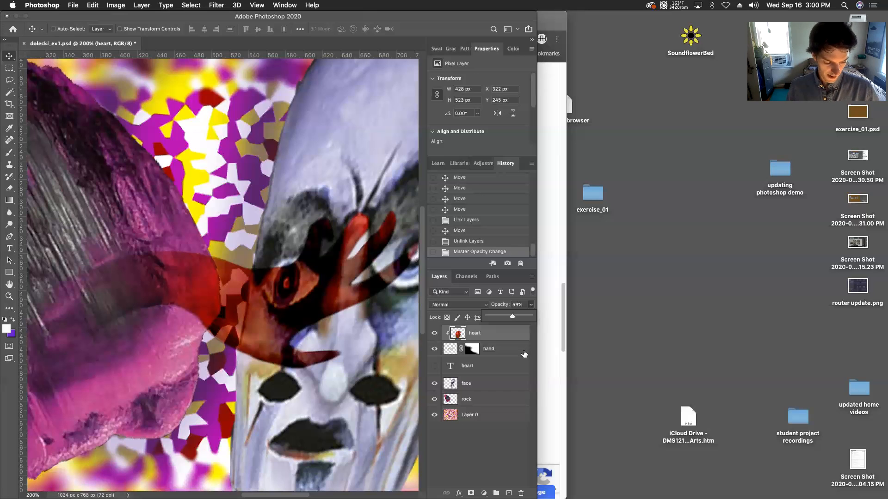
key("super+alt+Escape")
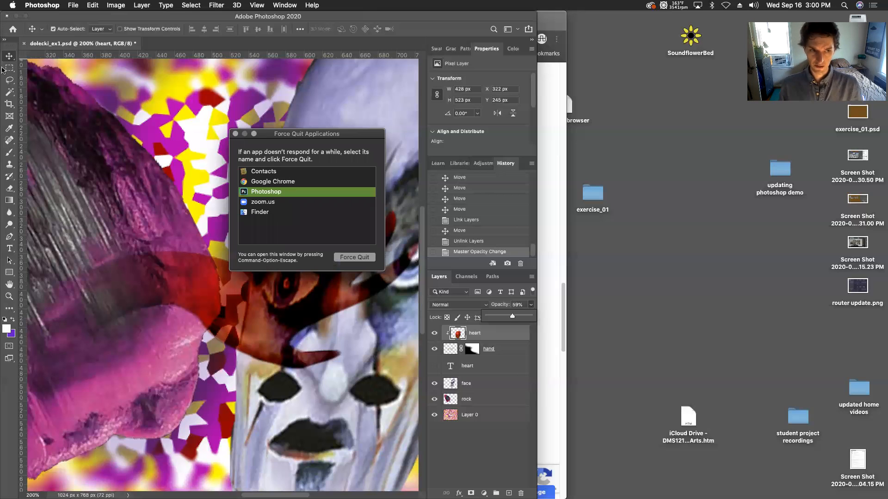
Select Google Chrome, move the Force Quit window up-left, and close it without quitting anything
mouse_move(4, 100)
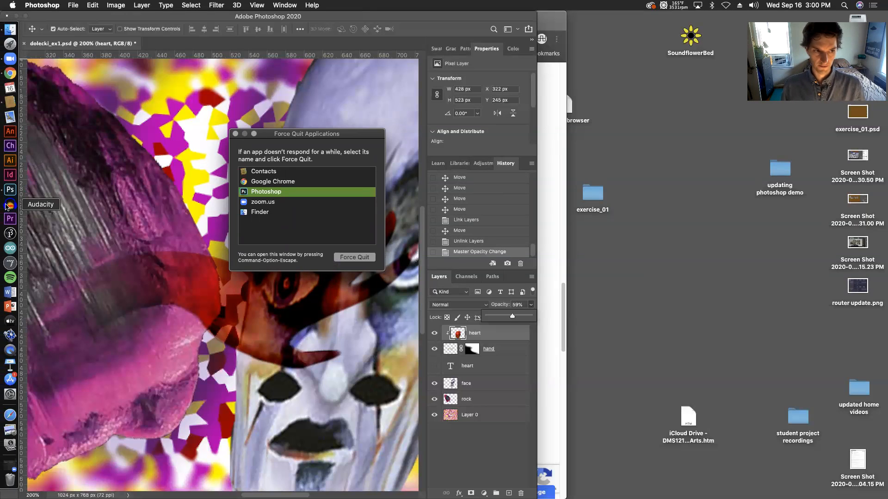
left_click(285, 182)
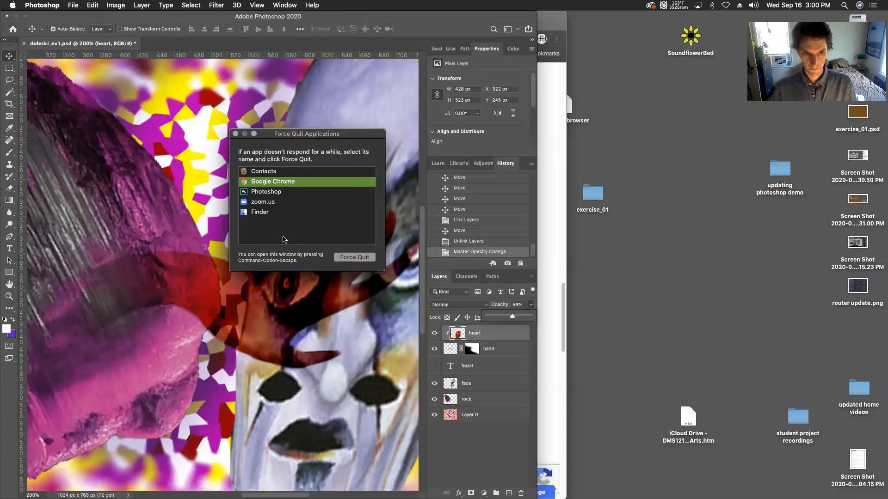
mouse_move(3, 192)
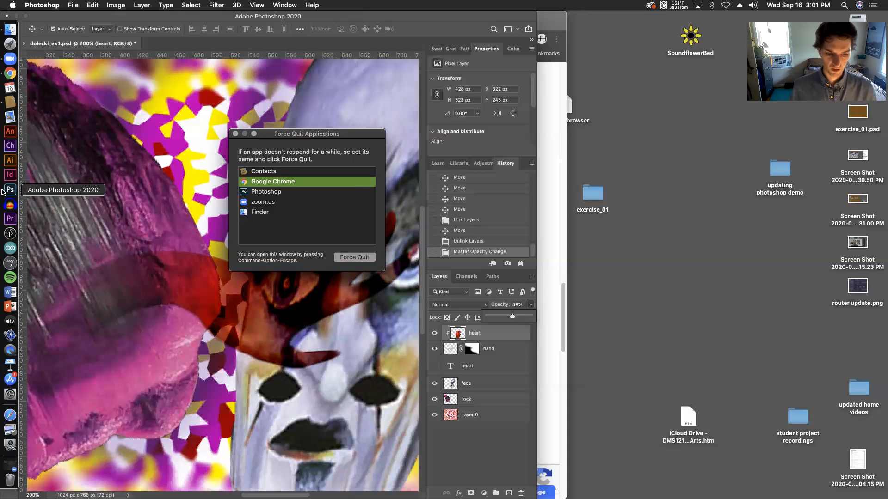
left_click_drag(265, 135, 231, 112)
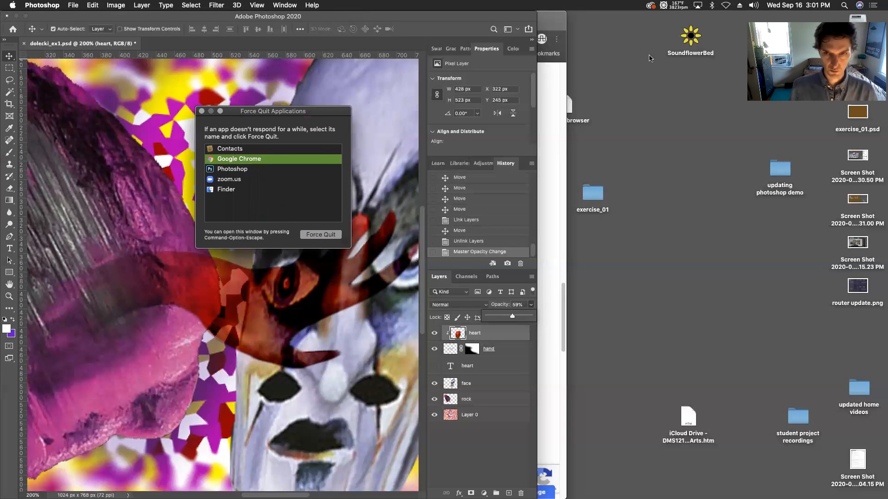
left_click_drag(289, 111, 268, 91)
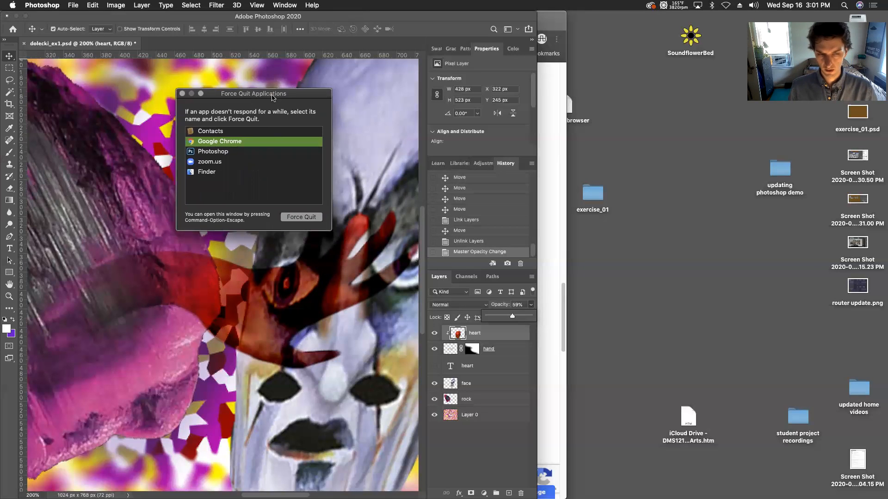
left_click(180, 92)
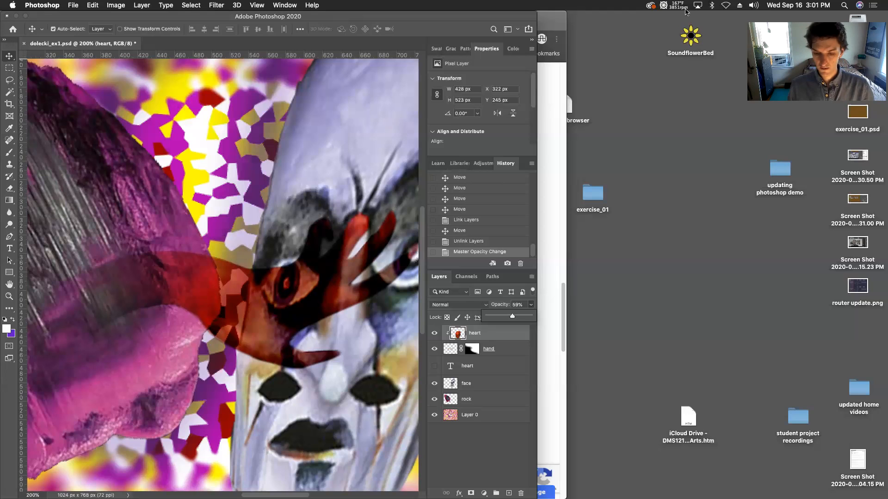
Dismiss the opacity slider popup and save dolecki_ex1.psd
mouse_move(685, 11)
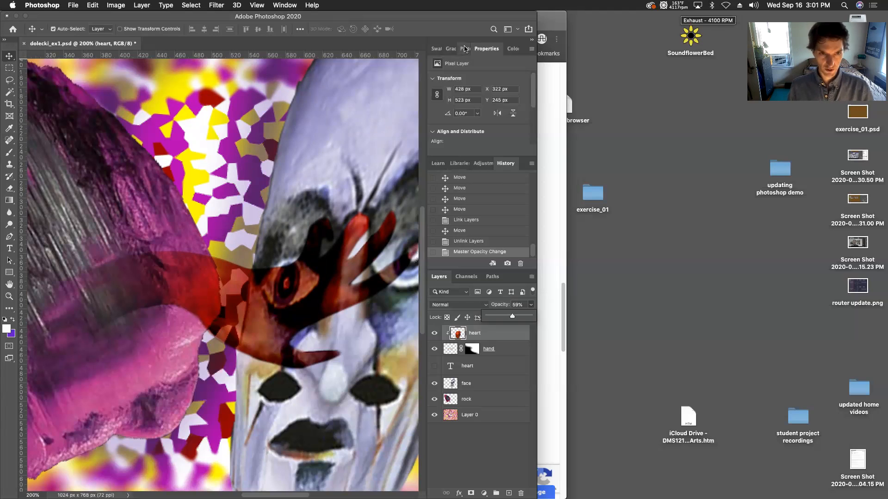
left_click(358, 45)
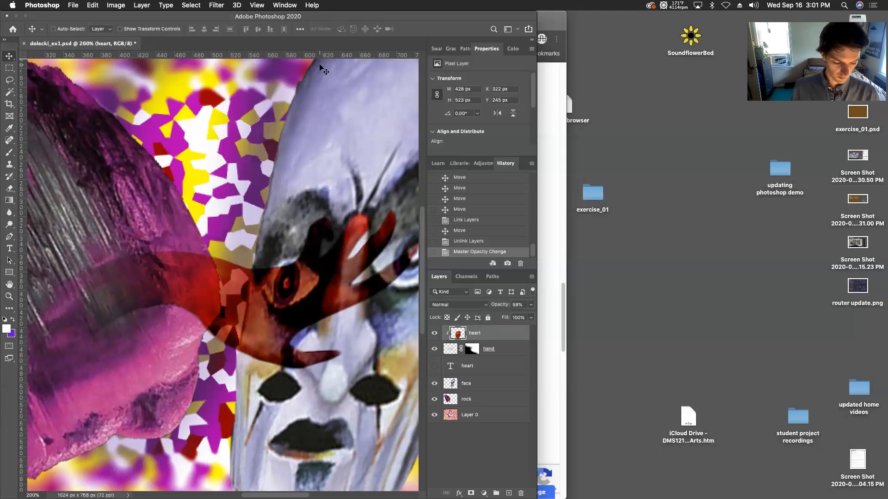
key("super+s")
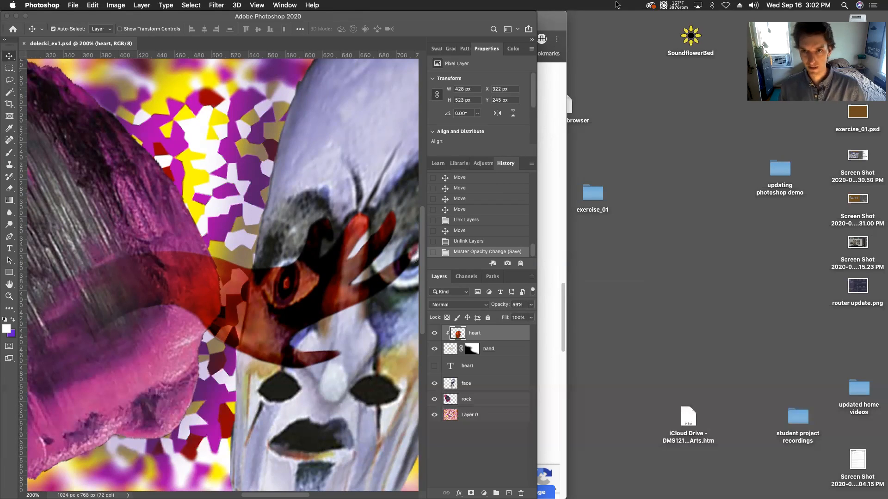
Check Macs Fan Control's Menubar display preferences, leave the sensor at CPU Core 1, and close them
left_click(682, 8)
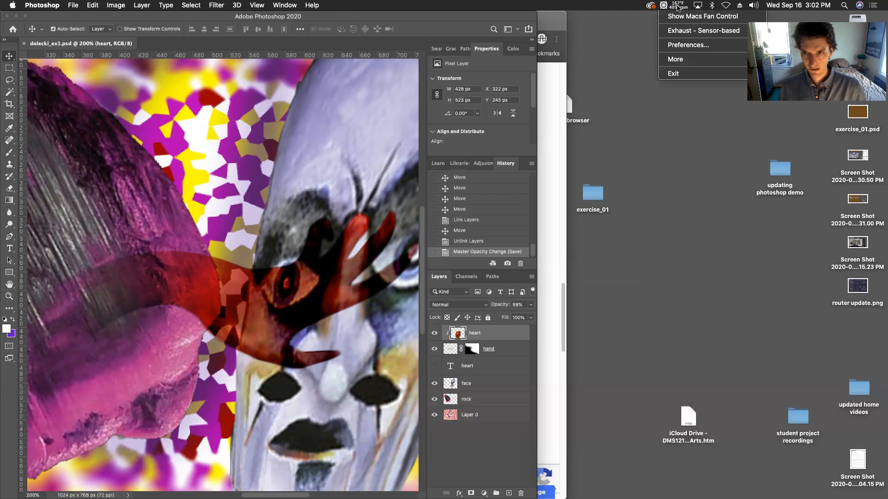
left_click(688, 45)
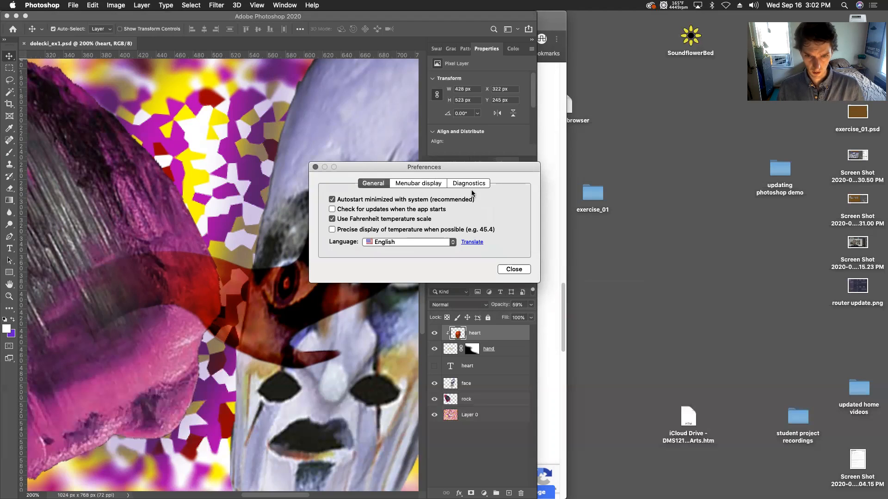
left_click(452, 185)
left_click(419, 184)
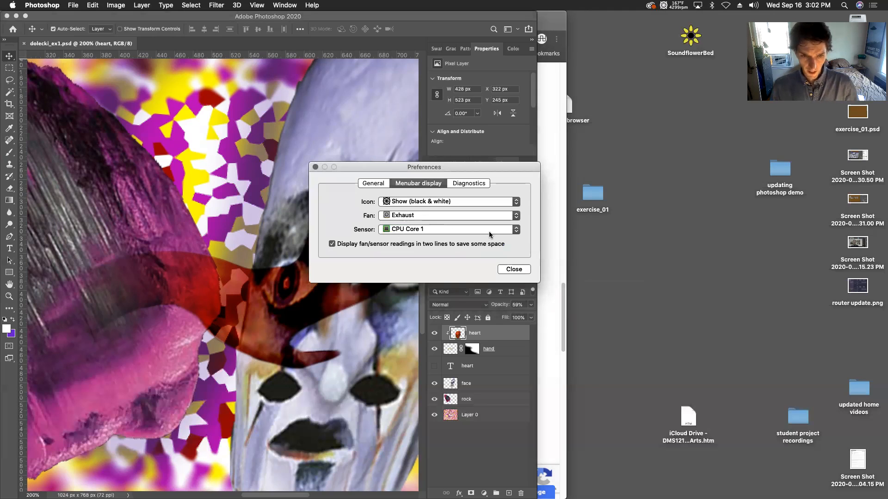
left_click(514, 230)
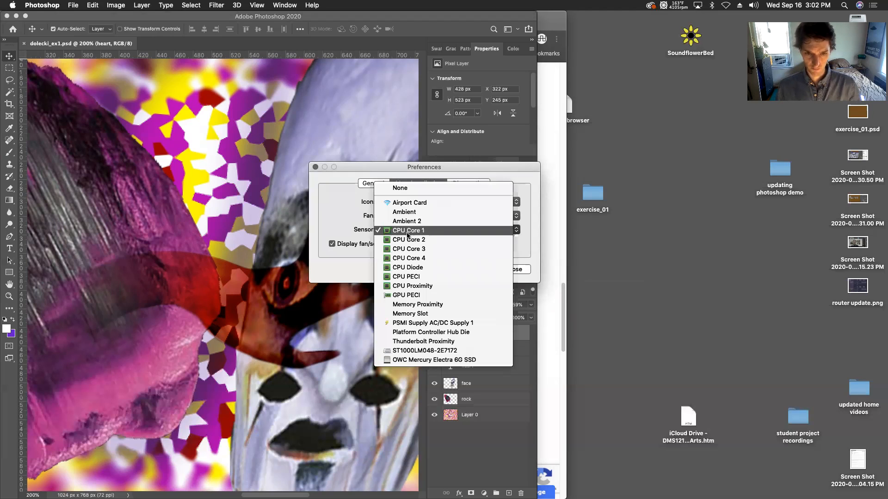
left_click(325, 205)
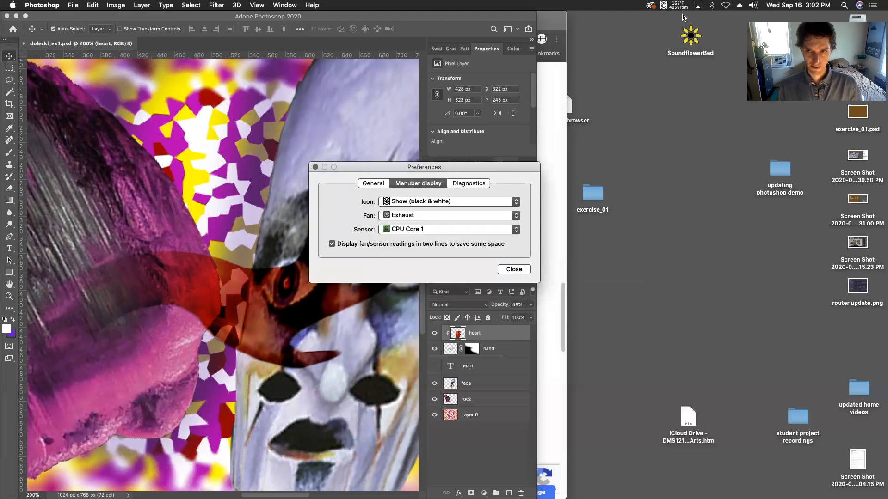
mouse_move(679, 7)
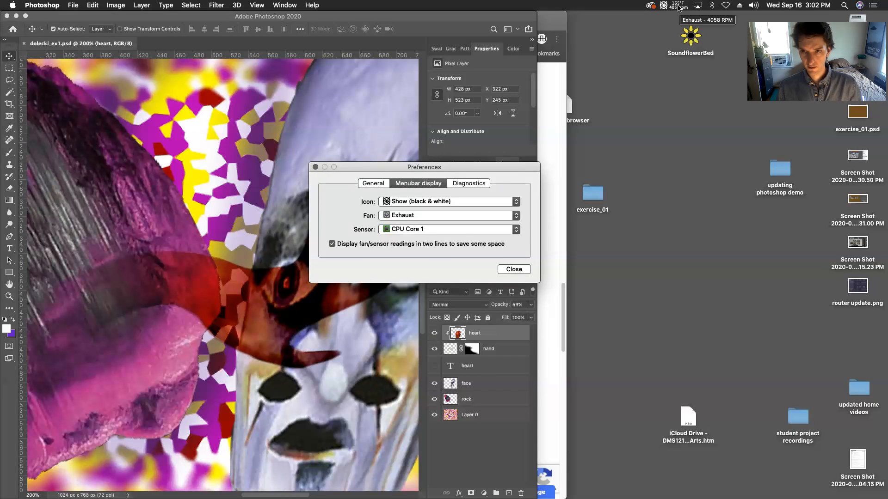
left_click(315, 167)
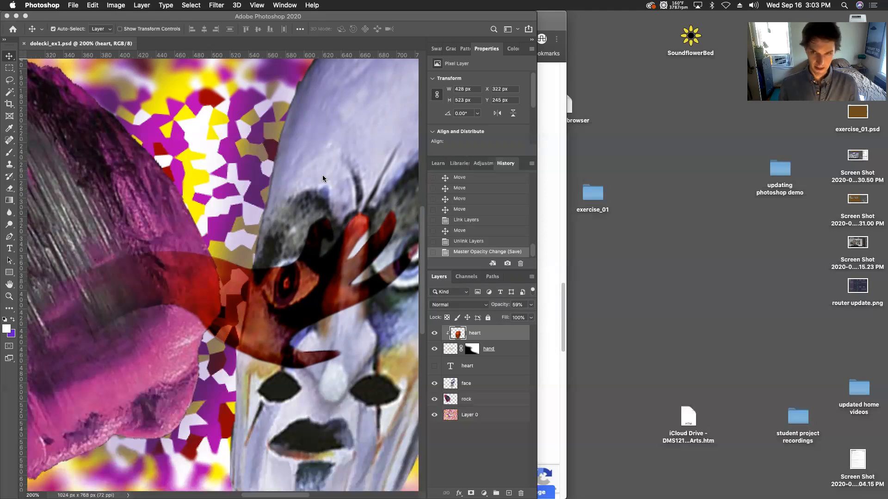
Select the Brush tool, then minimize Photoshop to reveal the Chrome masks tutorial
mouse_move(687, 9)
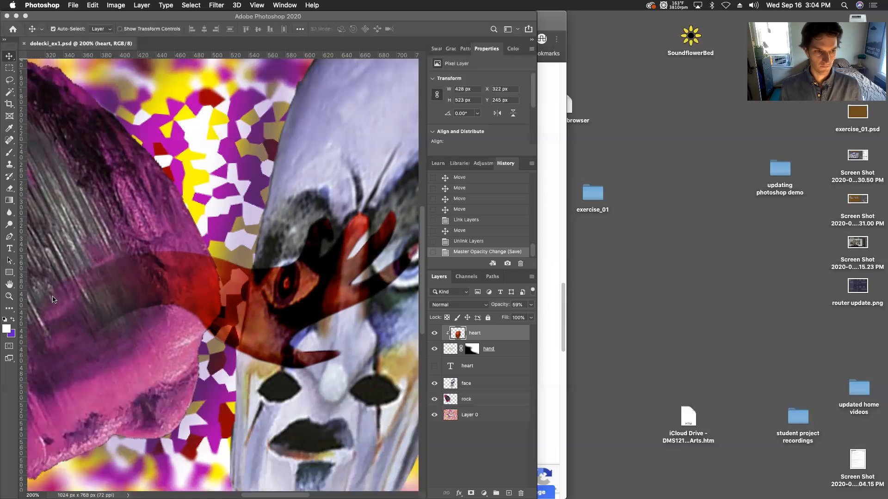
left_click(9, 152)
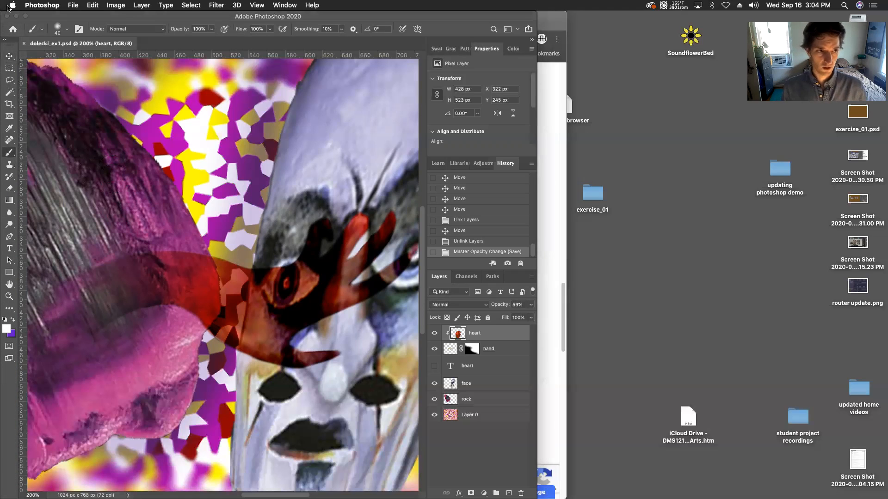
left_click(16, 17)
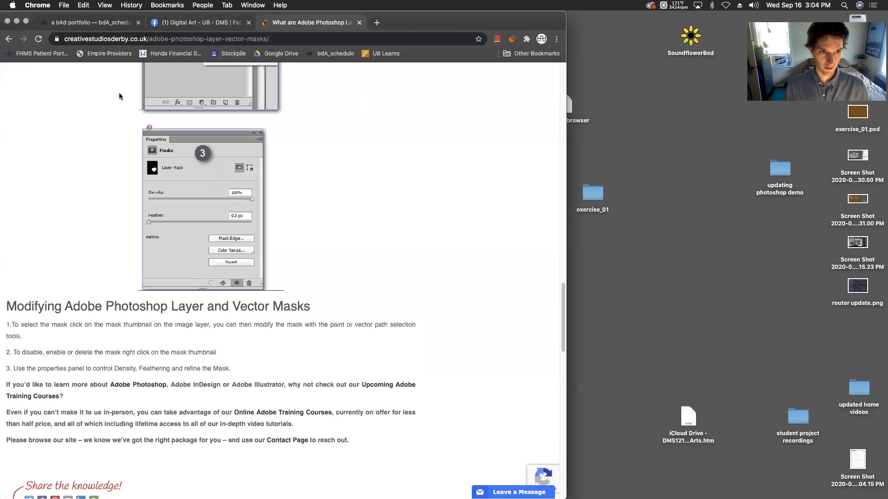
Reload the Chrome masks article and bring Photoshop back to the front from the Dock
key("super+r")
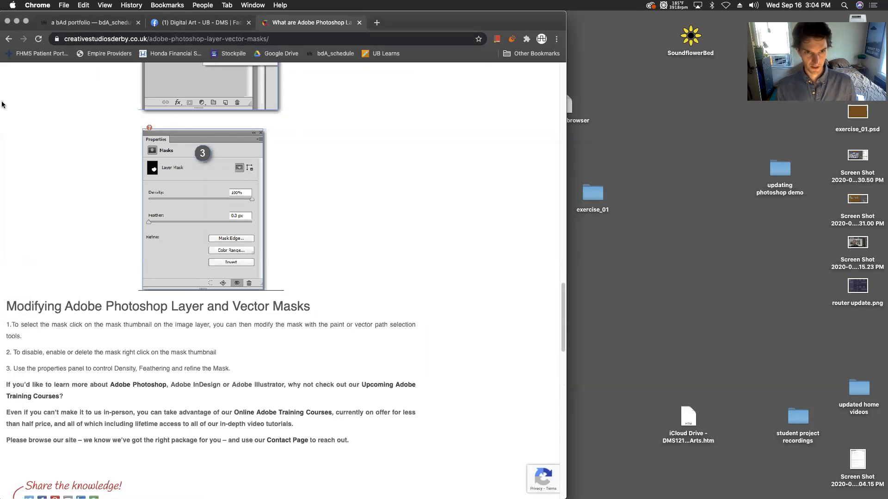
mouse_move(2, 85)
left_click(9, 185)
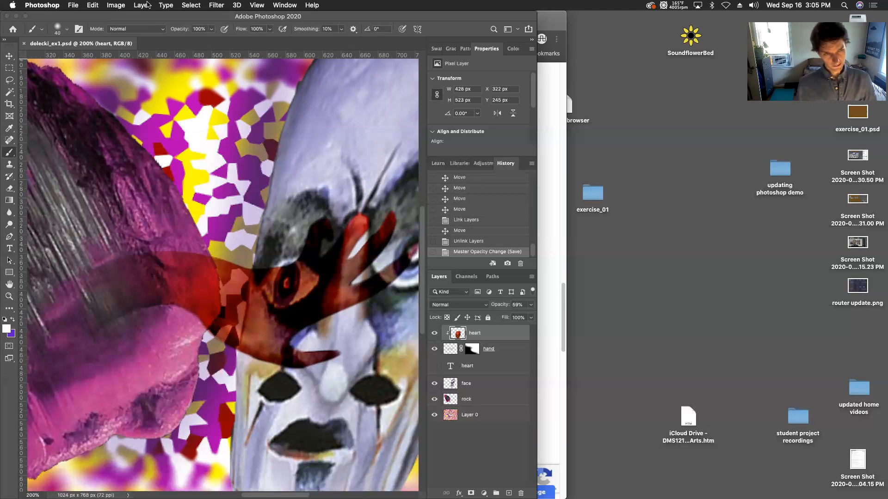
Start File > Save As, check the format list keeping Photoshop format, then cancel without saving
left_click(74, 5)
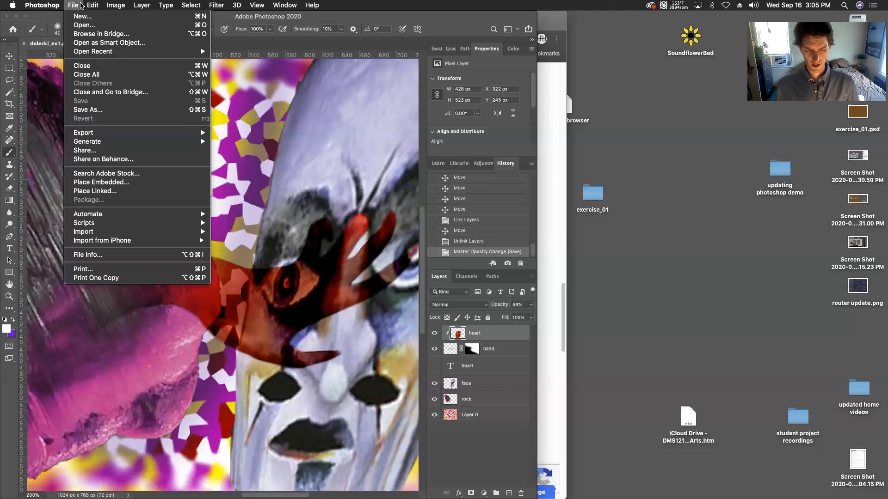
left_click(96, 110)
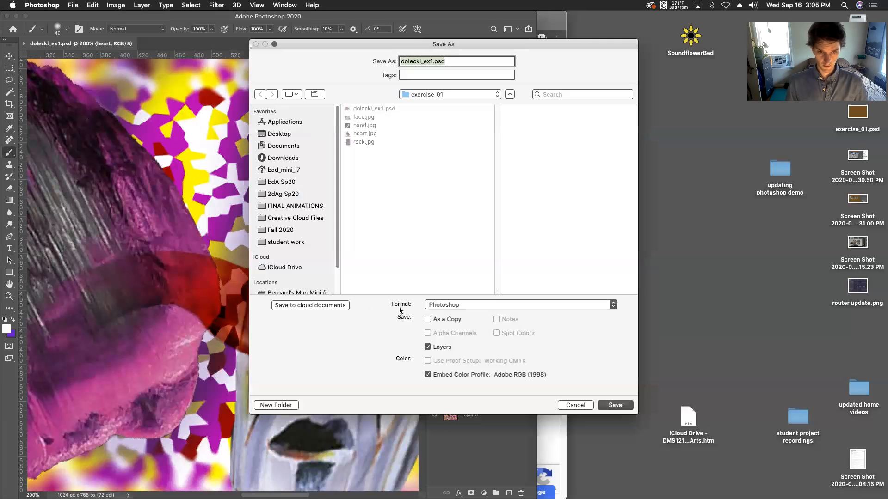
left_click(456, 303)
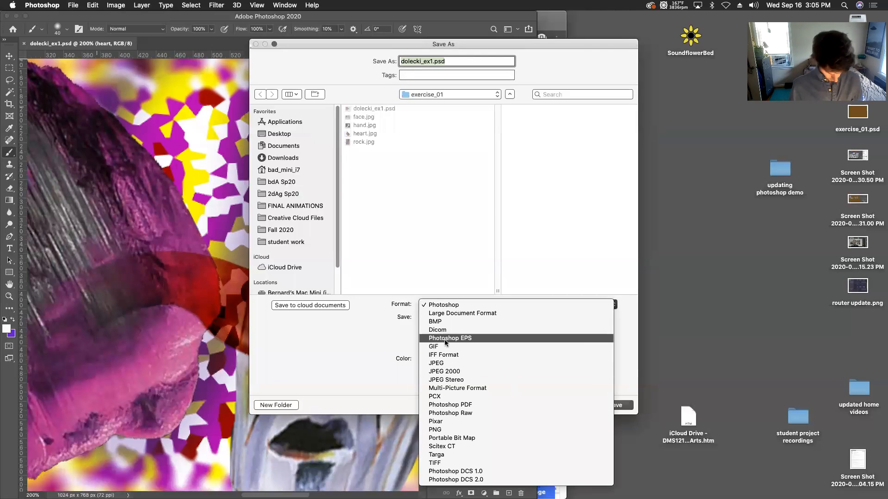
left_click_drag(261, 44, 60, 43)
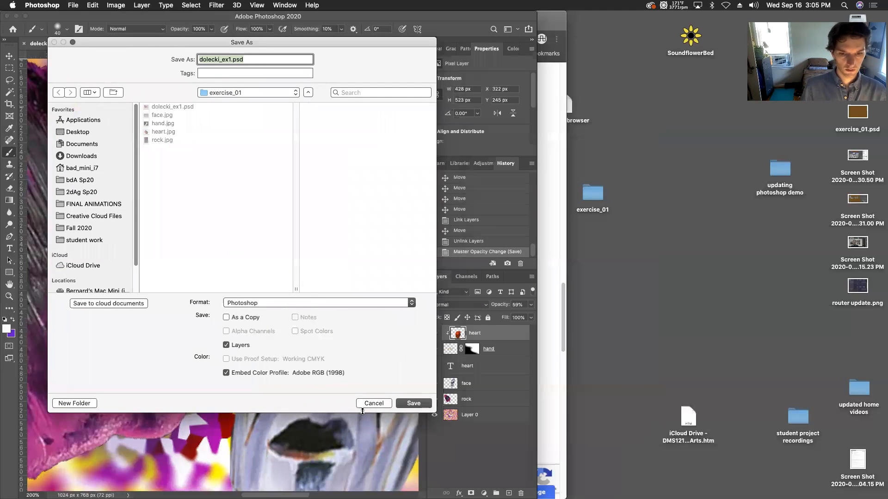
left_click(279, 302)
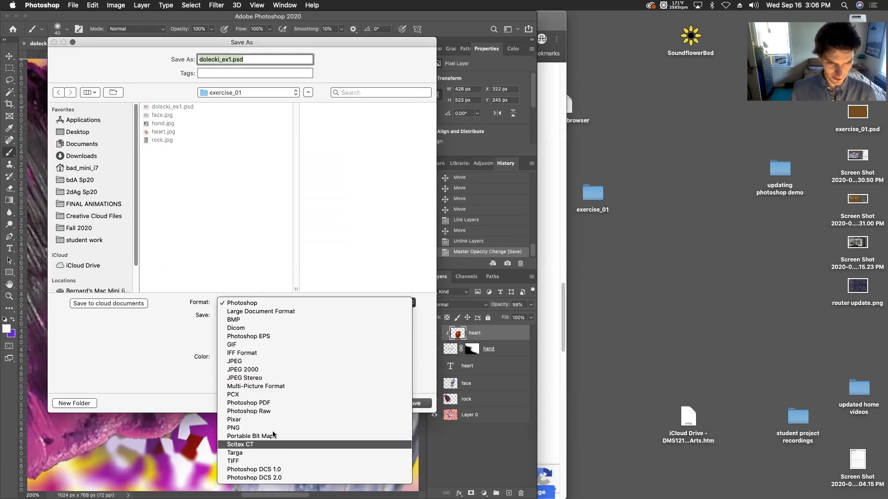
left_click(153, 337)
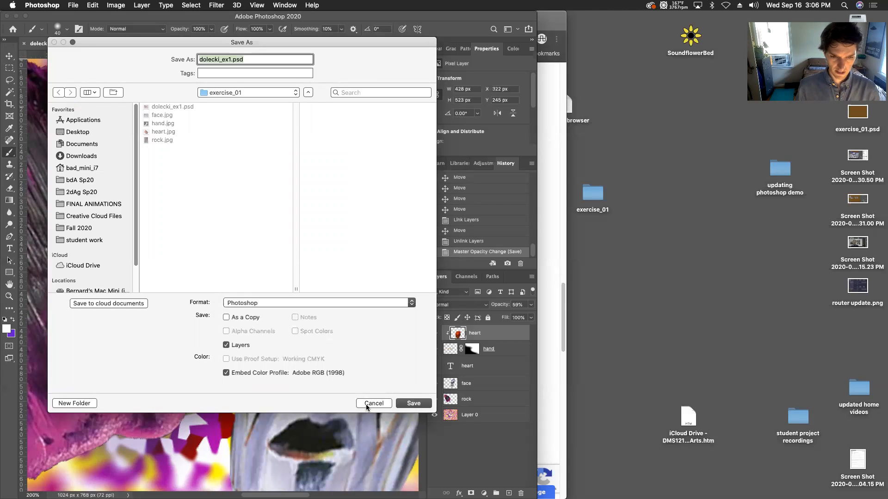
left_click(367, 405)
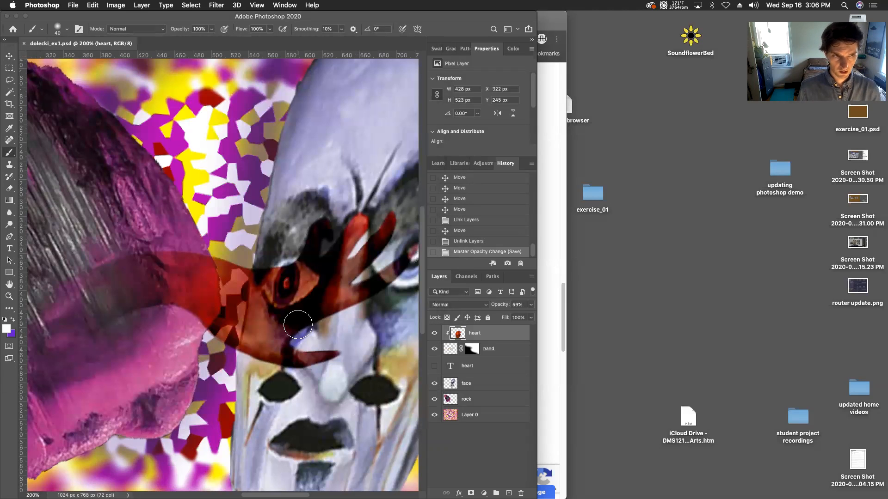
left_click(71, 5)
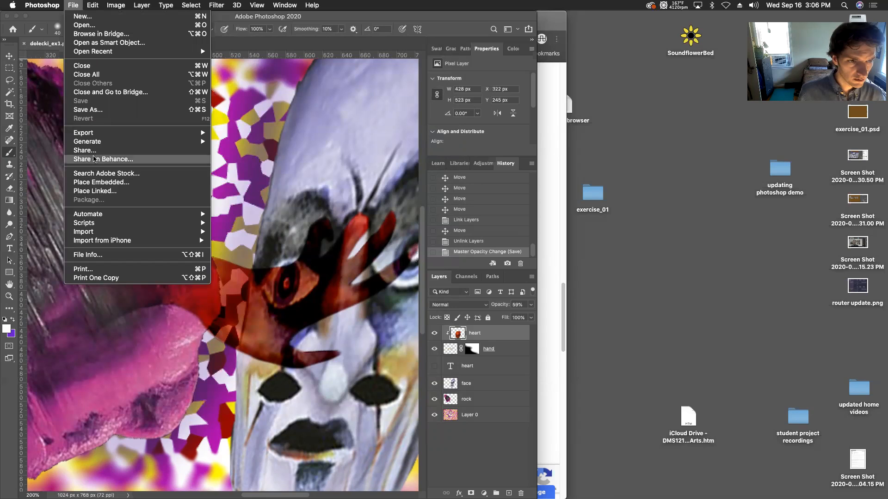
Open Export > Save for Web (Legacy), shift it left, and view Original then 2-Up previews
mouse_move(95, 135)
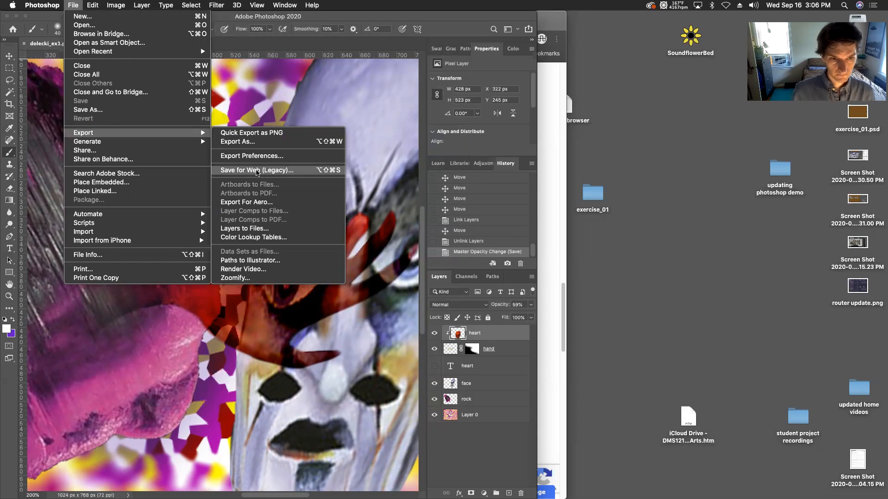
left_click(257, 171)
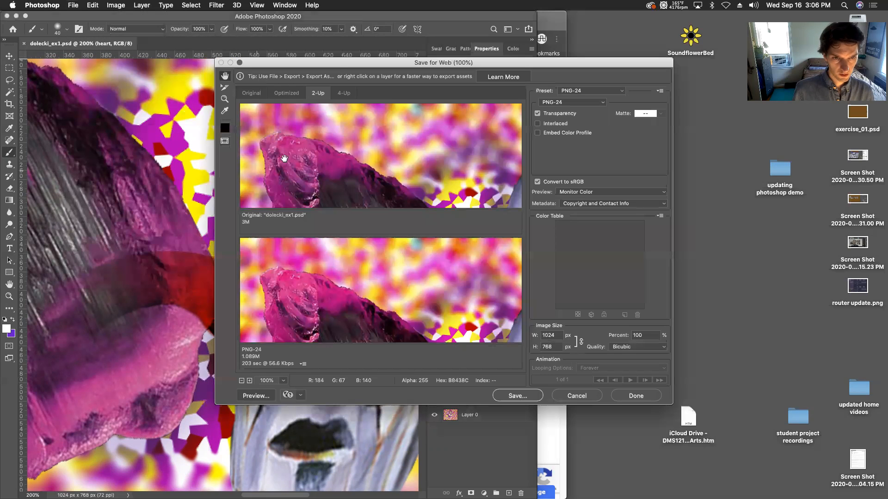
left_click_drag(334, 65, 171, 74)
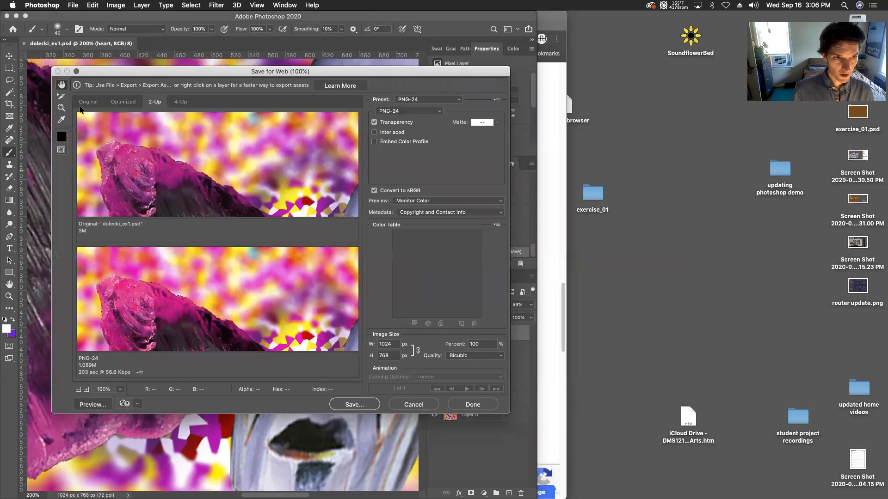
left_click(83, 101)
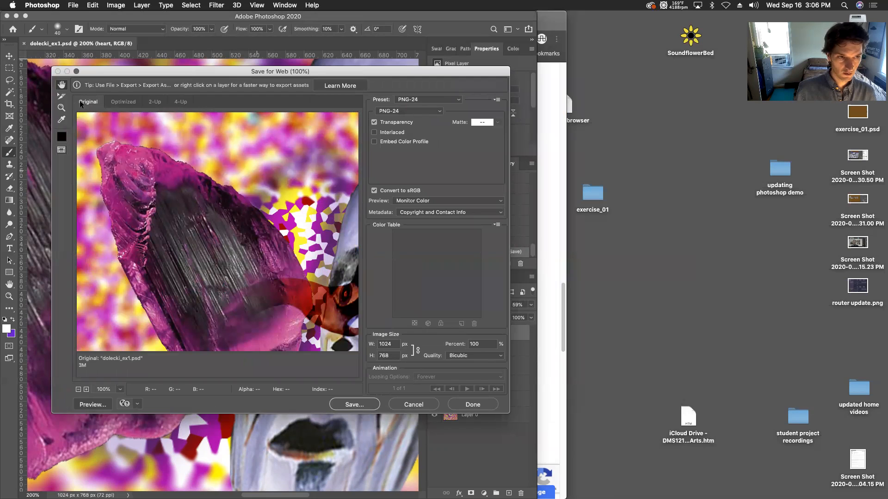
left_click(147, 102)
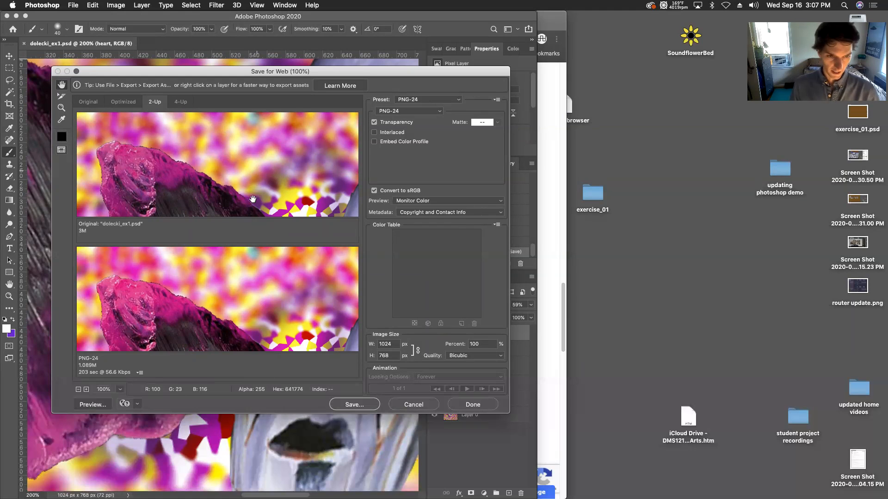
Pan the 2-Up previews to bring the mask and hand into view, then enlarge the window
left_click_drag(254, 196, 218, 171)
mouse_move(291, 176)
left_mouse_down()
mouse_move(250, 144)
mouse_move(270, 154)
left_mouse_up()
left_click_drag(228, 179, 263, 155)
left_click_drag(252, 197, 258, 150)
mouse_move(271, 322)
left_mouse_down()
mouse_move(239, 258)
mouse_move(262, 278)
left_mouse_up()
left_click_drag(506, 409, 569, 454)
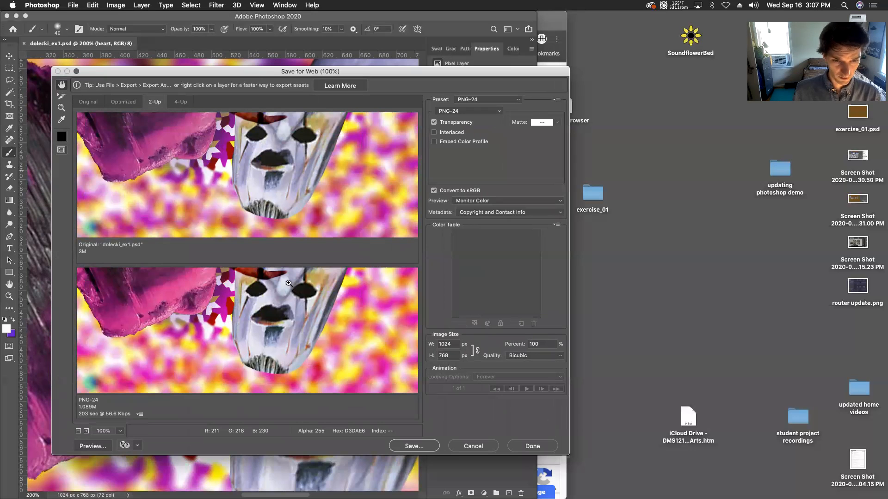
Zoom the previews, pan to the hand across the mask's eye, and select the optimized PNG-24 pane
key("super+plus")
key("super+plus")
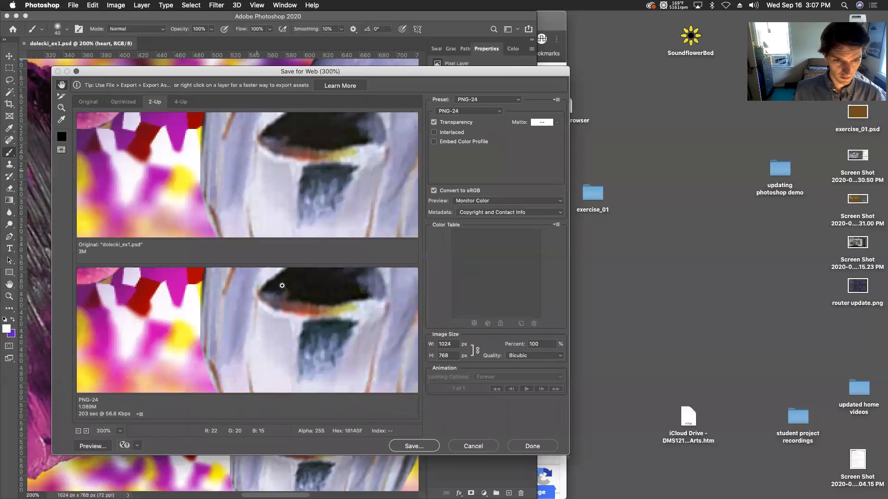
key("super+minus")
key("super+minus")
key("super+plus")
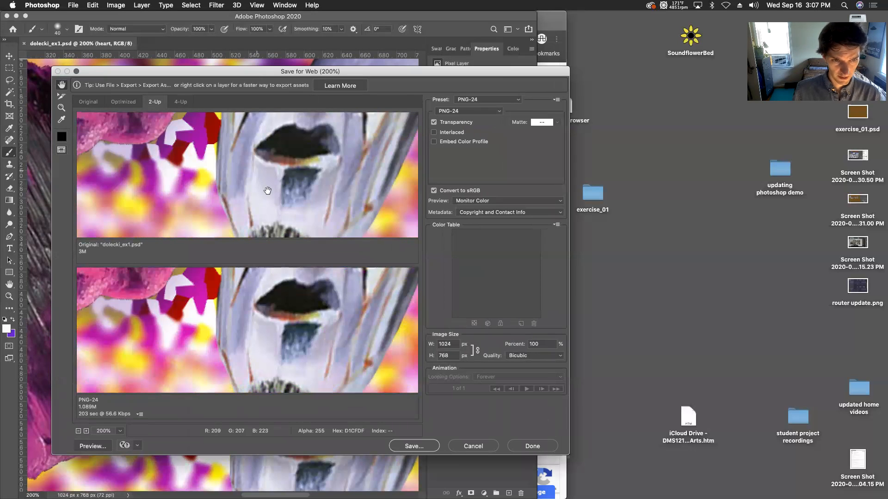
key("super+minus")
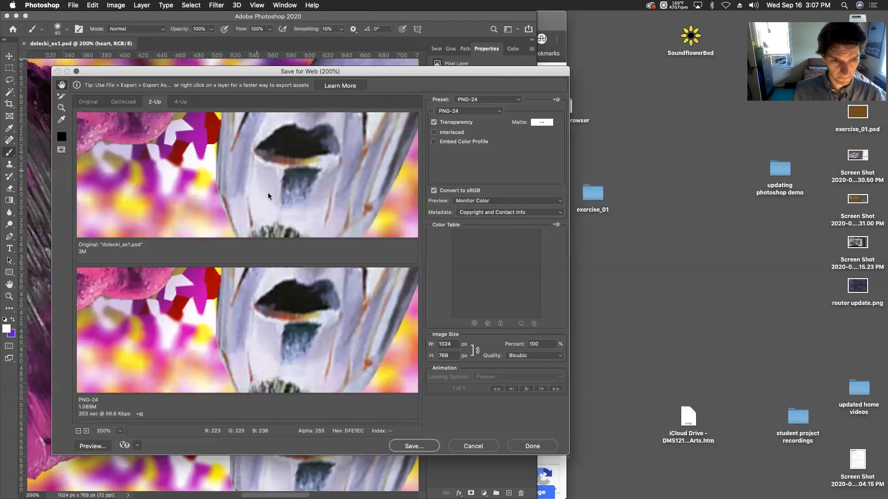
left_click_drag(298, 129, 262, 183)
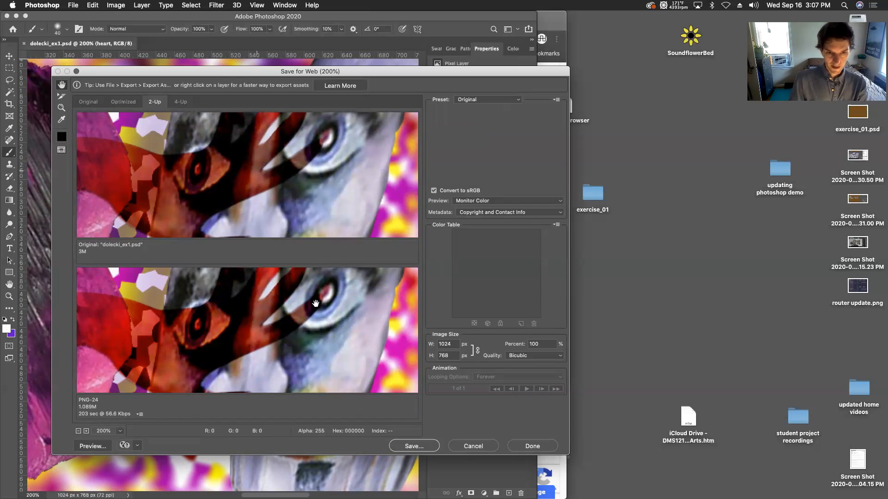
left_click(314, 269)
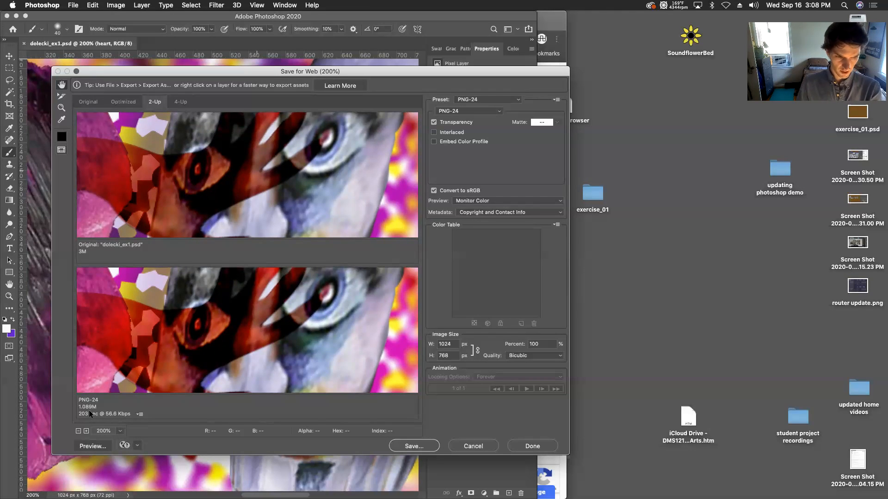
Switch to the JPEG High preset at Maximum quality, then drag Quality down to 10 (57.56K)
left_click(474, 101)
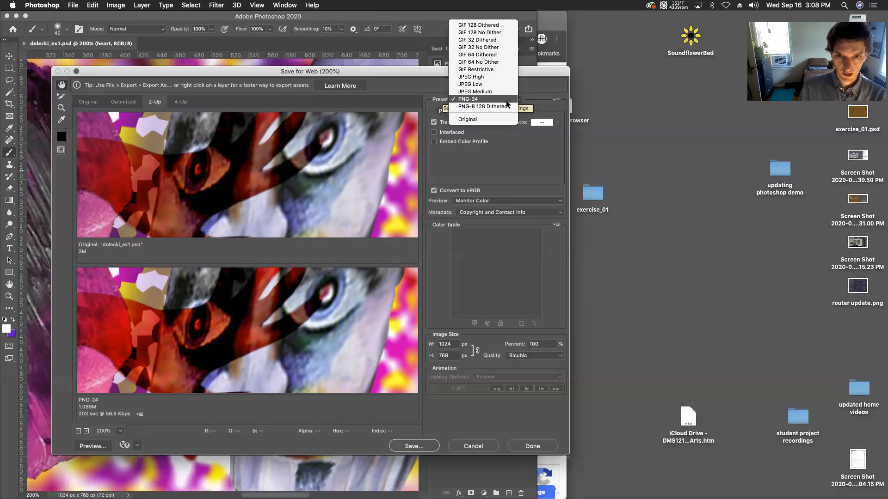
left_click(480, 78)
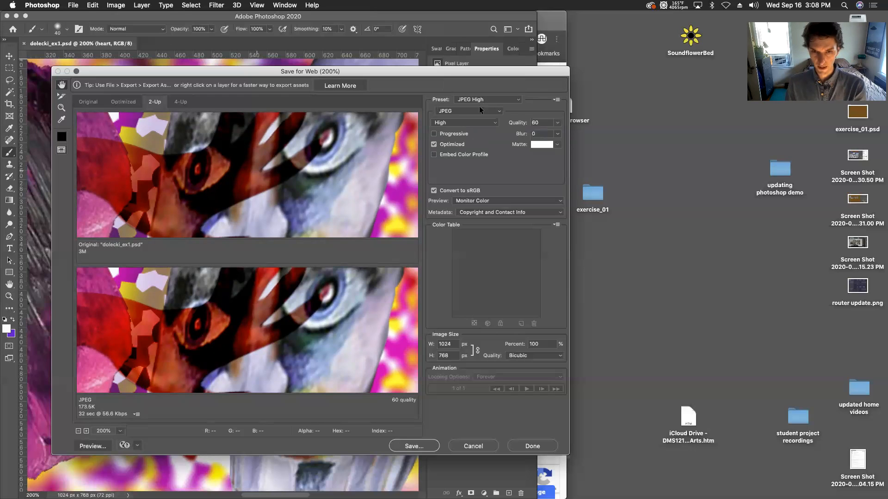
left_click(474, 122)
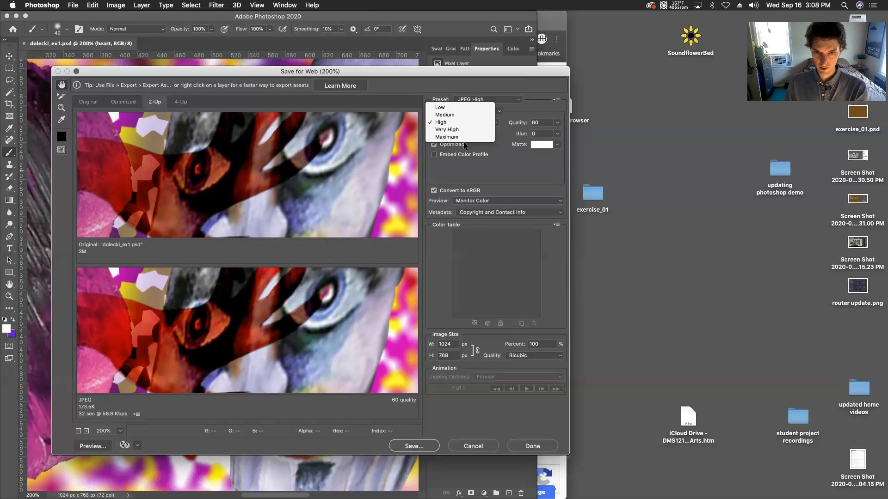
left_click(464, 138)
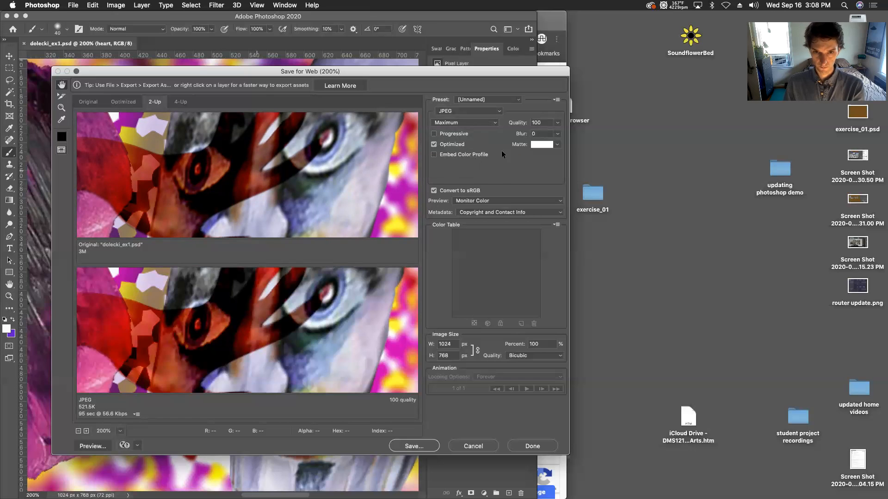
left_click(558, 124)
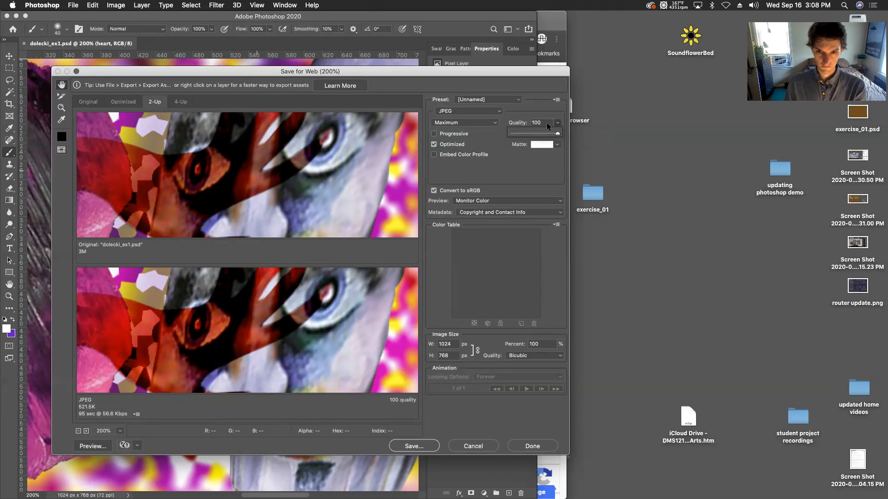
double_click(546, 122)
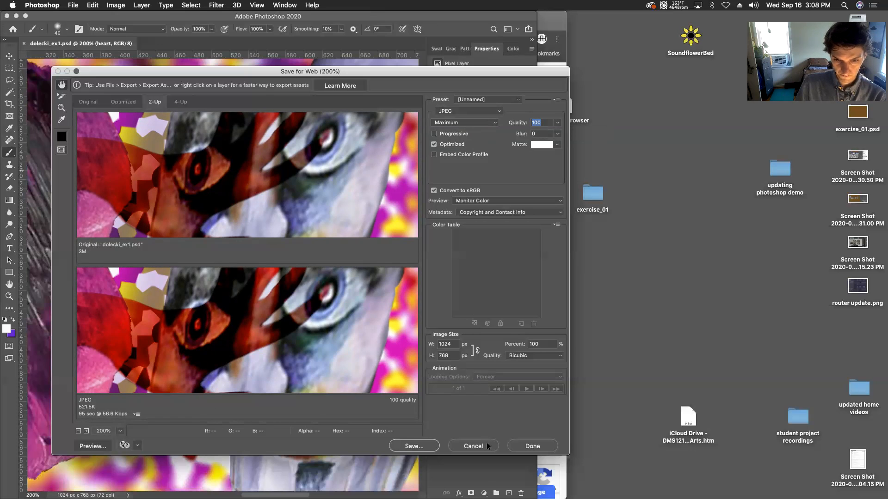
left_click(557, 122)
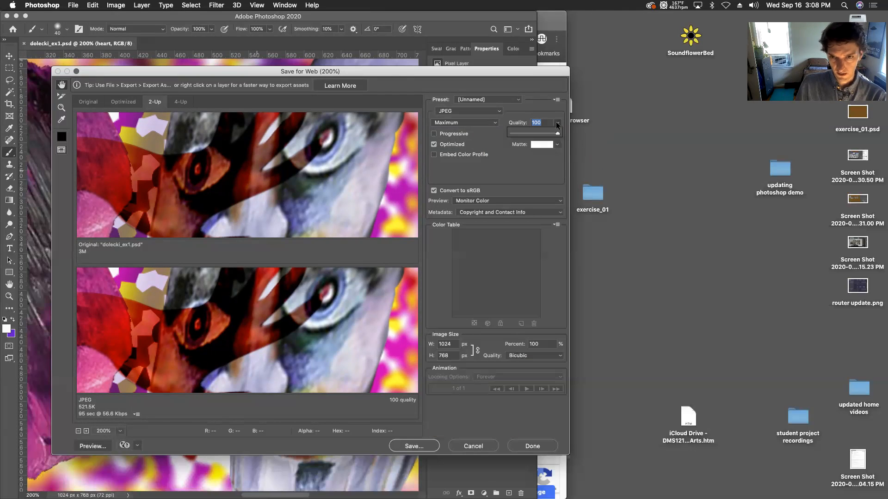
left_click_drag(557, 133, 516, 135)
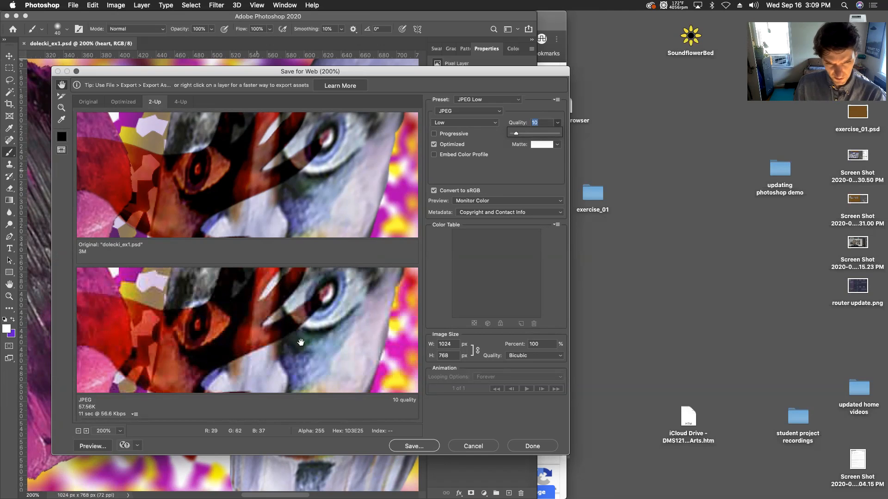
Zoom the Save for Web previews out to 66.7%, recentre the collage, and nudge the dialog
key("super+minus")
key("super+minus")
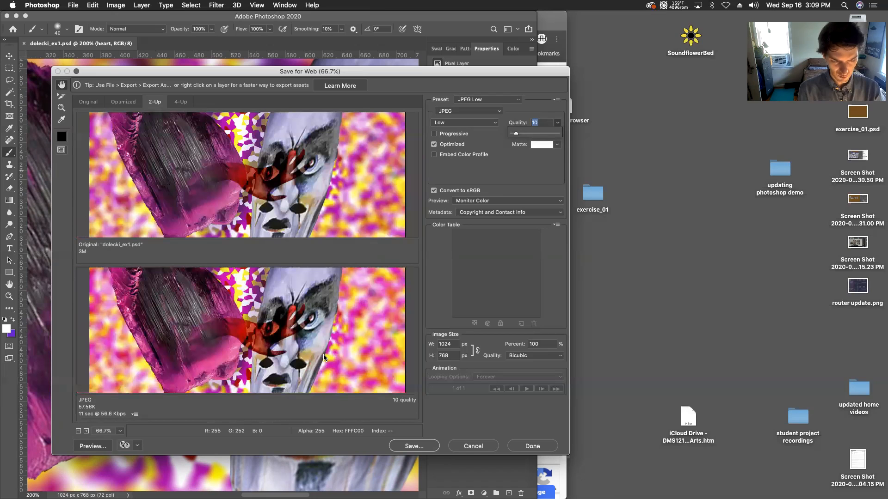
left_click_drag(303, 353, 273, 357)
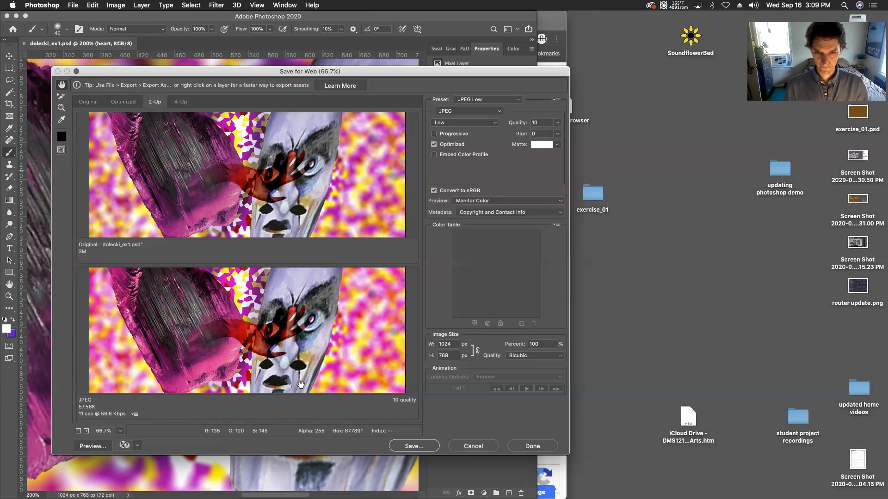
mouse_move(255, 76)
left_mouse_down()
mouse_move(257, 62)
mouse_move(249, 73)
left_mouse_up()
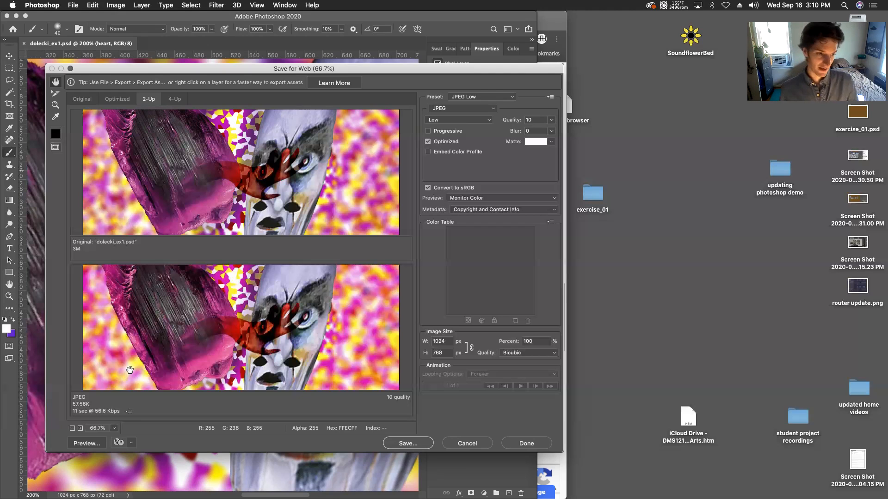
Close Save for Web and open the project_01: synthesized_meaning page from the basic digital Arts course
left_click(469, 443)
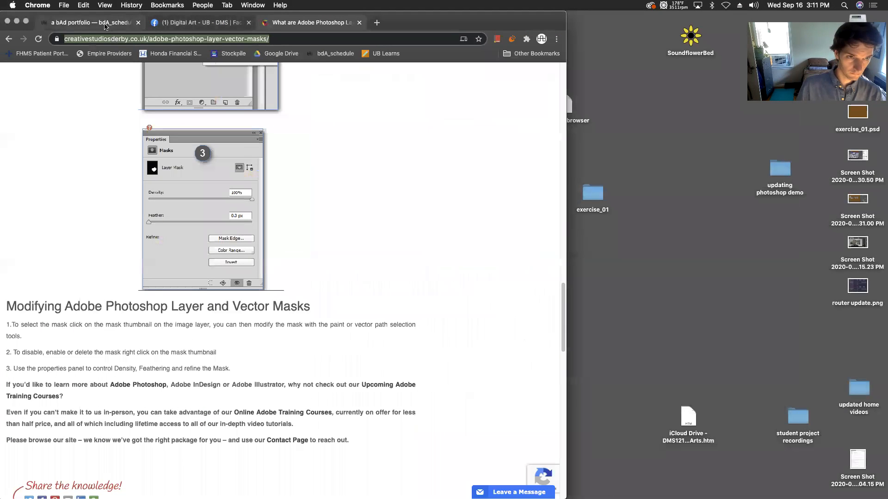
left_click(106, 26)
scroll(254, 252, "up", 10)
mouse_move(333, 87)
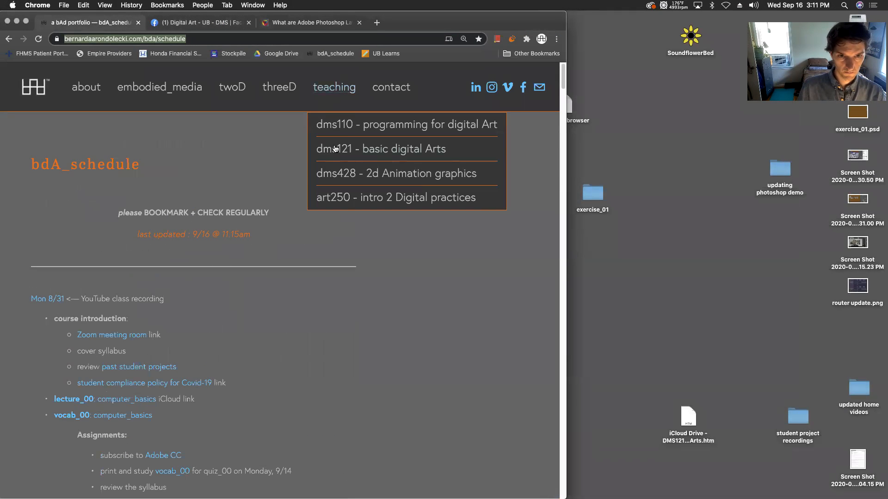
left_click(336, 149)
scroll(281, 256, "down", 5)
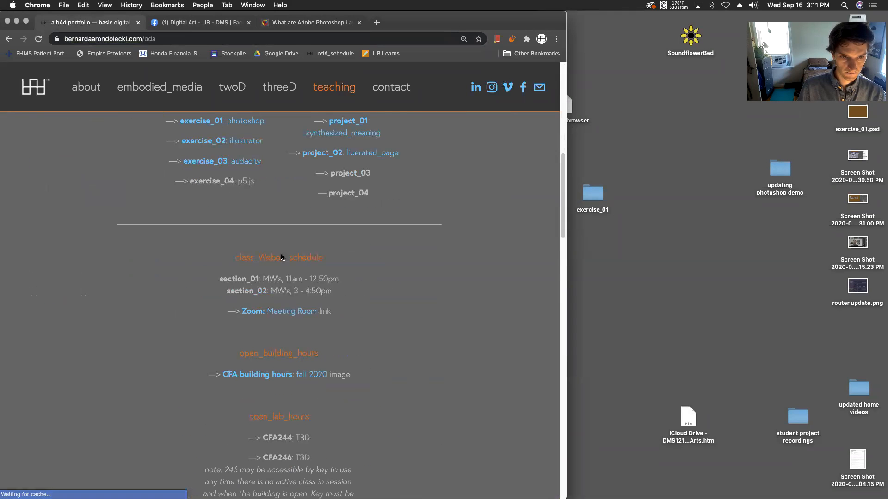
left_click(339, 122)
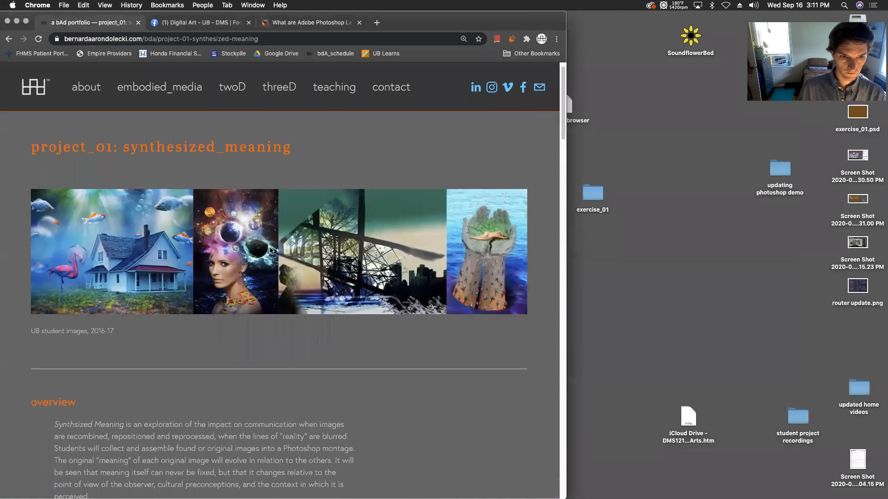
Read down to the assignment's technical requirements, then bring Photoshop back to the front
scroll(271, 250, "down", 5)
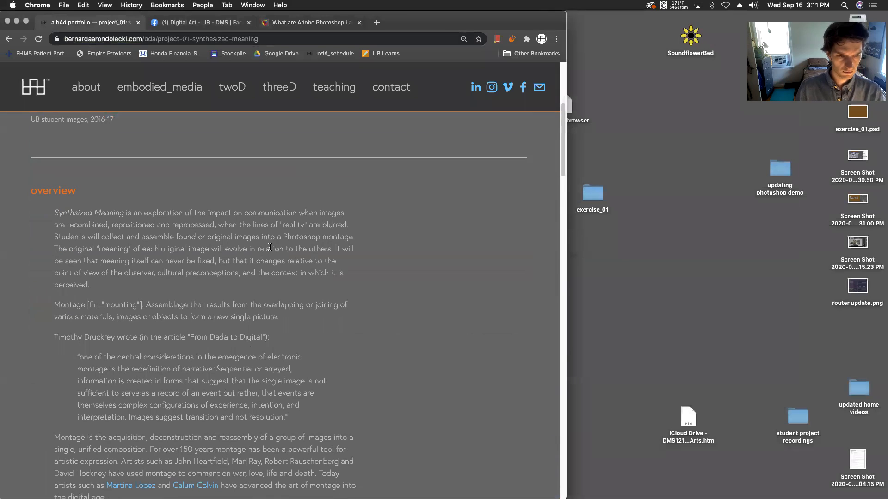
scroll(269, 248, "down", 8)
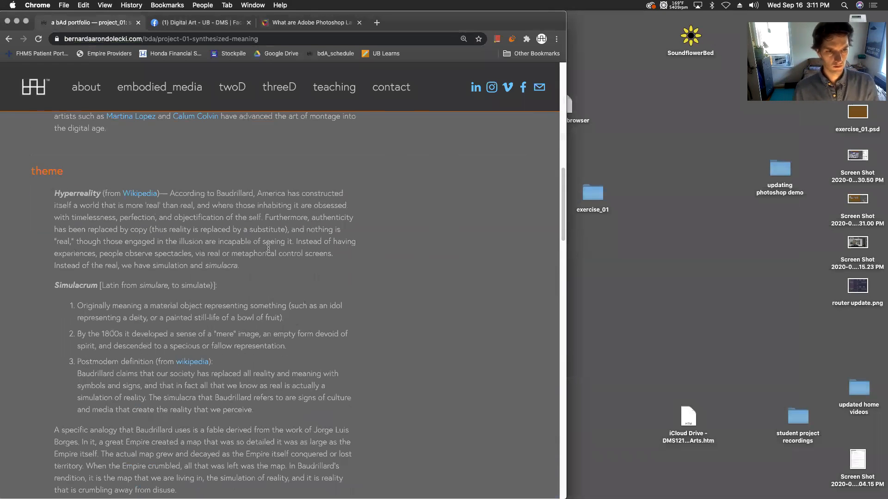
scroll(263, 250, "down", 2)
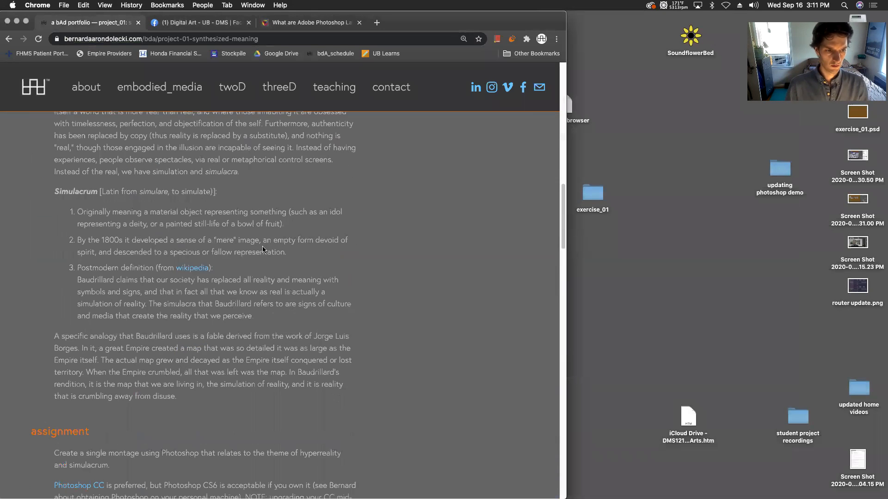
scroll(263, 249, "down", 8)
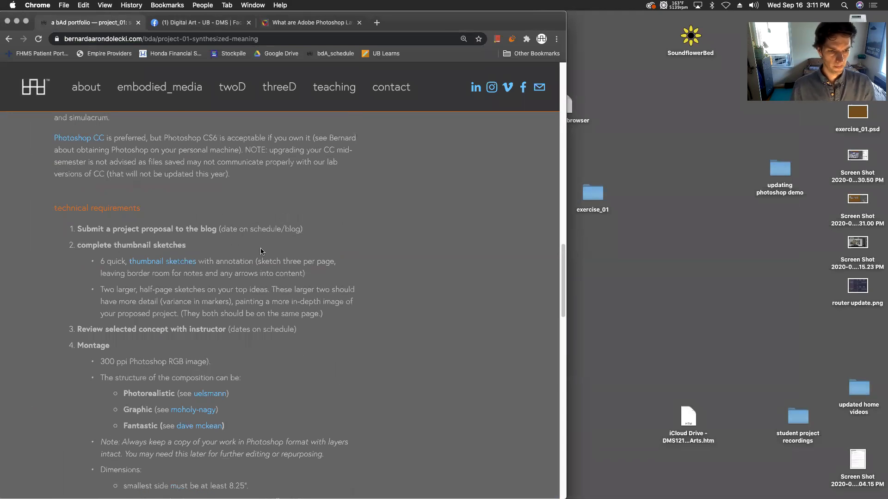
scroll(99, 319, "down", 3)
scroll(96, 317, "up", 1)
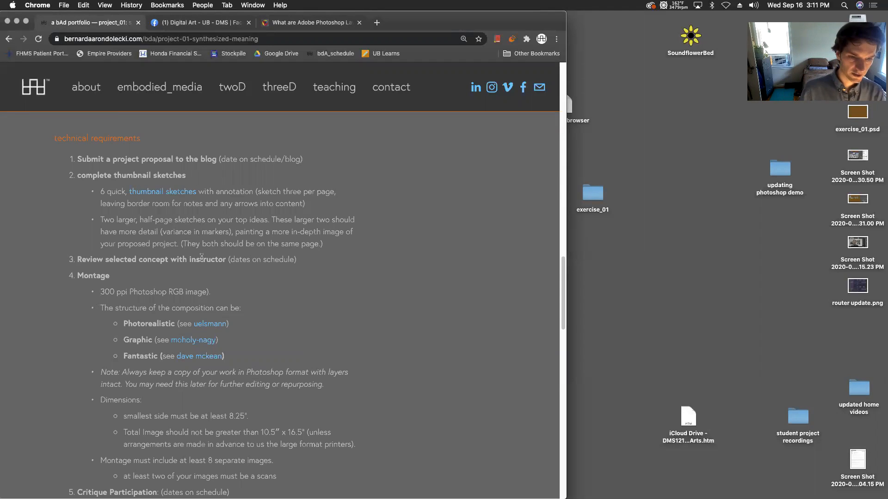
scroll(225, 334, "down", 1)
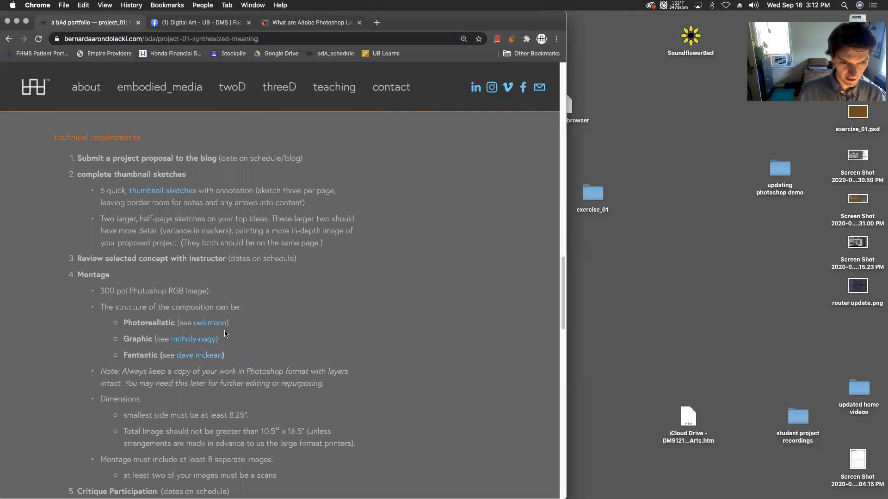
scroll(227, 338, "down", 3)
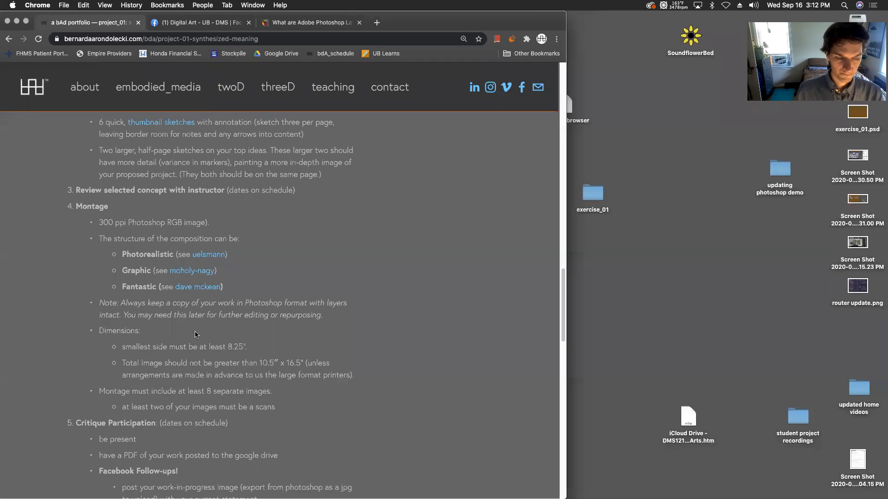
key("ctrl+Up")
left_click(255, 236)
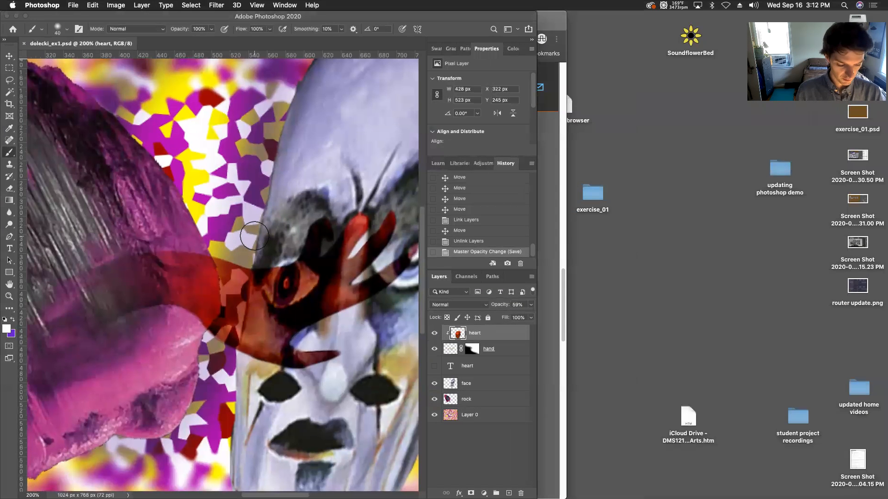
Start a new document with Cmd+N and move its dialog up out of the way
key("super+n")
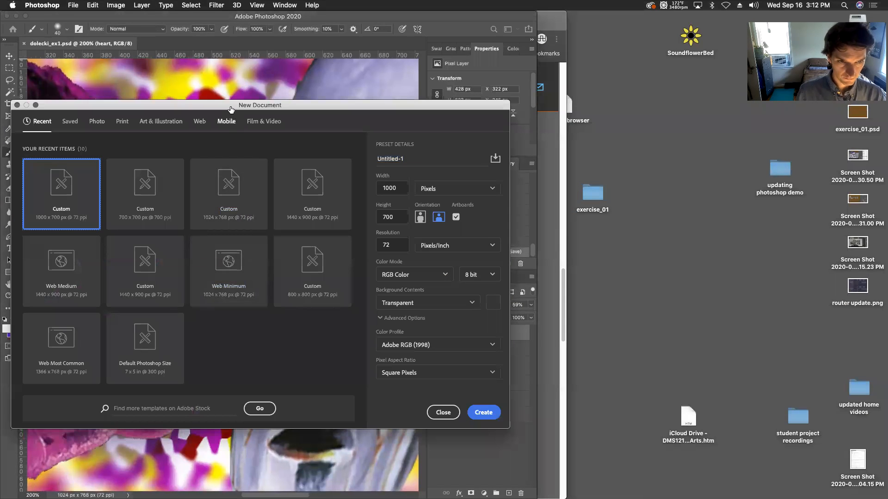
left_click_drag(232, 110, 539, 82)
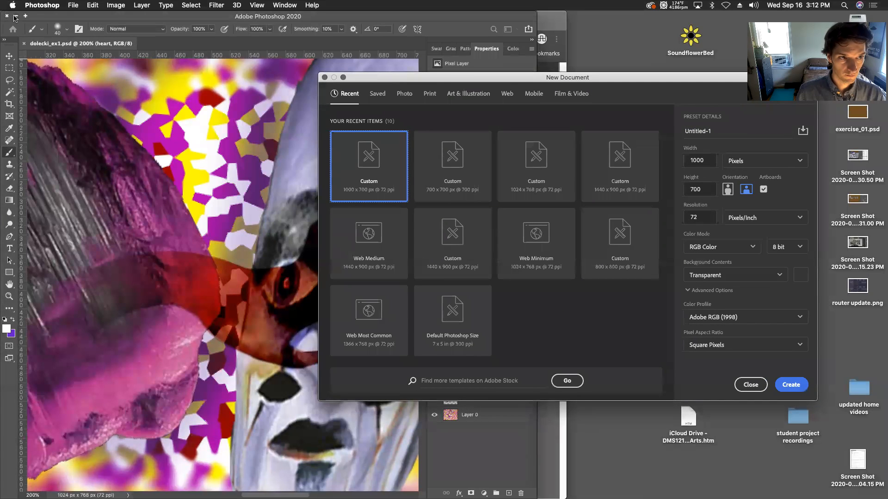
left_click_drag(383, 77, 83, 88)
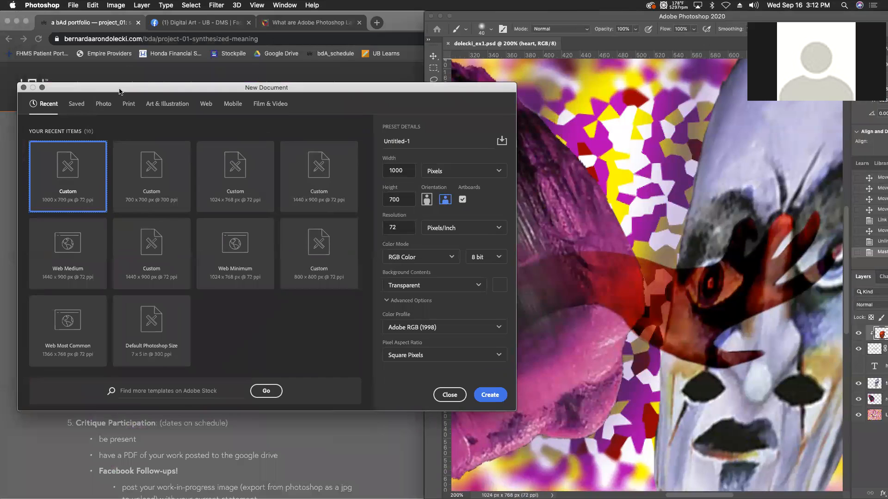
left_click_drag(122, 89, 171, 19)
scroll(178, 400, "up", 1)
scroll(177, 400, "up", 6)
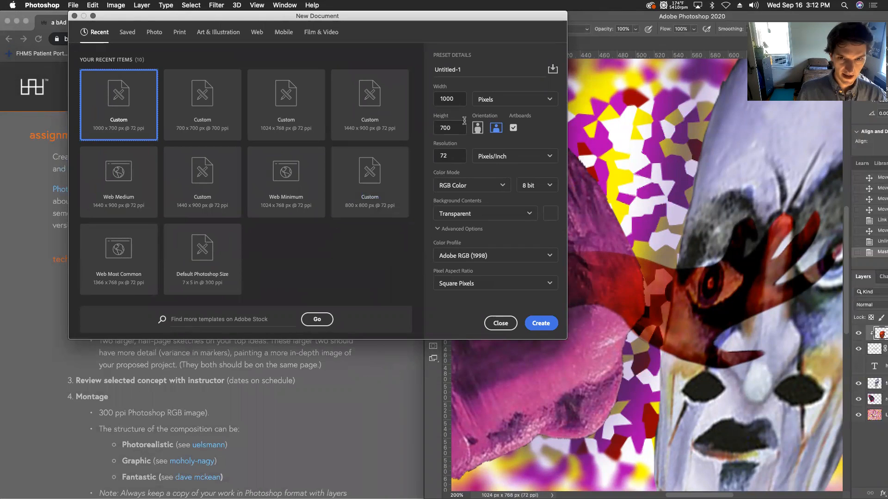
Set the resolution to 300 and keep Adobe RGB (1998) as the colour profile
double_click(446, 156)
type("300")
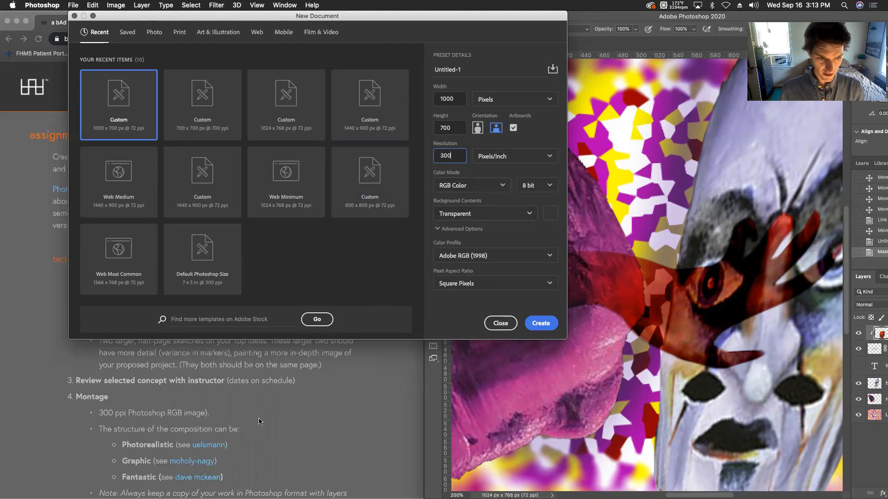
left_click(467, 257)
left_click(473, 314)
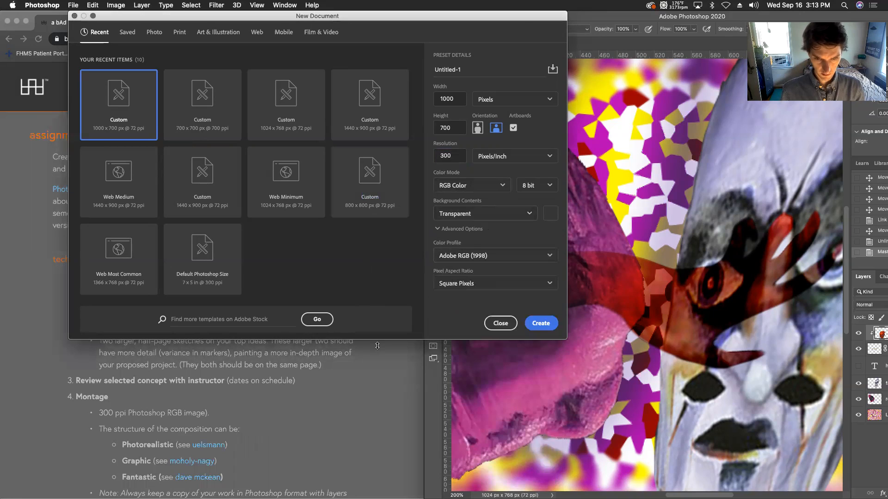
scroll(320, 409, "down", 1)
scroll(319, 410, "down", 5)
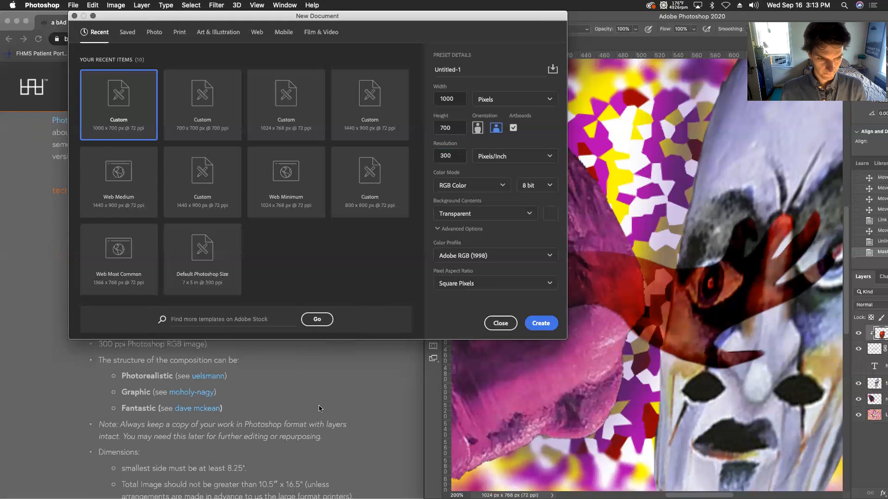
Scroll the New Document settings to review 8-bit RGB Color, Adobe RGB (1998) and Square Pixels
scroll(319, 410, "down", 3)
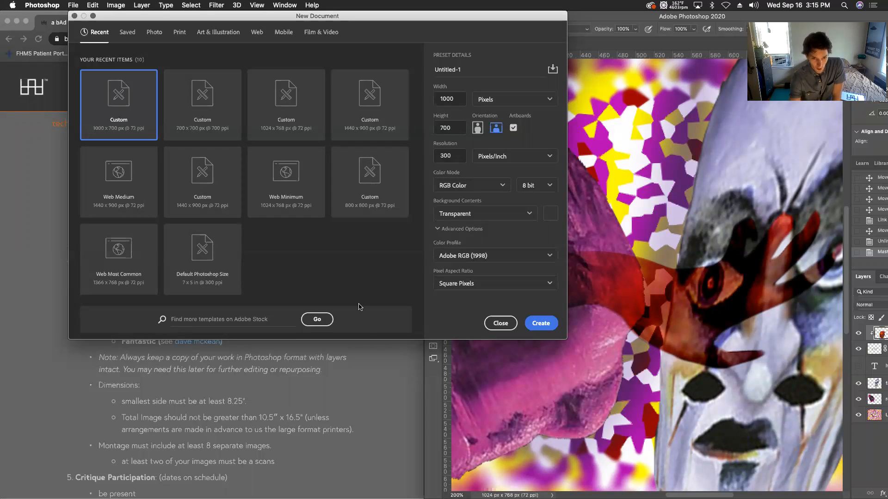
Switch to portrait orientation, measure size in inches, and keep resolution in Pixels/Inch
left_click(478, 128)
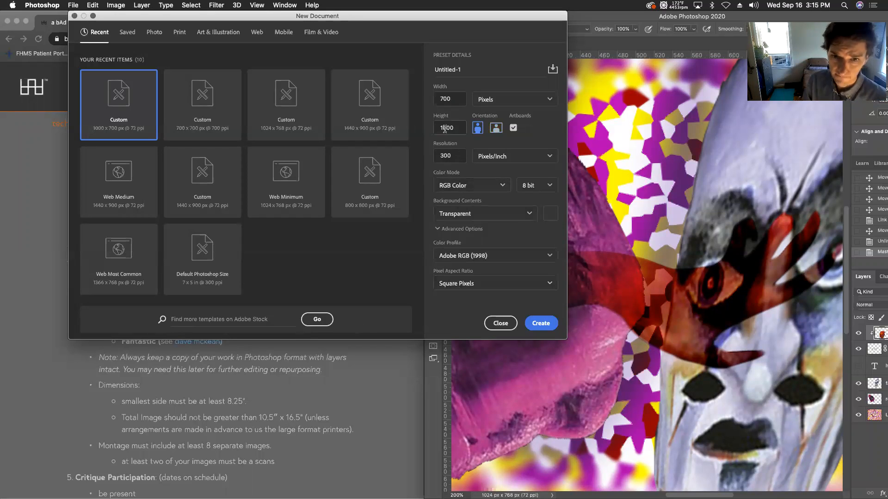
double_click(457, 128)
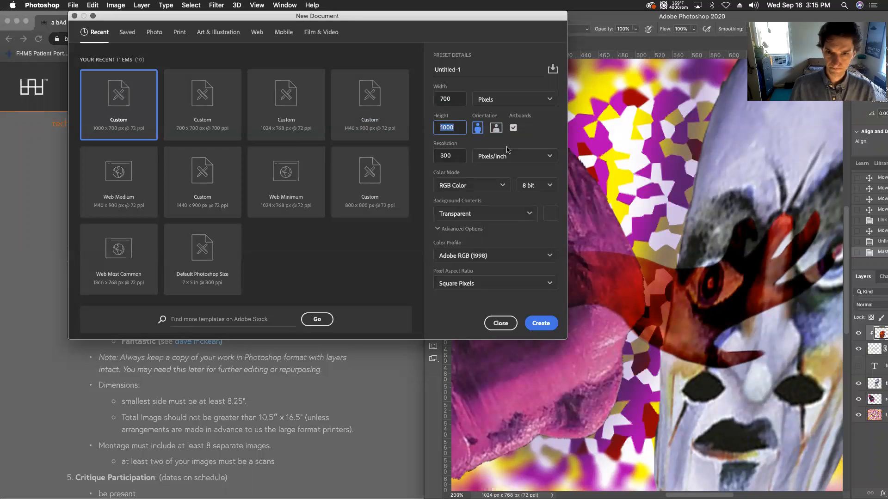
left_click(504, 96)
left_click(504, 96)
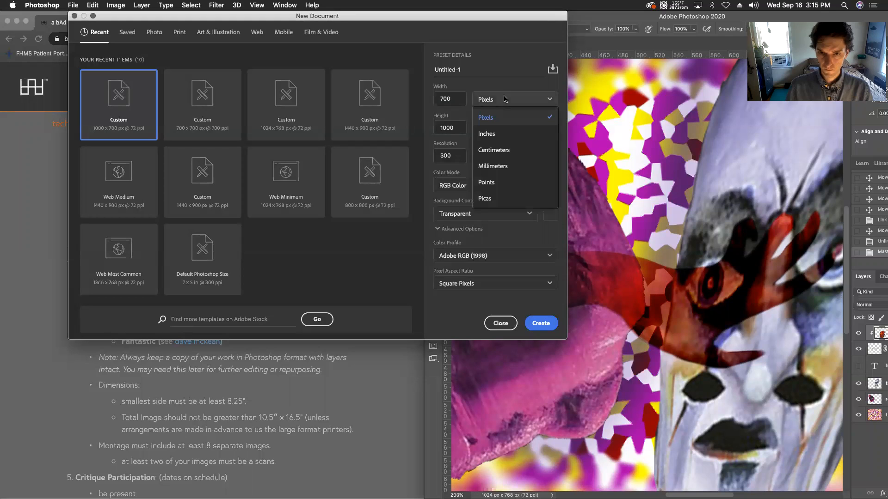
left_click(503, 127)
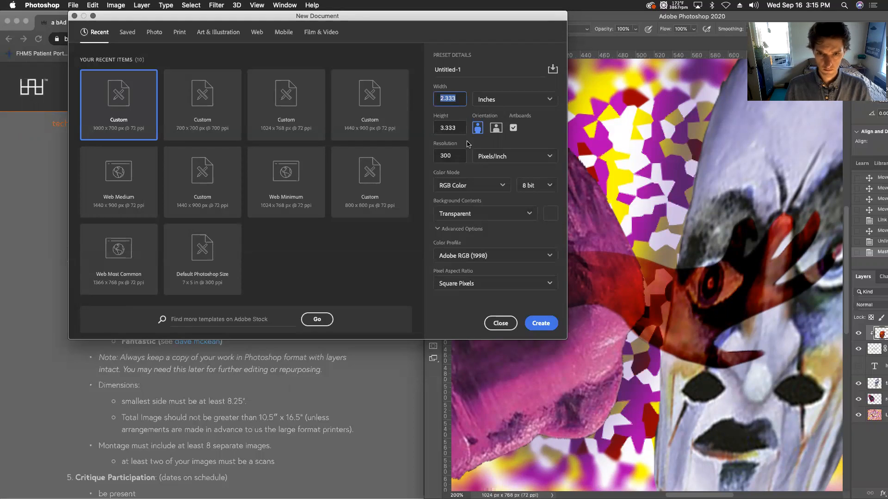
left_click(486, 158)
left_click(486, 159)
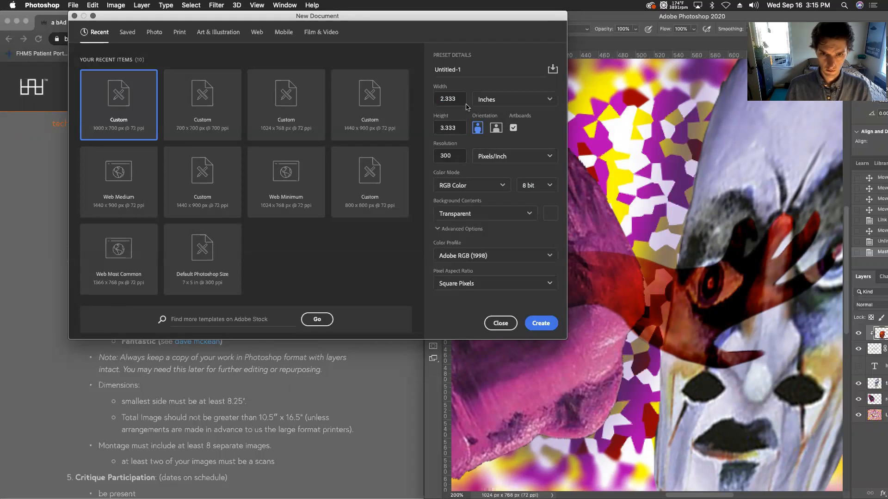
Enter a width of 8.25 and a height of 16.5 inches
left_click(447, 98)
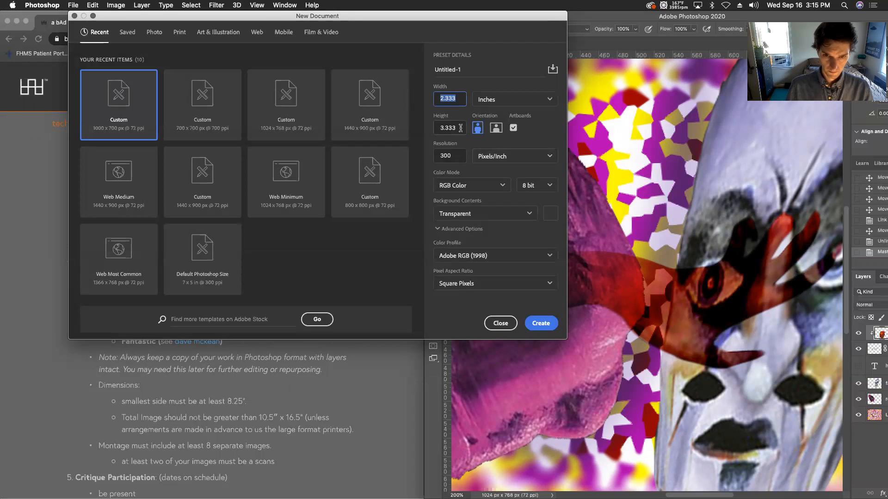
type("8.25")
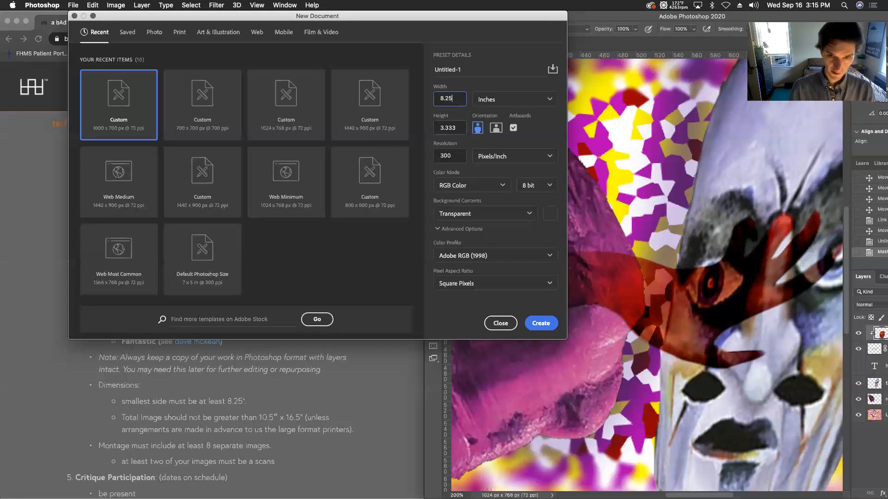
left_click(458, 127)
type("16.5")
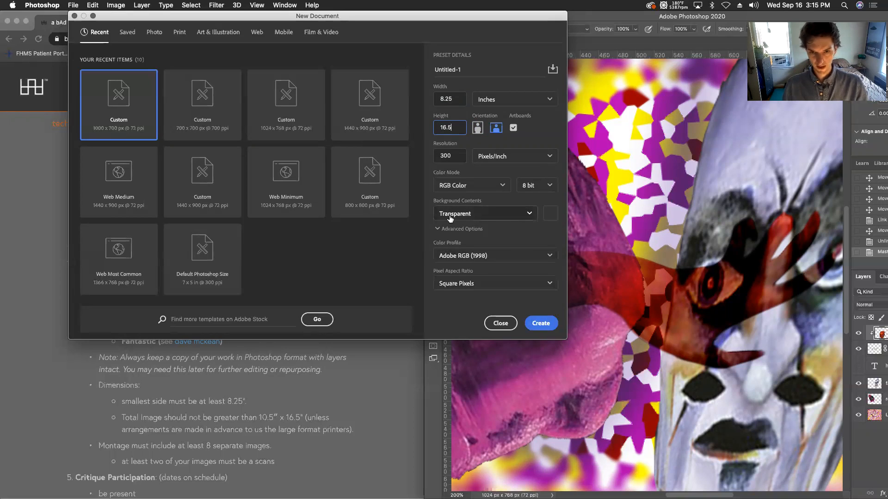
left_click(533, 325)
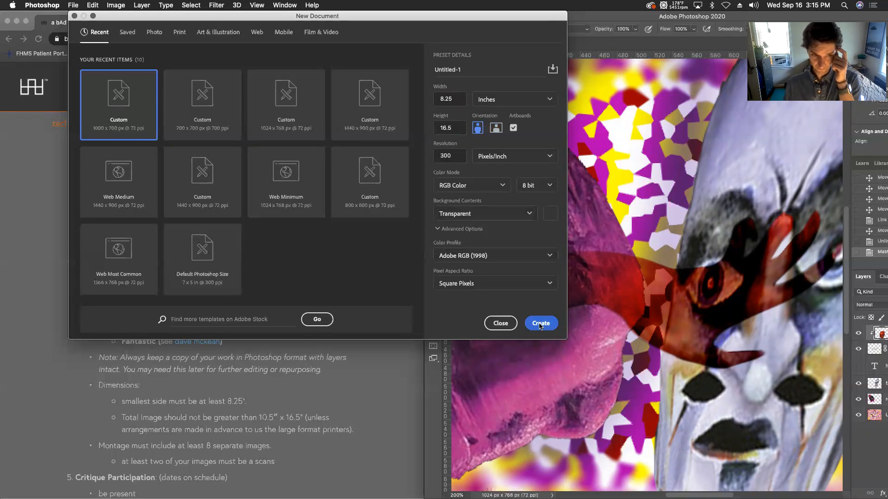
Create the 8.25 × 16.5 inch transparent document and pan the artboard into view
left_click(540, 326)
key("space")
mouse_move(535, 286)
left_mouse_down()
mouse_move(358, 271)
mouse_move(467, 317)
mouse_move(239, 297)
left_mouse_up()
key("space")
left_click_drag(527, 234, 400, 229)
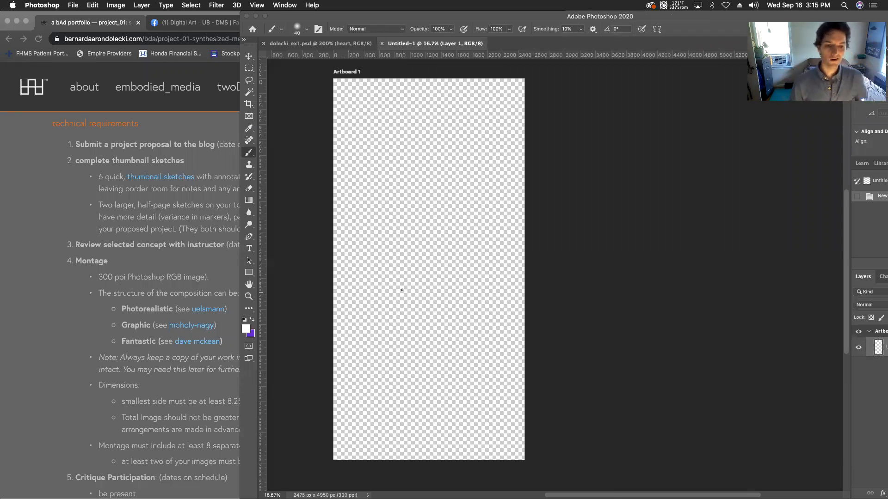
Glance at the assignment page, return to Photoshop, and paint a test brush dab on the artboard
left_click(176, 393)
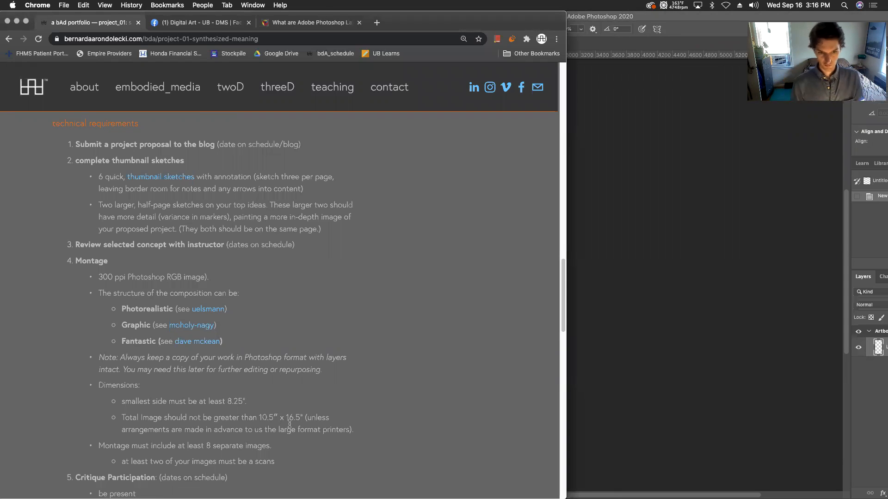
left_click(650, 405)
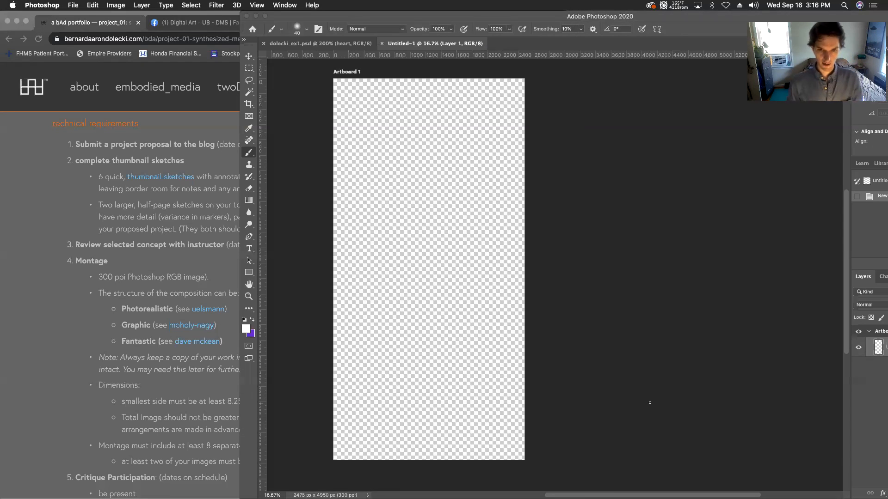
left_click(603, 351)
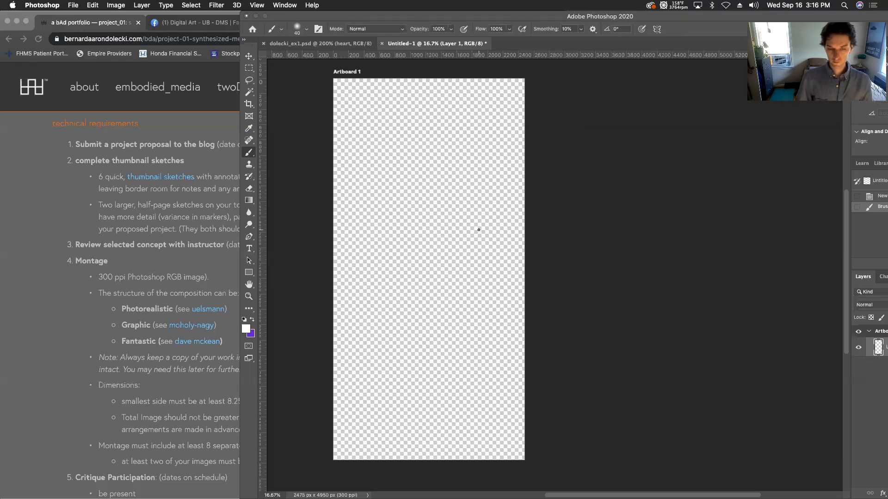
Open the new group join request from the Facebook notifications
left_click(226, 26)
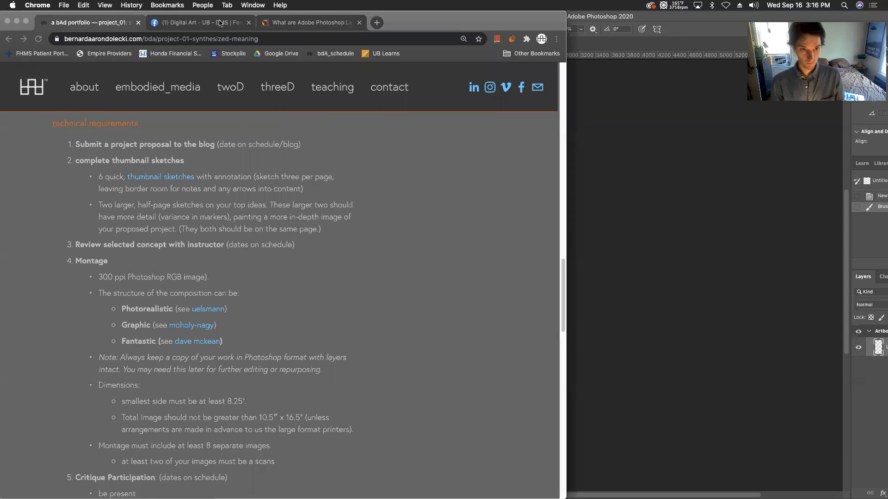
left_click(521, 76)
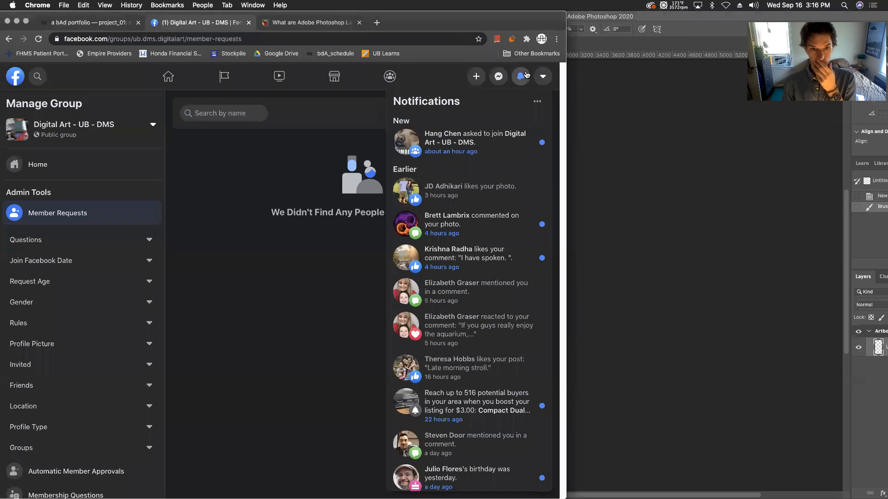
left_click(516, 145)
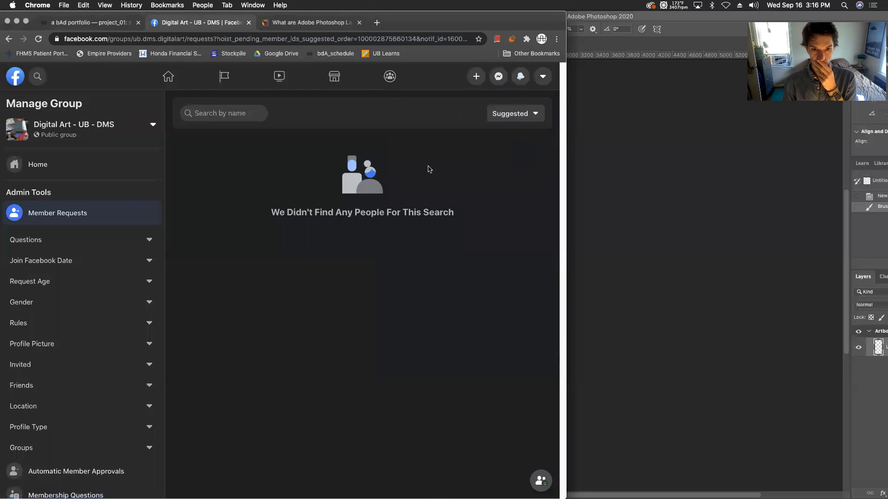
left_click(521, 77)
left_click(481, 139)
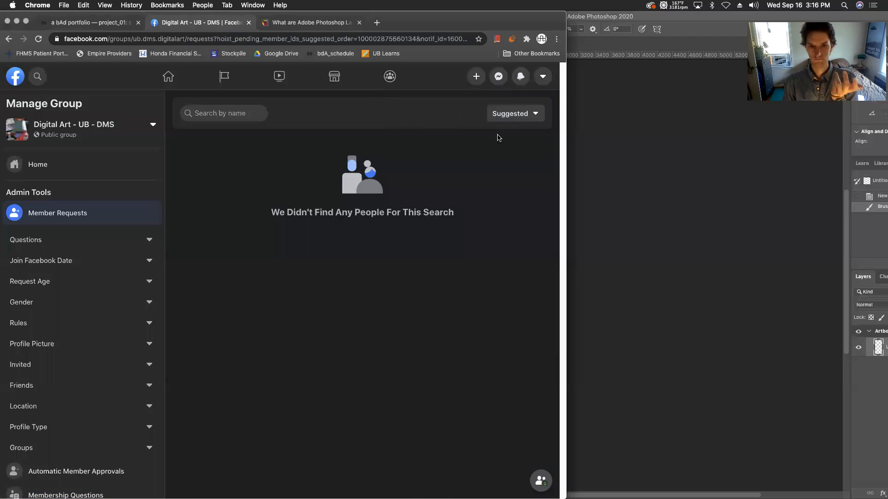
Approve all pending member requests for the Digital Art - UB - DMS group, then reveal the desktop
left_click(25, 172)
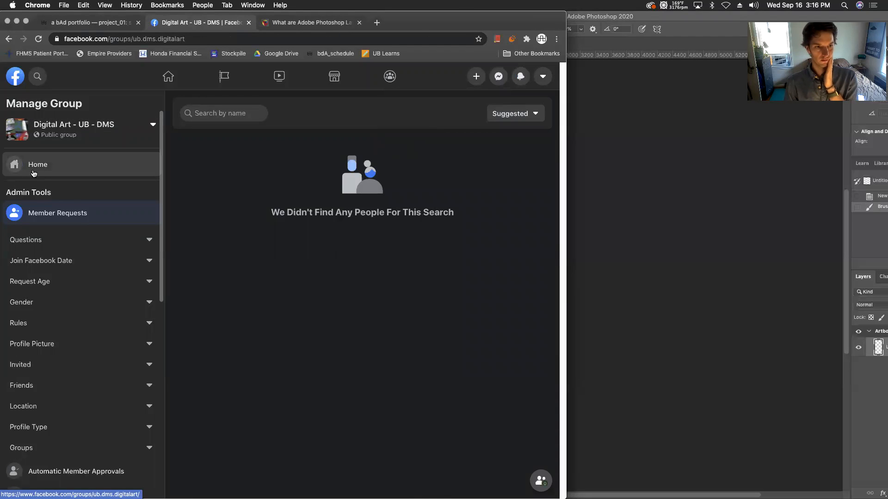
left_click(64, 214)
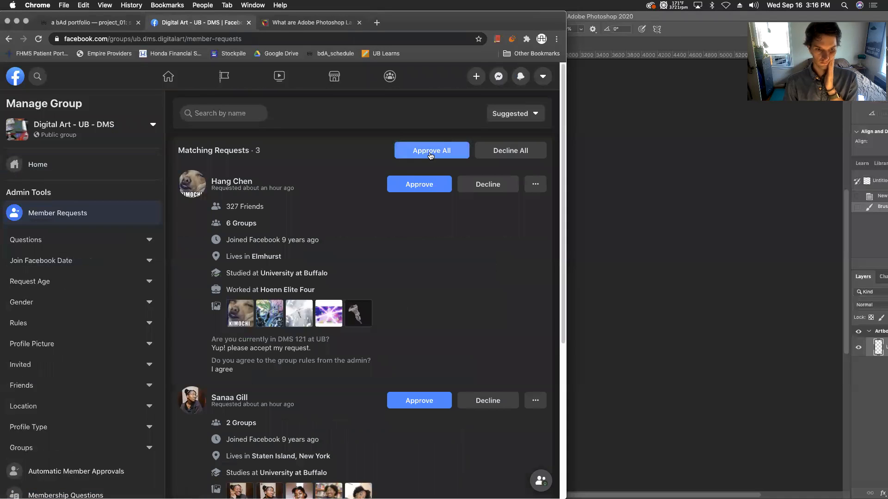
left_click(430, 153)
left_click(384, 304)
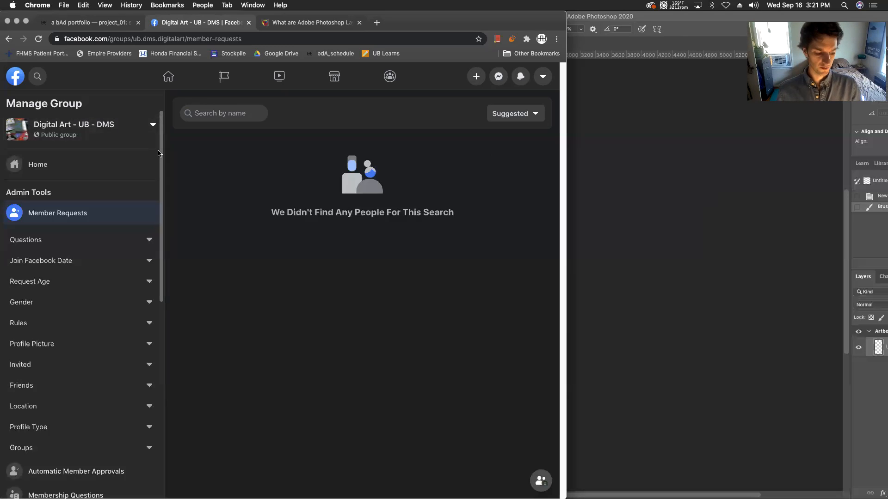
key("F11")
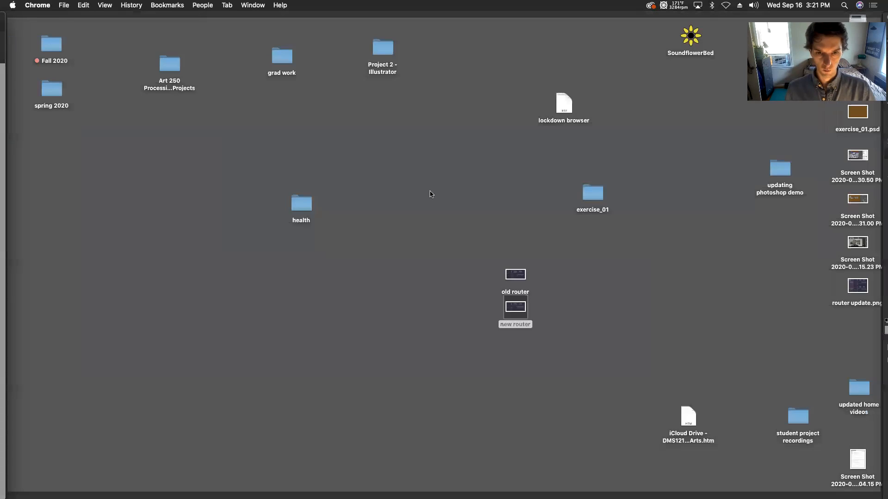
Create a new Desktop folder named project_01 and open it
right_click(461, 186)
left_click(474, 188)
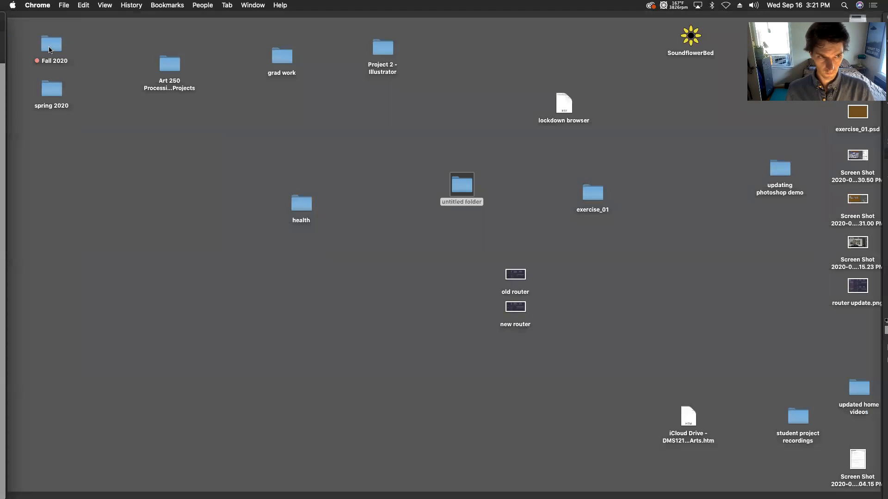
left_click(472, 202)
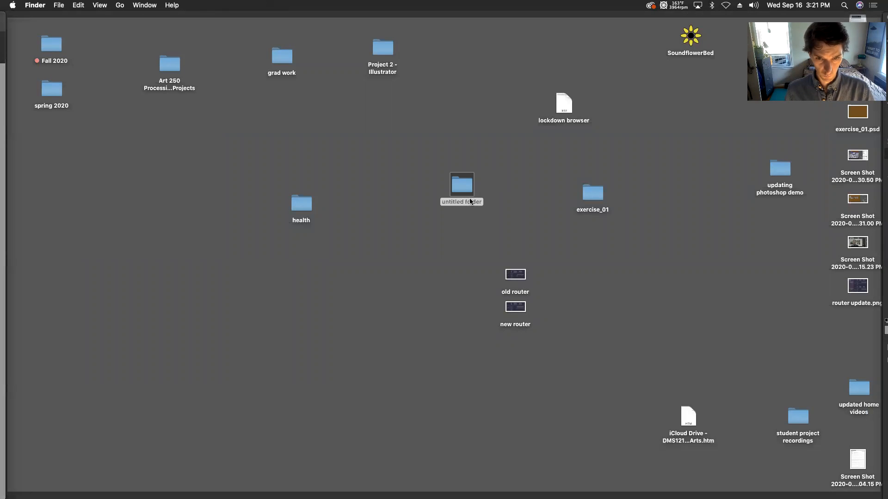
key("p")
left_click(470, 202)
key("Return")
type("projec")
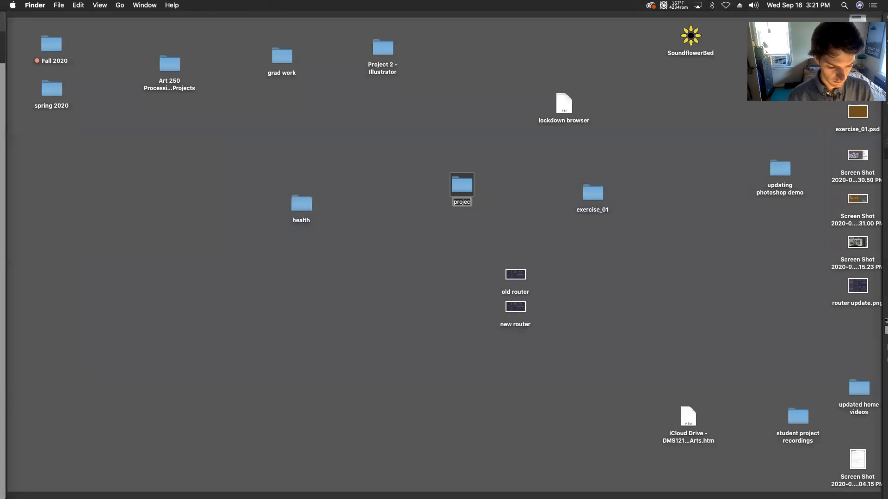
type("t_01")
key("Return")
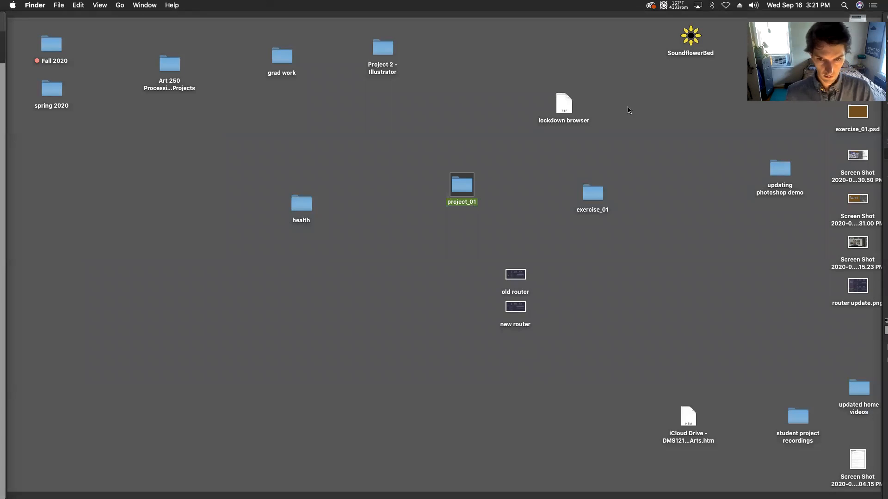
double_click(463, 187)
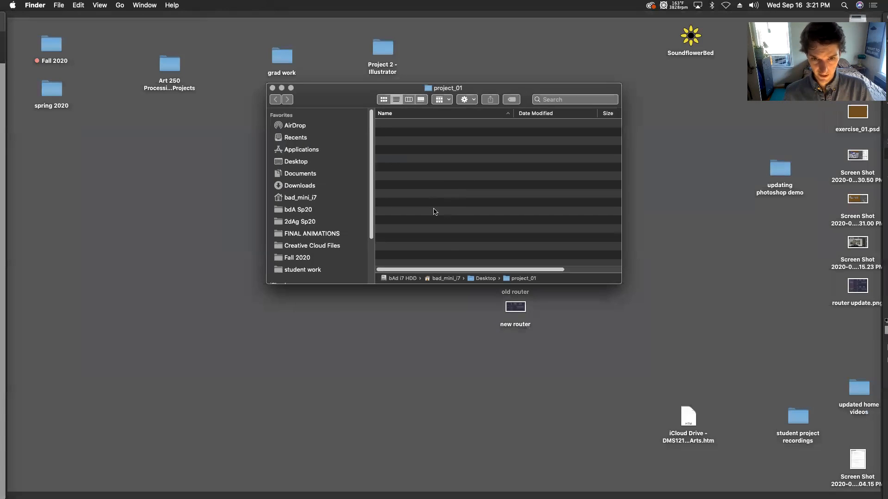
Bring the Photoshop window back to the front via Mission Control
left_click(9, 73)
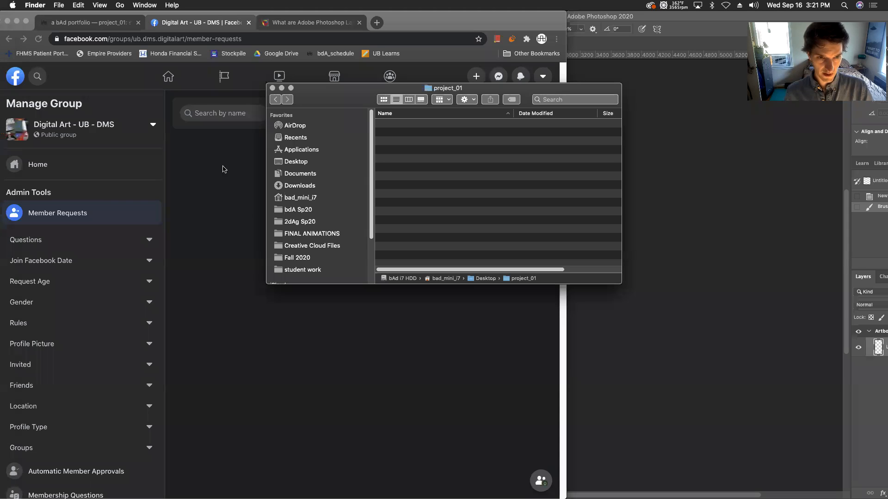
key("ctrl+Up")
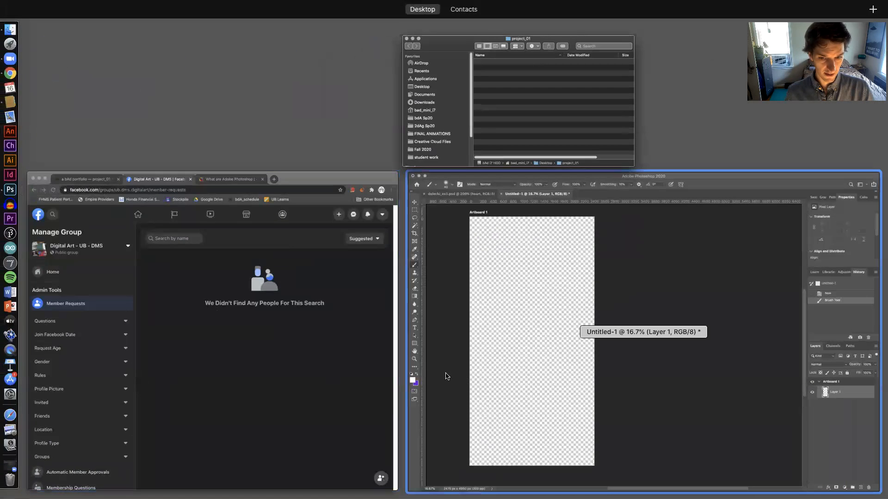
left_click(449, 373)
Save the artboard as a PSD named with the student's name plus _project_01 in Desktop > project_01
left_click(75, 6)
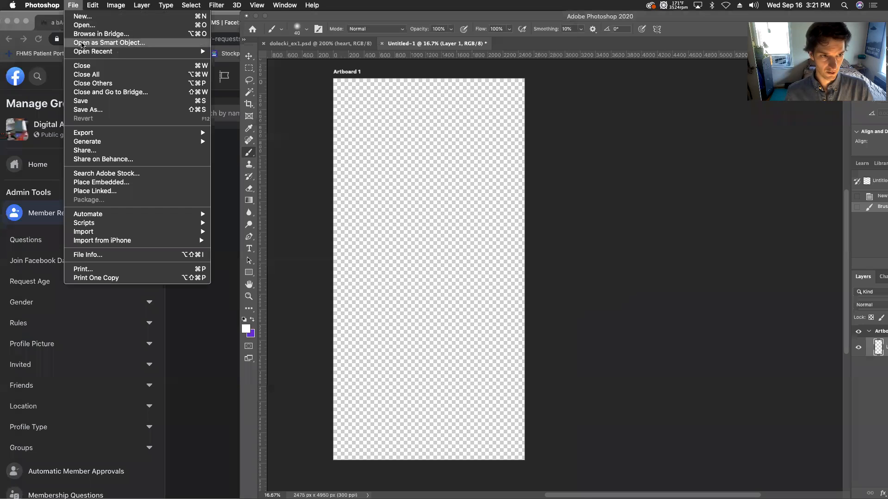
left_click(90, 110)
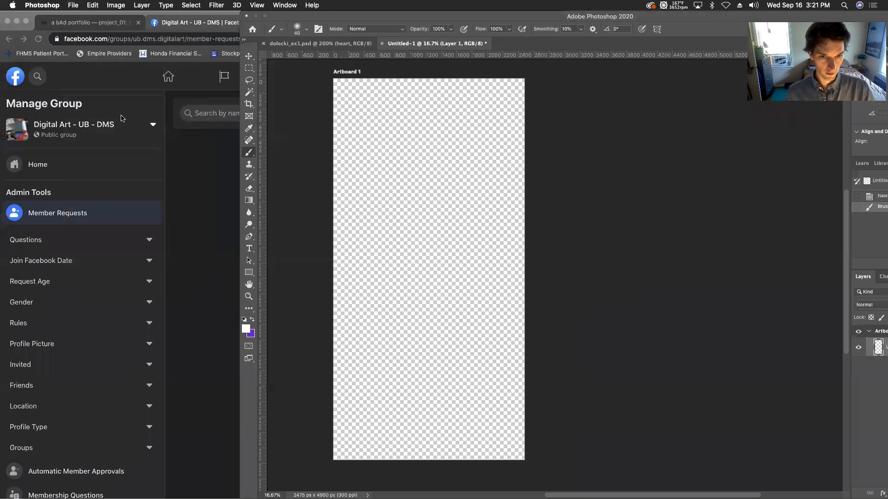
left_click(91, 133)
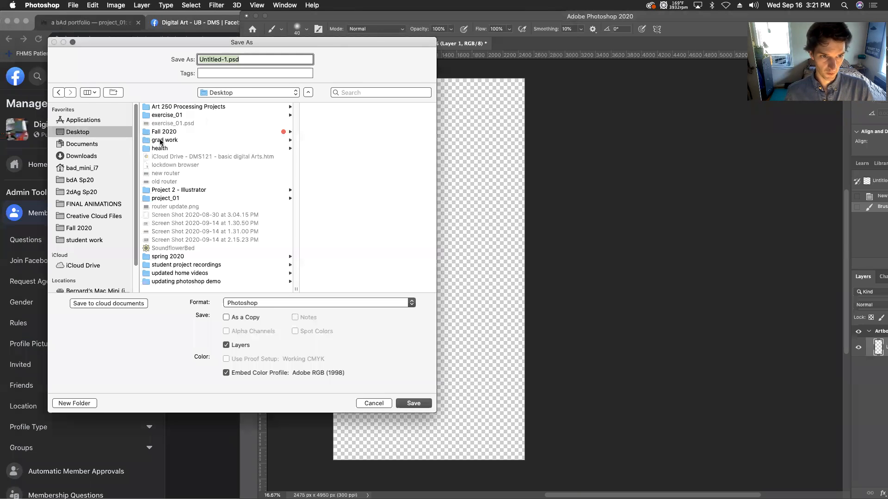
left_click(163, 200)
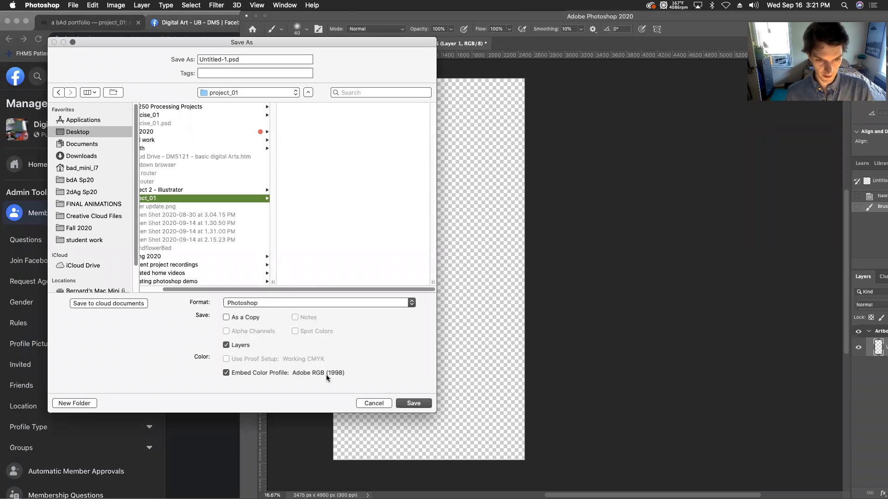
left_click(226, 59)
type("dms")
key("BackSpace")
key("BackSpace")
key("BackSpace")
type("Bernard")
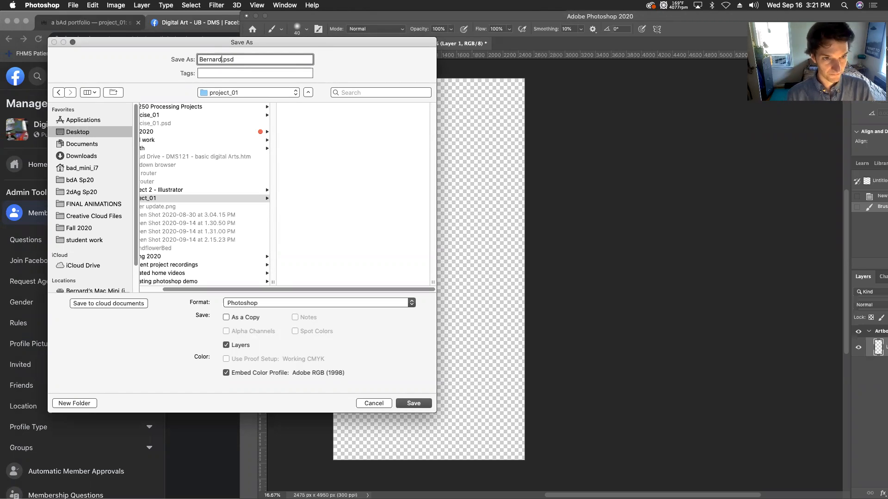
type("-Dolecki")
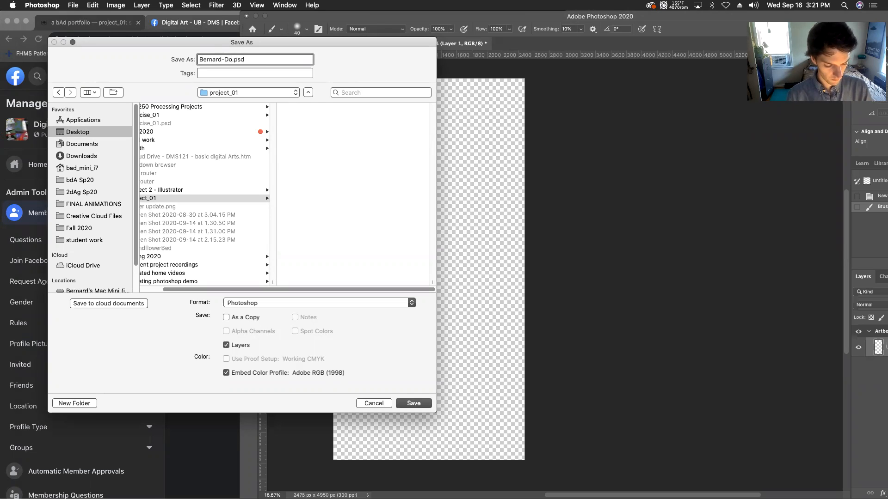
type("_project_01")
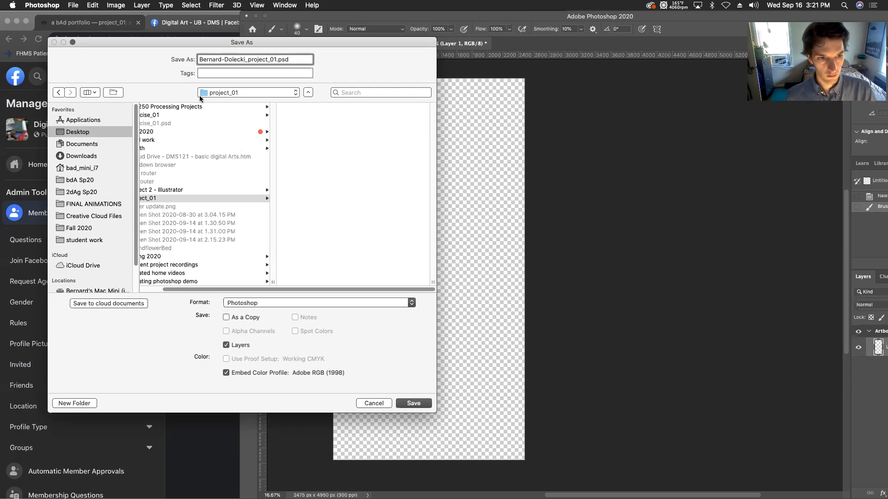
left_click(414, 403)
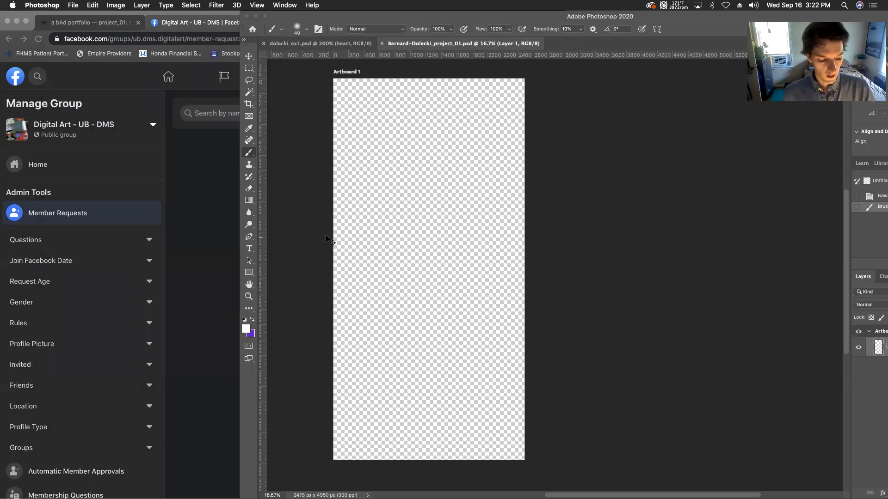
Open the project_01 folder to check the saved file, then open a second Finder window
key("F11")
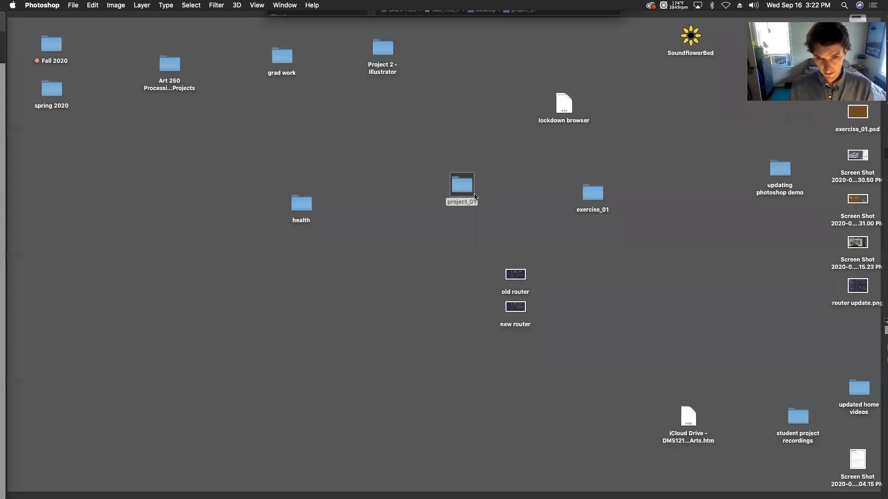
double_click(469, 190)
left_click_drag(407, 90, 291, 276)
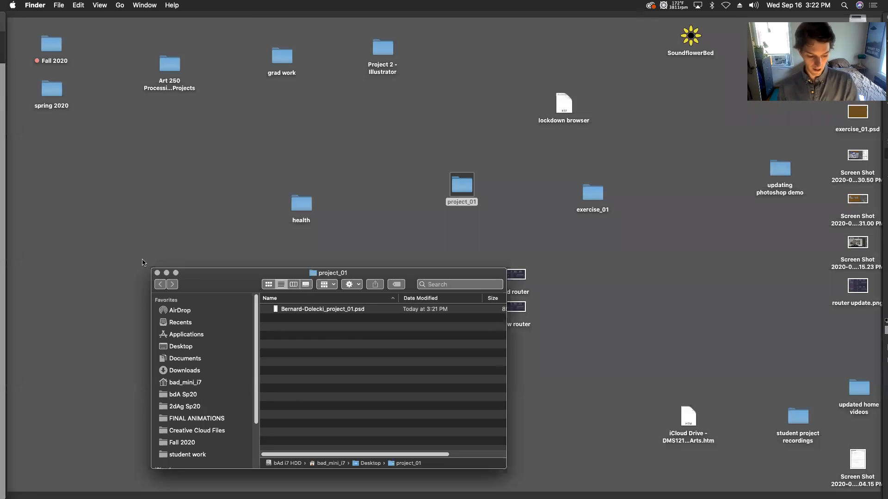
key("super+n")
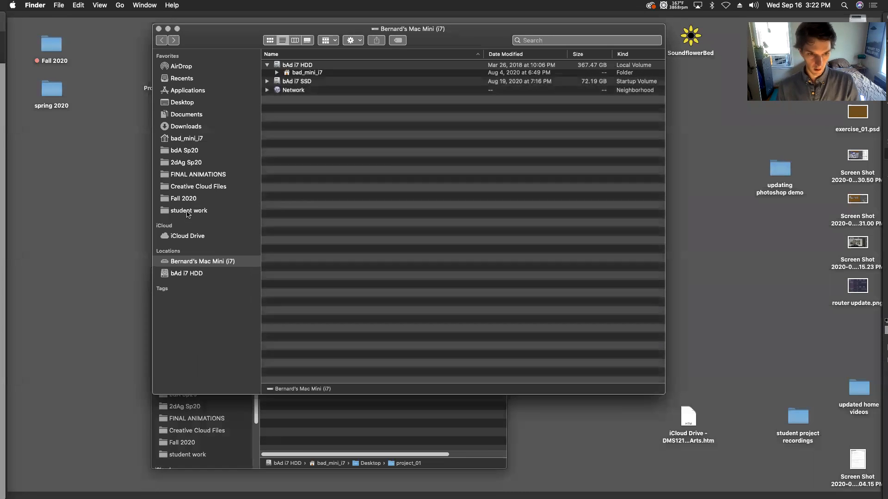
left_click_drag(230, 40, 432, 71)
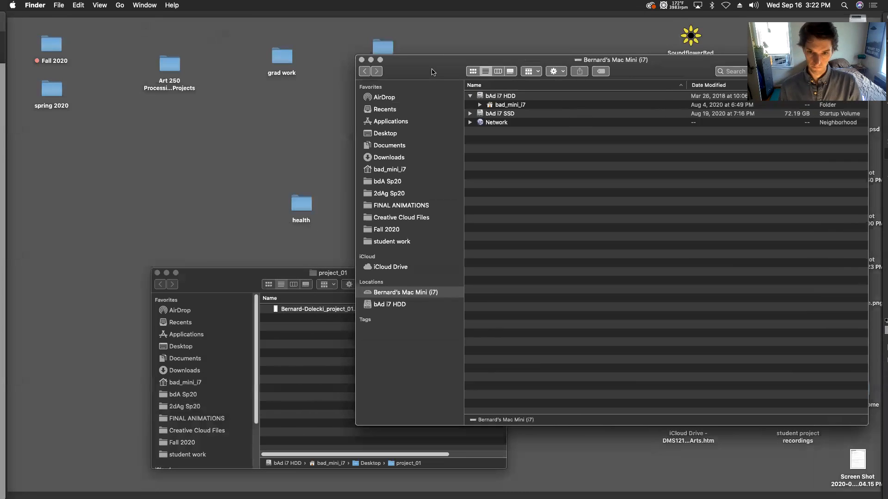
Show the Downloads folder and Quick Look past_future.pdf
left_click(389, 157)
left_click(506, 110)
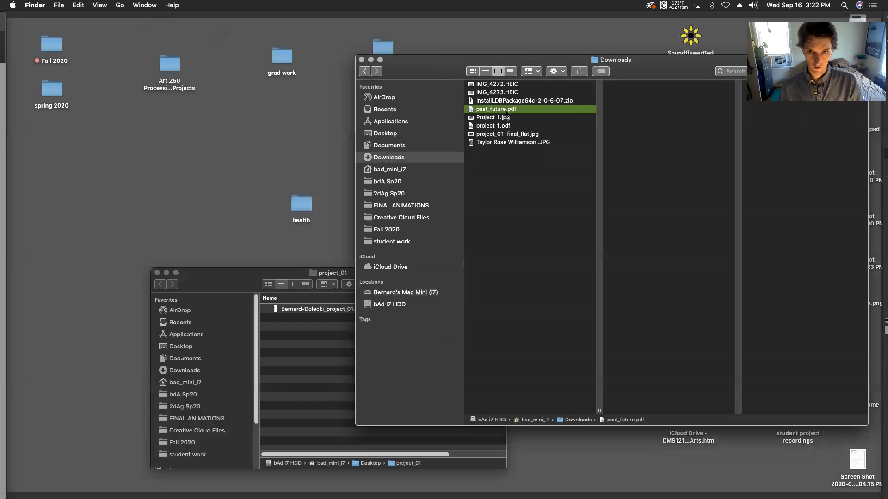
left_click_drag(576, 72, 620, 110)
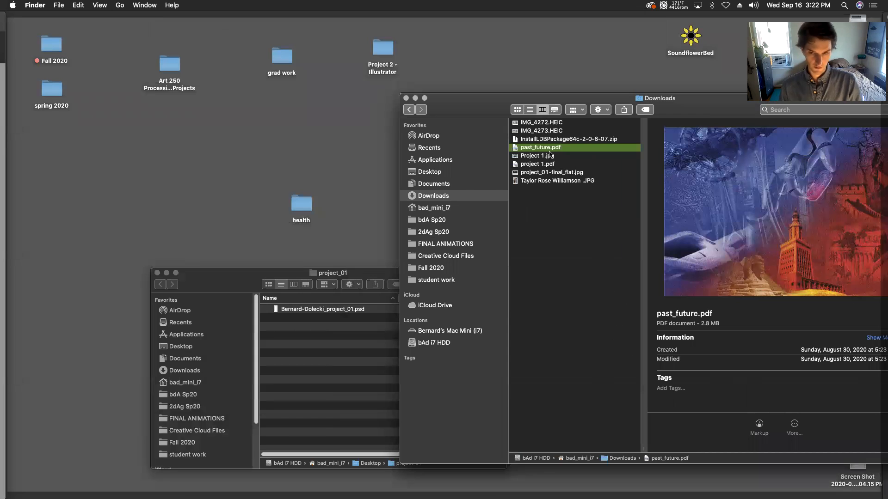
key("space")
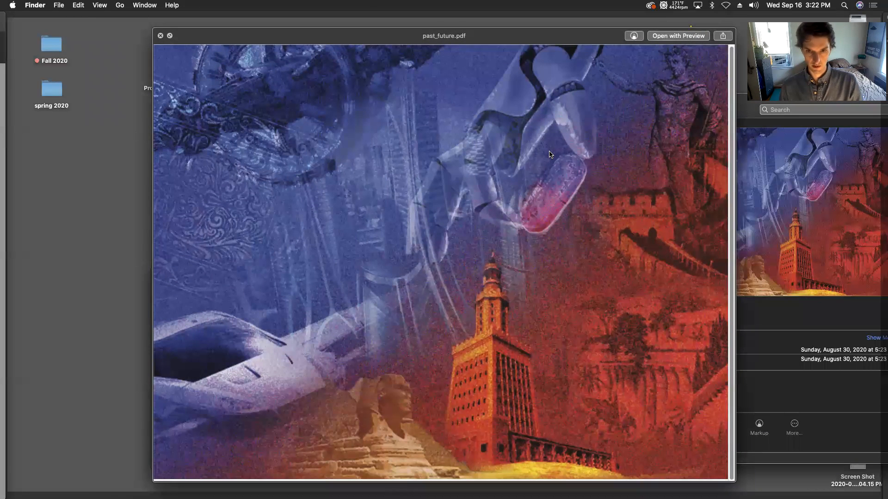
key("space")
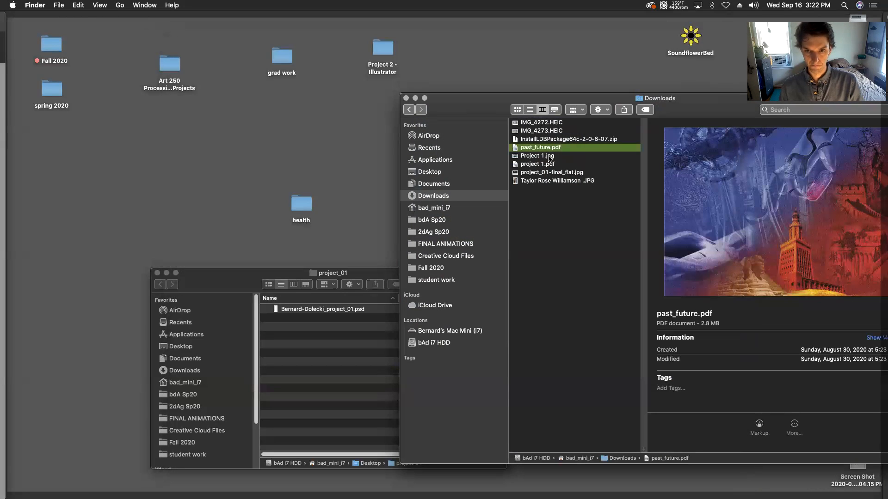
Preview Project 1.jpg, project 1.pdf and project_01-final_flat.jpg, ending with project 1.pdf selected
left_click(549, 157)
key("space")
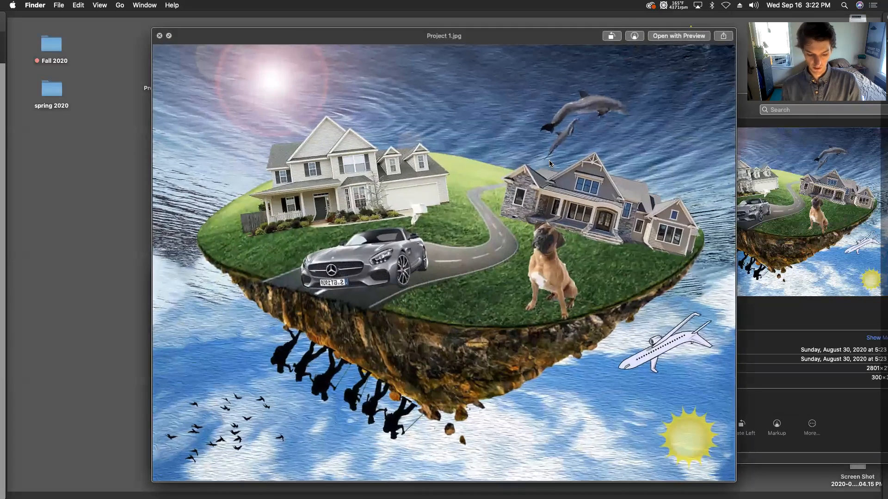
key("Down")
key("Down")
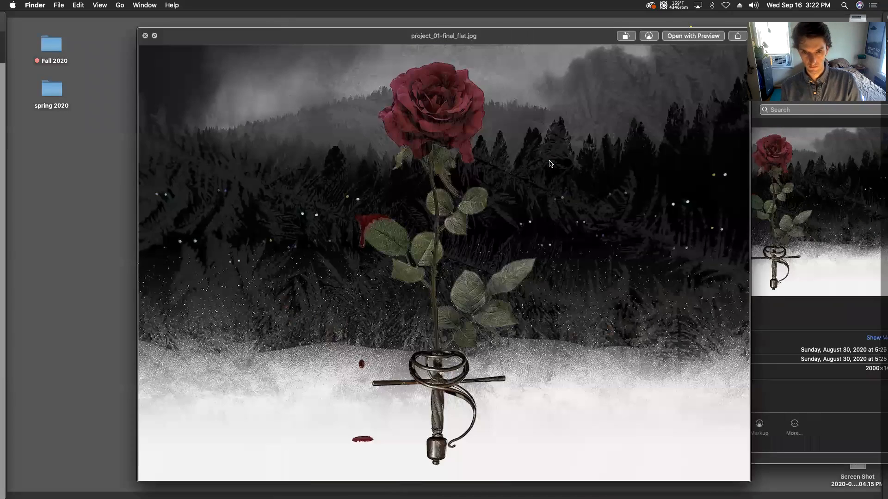
key("Down")
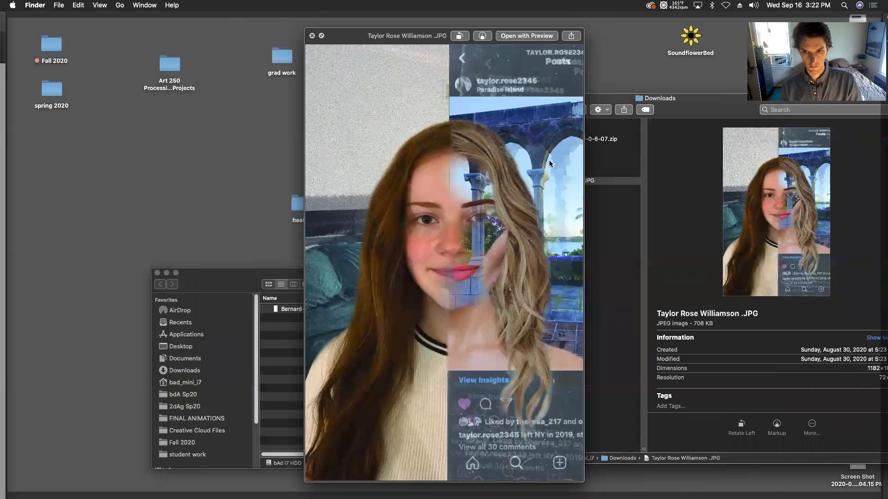
key("Up")
key("Up")
key("Up")
key("Up")
key("Up")
key("space")
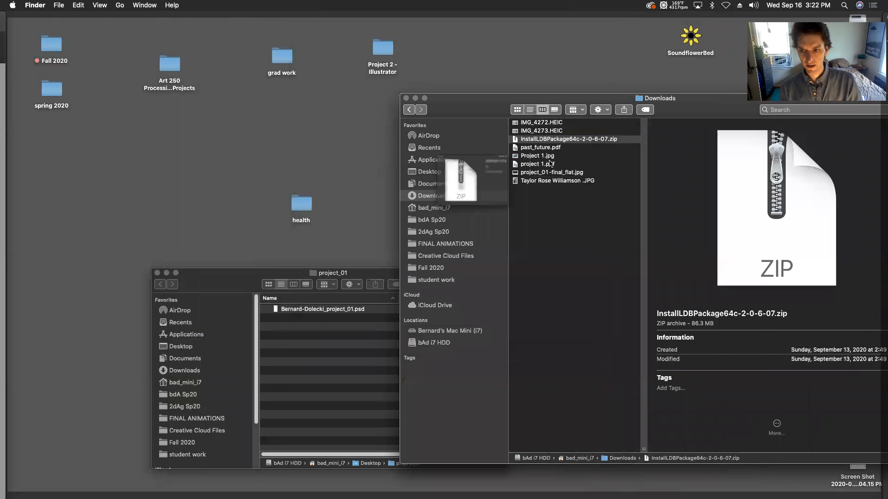
key("Up")
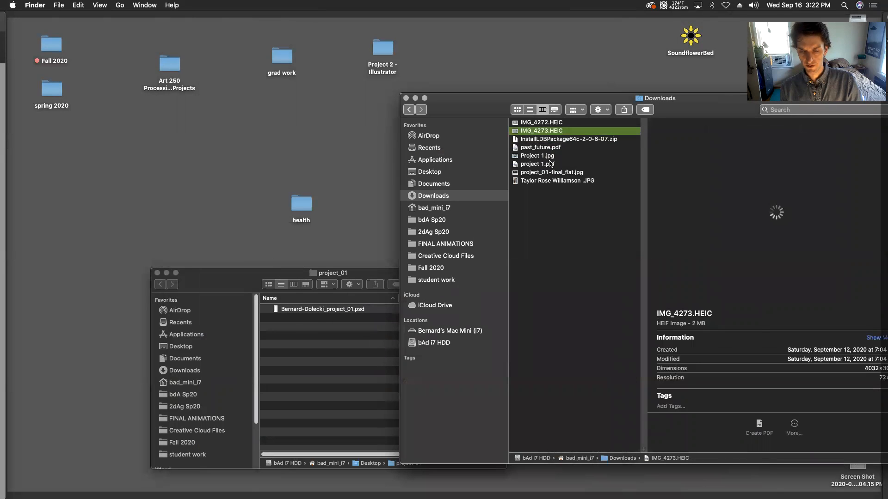
key("Down")
key("Down")
key("Down")
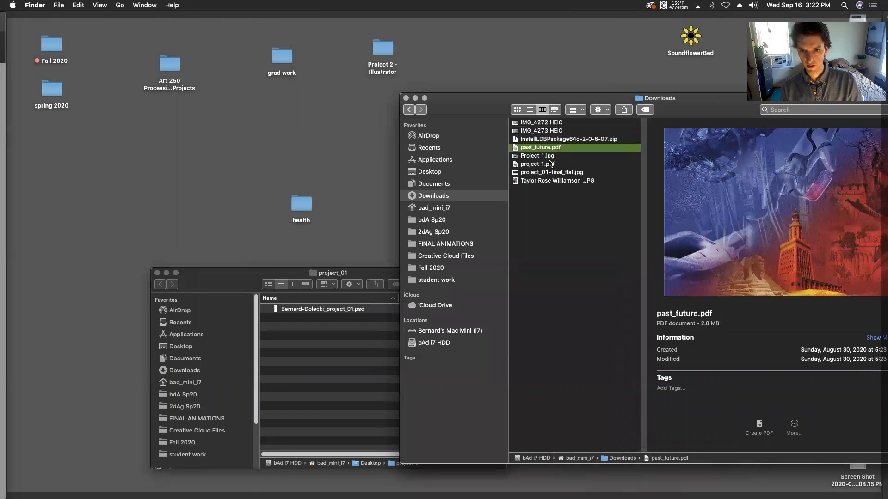
key("Down")
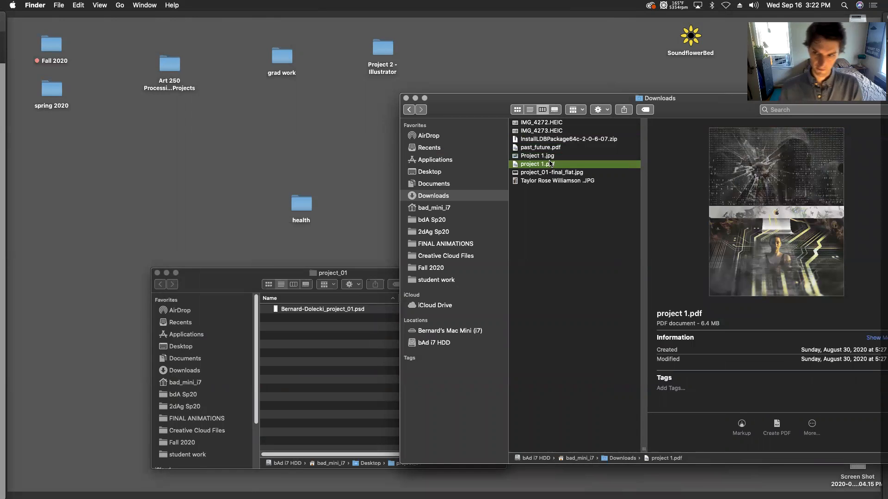
key("space")
key("space")
Move project 1.pdf into project_01, undo the move, and close the Downloads window
left_click_drag(558, 166, 352, 349)
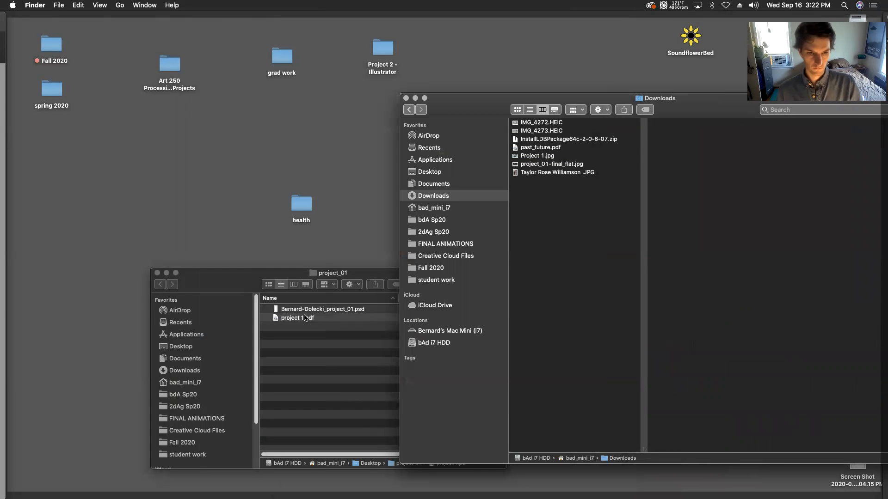
key("super+z")
left_click(406, 98)
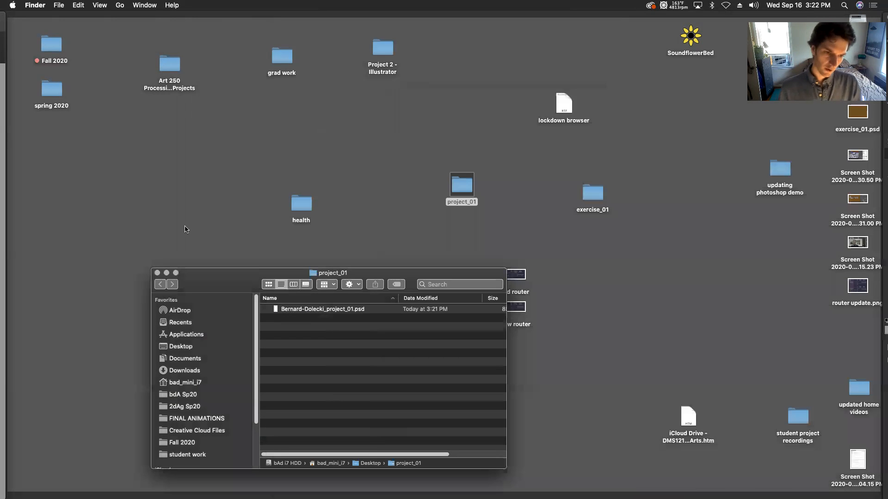
key("F11")
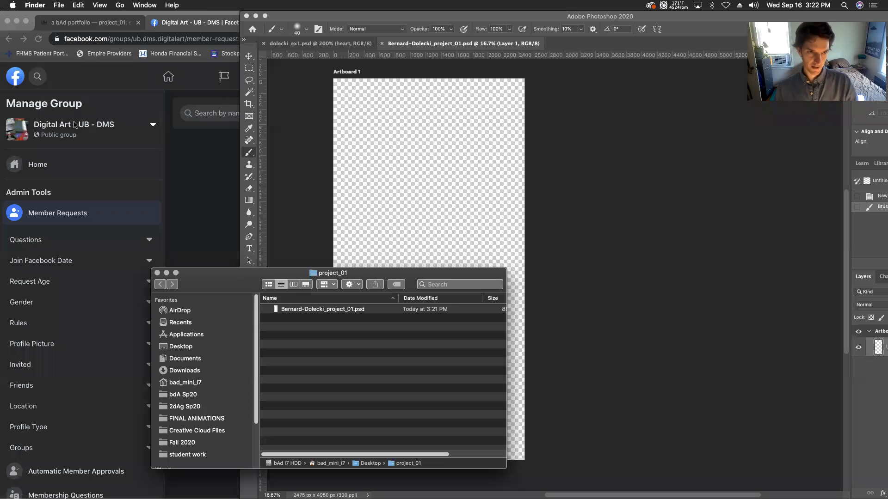
Bring the blank transparent artboard document forward, check the File menu without choosing, then switch to zoom.us
left_click(363, 131)
left_click(73, 5)
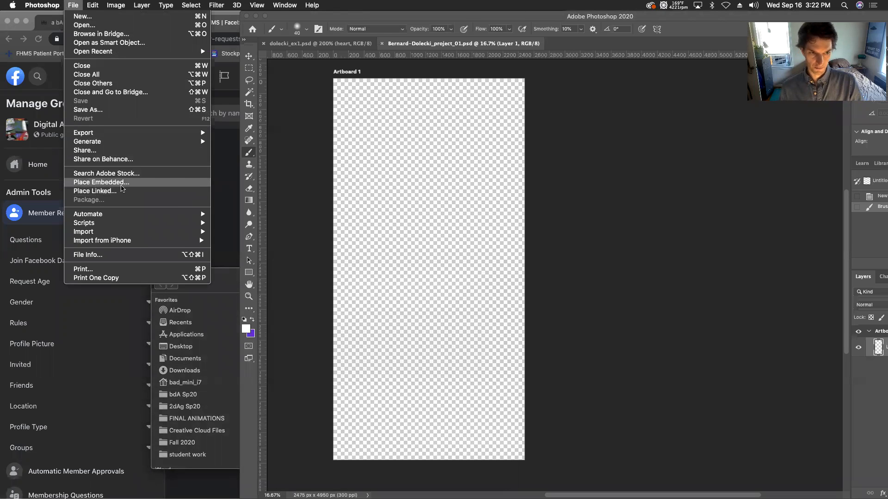
left_click(74, 5)
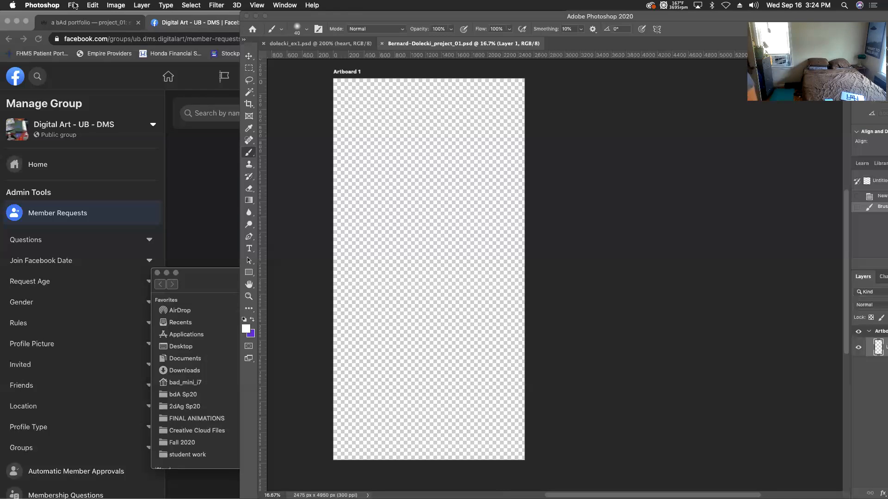
mouse_move(3, 100)
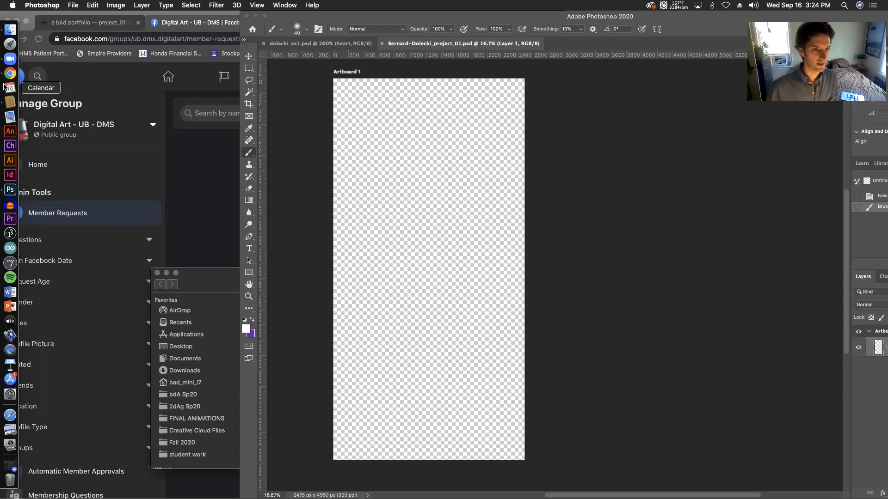
left_click(10, 59)
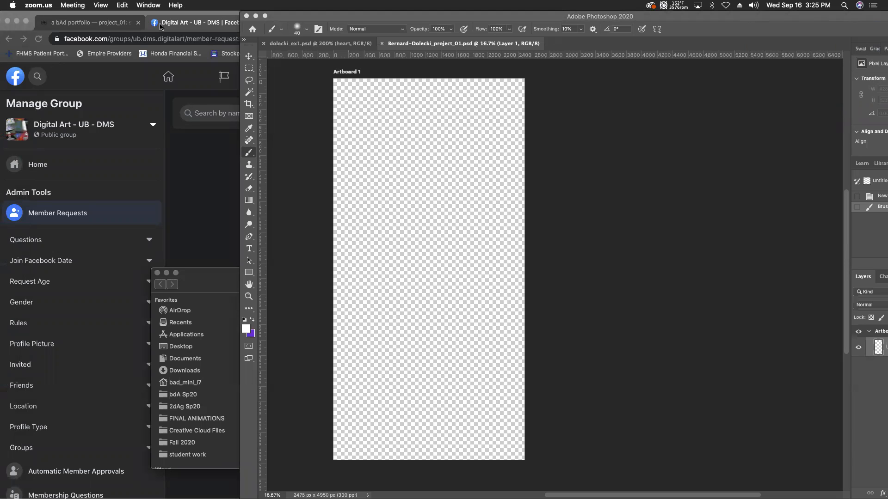
In Chrome, go through the dms121 - basic digital Arts course to the project_01: synthesized_meaning assignment
left_click(101, 26)
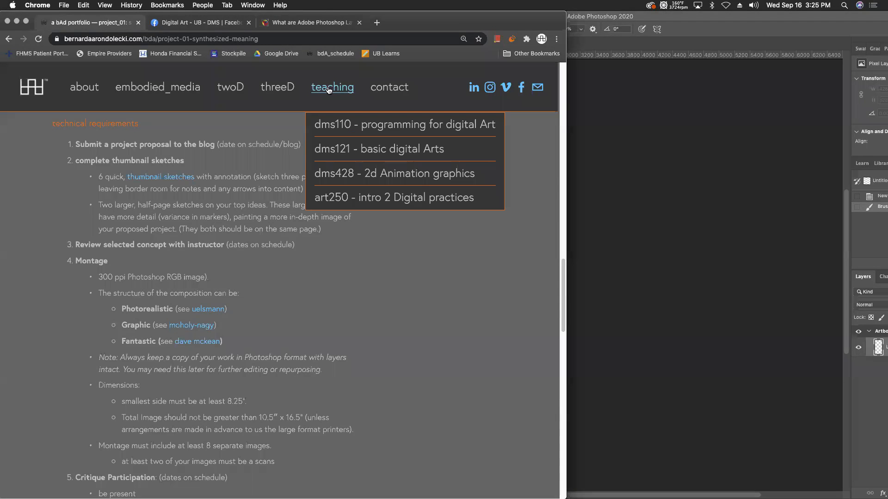
mouse_move(331, 94)
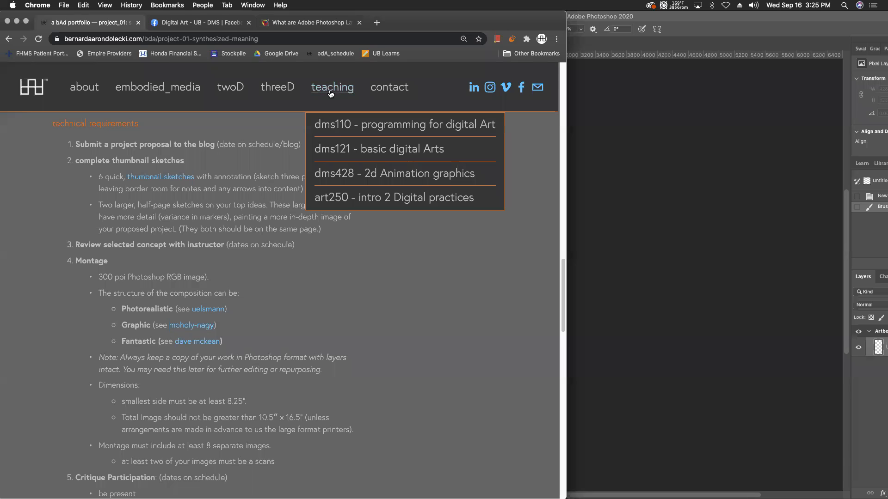
left_click(347, 153)
scroll(214, 275, "down", 10)
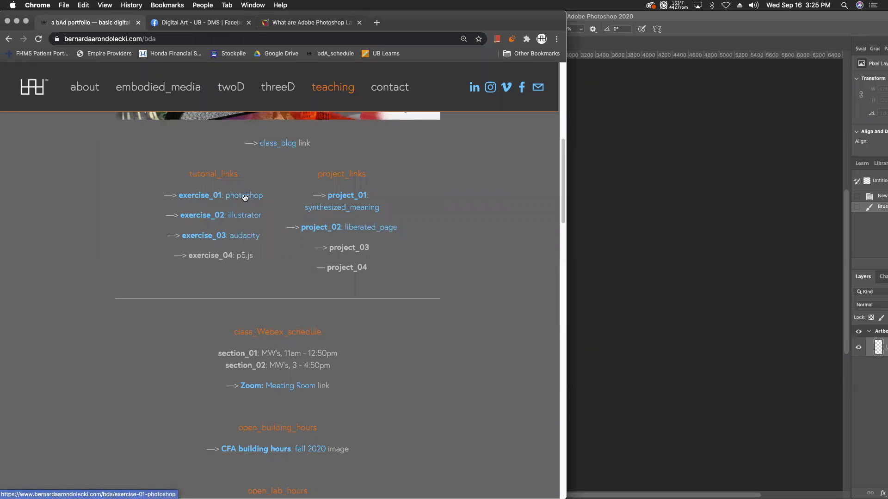
left_click(337, 197)
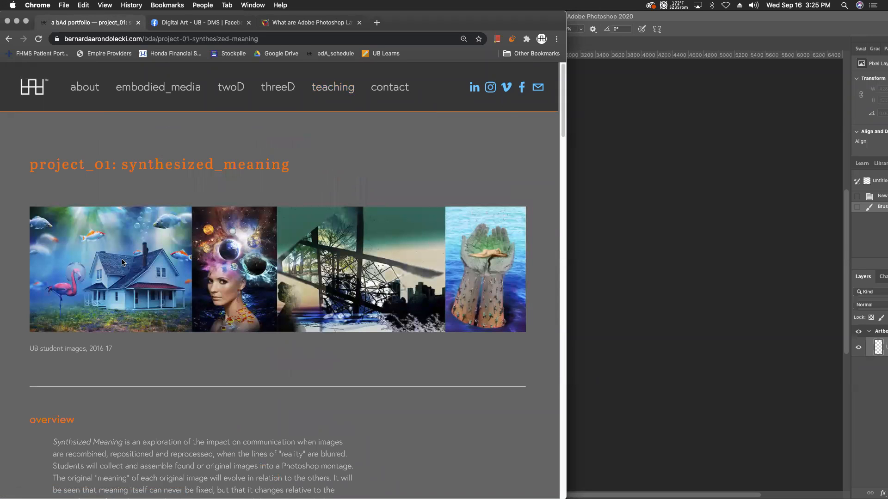
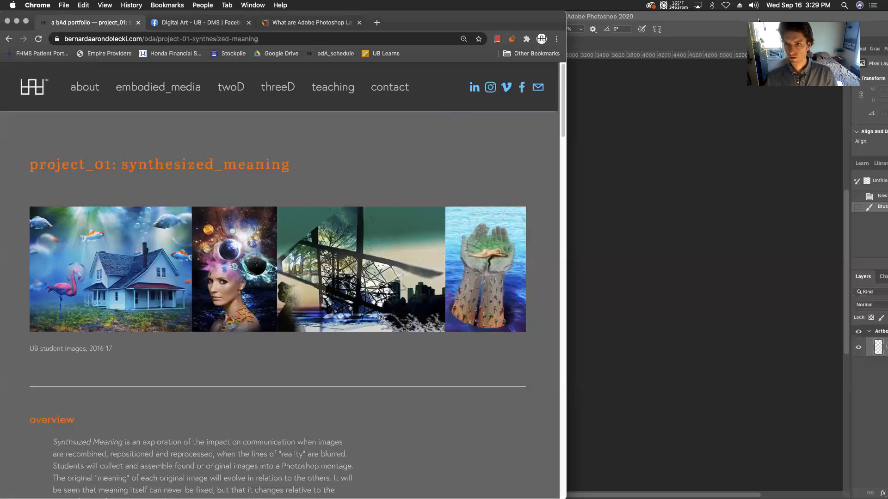
Show all call participants and move the video panel off the webpage
left_click(793, 21)
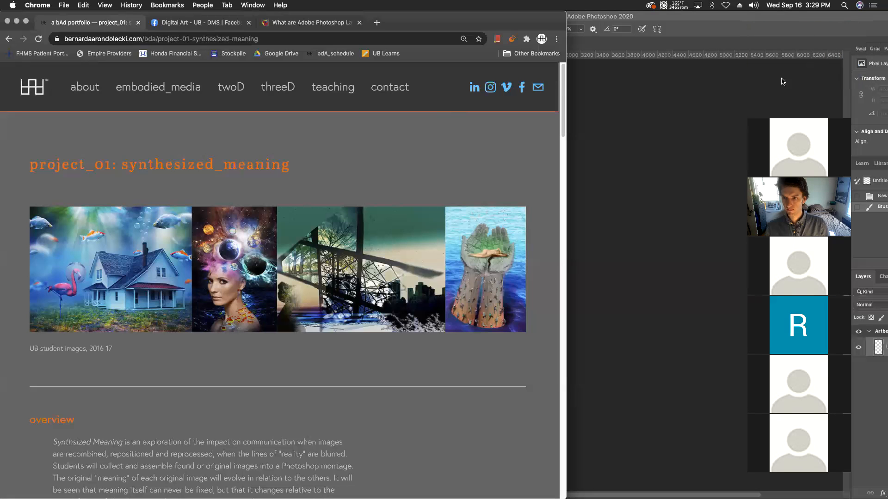
left_click_drag(723, 59, 536, 61)
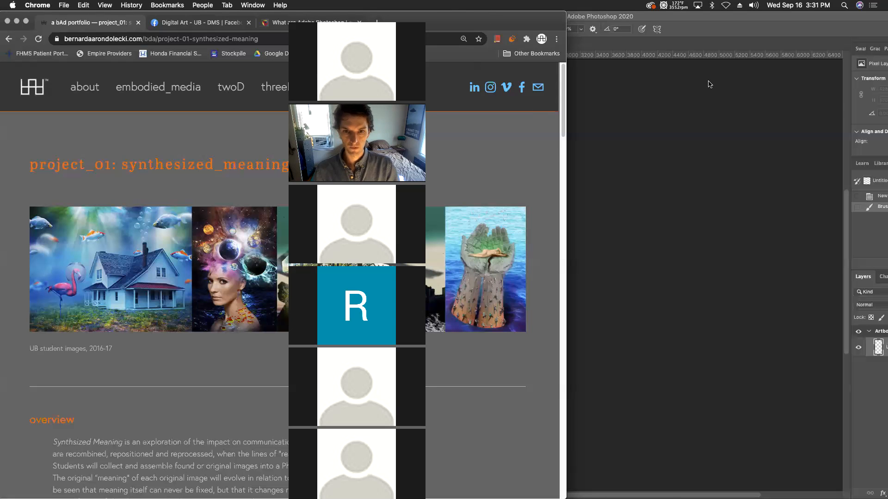
left_click_drag(323, 19, 441, 58)
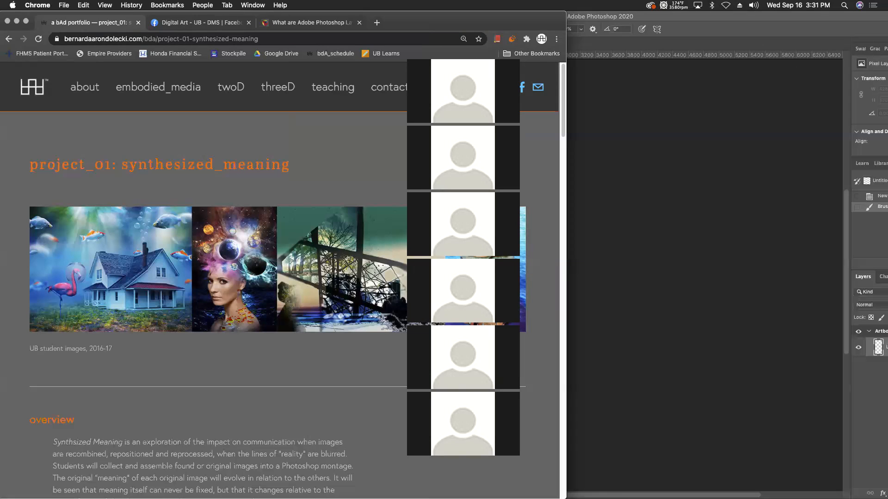
left_click_drag(756, 28, 839, 29)
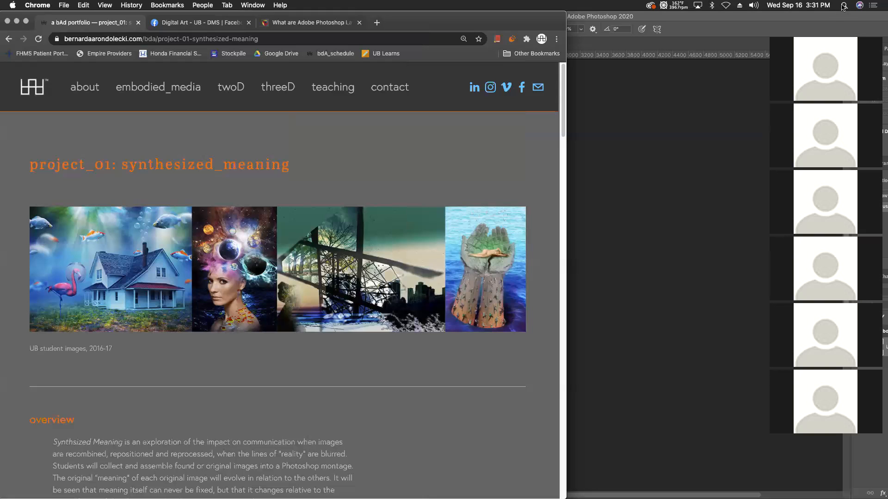
Launch Image Capture by searching 'image' in Spotlight
left_click(844, 5)
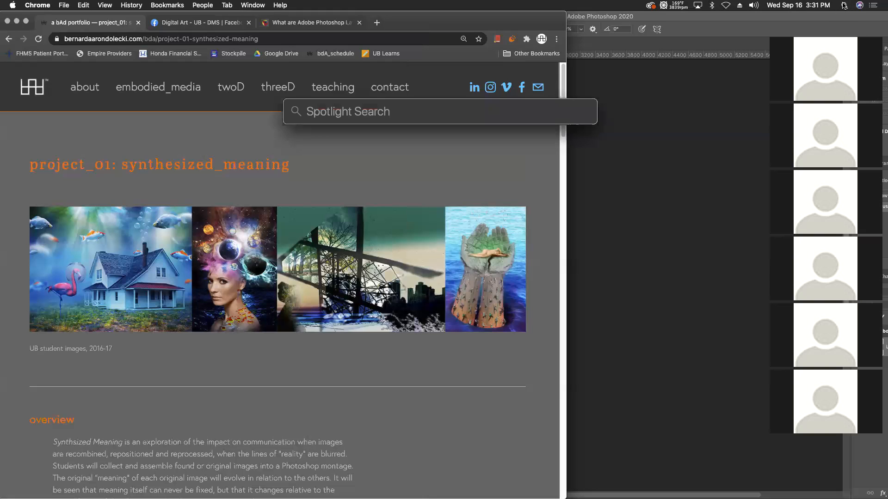
left_click(844, 5)
left_click(844, 6)
type("image")
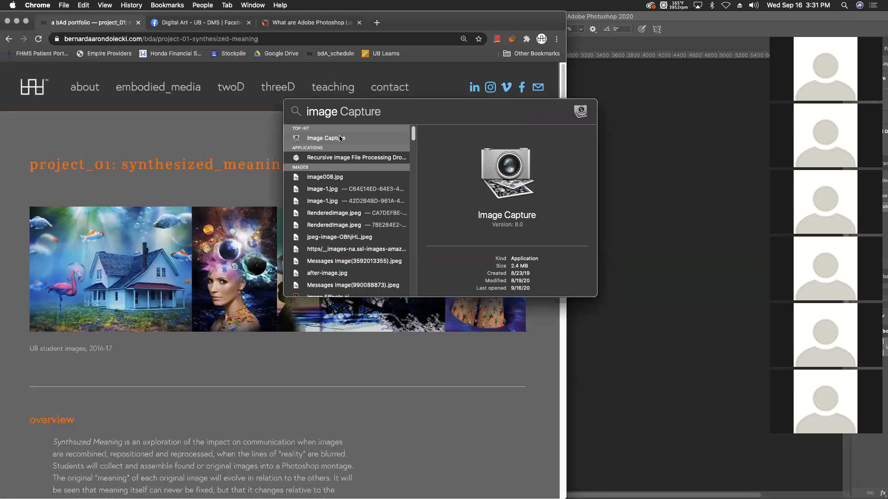
left_click(339, 138)
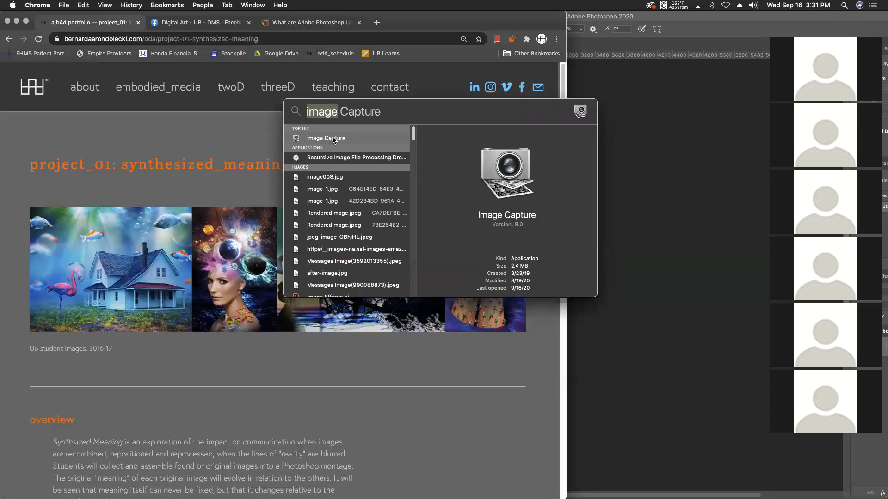
left_click(333, 139)
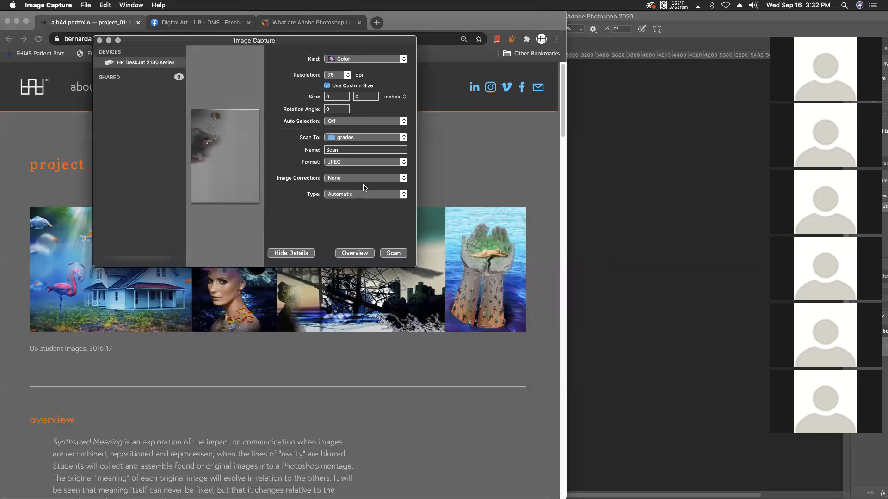
Move the Image Capture window to the screen top and enlarge it
left_click_drag(411, 265, 691, 461)
left_click_drag(329, 41, 216, 52)
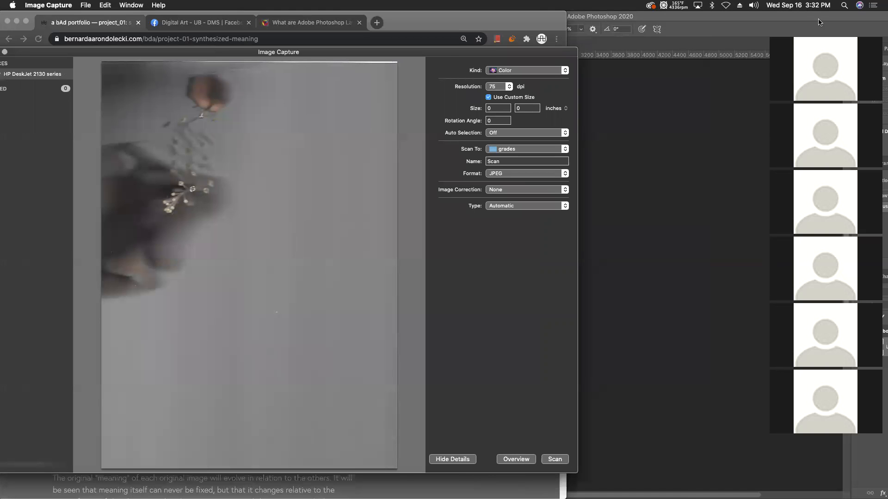
left_click_drag(507, 51, 527, 14)
left_click_drag(599, 437, 705, 498)
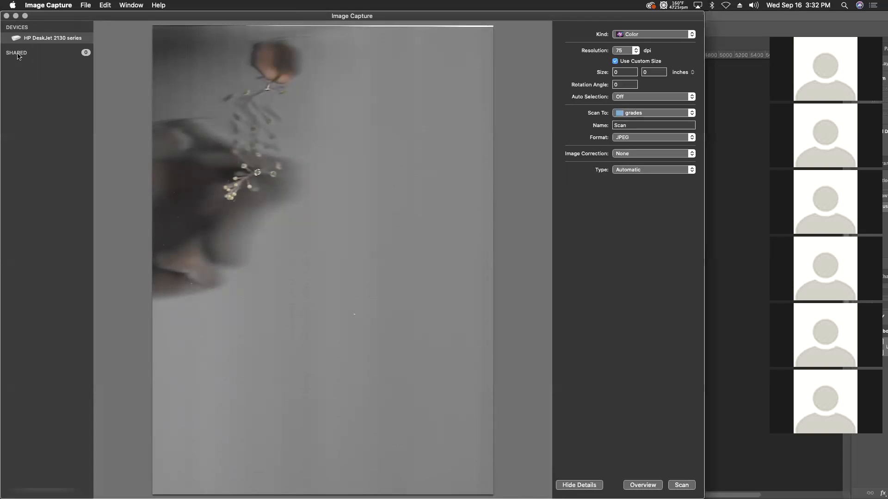
Keep 75 dpi resolution and colour mode, then preview the whole scanner bed
left_click(636, 51)
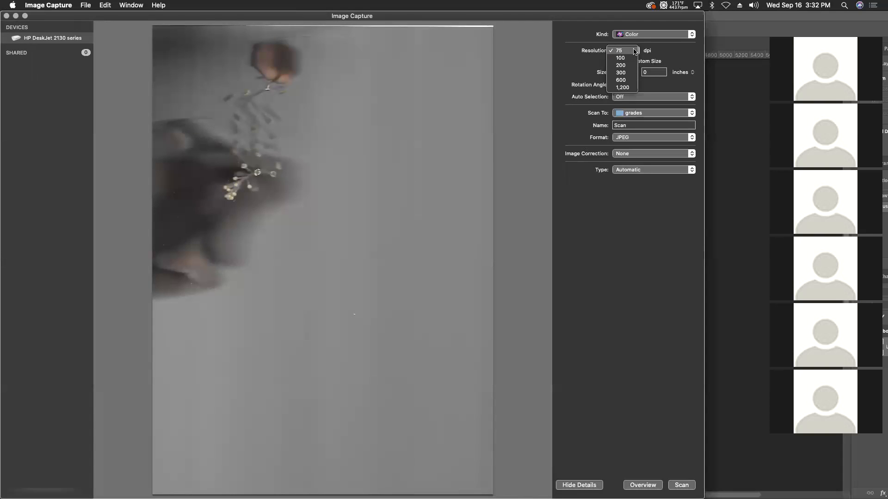
left_click(670, 55)
left_click(642, 35)
left_click(602, 35)
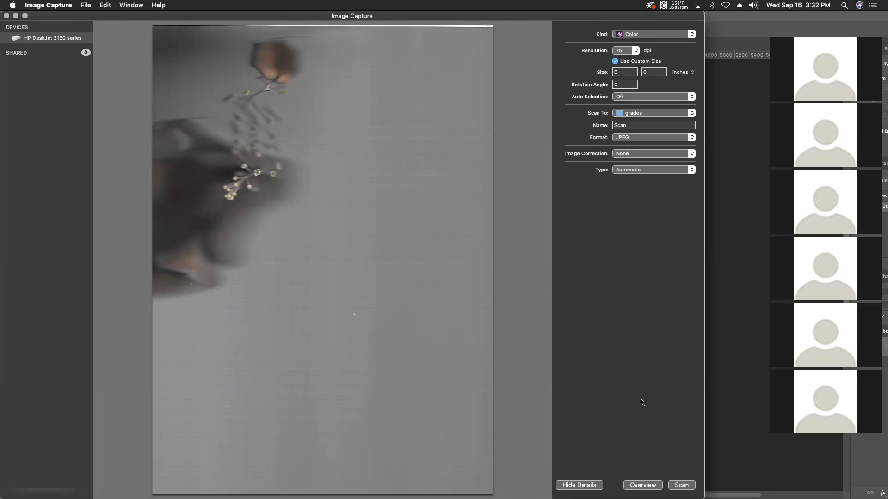
left_click(642, 486)
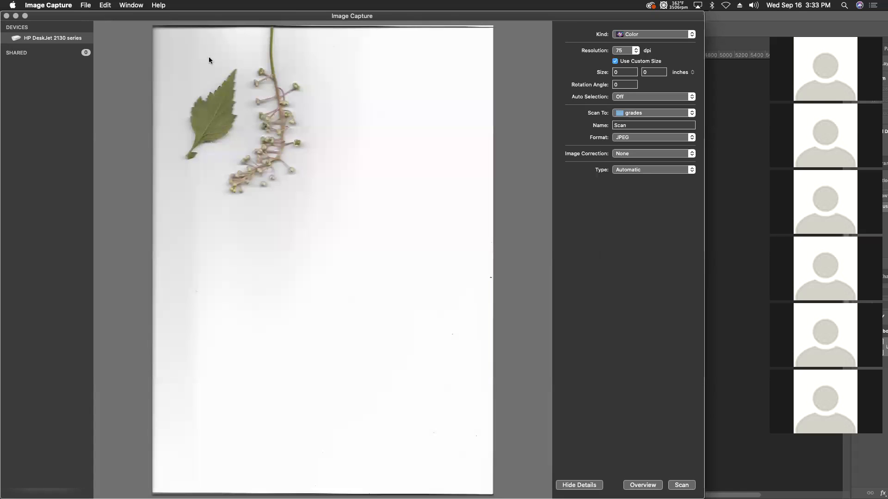
Frame a 3.56 × 4.14 in scan area around the leaf and berry stem at 75 dpi
left_click_drag(170, 31, 314, 198)
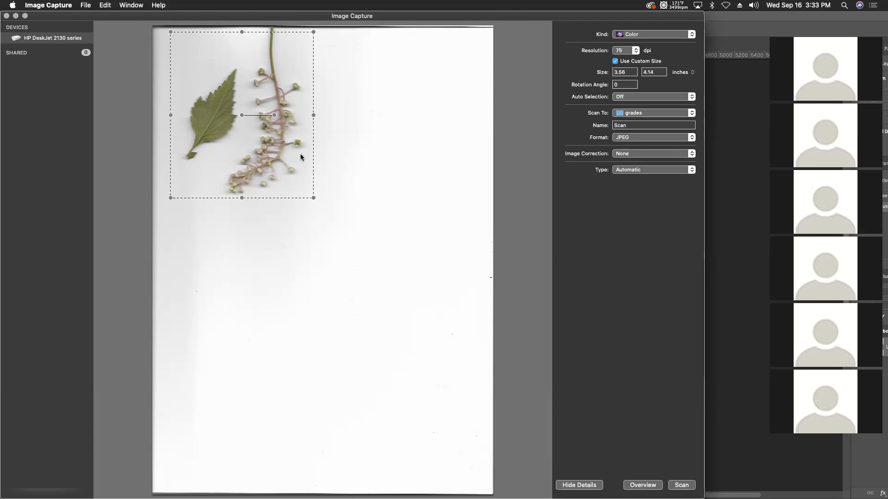
left_click(638, 52)
left_click(637, 52)
left_click(632, 52)
left_click(649, 54)
Make a new Desktop folder 'scans' the destination and scan the leaf and berries to Scan.jpeg
left_click(668, 115)
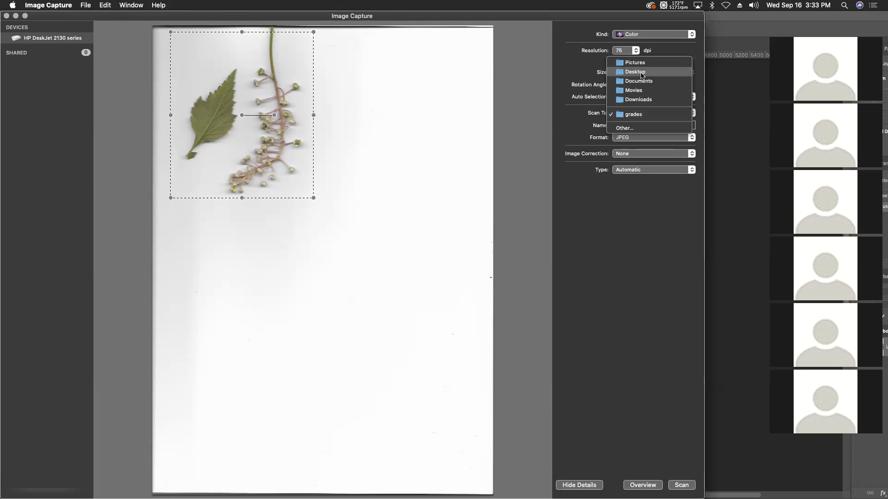
left_click(643, 114)
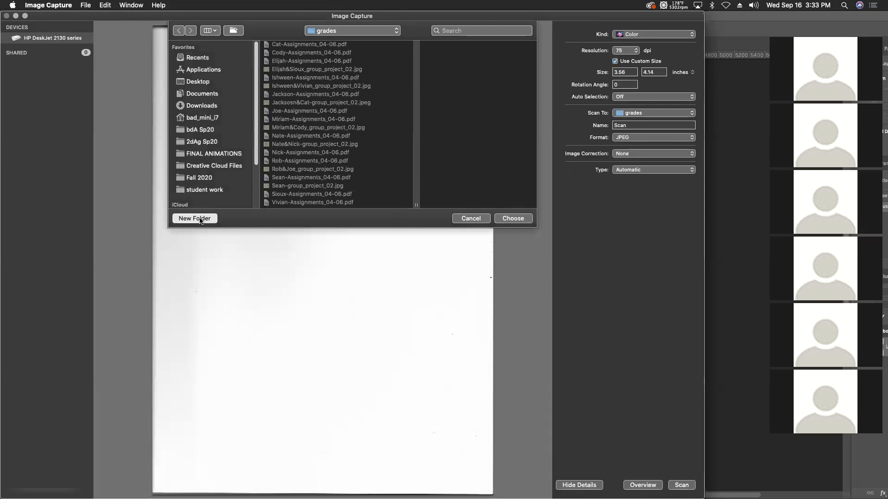
left_click(198, 81)
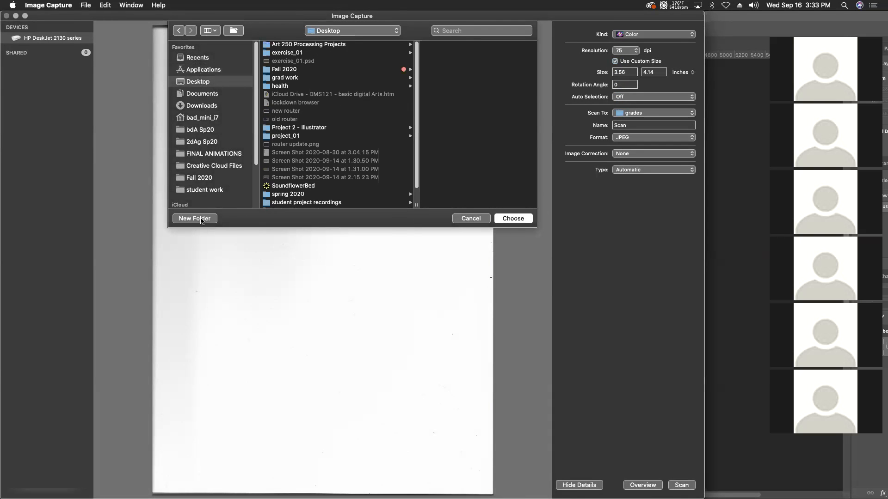
left_click(195, 218)
type("scn")
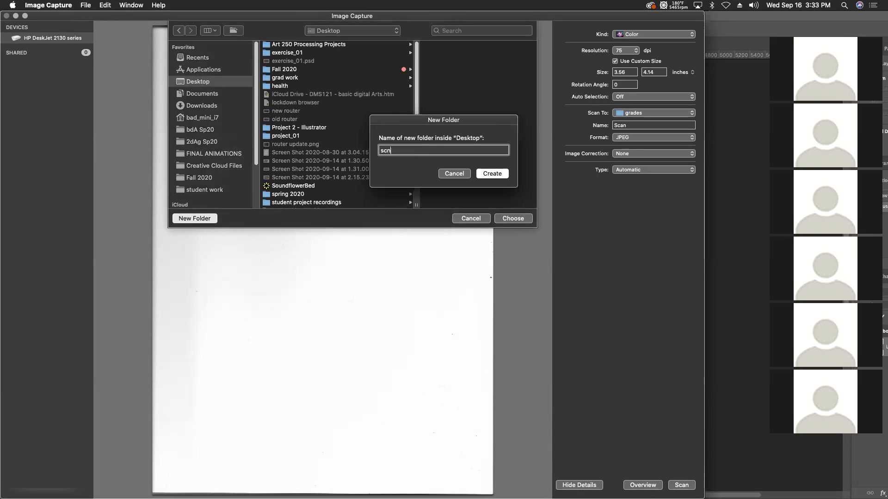
type("as")
key("BackSpace")
key("BackSpace")
key("Return")
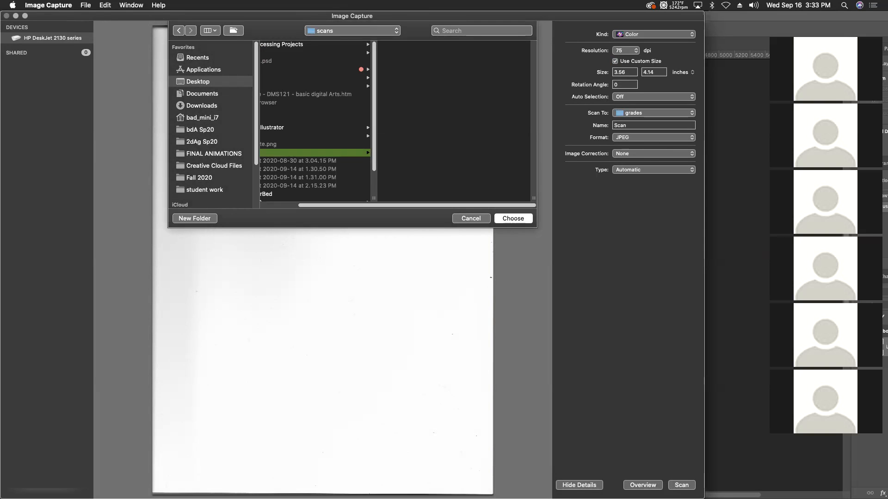
left_click(516, 218)
left_click(680, 485)
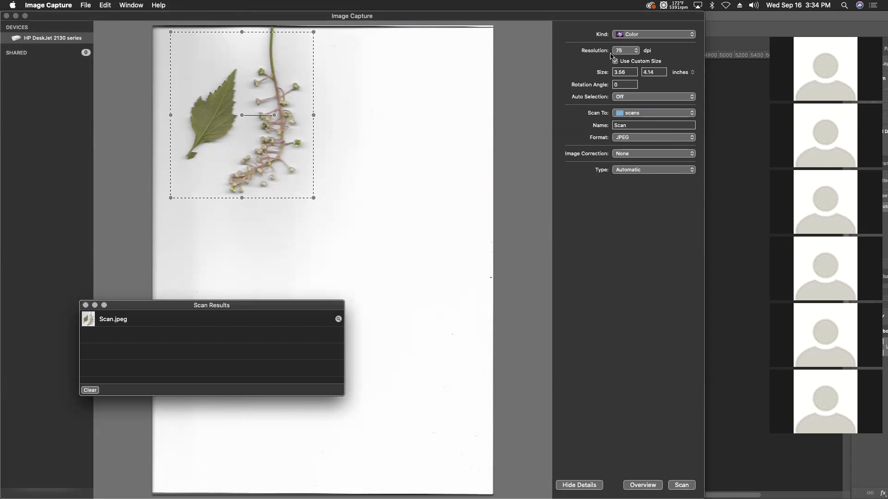
Open Scan.jpeg from the Desktop scans folder in Preview
key("F11")
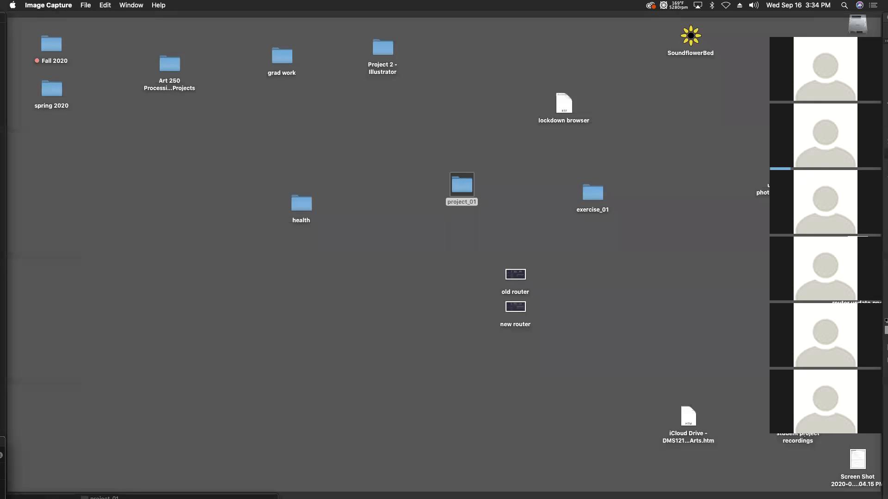
double_click(240, 241)
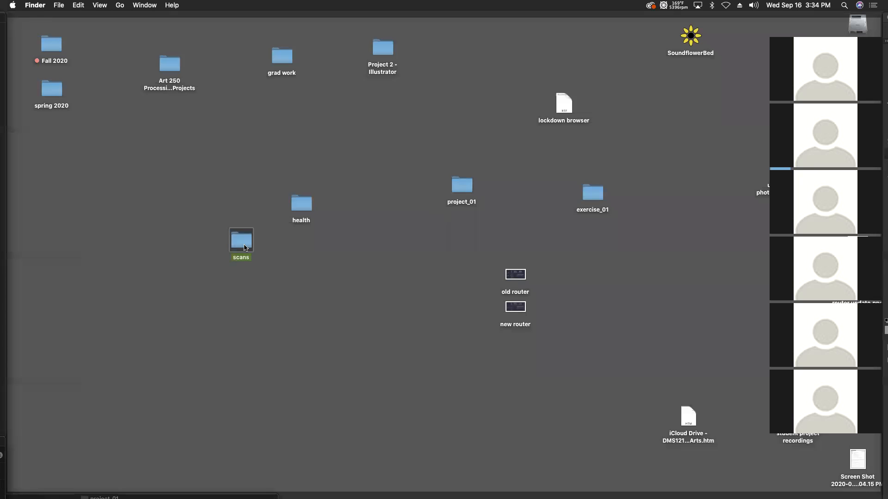
double_click(296, 319)
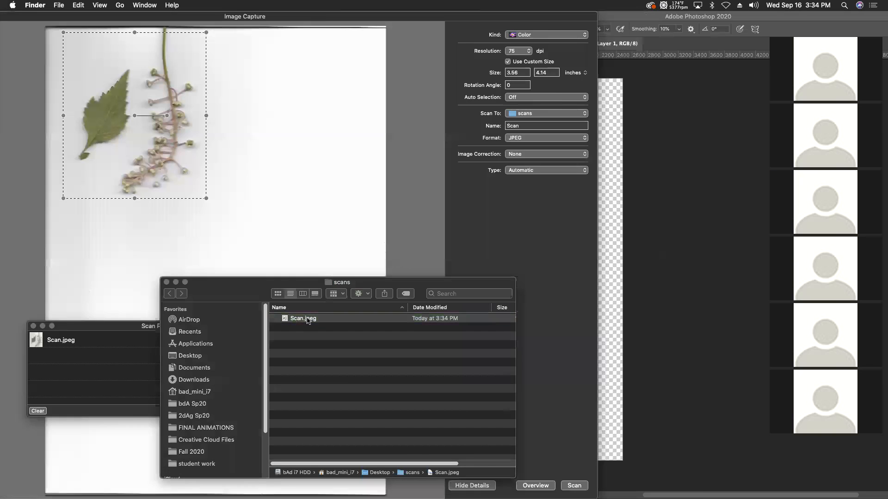
Enlarge the Preview window, zoom in to check detail, then return to Image Capture
left_click_drag(256, 180, 573, 492)
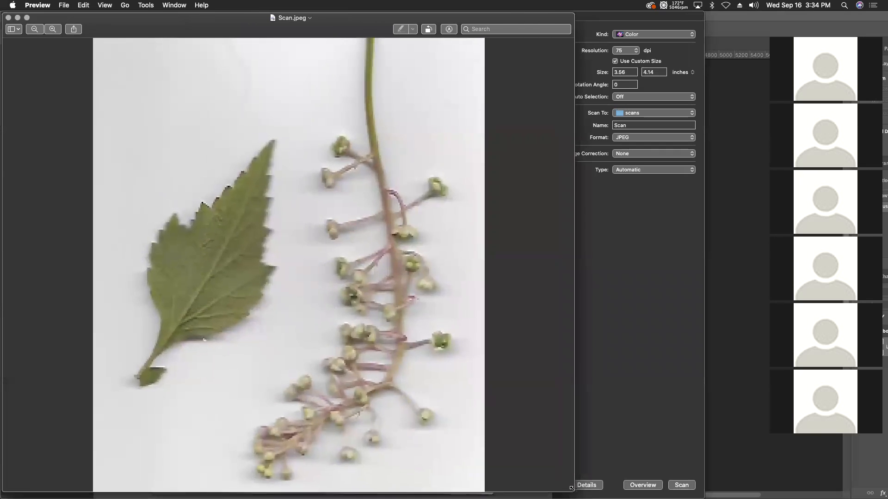
key("super+plus")
key("super+plus")
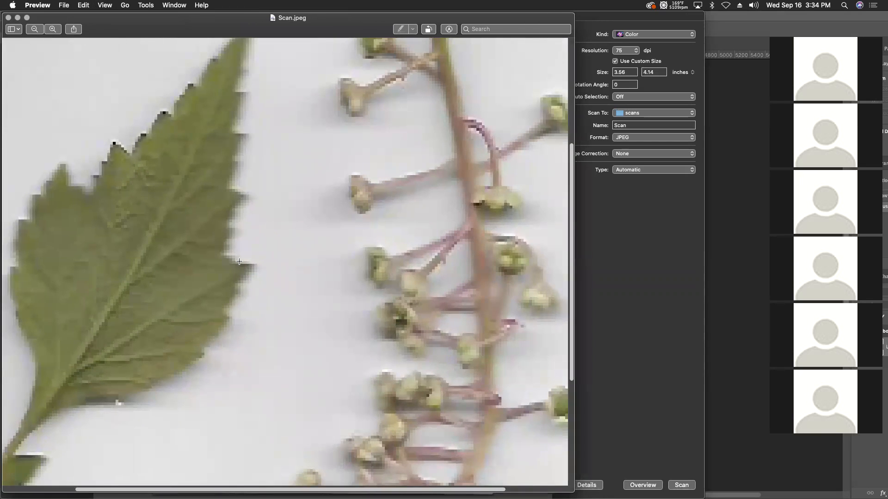
key("super+minus")
key("super+minus")
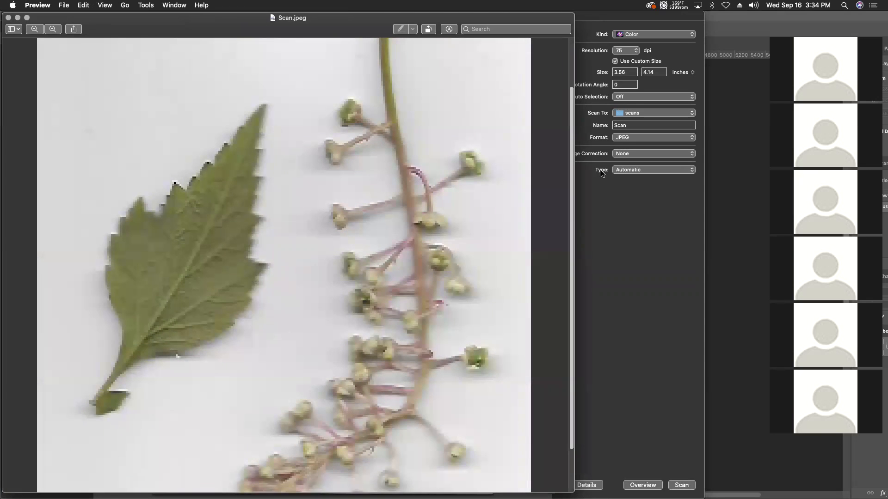
key("ctrl+Up")
left_click(456, 310)
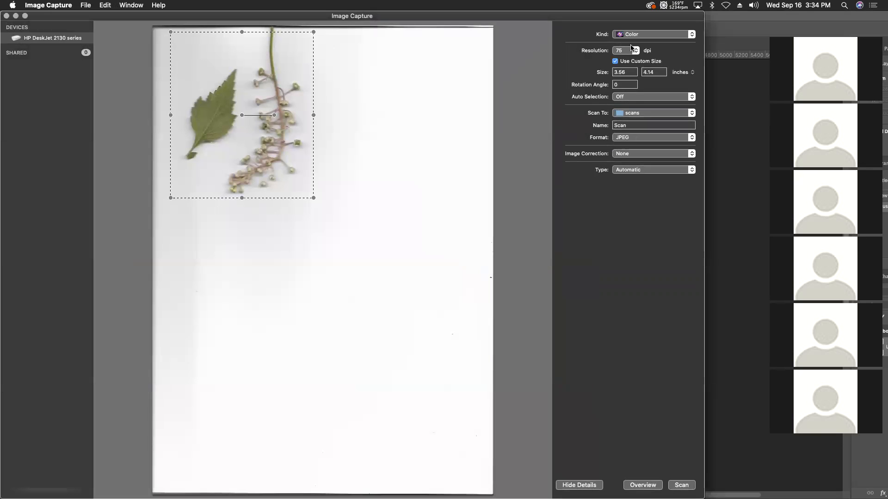
Rescan the leaf and berry stem at 600 dpi, producing Scan 1.jpeg
left_click(634, 51)
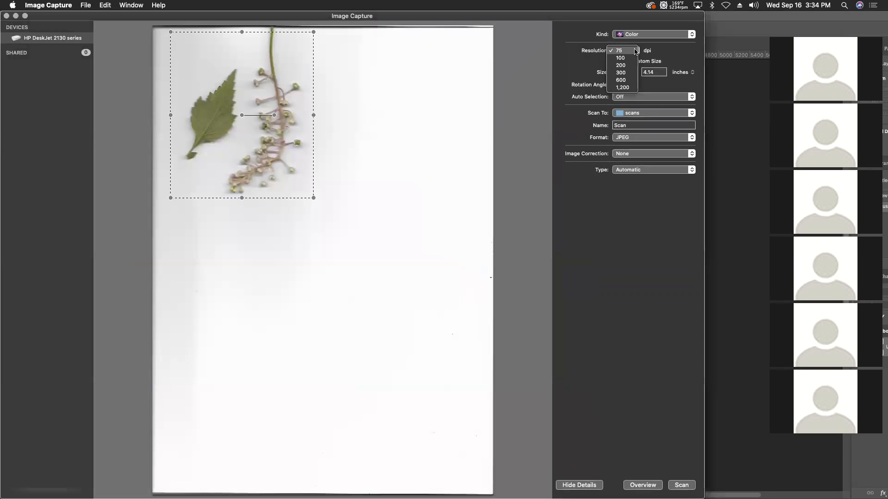
left_click(625, 80)
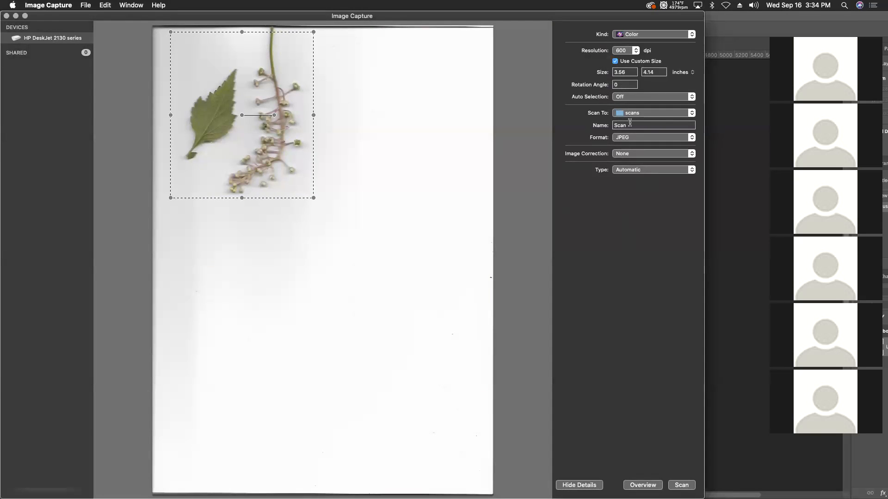
left_click(635, 50)
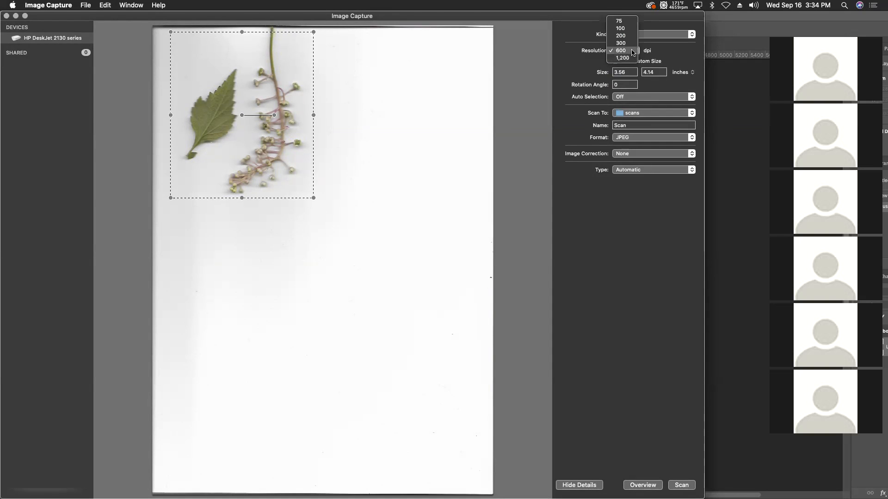
left_click(634, 52)
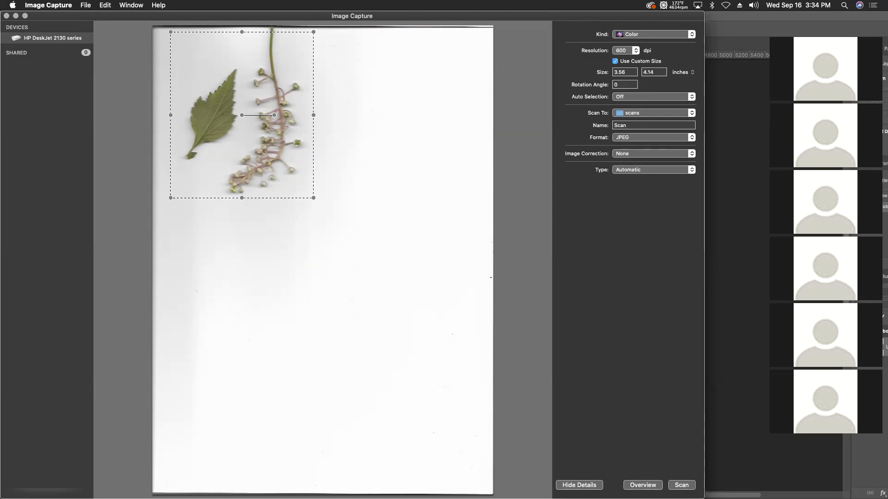
left_click(676, 486)
key("ctrl+Up")
Quick Look Scan 1.jpeg in the scans folder, then open it in Preview
left_click(508, 437)
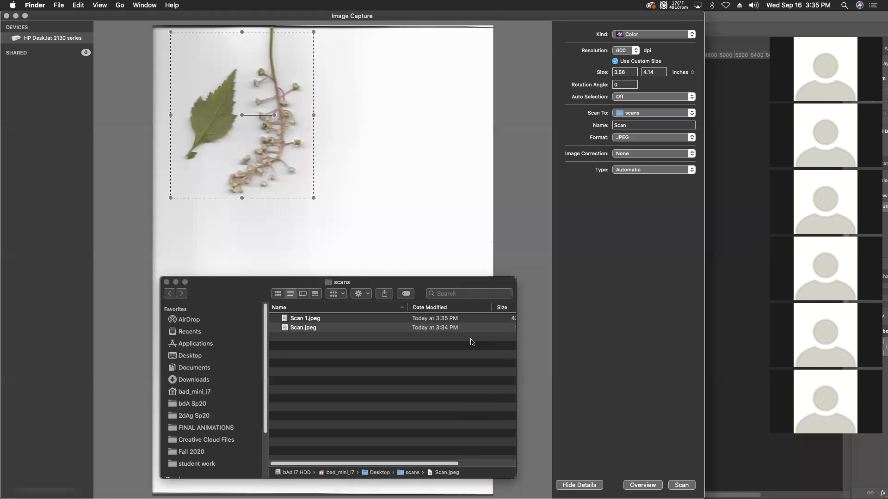
key("Up")
key("space")
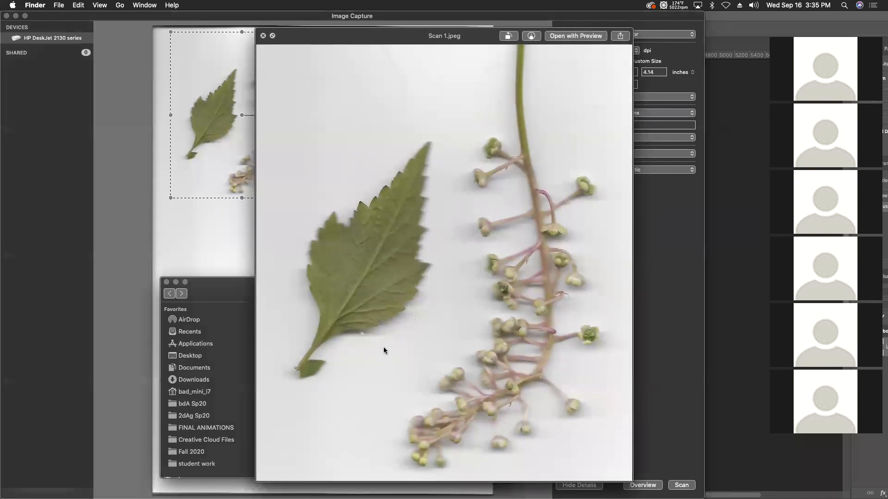
key("space")
double_click(316, 318)
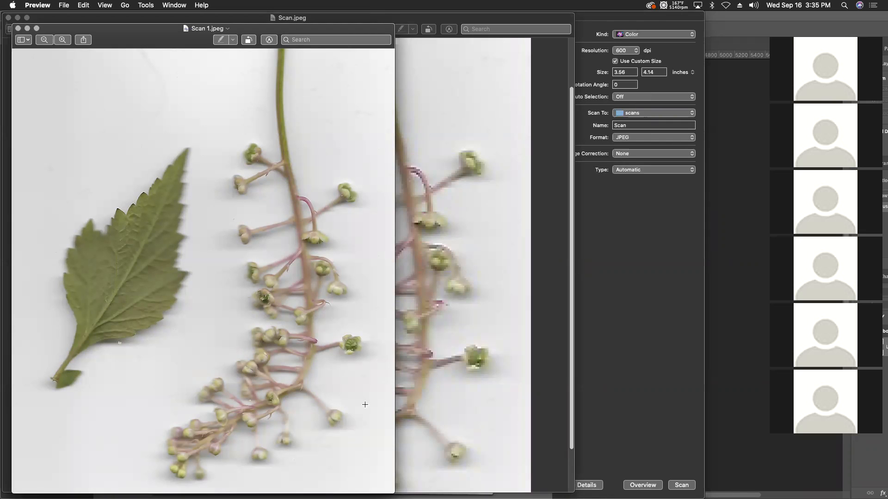
Enlarge the Scan 1.jpeg window and zoom in to inspect the 600 dpi leaf detail
left_click_drag(395, 493, 643, 498)
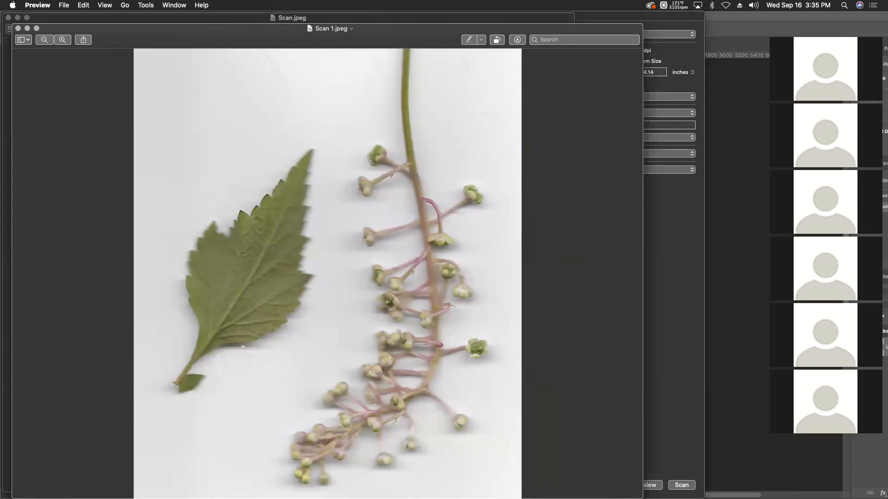
key("super+plus")
key("super+plus")
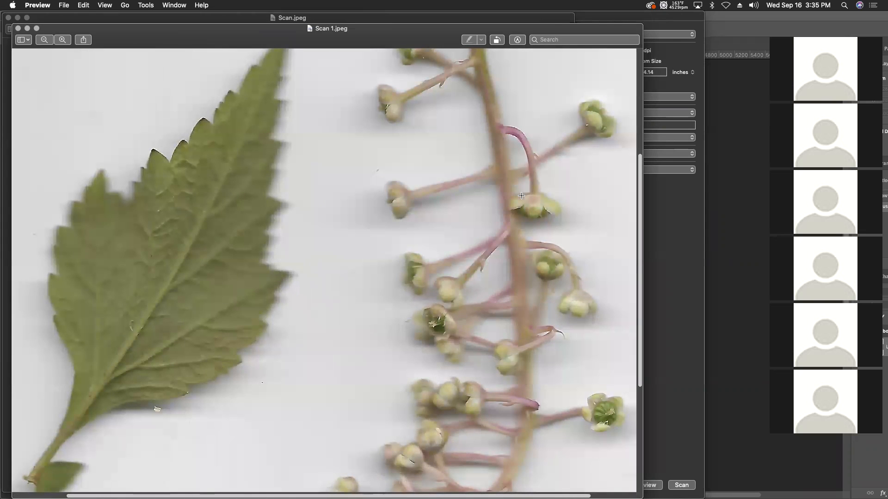
scroll(576, 421, "down", 5)
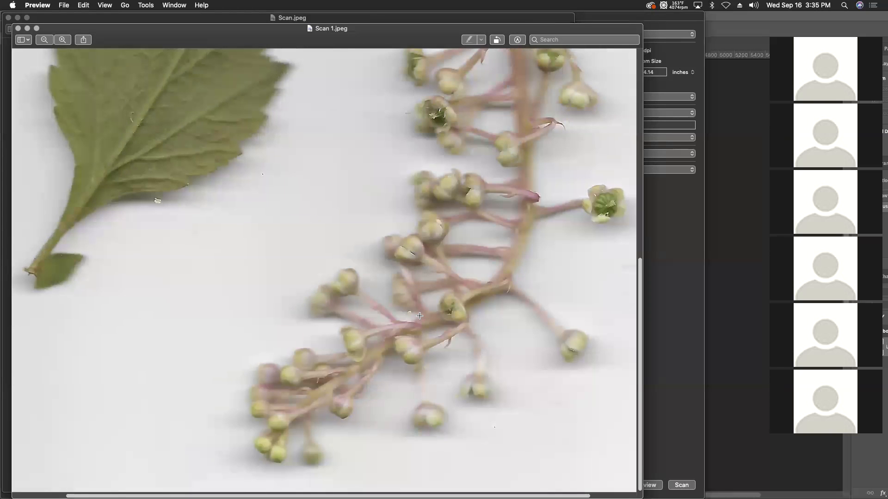
scroll(420, 317, "up", 1)
scroll(420, 317, "up", 1)
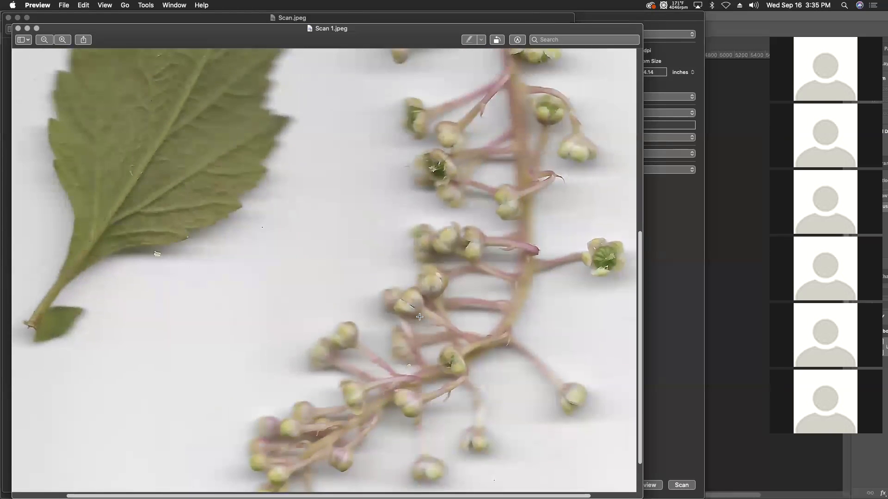
scroll(420, 317, "up", 3)
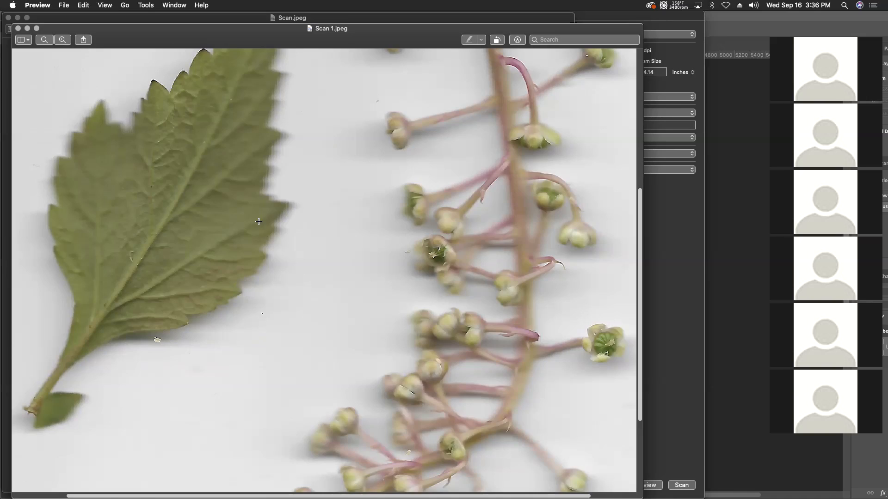
key("ctrl+Up")
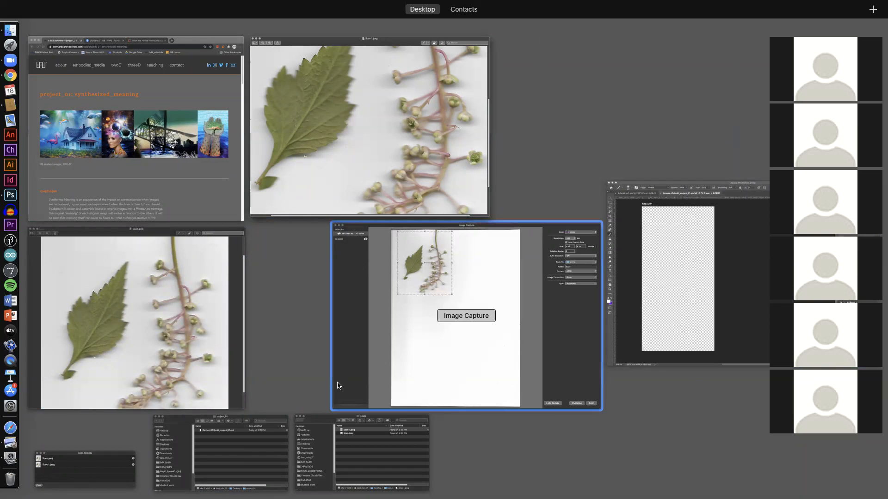
Preview the leaf on yellow paper, tighten the scan area around just the leaf, and scan it
left_click(10, 458)
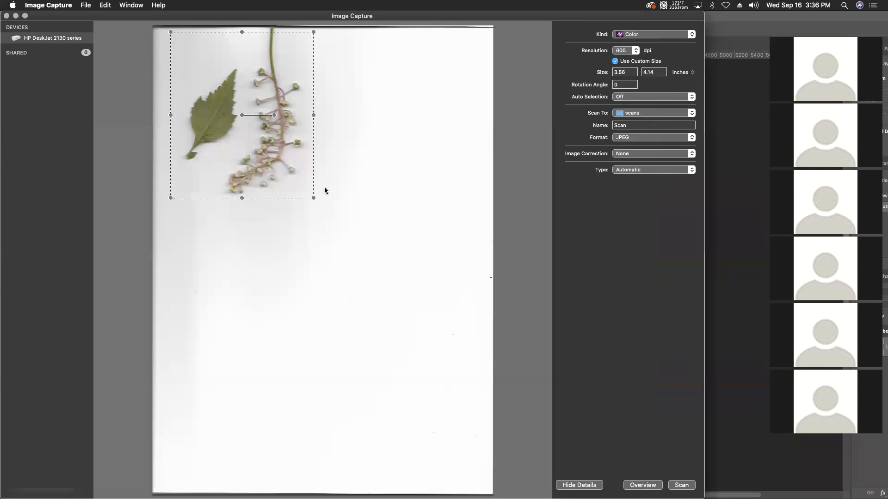
left_click(640, 485)
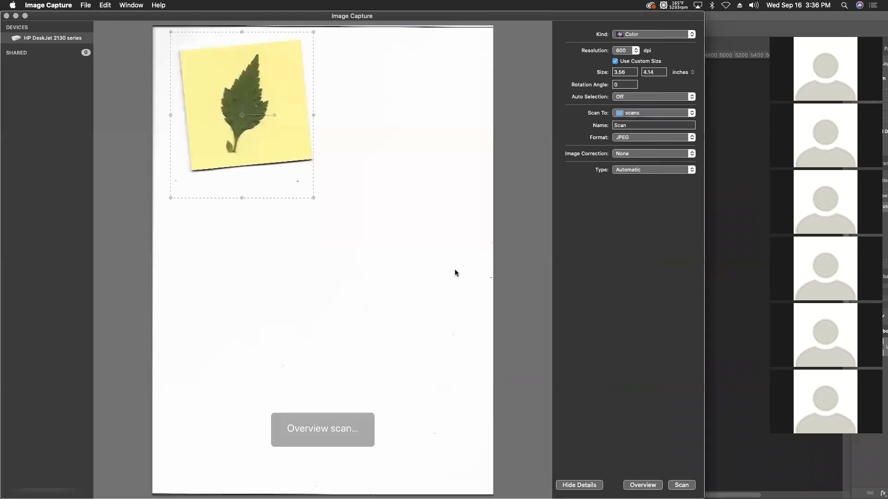
left_click_drag(313, 198, 269, 154)
left_click_drag(170, 32, 219, 53)
left_click(681, 486)
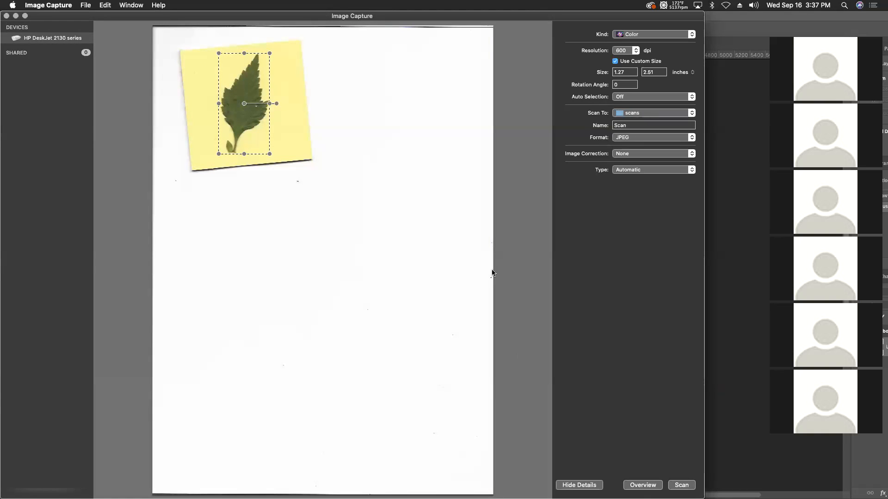
Quick Look Scan 2.jpeg, open it in Preview, enlarge the window and zoom in
key("ctrl+Up")
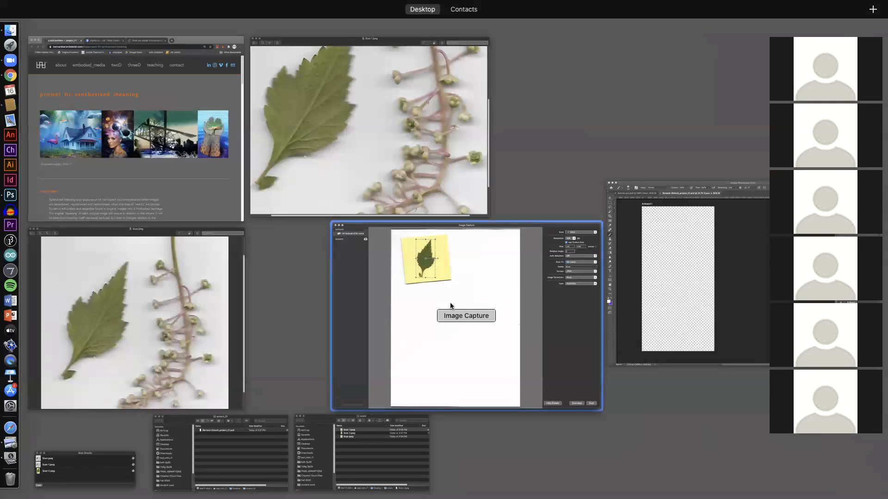
left_click(391, 454)
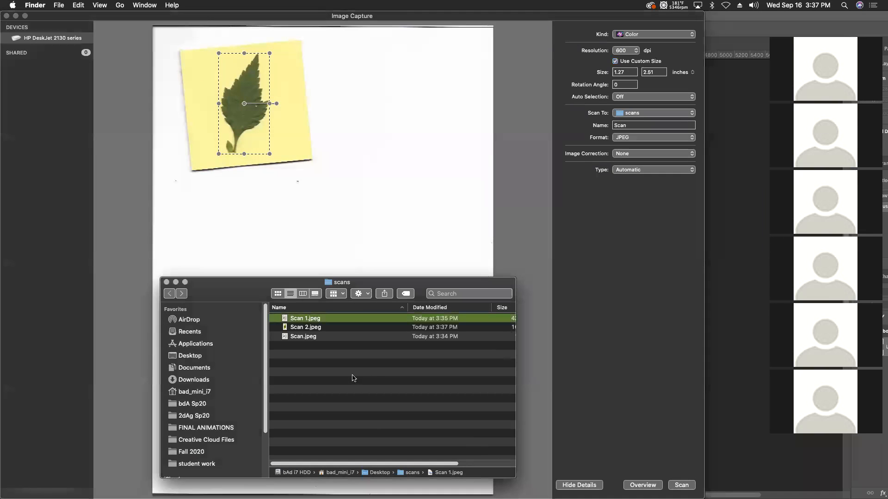
left_click(309, 327)
key("space")
key("space")
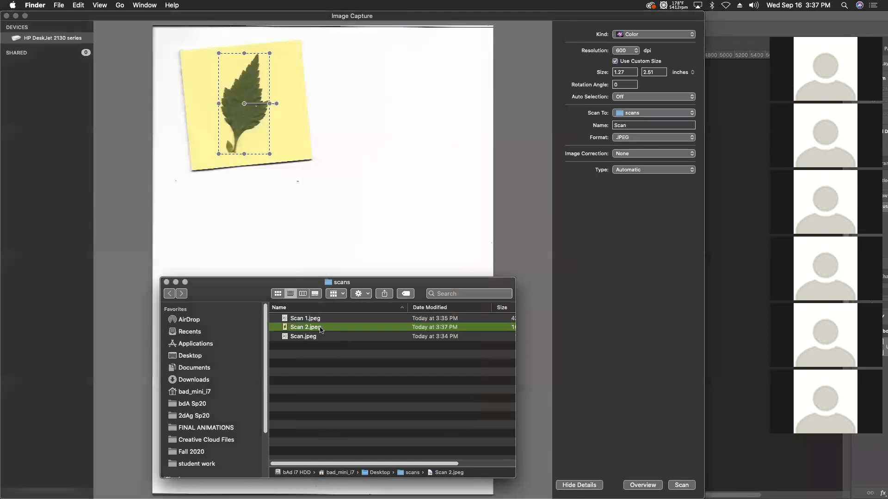
double_click(320, 328)
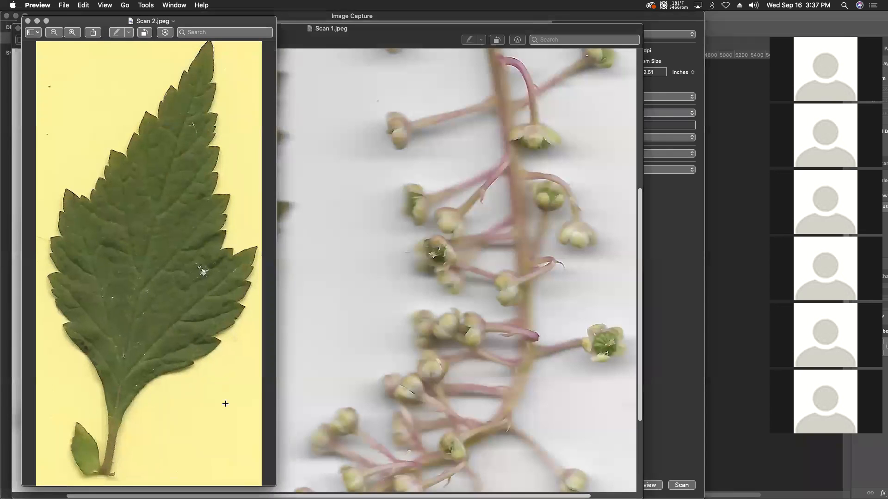
left_click_drag(277, 484, 575, 493)
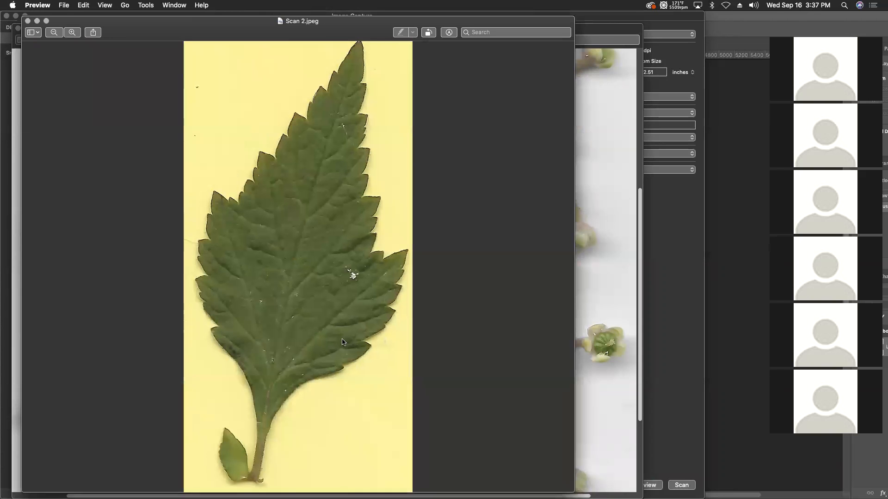
key("super+plus")
key("super+plus")
key("super+plus")
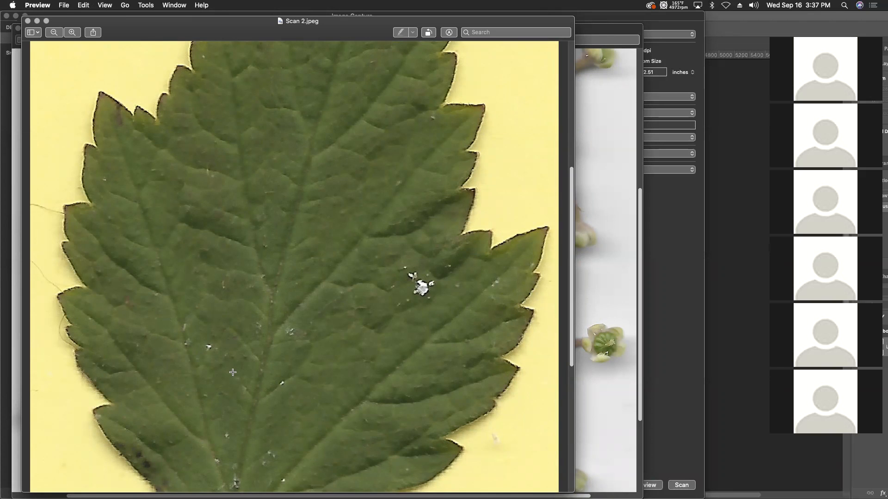
Reposition the Scan 2.jpeg window, close Scan 1.jpeg, and bring Scan.jpeg forward
left_click_drag(173, 35, 419, 42)
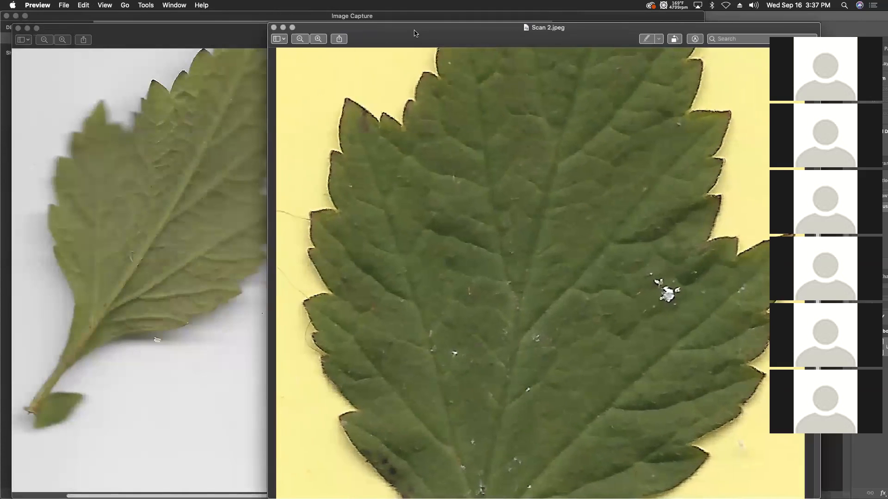
left_click(19, 28)
key("ctrl+Up")
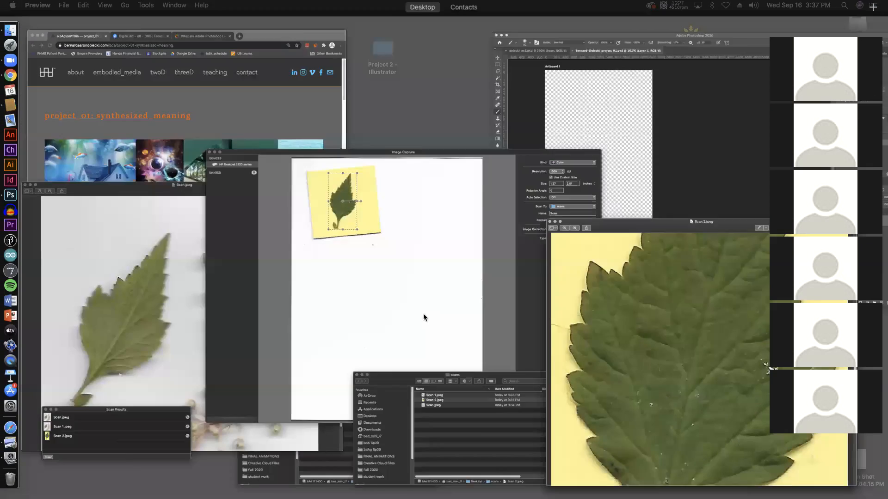
left_click(187, 362)
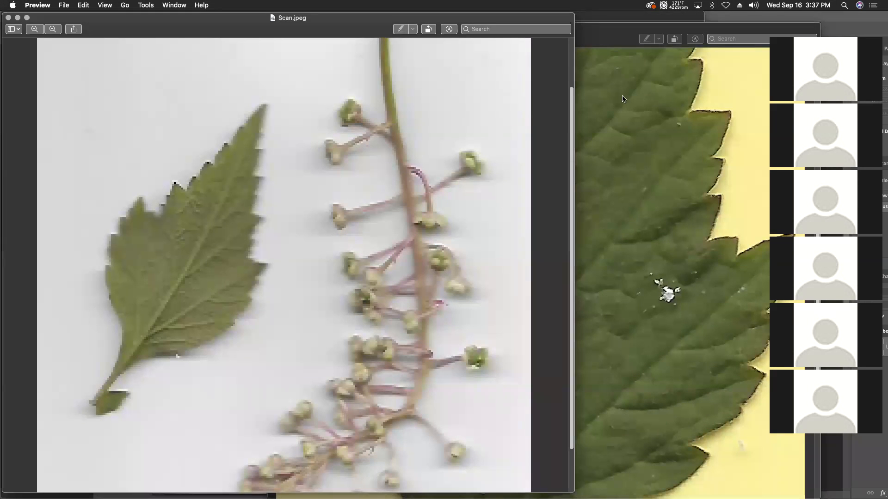
left_click_drag(598, 29, 575, 29)
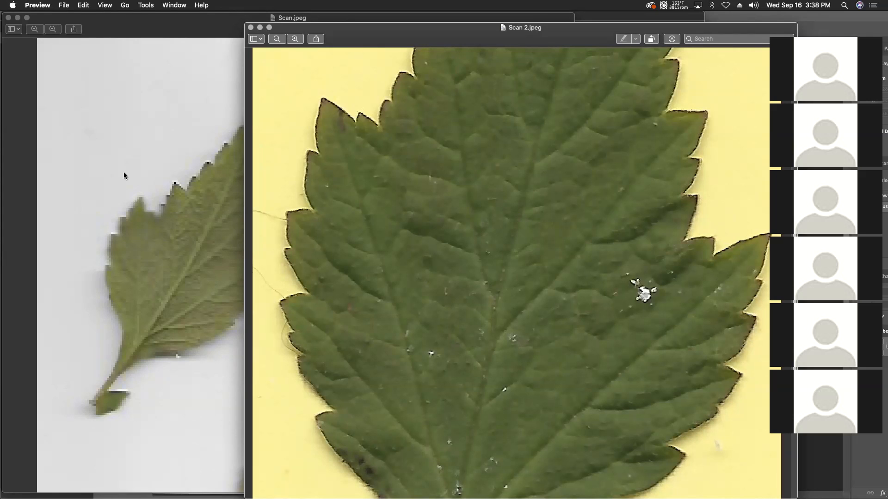
key("ctrl+Up")
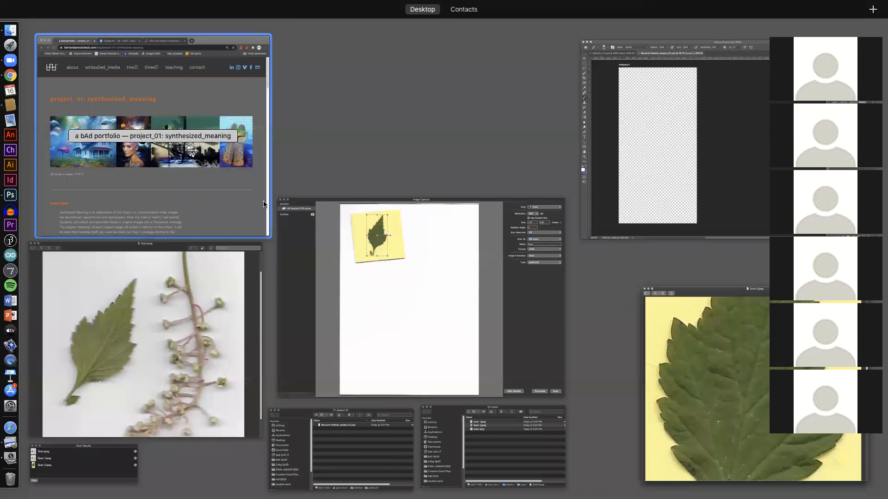
left_click(190, 353)
Preview the twig on the scanner glass and fit a tight scan area around it
left_click(11, 459)
left_click(644, 484)
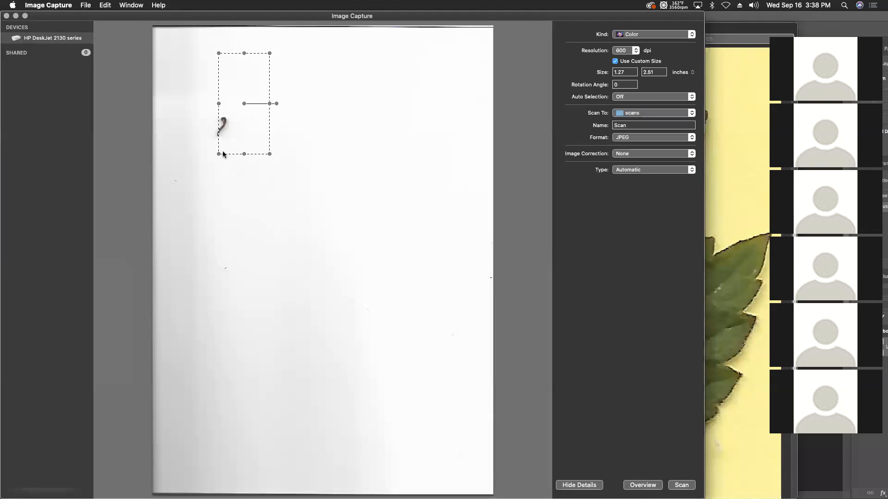
left_click_drag(223, 155, 194, 173)
left_click_drag(268, 55, 242, 95)
left_click_drag(242, 174, 246, 159)
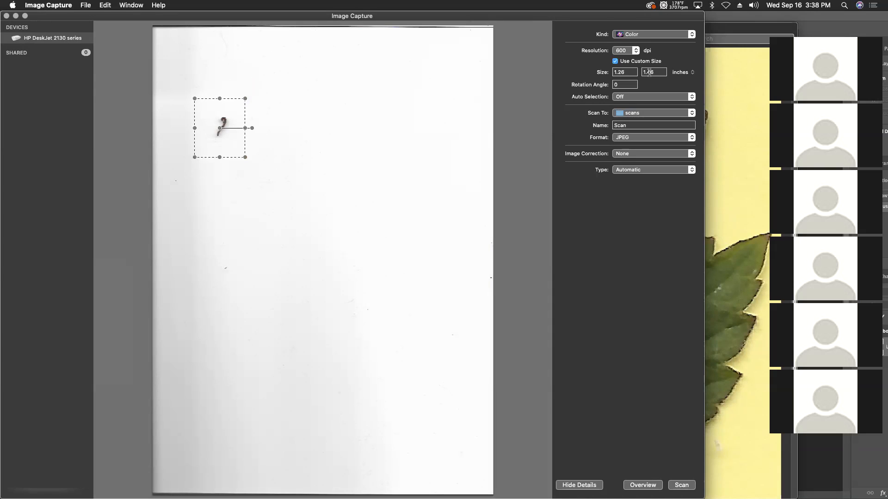
Scan the 1.26 × 1.46 in twig area at 1,200 dpi
left_click(636, 51)
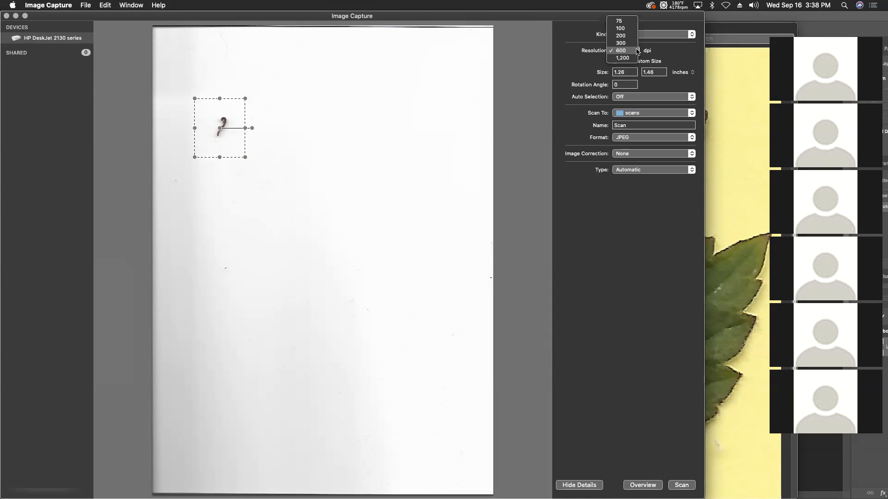
left_click(637, 51)
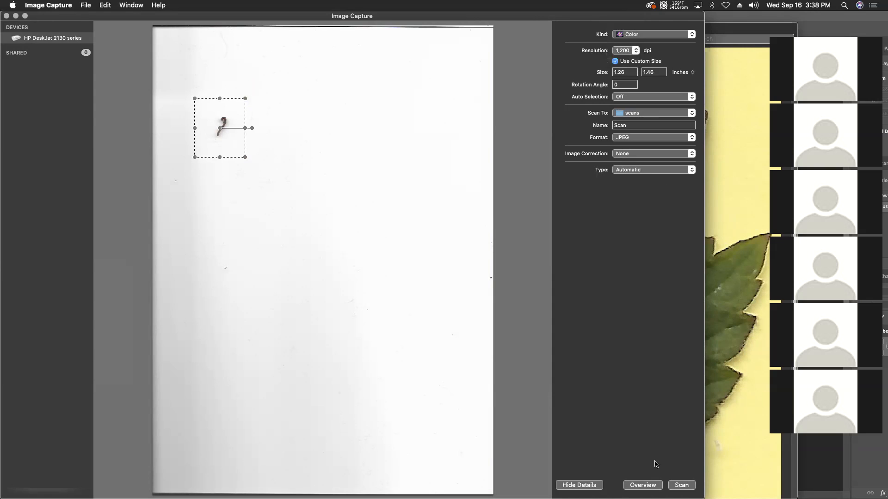
left_click(677, 488)
Bring the scans folder forward and open Scan 3.jpeg in Preview
key("ctrl+Up")
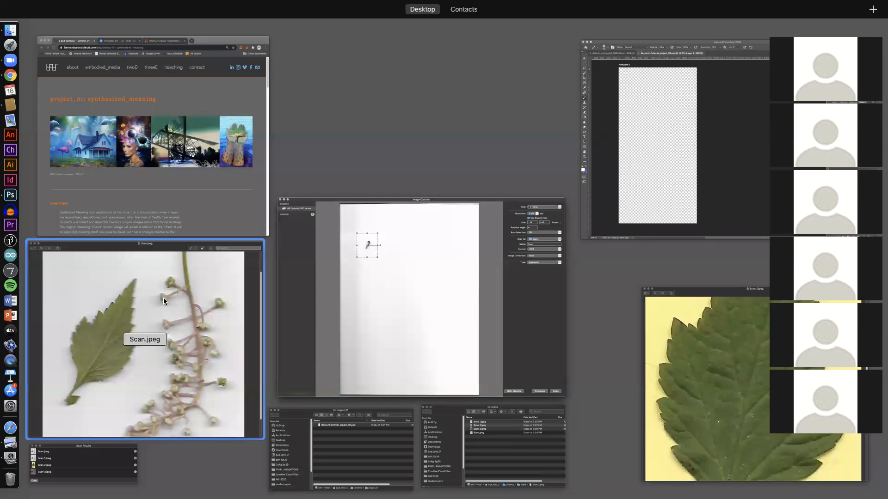
left_click(352, 451)
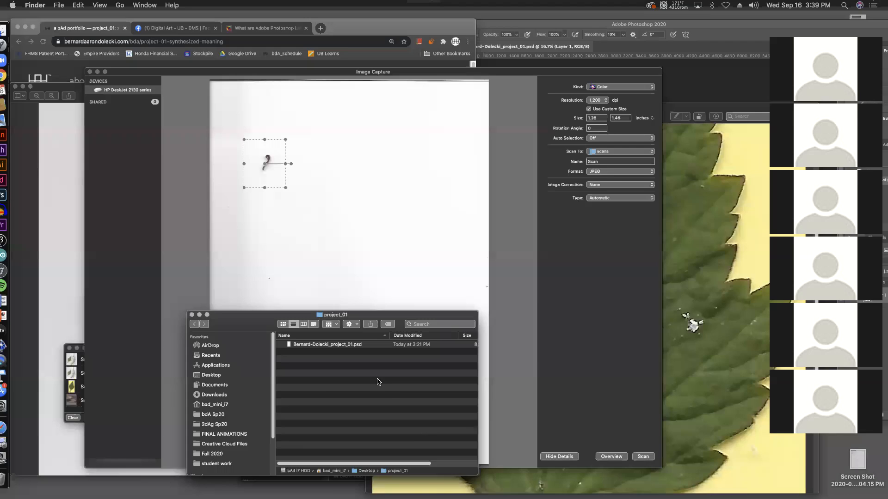
key("ctrl+Up")
left_click(490, 444)
double_click(311, 337)
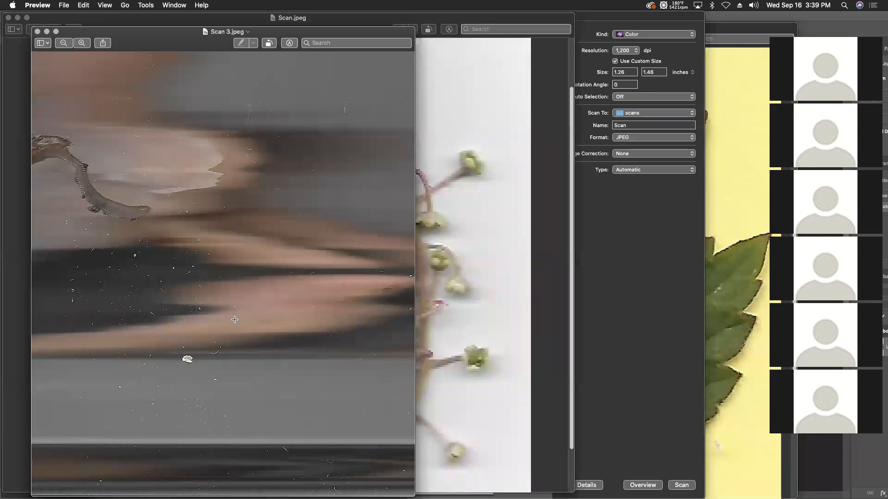
Widen the Scan 3.jpeg window, shift it aside to reveal Scan.jpeg, and lay out all windows
left_click_drag(416, 471, 559, 477)
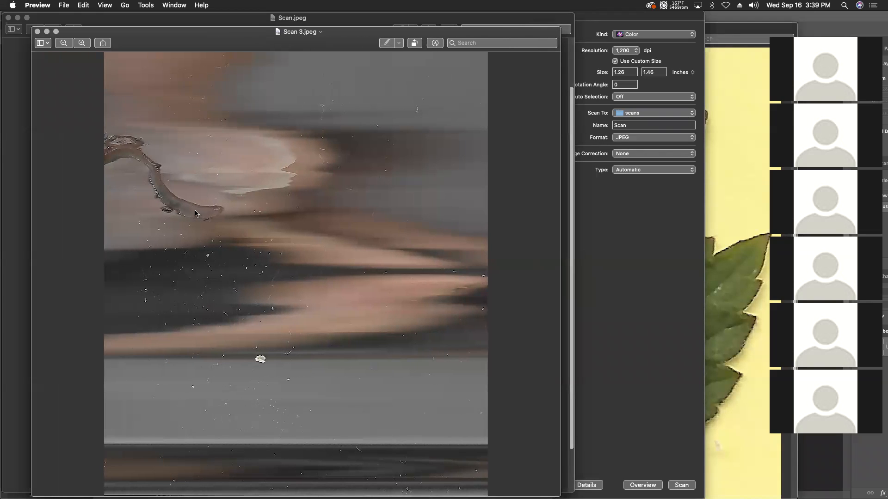
left_click_drag(197, 42, 267, 33)
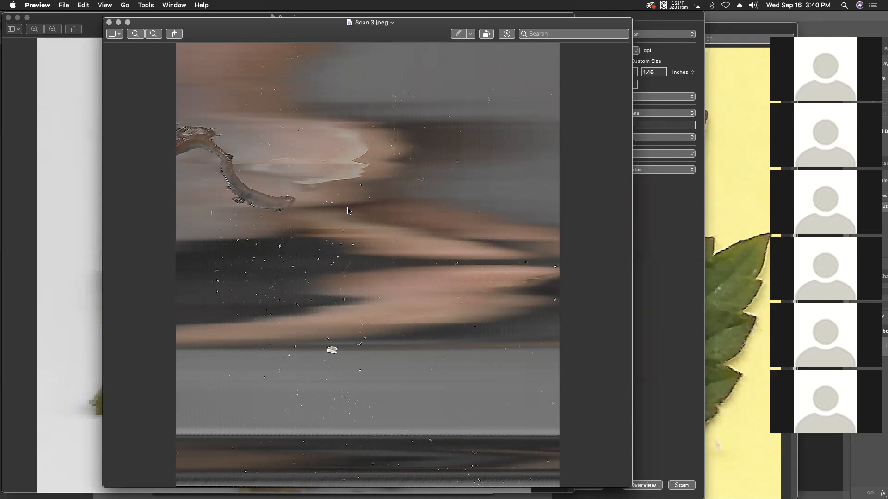
key("ctrl+Up")
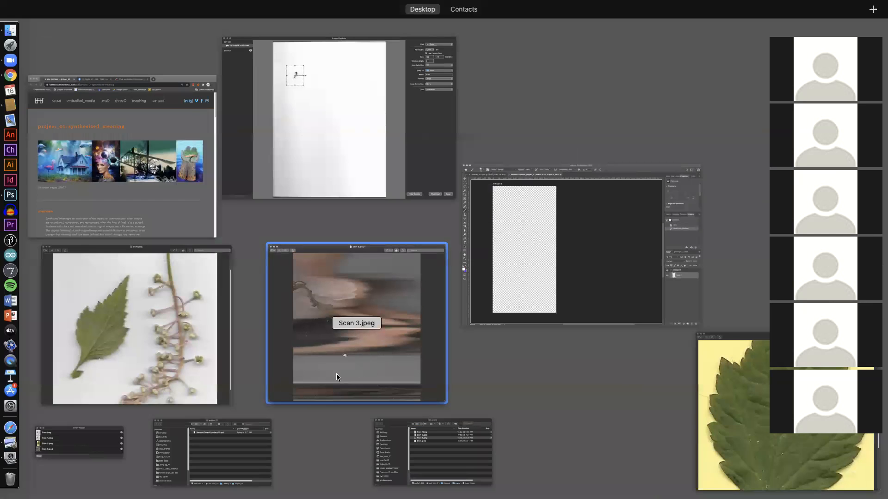
Bring Image Capture forward and run a fresh overview of the coupon on the scanner bed
left_click(10, 457)
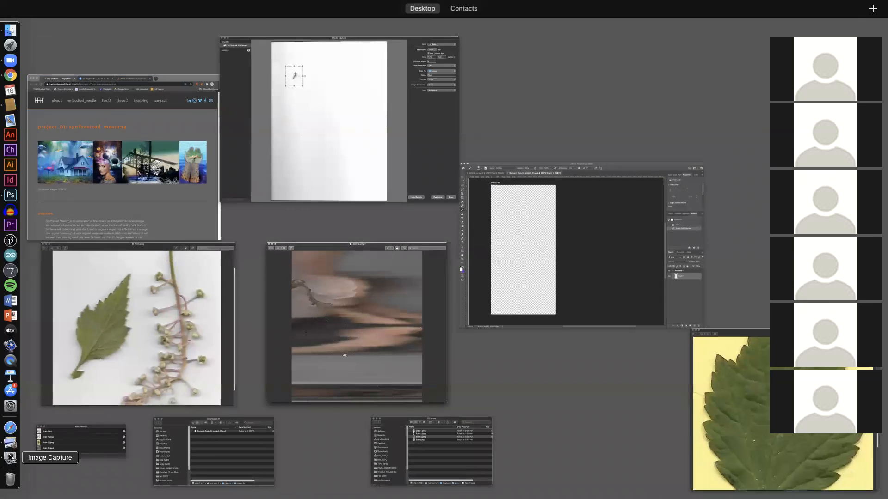
left_click(644, 488)
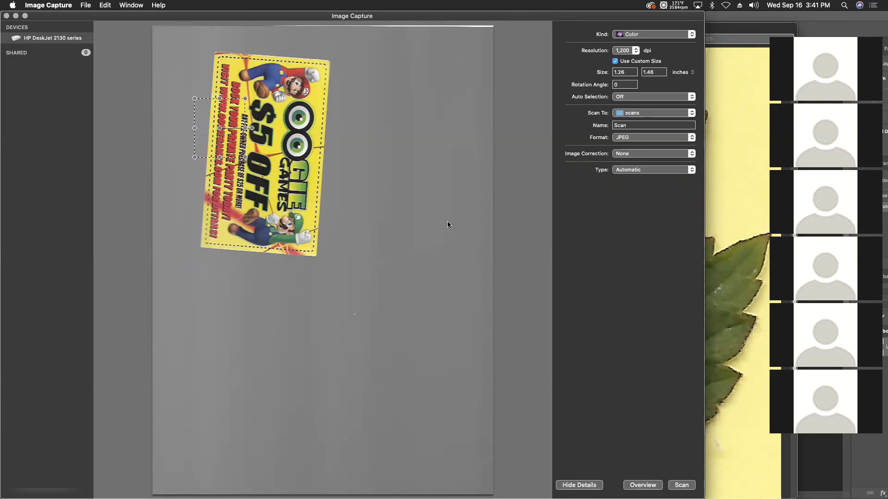
Frame the game coupon at 2.87×3.11 inches and scan it at 600 dpi as Scan 4.jpeg
left_click_drag(195, 99, 212, 50)
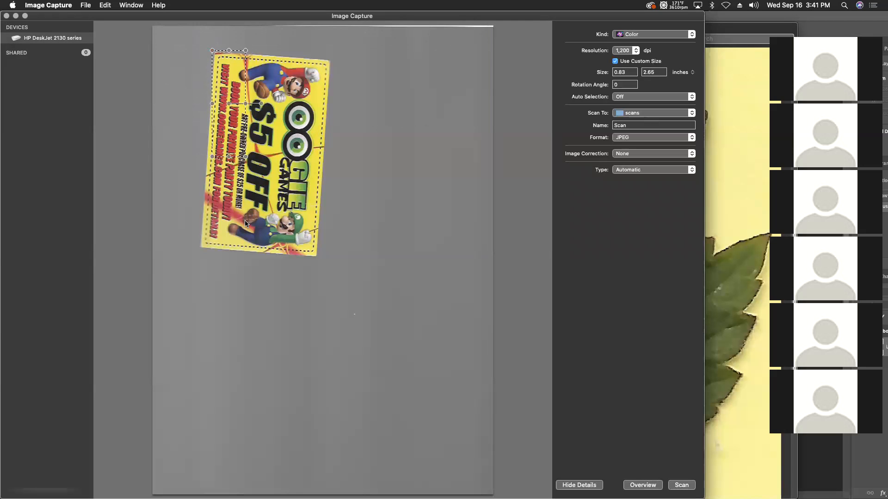
left_click_drag(246, 157, 327, 177)
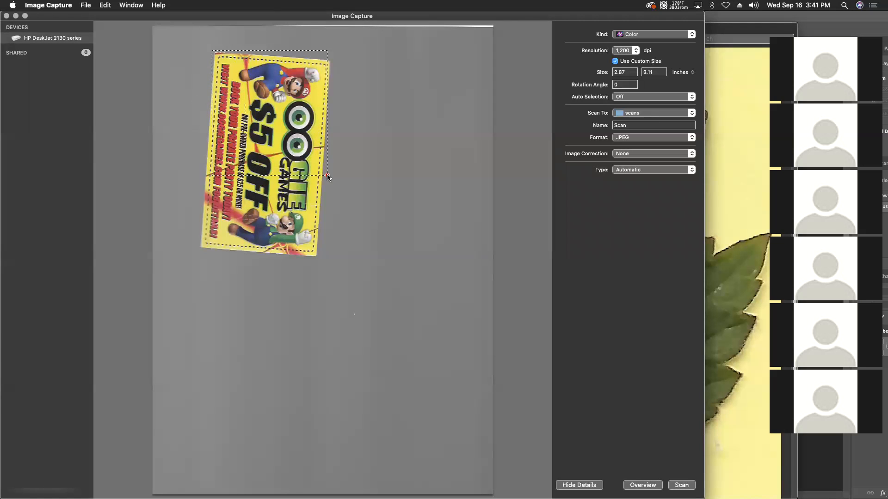
left_click(637, 52)
left_click(624, 41)
left_click(679, 486)
key("ctrl+Up")
Open Scan 4.jpeg from the scans folder, rotate it upright with two quarter turns, and turn Wi-Fi on
left_click(420, 452)
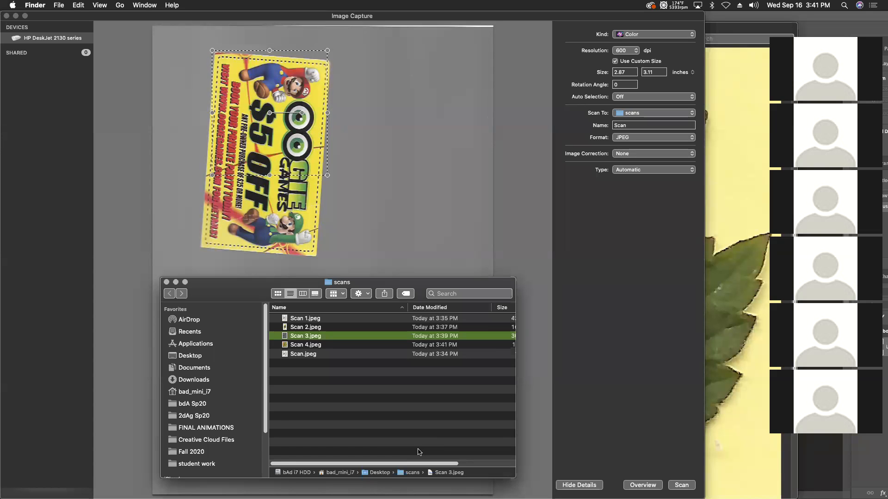
double_click(300, 345)
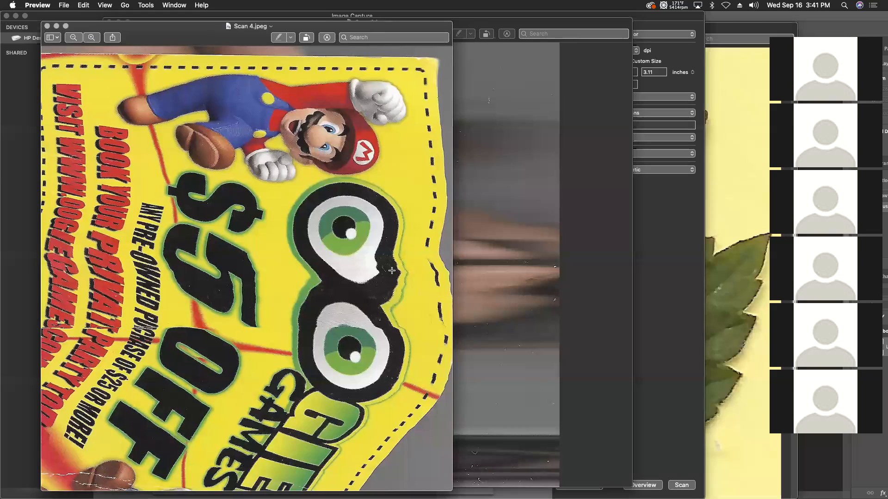
key("super+r")
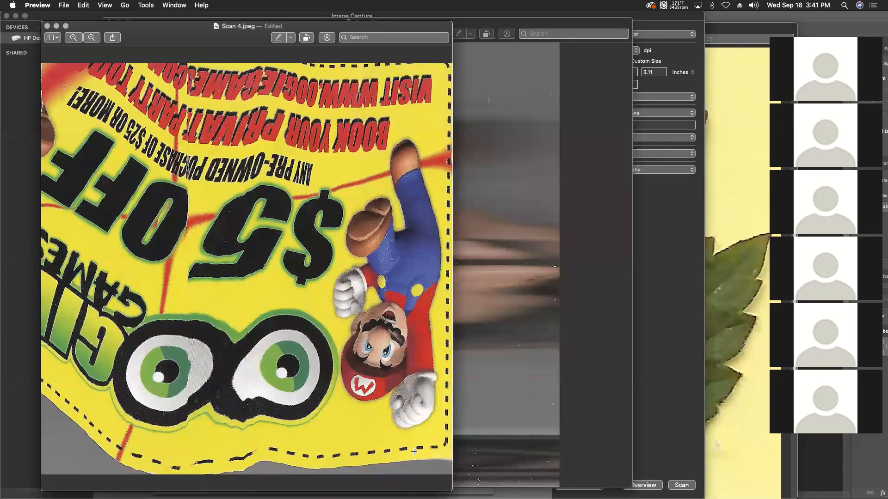
key("super+r")
key("super+r")
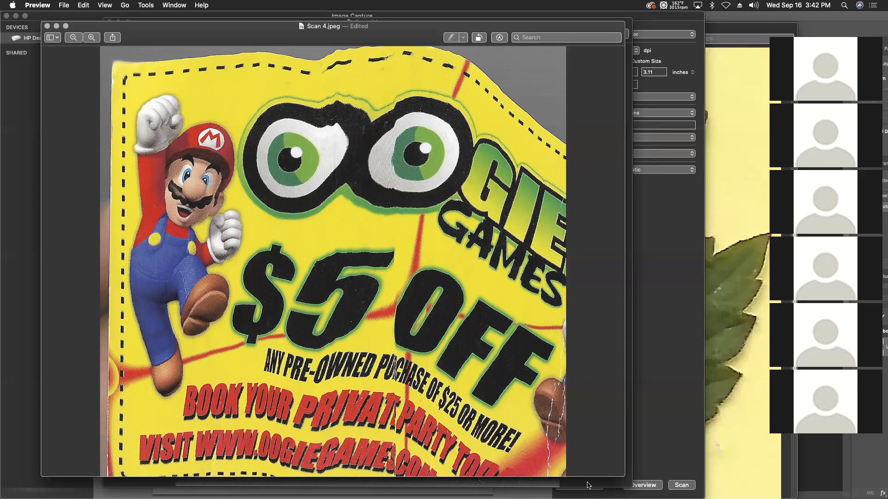
left_click(726, 5)
left_click(732, 24)
Open IMG_4303 2.HEIC from Downloads in Preview and close the Scan 4.jpeg window
left_click(734, 26)
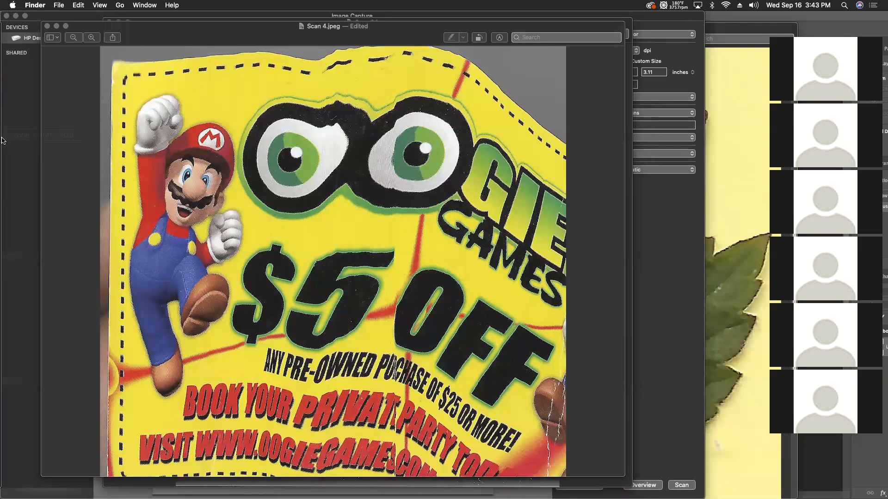
mouse_move(4, 100)
left_click(10, 30)
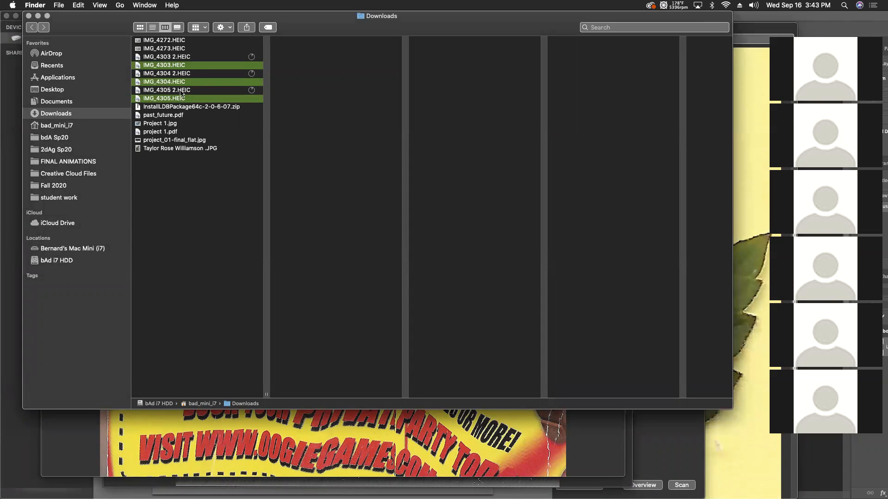
left_click(218, 174)
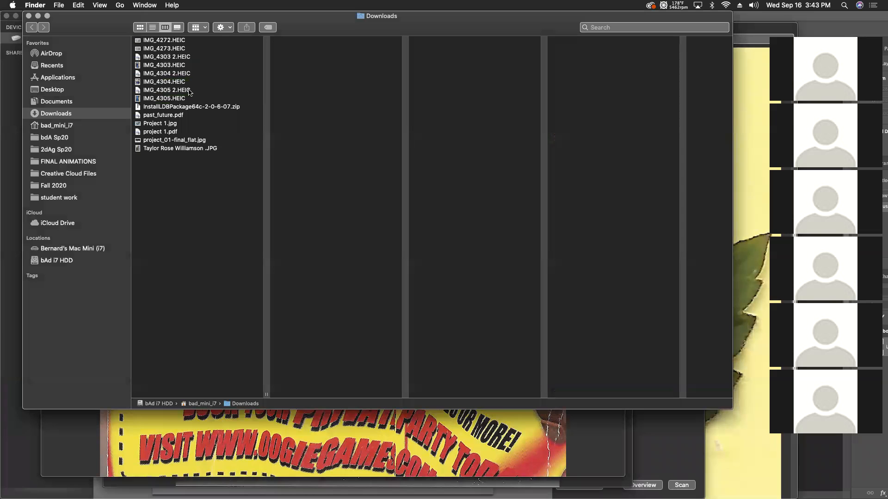
double_click(182, 57)
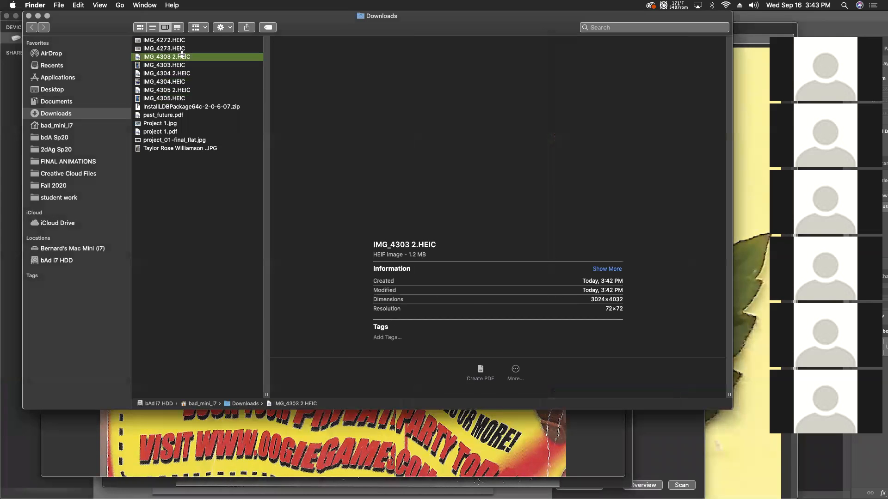
left_click_drag(172, 31, 251, 159)
left_click(125, 156)
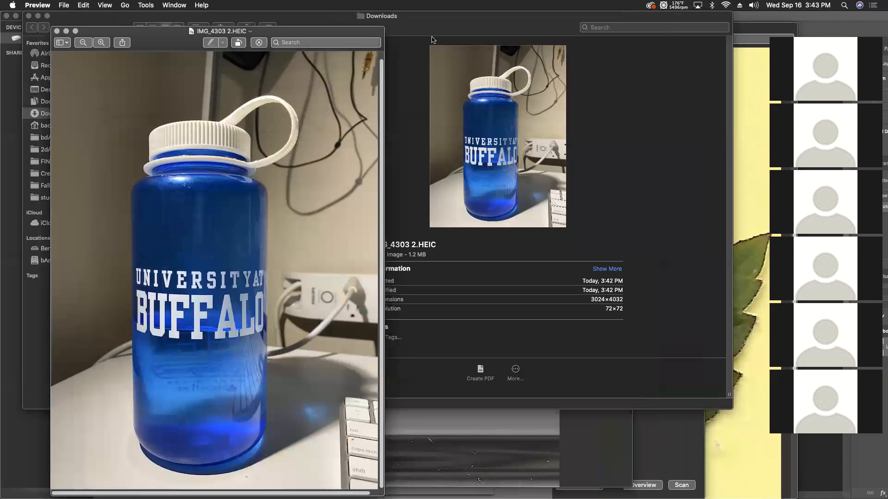
Reposition the Downloads window and show IMG_4304 2.HEIC in a large Quick Look
left_click_drag(425, 31, 519, 117)
left_click_drag(679, 237, 699, 208)
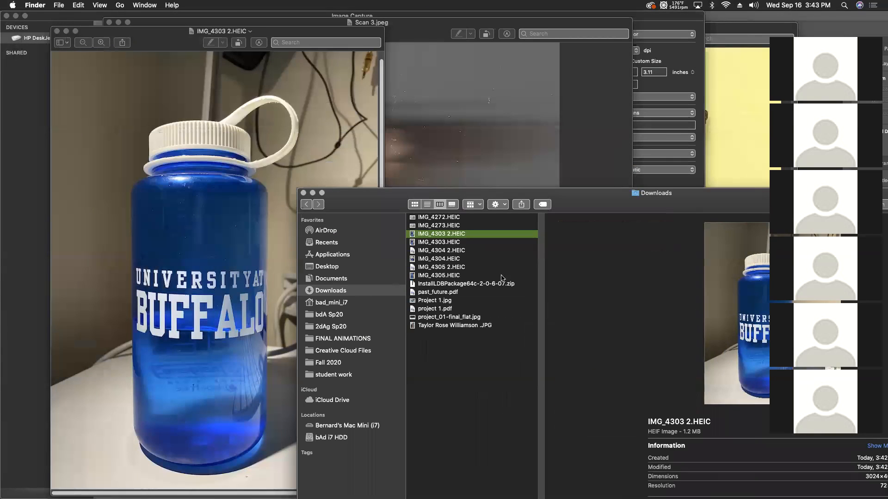
left_click(459, 243)
left_click_drag(379, 206, 494, 172)
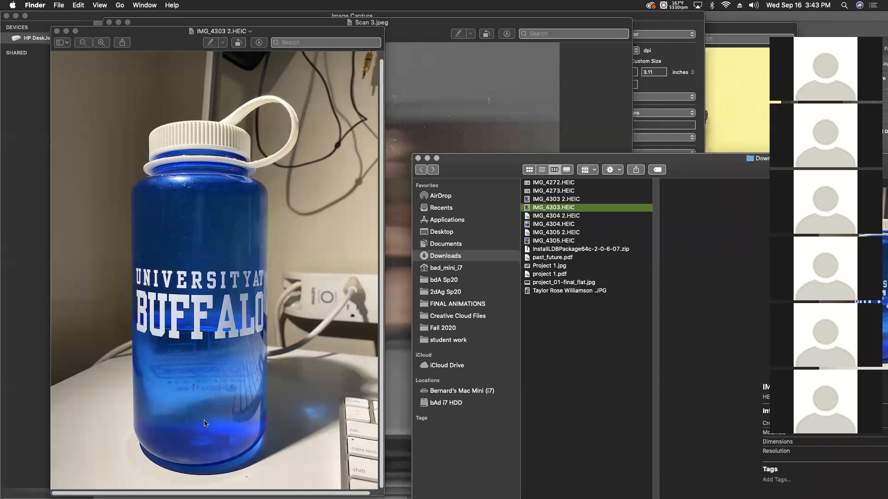
left_click(558, 217)
left_click_drag(592, 167, 333, 98)
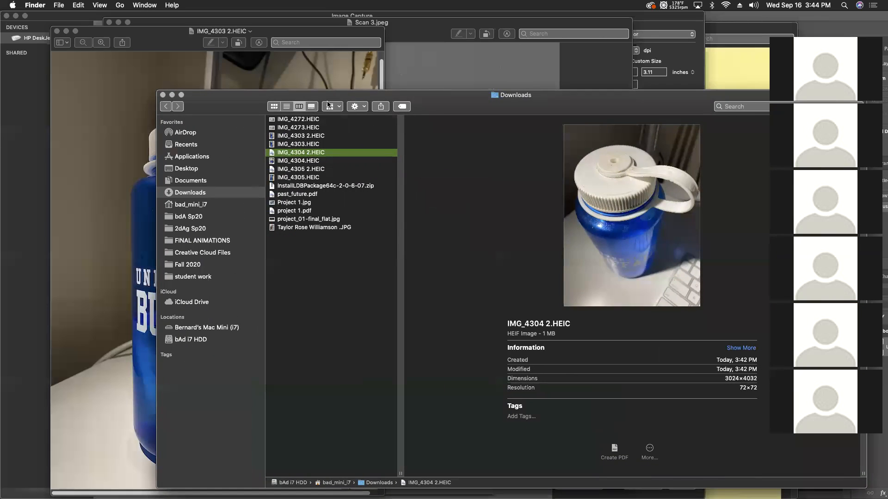
key("space")
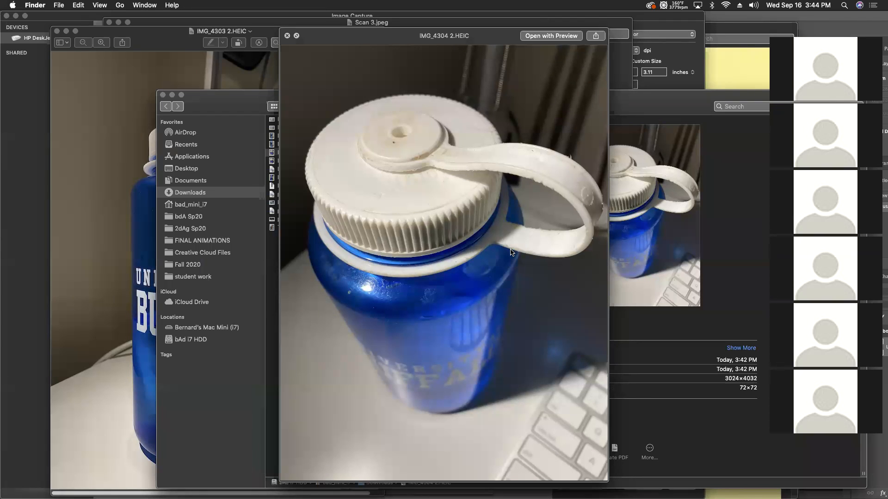
Quick Look the bottle photos IMG_4304.HEIC and IMG_4305.HEIC
key("Down")
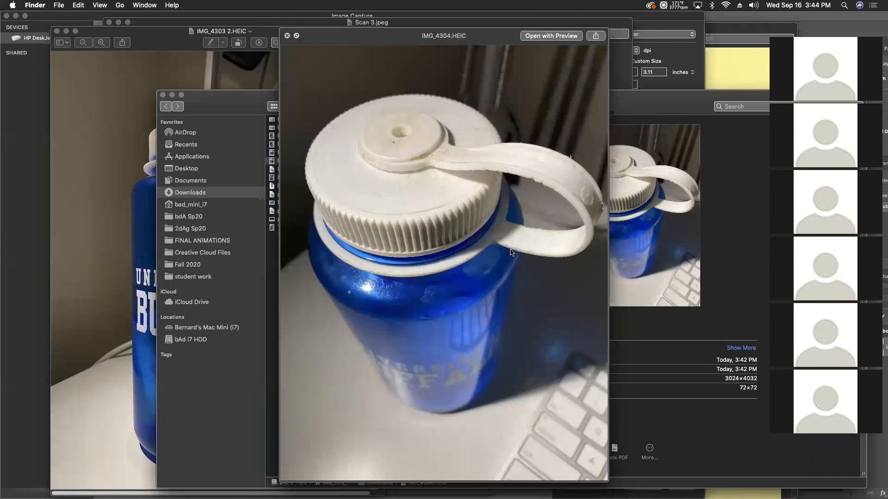
key("space")
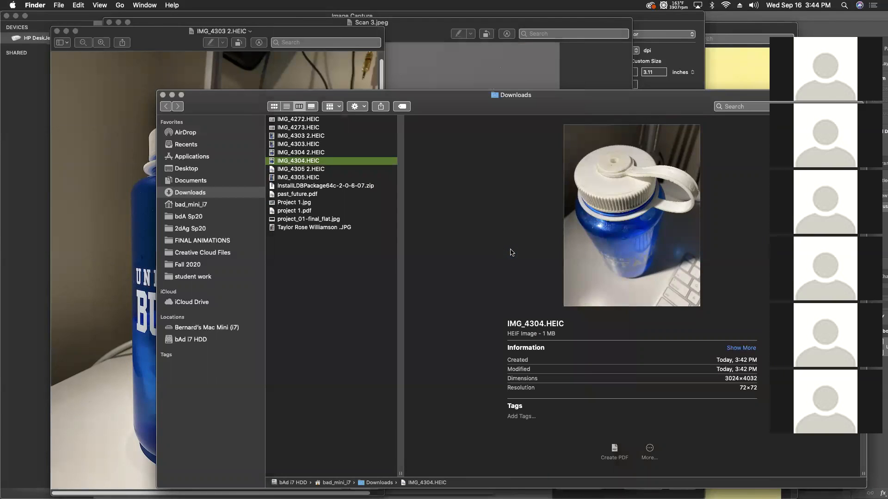
key("Down")
key("Down")
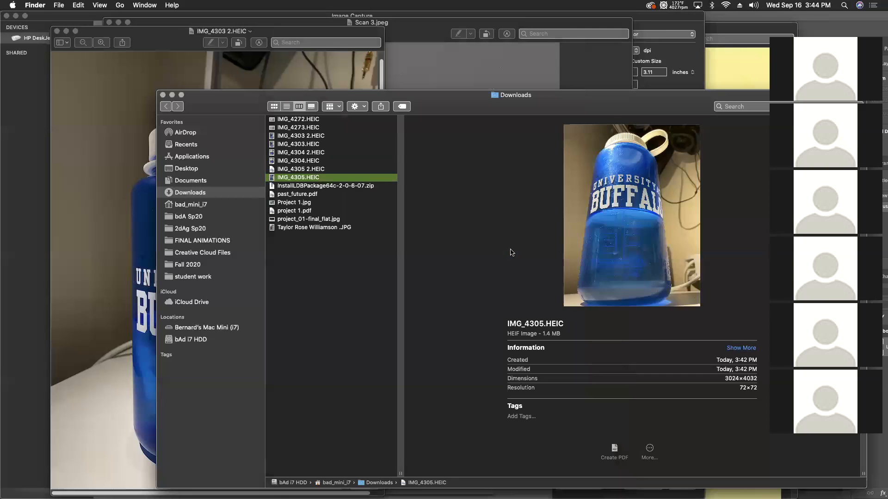
key("space")
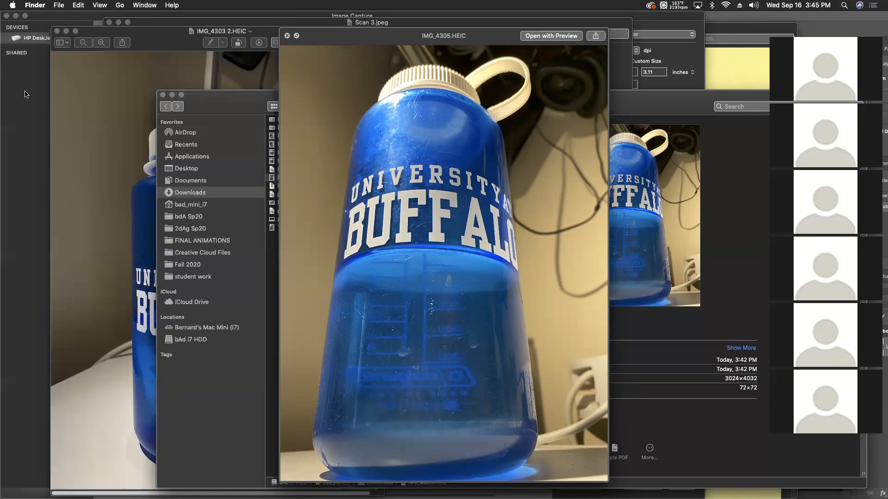
Close the Image Capture, IMG_4303 2.HEIC, Scan 3.jpeg and Downloads windows
left_click(7, 15)
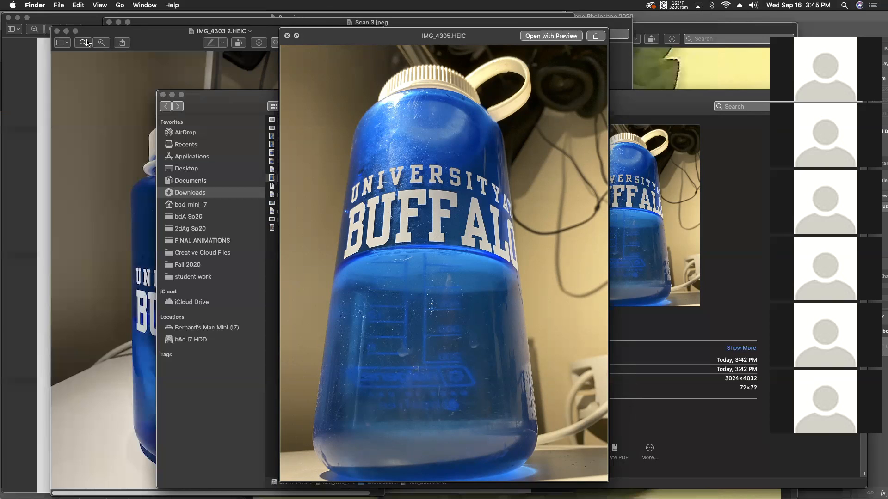
left_click(57, 31)
left_click(110, 22)
left_click_drag(203, 108, 133, 60)
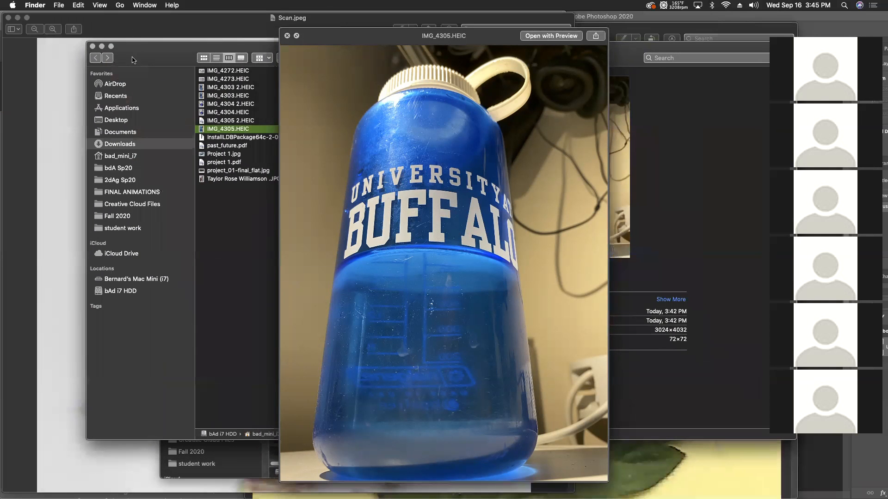
left_click(92, 46)
Close Scan.jpeg, the Scan 4.jpeg quick look, Scan 2.jpeg, and the scans and project_01 folders
left_click(9, 18)
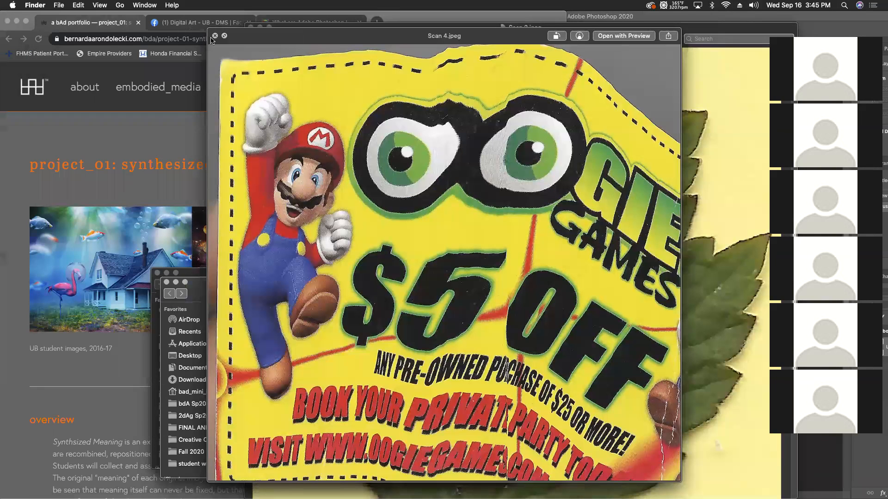
left_click(215, 36)
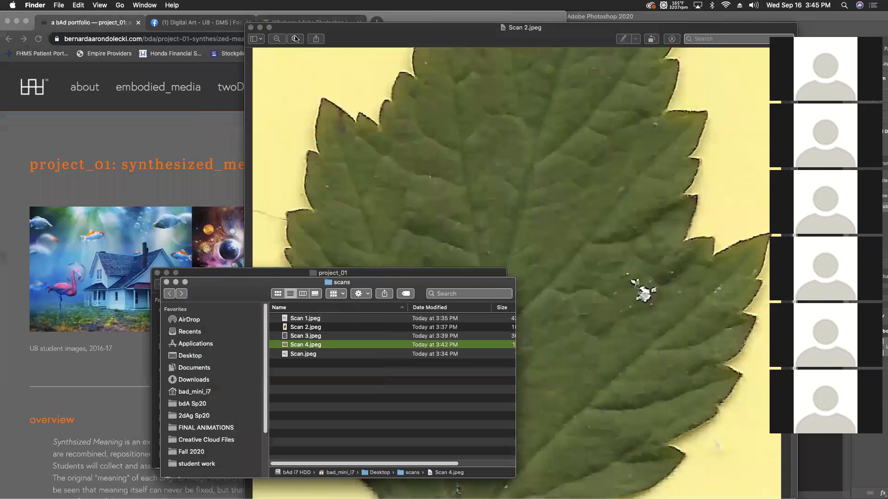
left_click(251, 28)
left_click(166, 283)
left_click(157, 273)
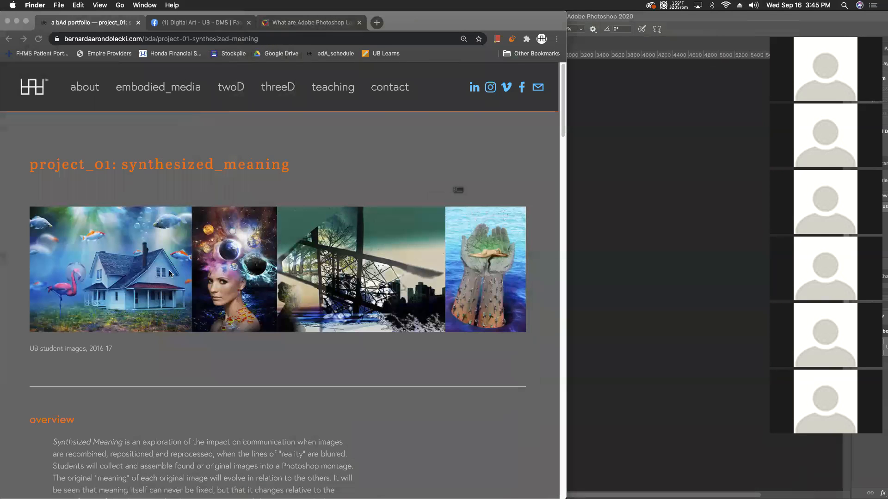